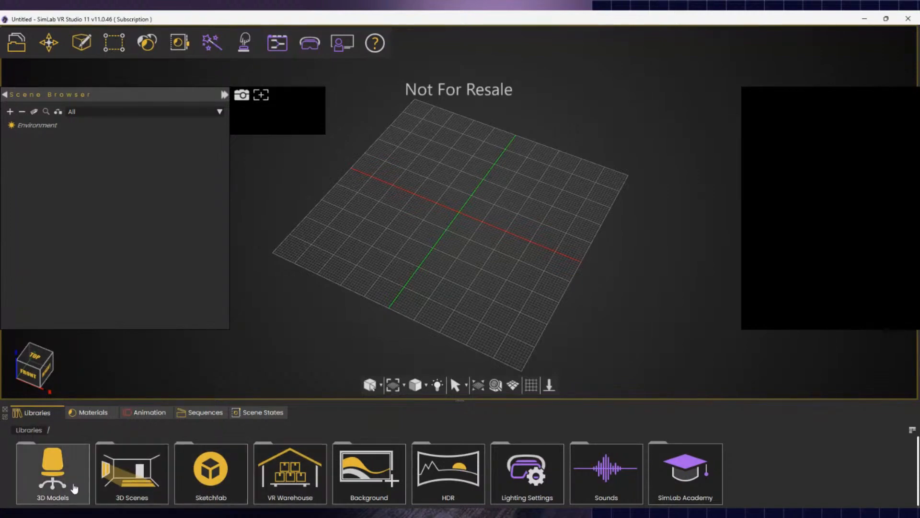
- Restore the SimLab VR Studio window from maximized and glance around the empty grid
click(23, 46)
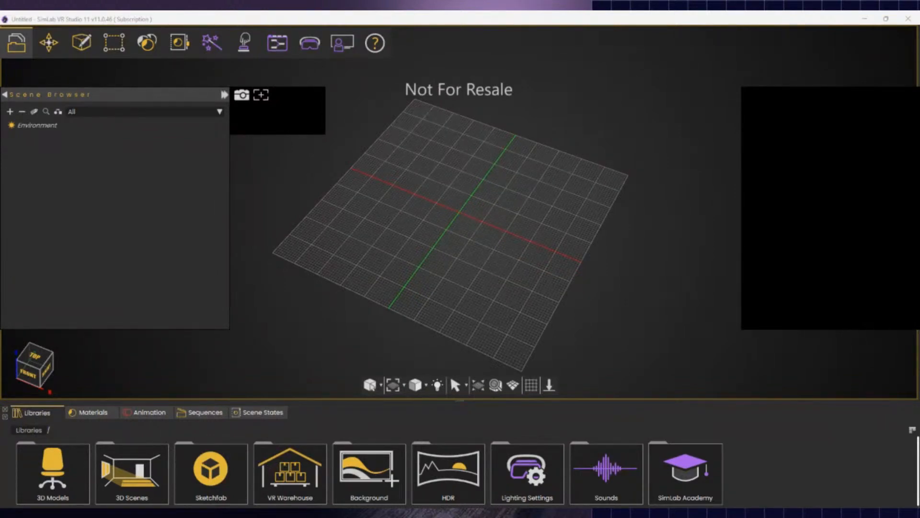
click(402, 22)
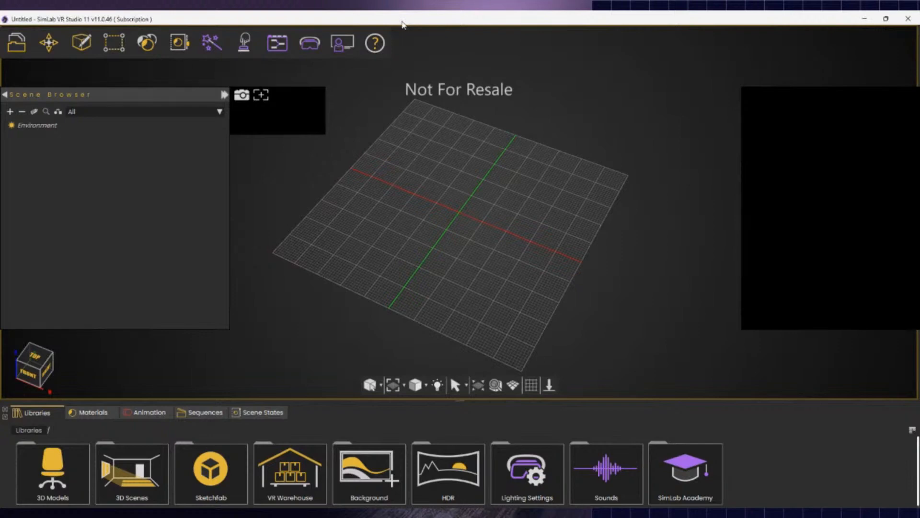
double_click(402, 22)
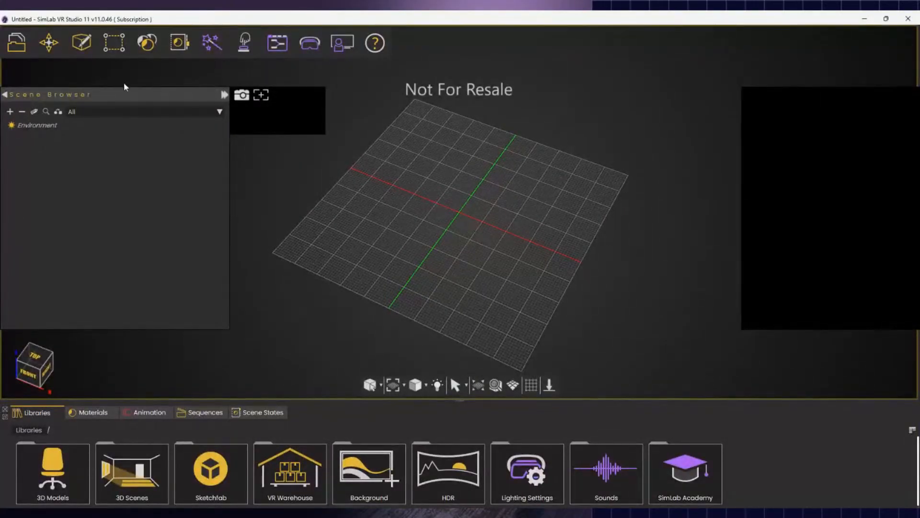
click(17, 50)
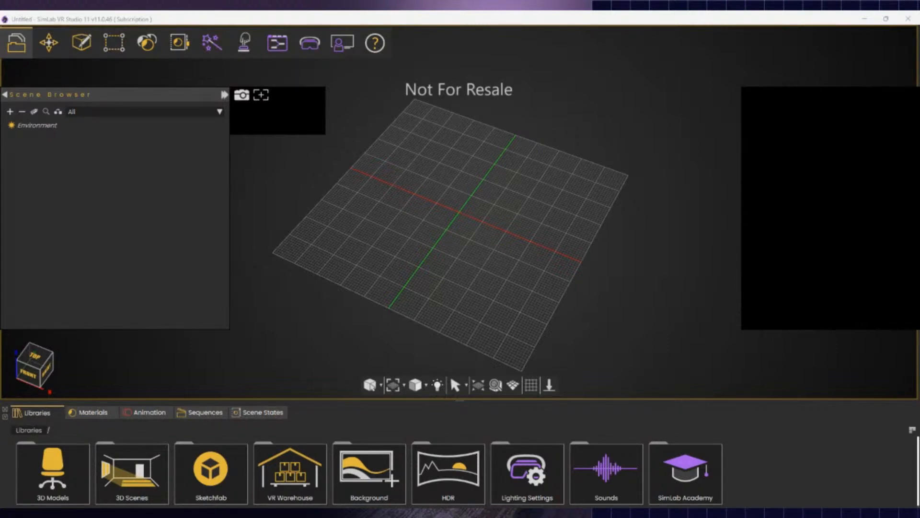
middle_drag(408, 286, 416, 277)
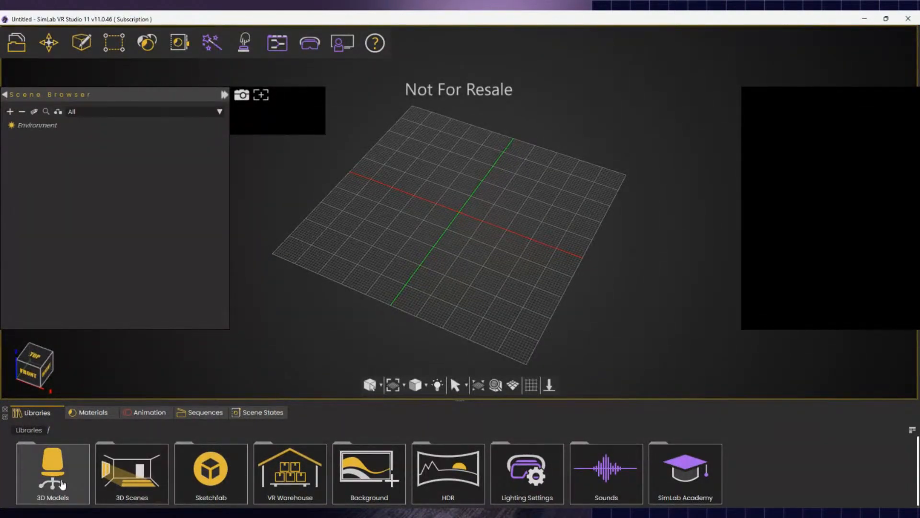
- Browse the Libraries panel into 3D Models > Doors
click(80, 494)
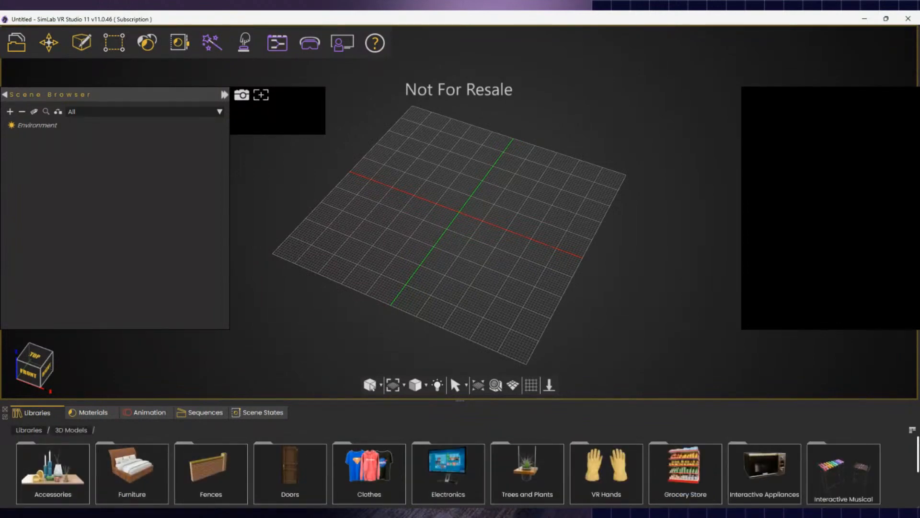
scroll(618, 468, down, 2)
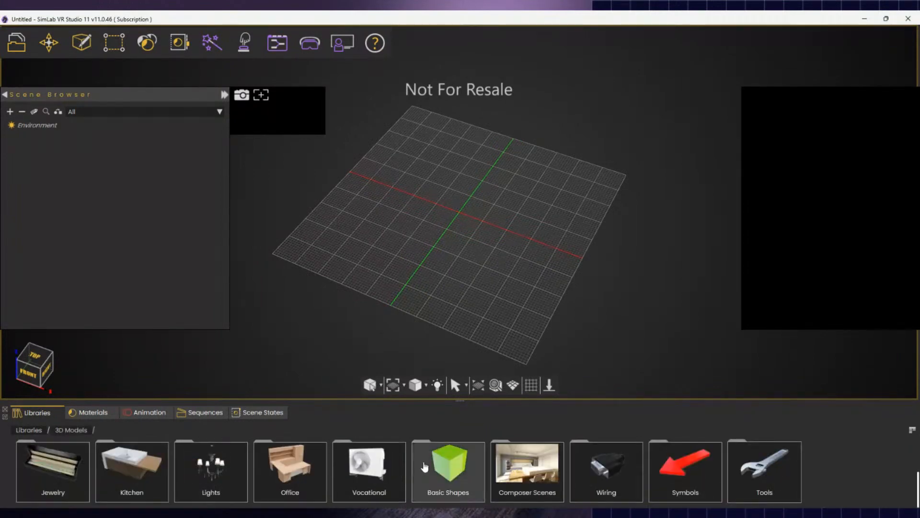
scroll(143, 495, up, 2)
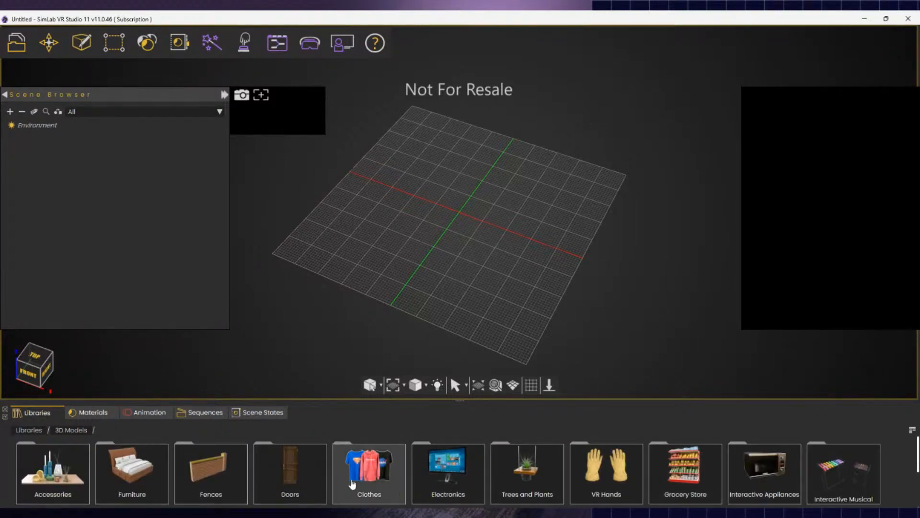
click(299, 487)
- Drag DoorClassic8 from the Classic doors into the scene and dismiss the login prompt
click(53, 470)
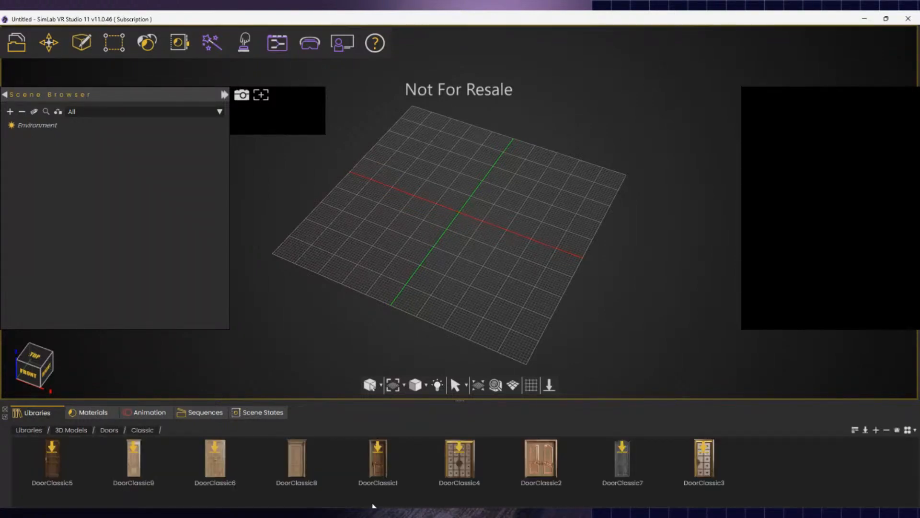
click(301, 461)
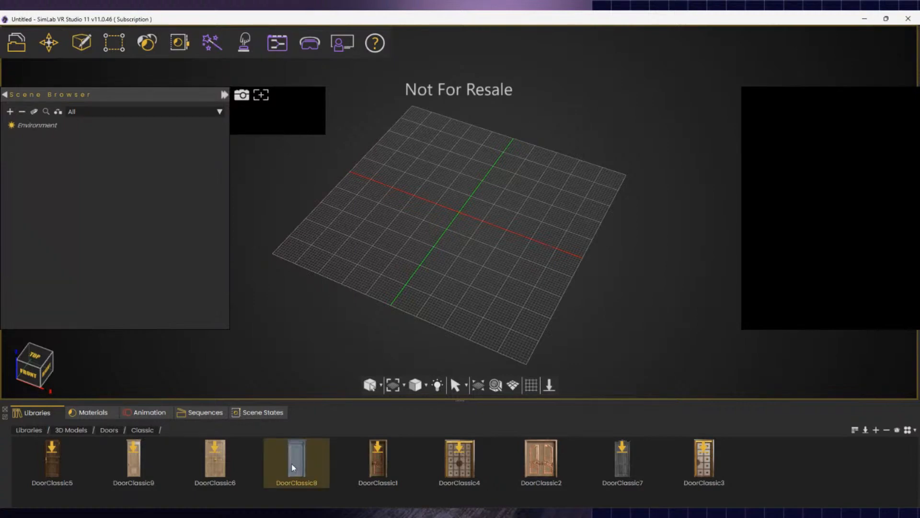
drag(293, 467, 622, 209)
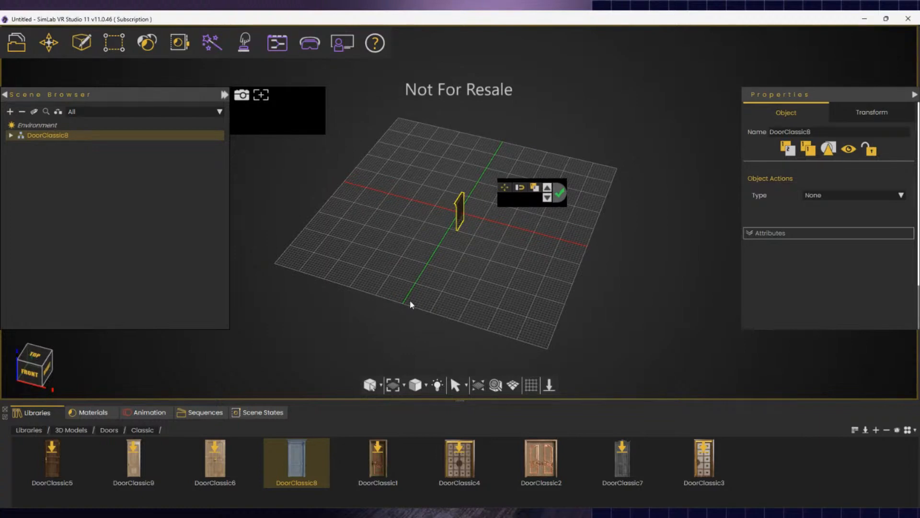
click(383, 456)
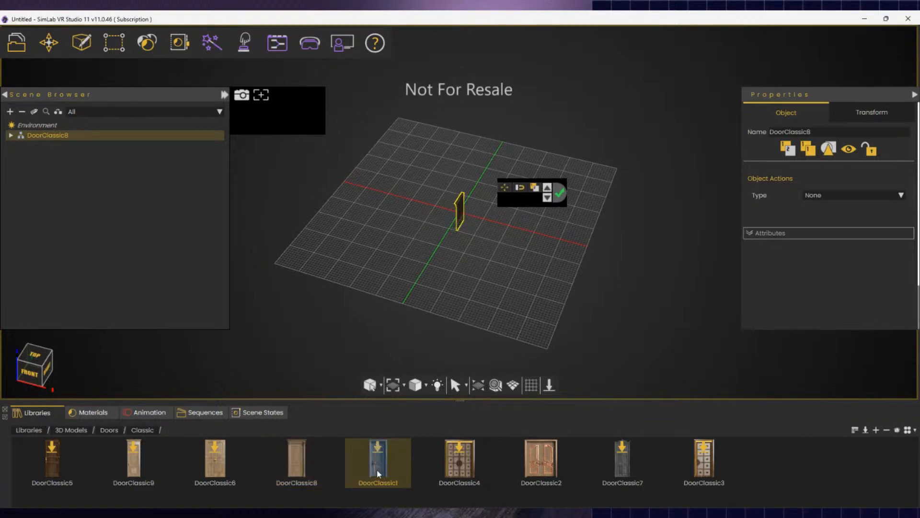
double_click(378, 467)
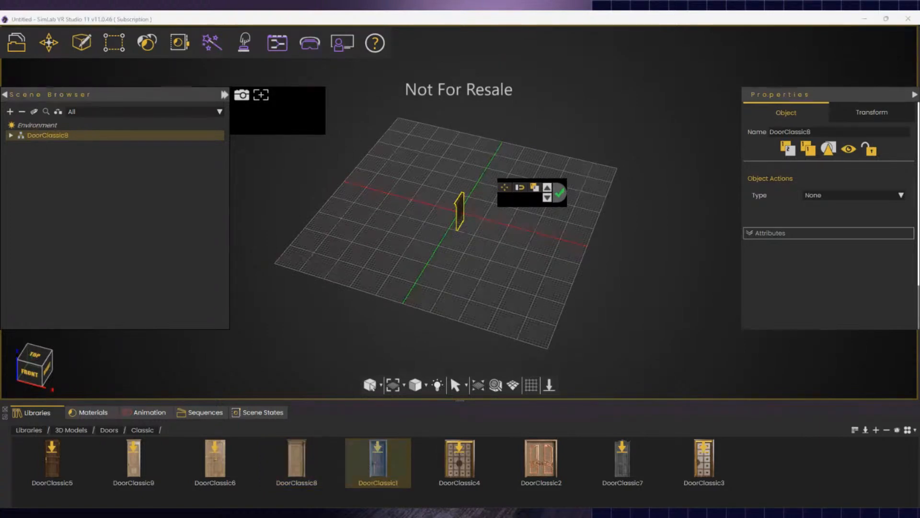
click(544, 141)
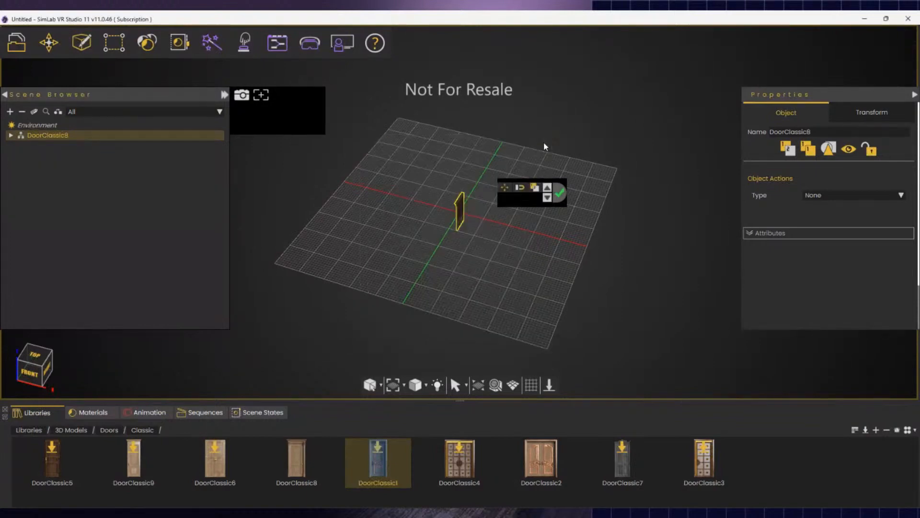
- Scale DoorClassic8 up to full door size and lower it onto the grid
click(503, 192)
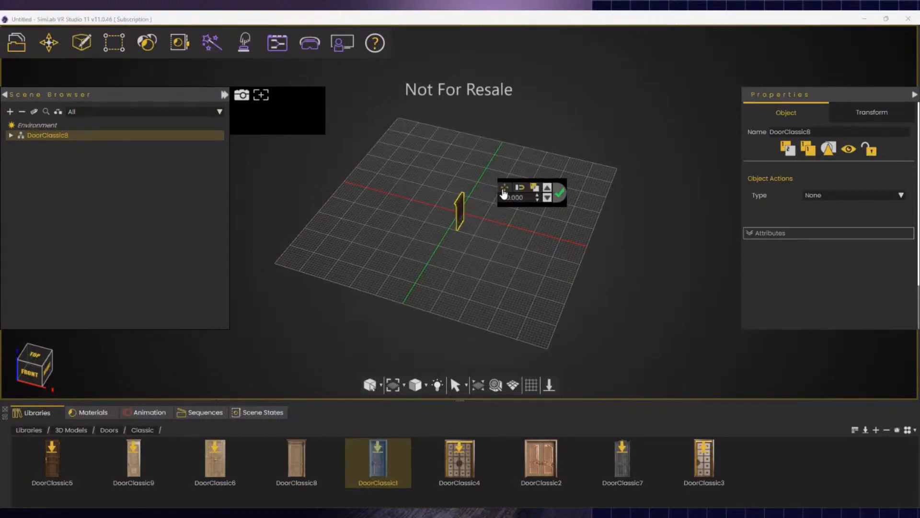
drag(459, 211, 472, 175)
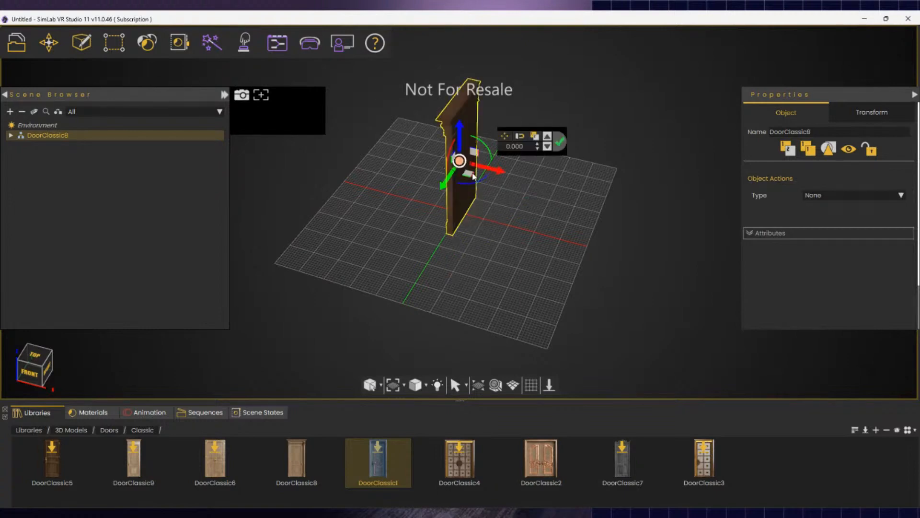
middle_drag(550, 244, 419, 286)
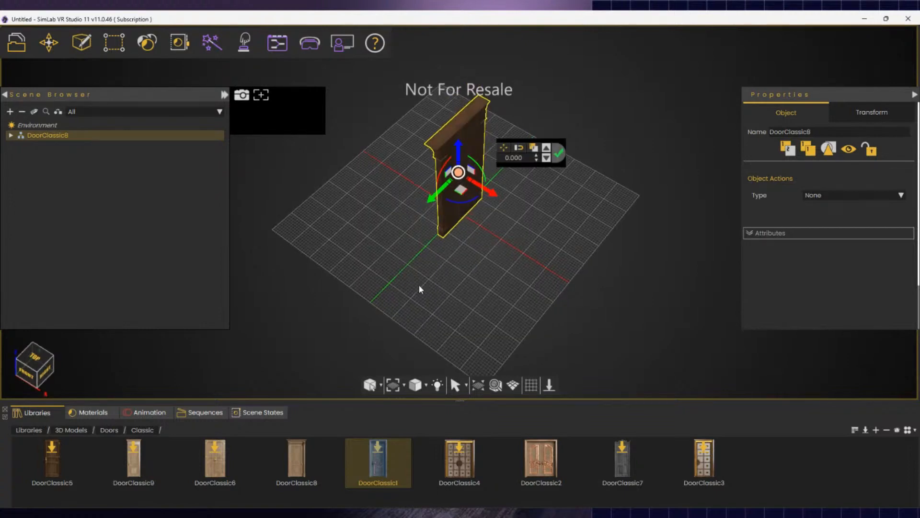
right_drag(419, 286, 424, 152)
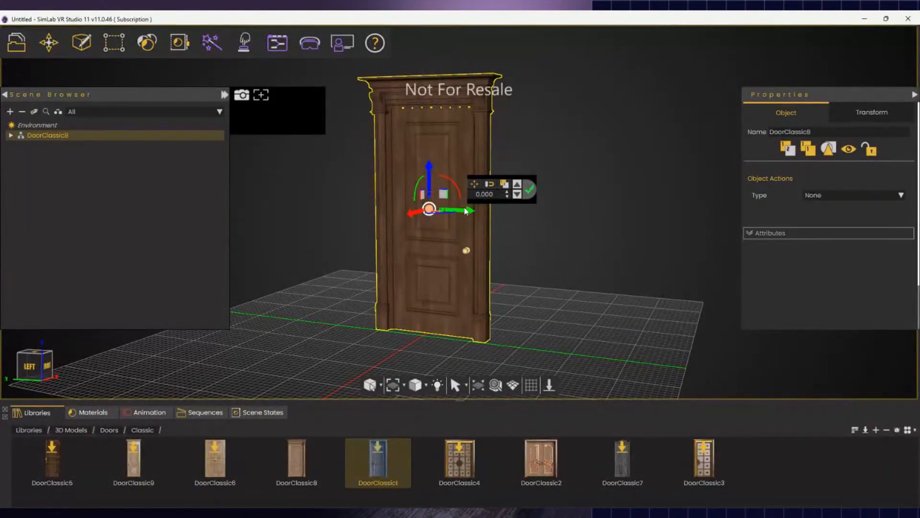
drag(463, 211, 492, 220)
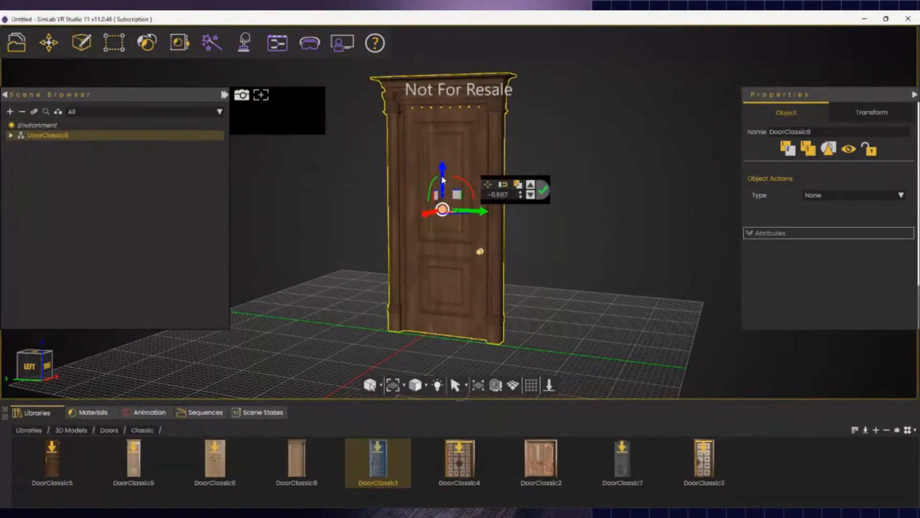
drag(451, 173, 423, 184)
key(ctrl+z)
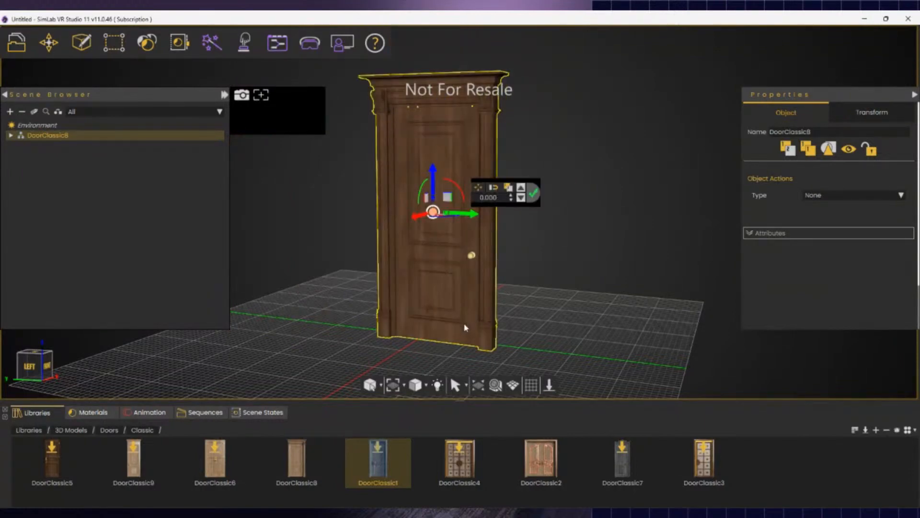
middle_drag(562, 317, 609, 338)
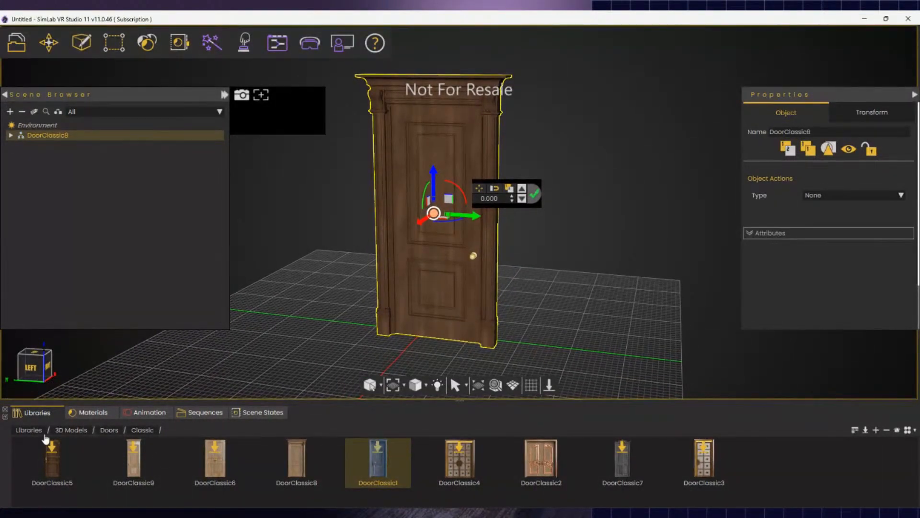
- Open 3D Scenes > Environments from the library root, showing Ground, Room and Audotorium
click(30, 430)
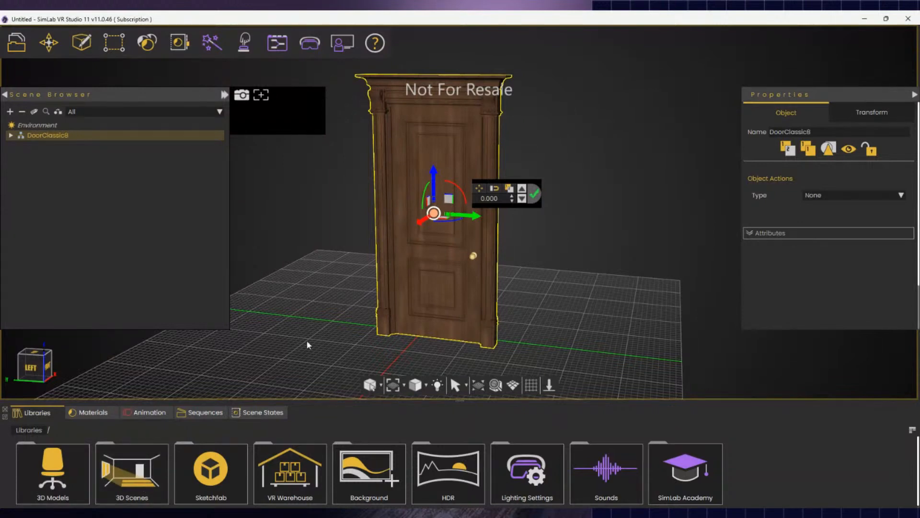
middle_drag(308, 345, 430, 395)
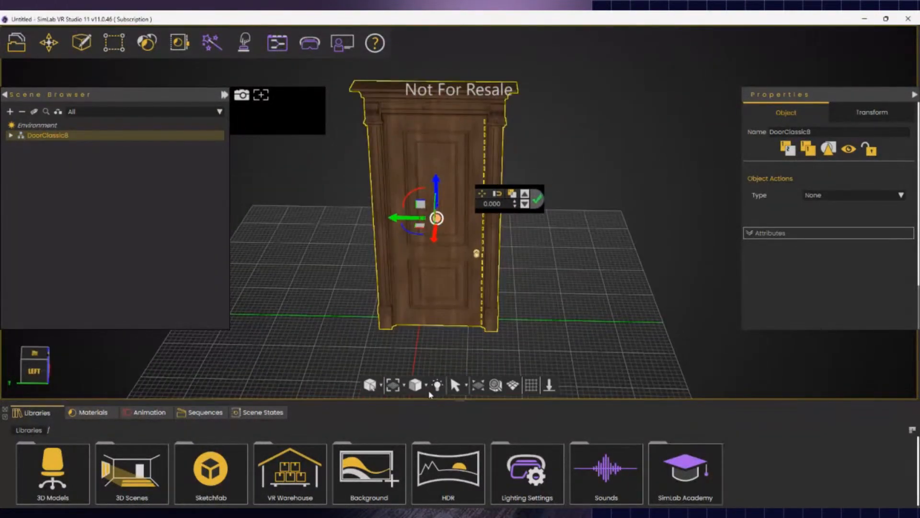
click(132, 496)
click(57, 489)
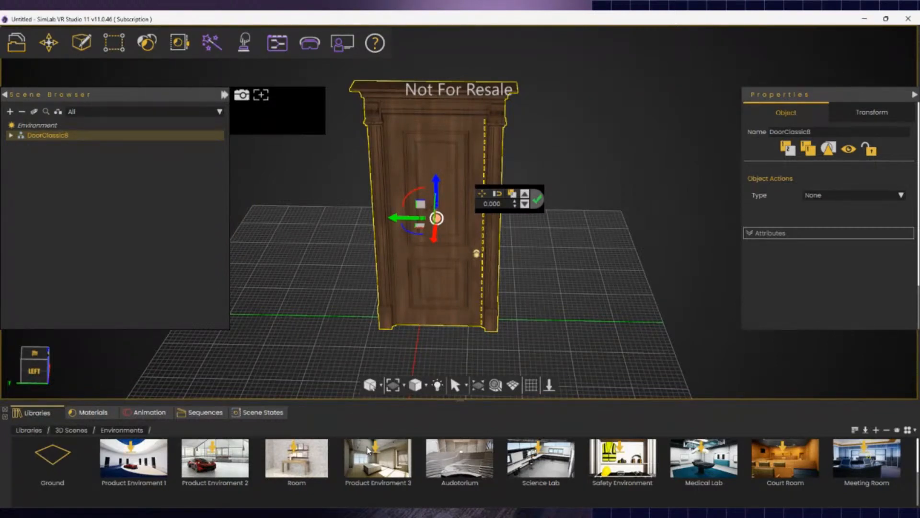
click(459, 460)
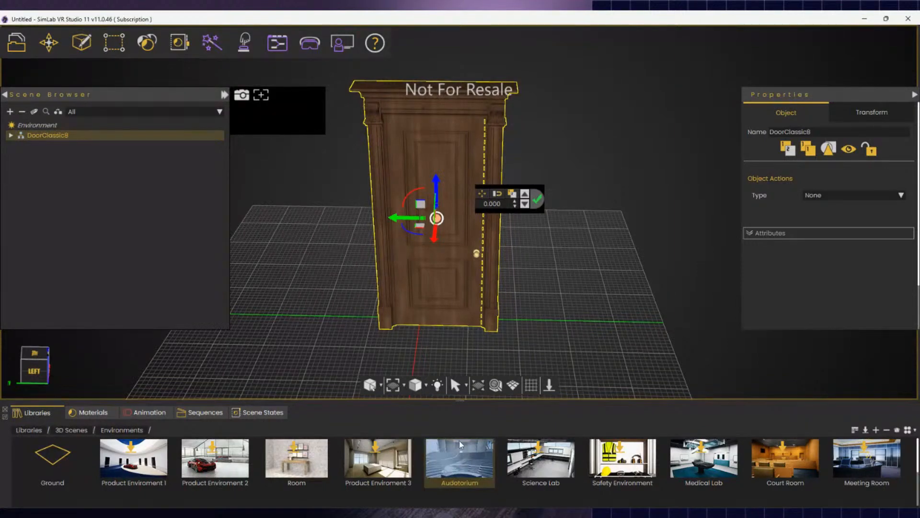
click(28, 431)
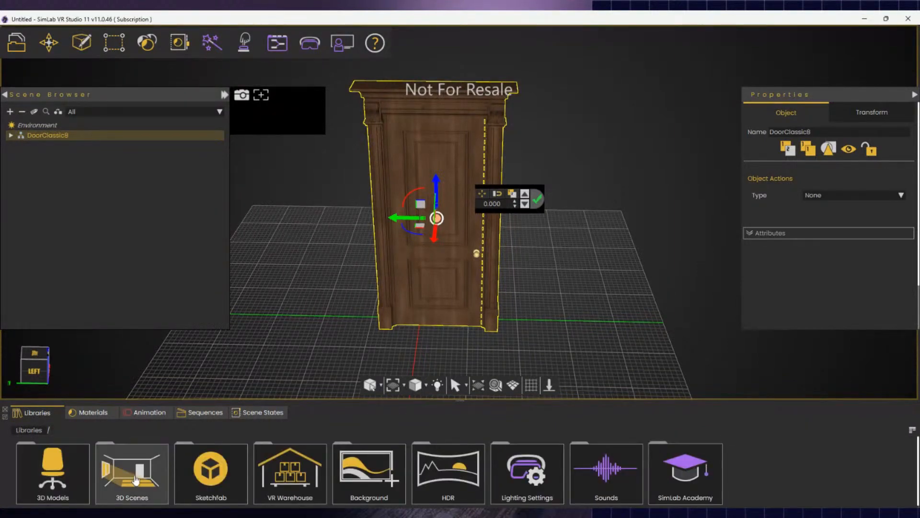
click(146, 495)
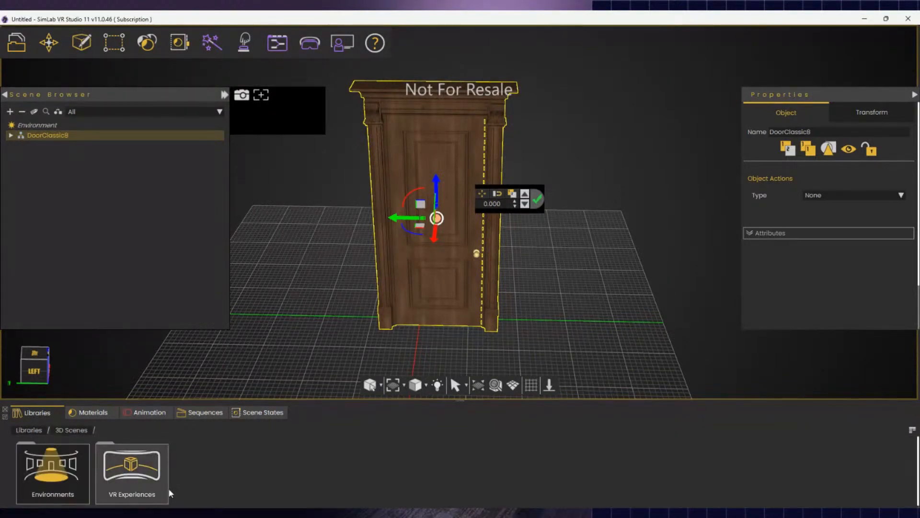
click(80, 486)
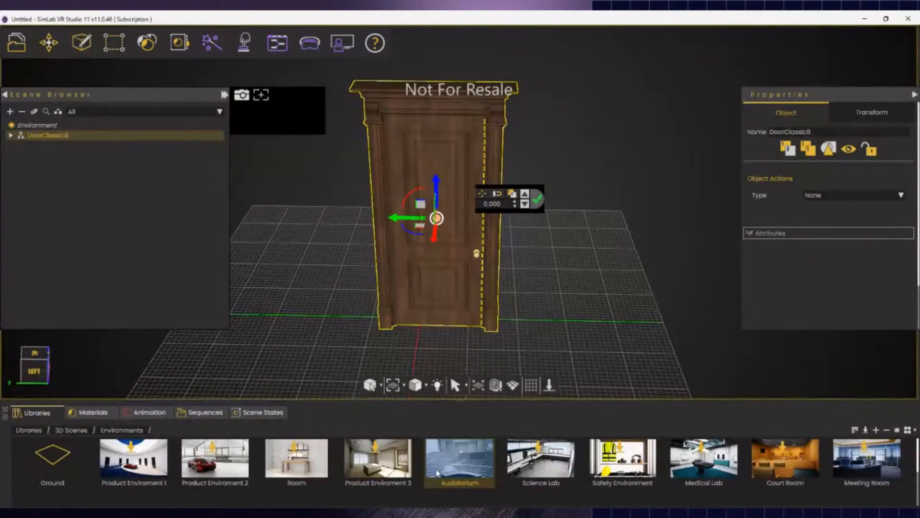
- Add the Audotorium environment, then orbit and zoom inside to see the door on the podium
double_click(464, 470)
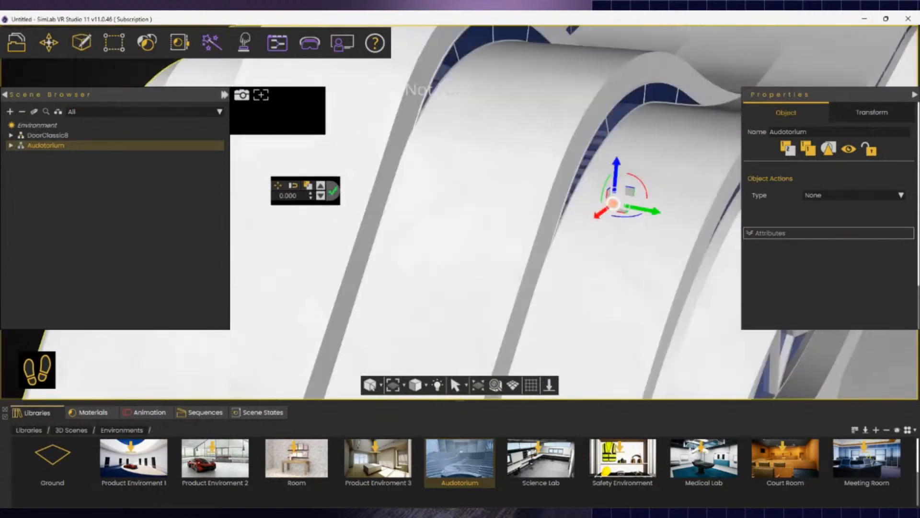
scroll(552, 216, down, 4)
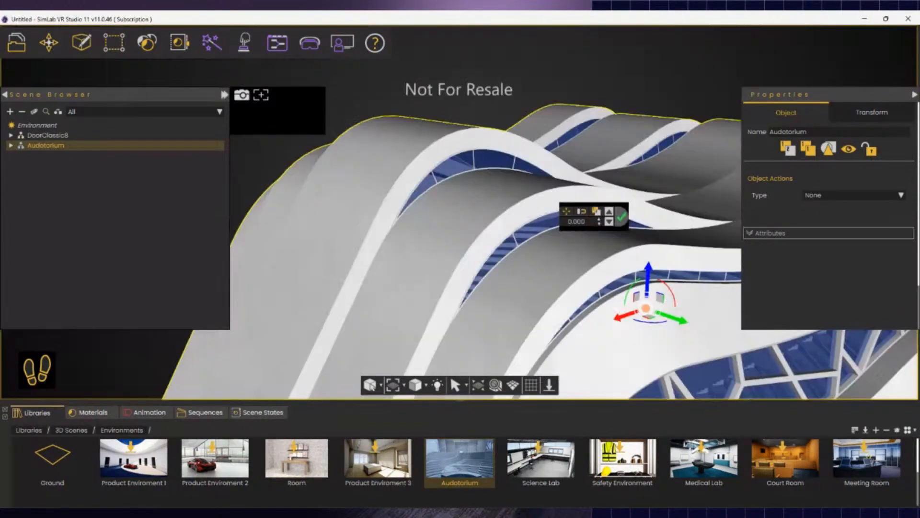
scroll(551, 216, up, 4)
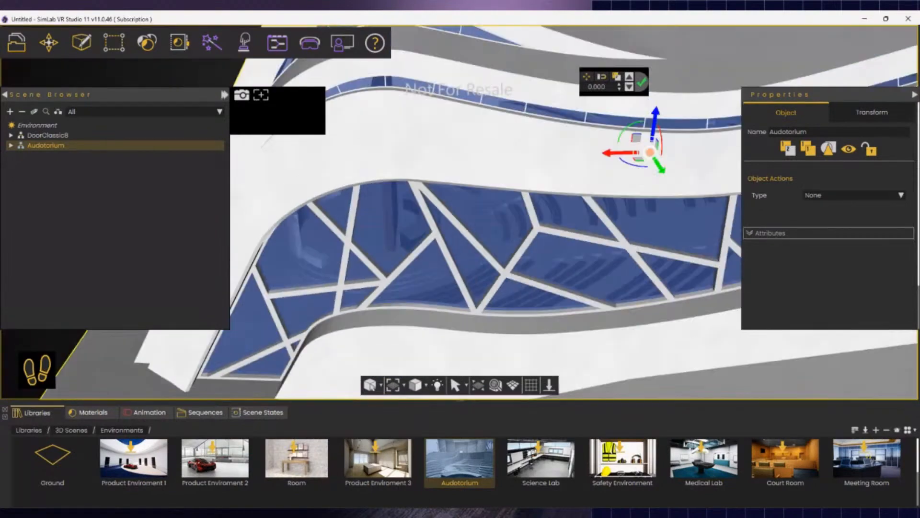
middle_drag(786, 233, 756, 232)
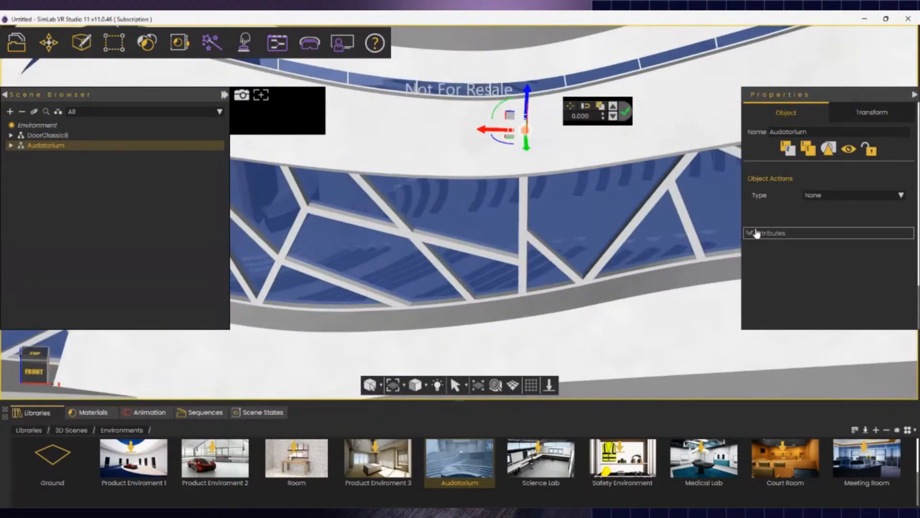
middle_drag(670, 267, 443, 268)
middle_drag(444, 191, 538, 207)
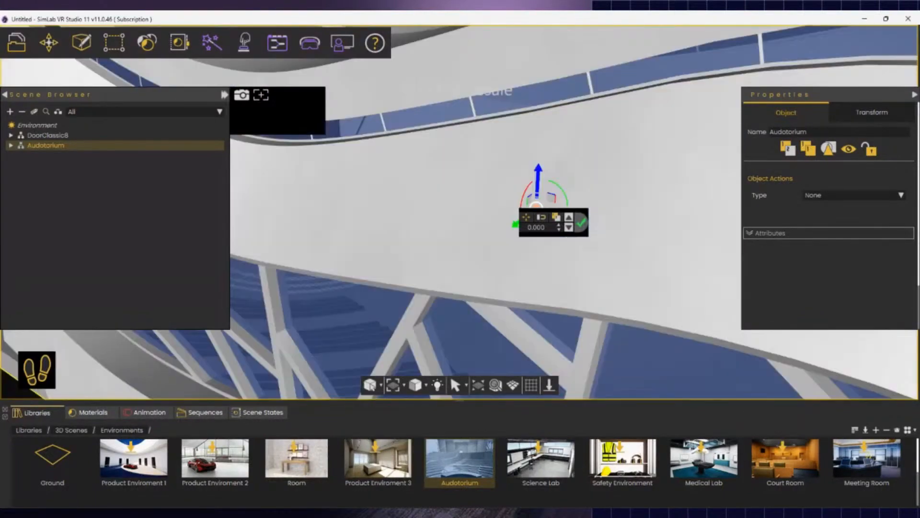
scroll(460, 212, up, 5)
scroll(459, 212, up, 5)
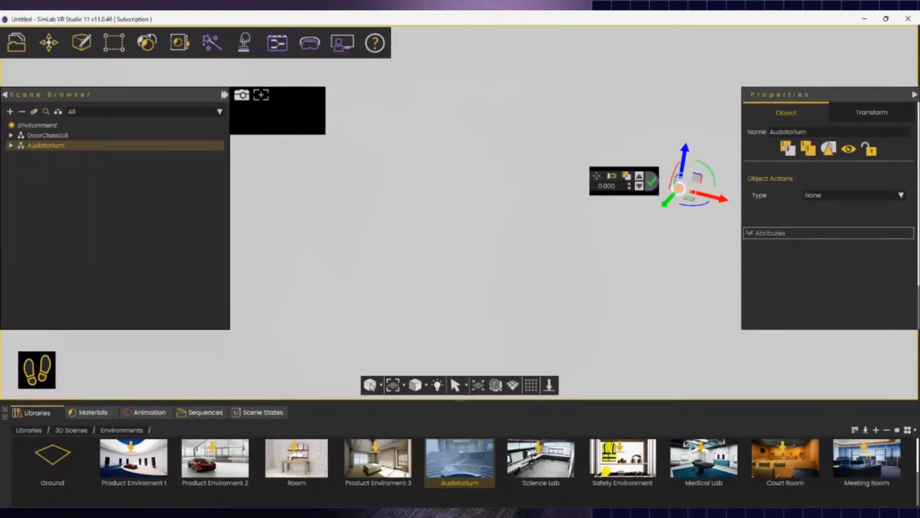
middle_drag(459, 212, 565, 144)
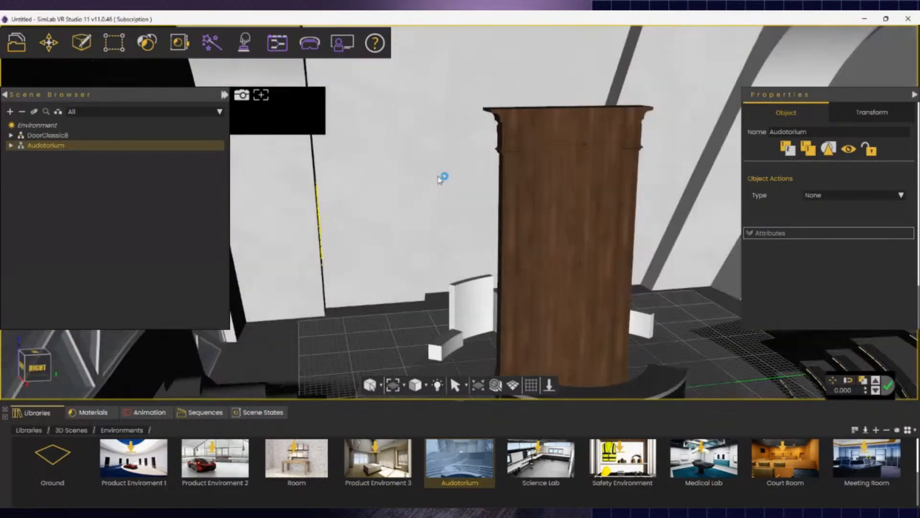
- Select DoorClassic8 in the Scene Browser, shrink it to realistic size and set it on the stage
click(591, 297)
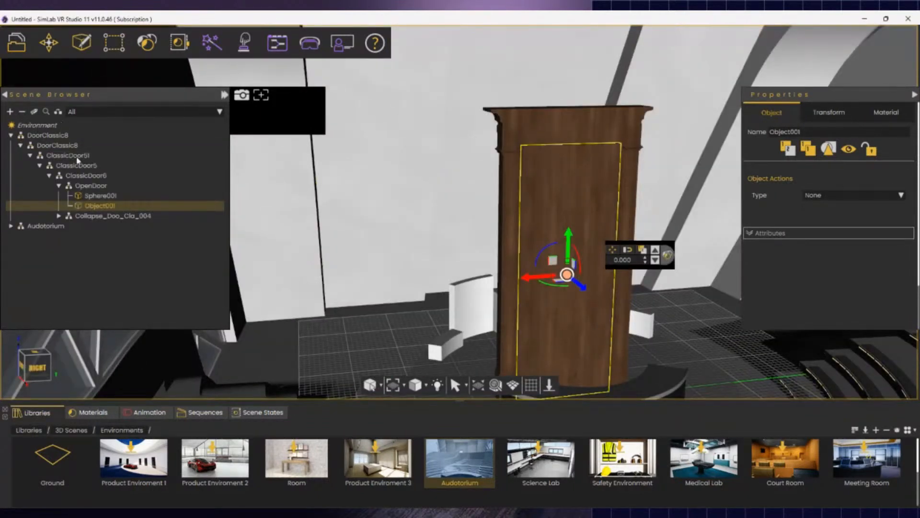
click(23, 115)
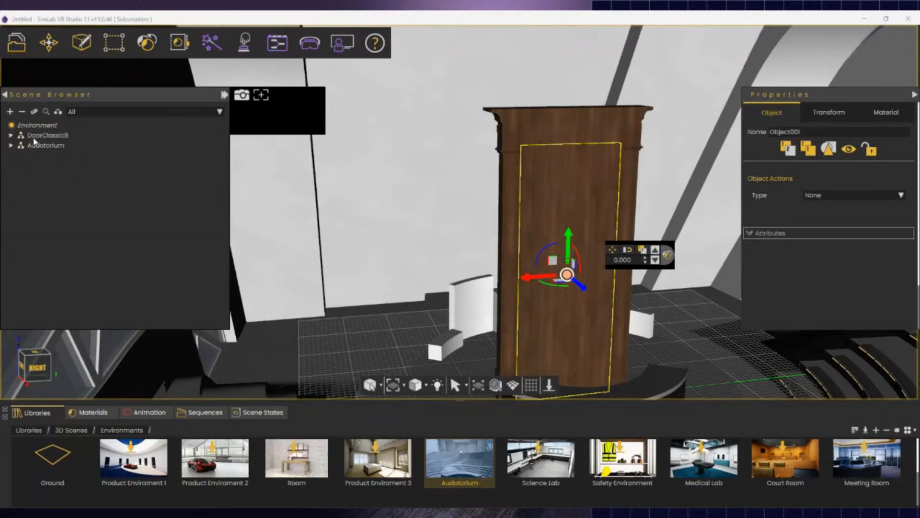
click(47, 135)
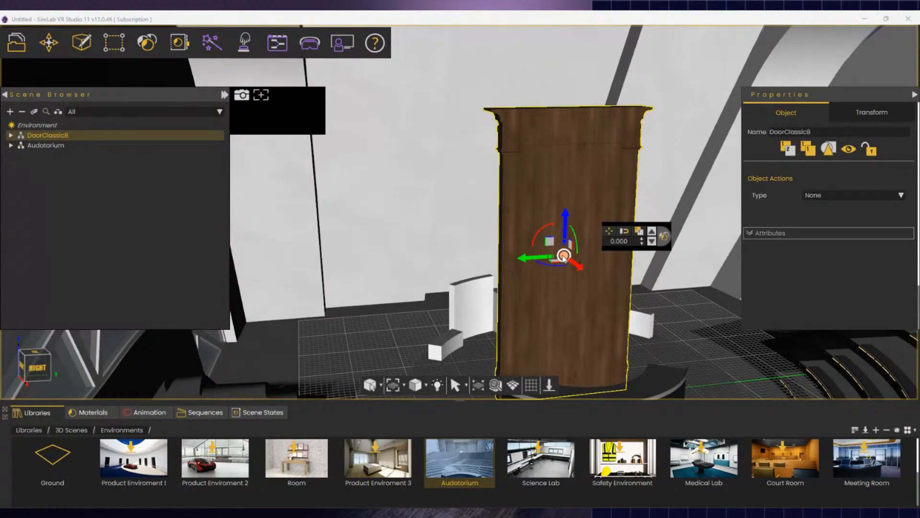
drag(566, 259, 585, 287)
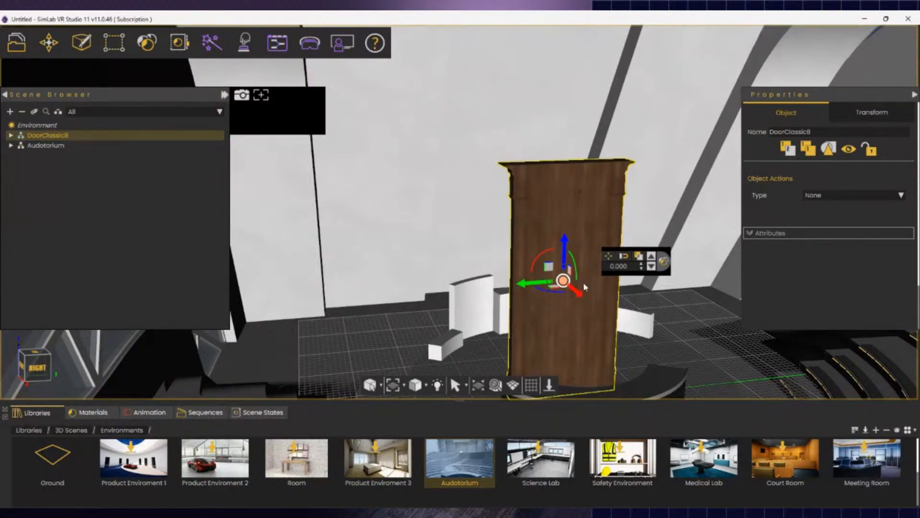
right_drag(567, 287, 585, 270)
mouse_move(537, 284)
mouse_down()
mouse_move(533, 294)
mouse_move(538, 286)
mouse_up()
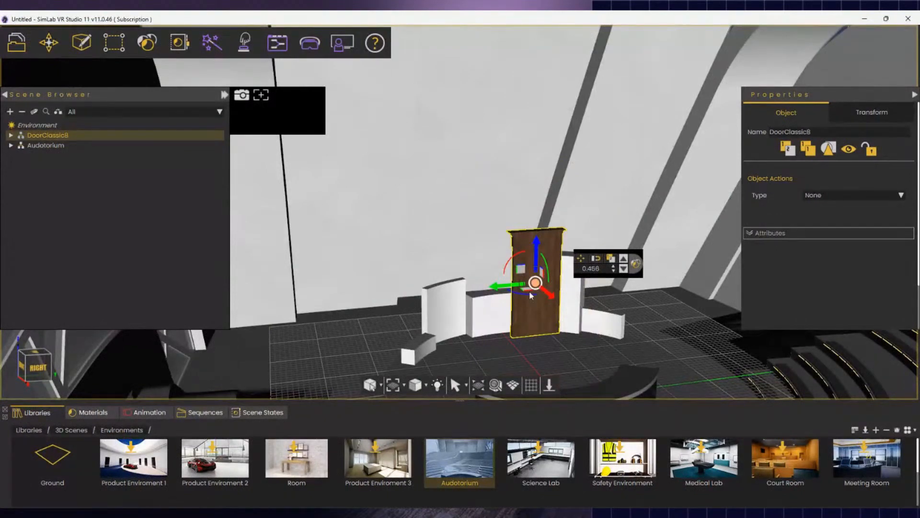
click(548, 385)
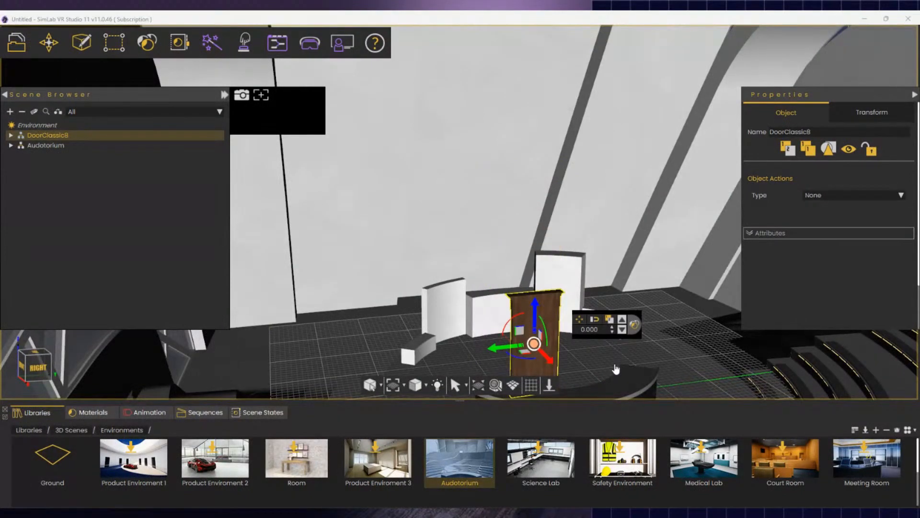
- Rotate DoorClassic8 about -180° so it faces the seating
middle_drag(616, 341, 537, 384)
middle_drag(566, 206, 521, 189)
drag(497, 193, 342, 137)
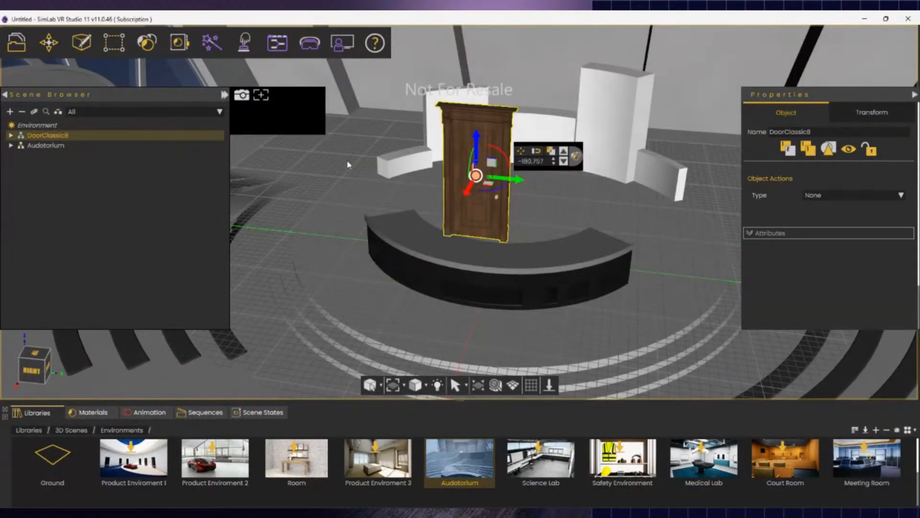
- Delete the curved table pieces polySurface672 and polySurface673 in front of the door
click(499, 259)
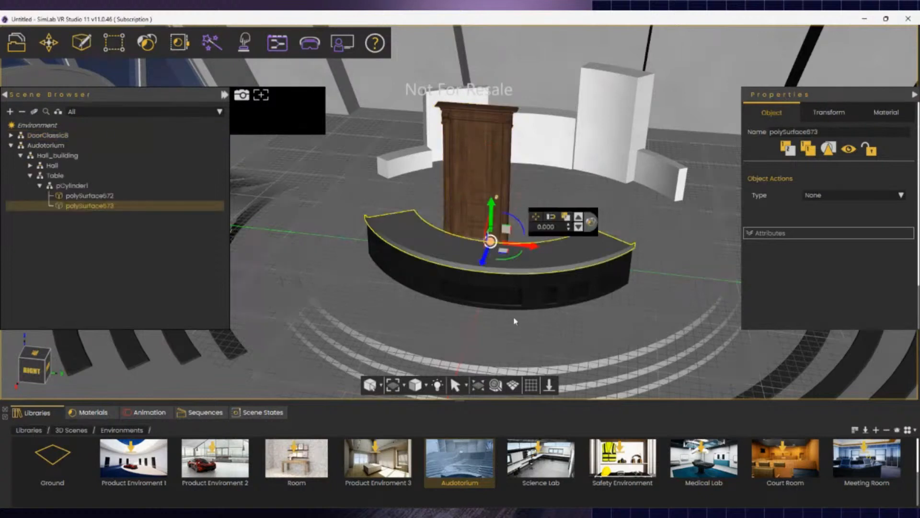
ctrl+click(549, 301)
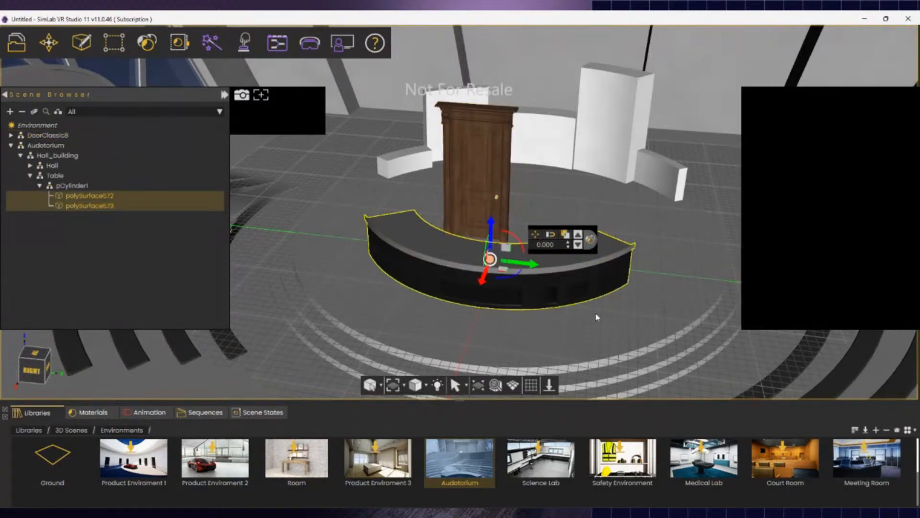
key(Delete)
drag(478, 205, 459, 209)
middle_drag(459, 209, 711, 308)
- Walk the camera around the door with the W, A, S, D keys
key(w)
key(d)
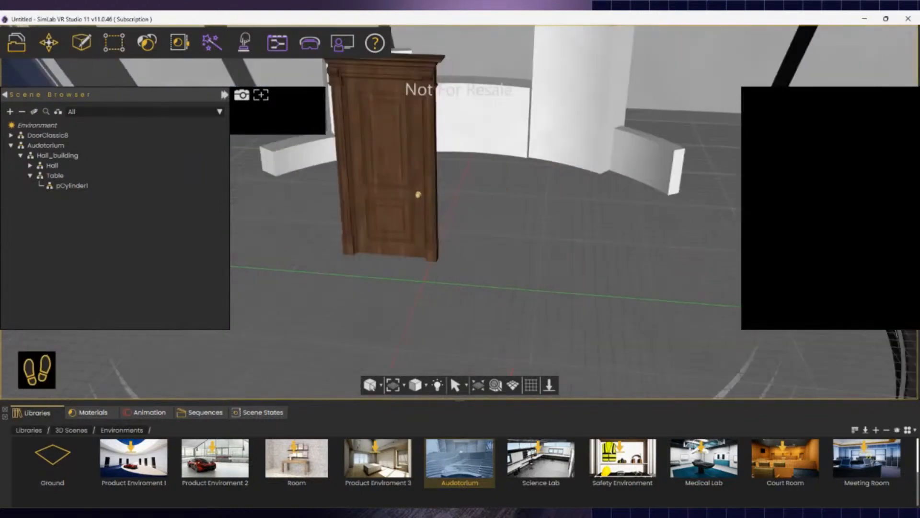
key(s)
key(d)
key(a)
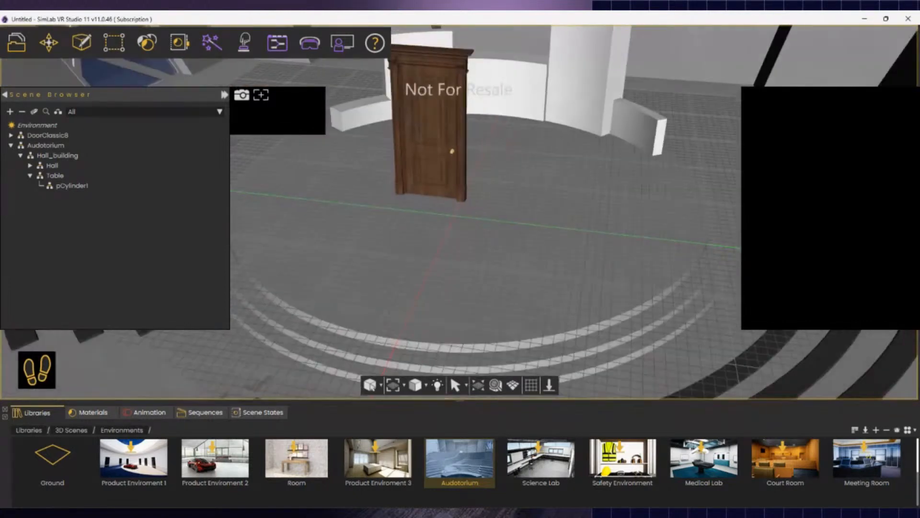
key(s)
right_drag(460, 211, 594, 349)
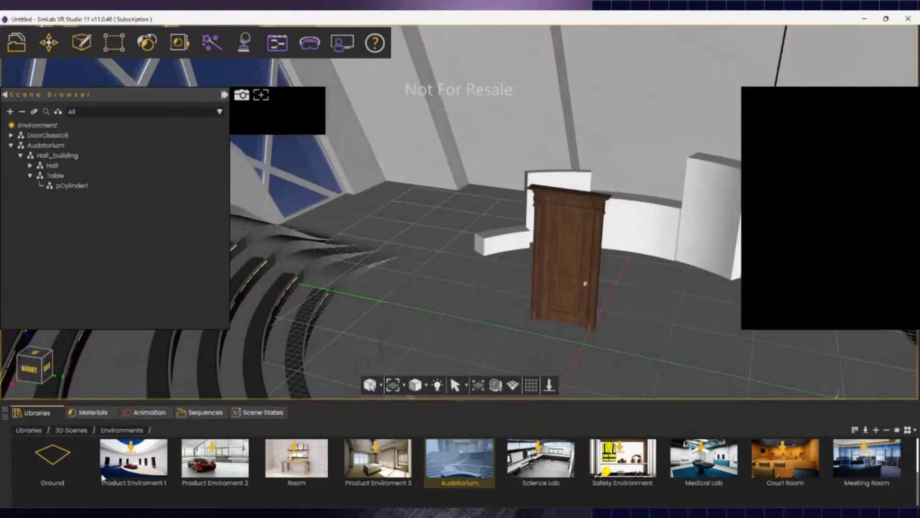
- Peek into 3D Models and 3D Scenes, ending at the top-level Libraries list
click(31, 431)
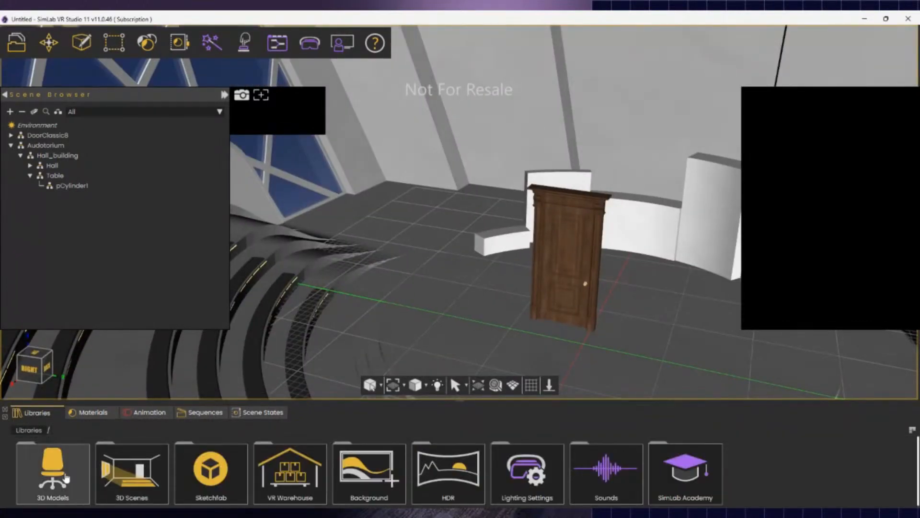
click(72, 477)
click(30, 430)
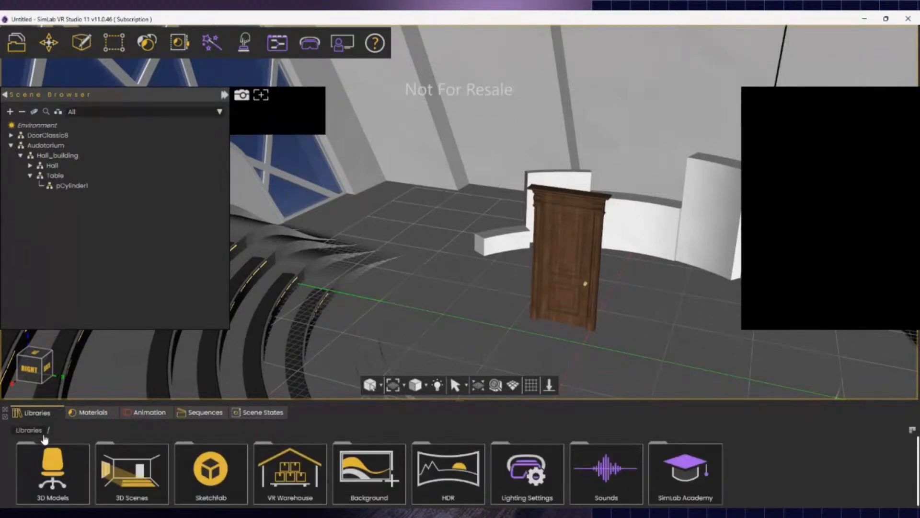
click(132, 469)
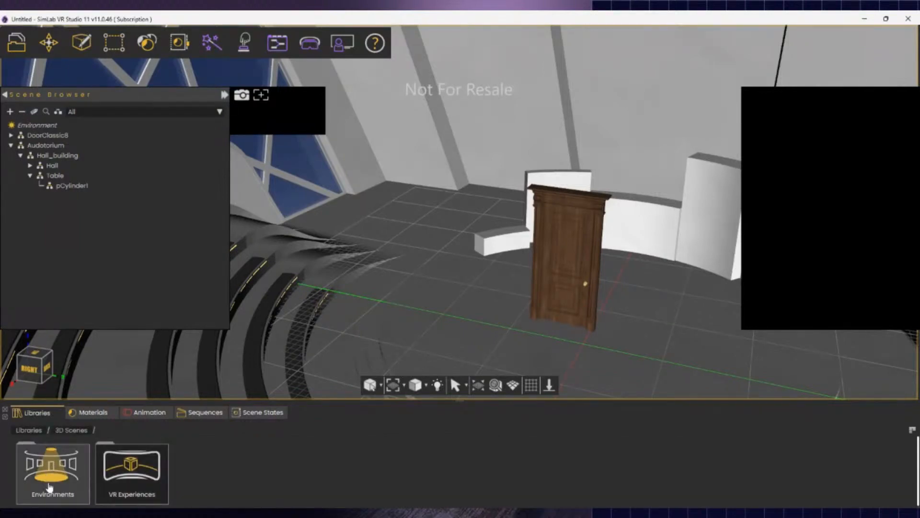
click(31, 430)
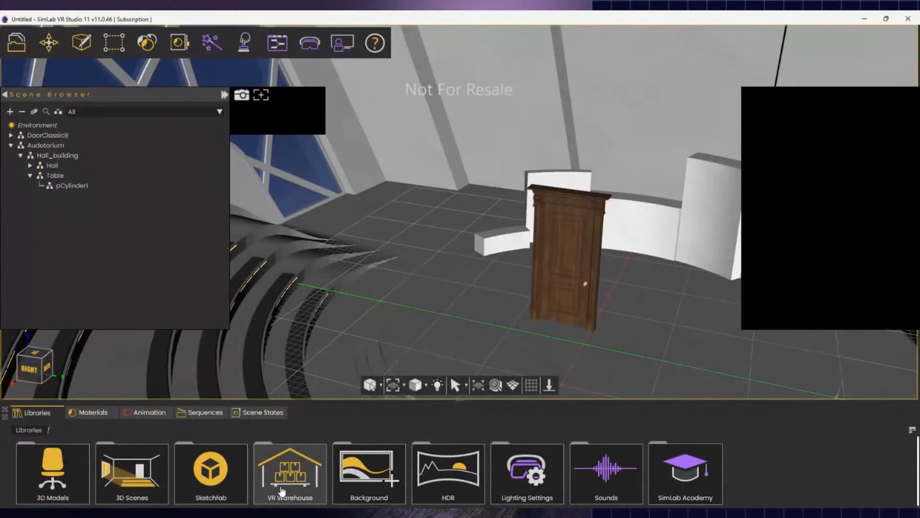
- Open the Sketchfab library, sign in, and search for 'cadillac'
click(219, 485)
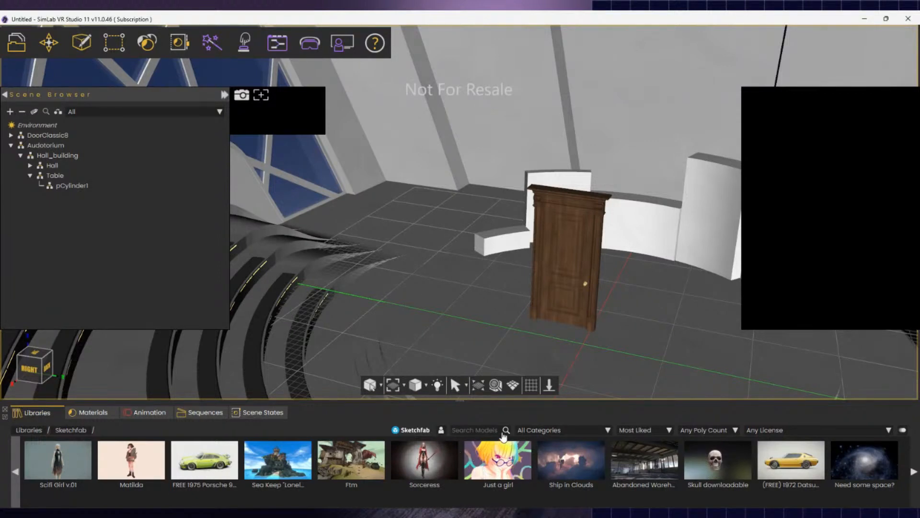
click(441, 429)
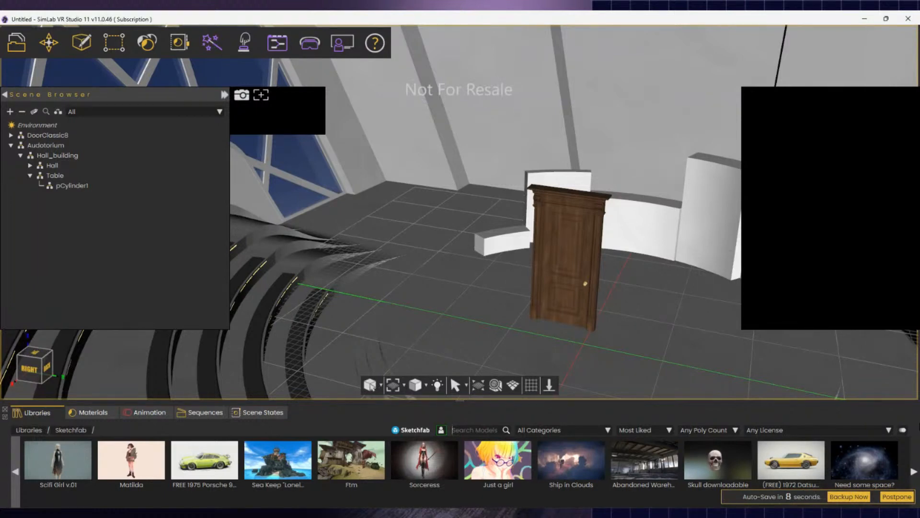
text(cadi)
key(BackSpace)
text(ilac)
key(Return)
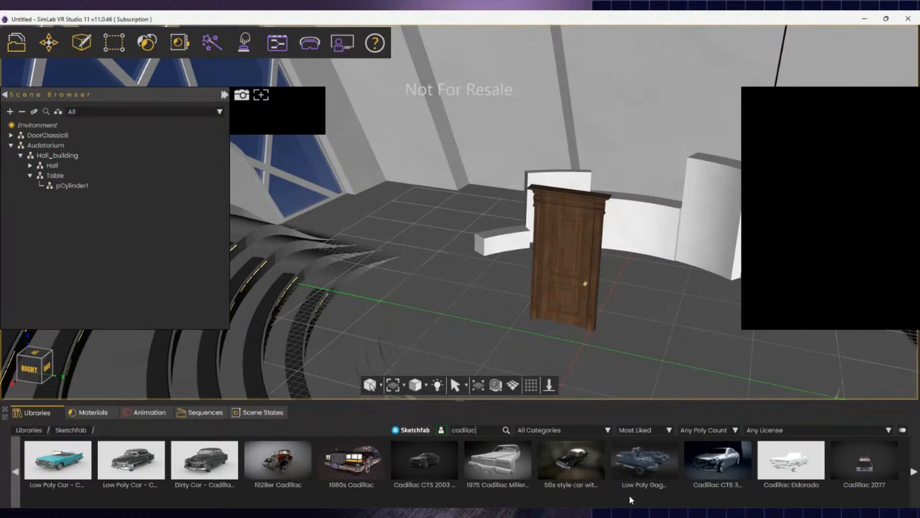
- Replace the Sketchfab search text with 'micr', then delete it again
double_click(467, 430)
text(micr)
key(BackSpace)
key(BackSpace)
key(BackSpace)
key(BackSpace)
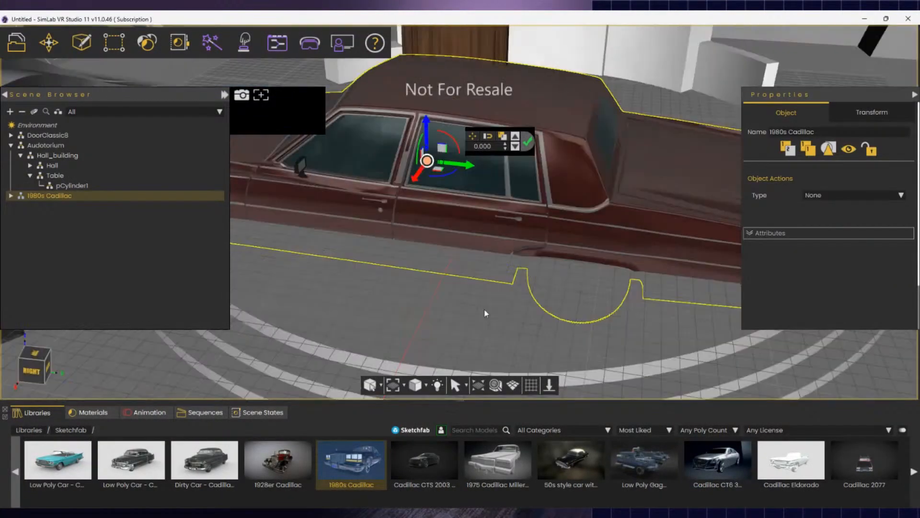
- Scale up the 1980s Cadillac and slide it along X beside DoorClassic8
key(w)
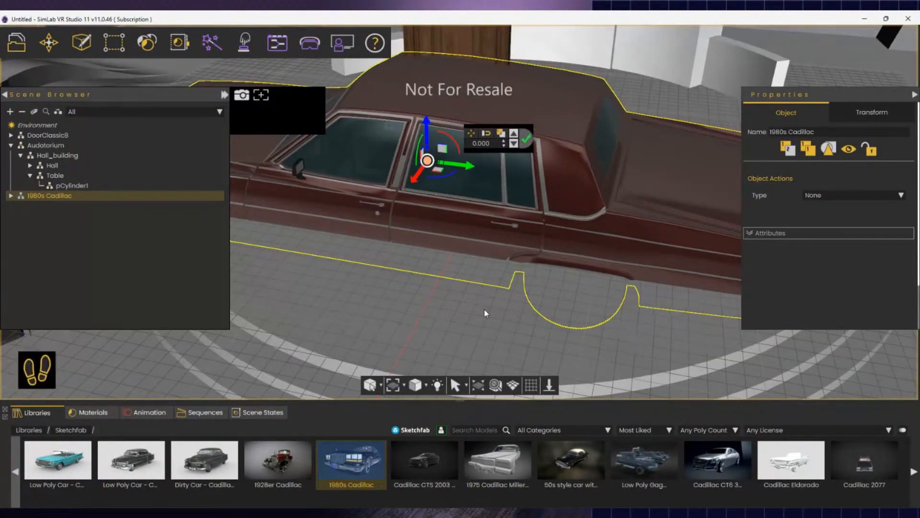
right_drag(486, 313, 391, 331)
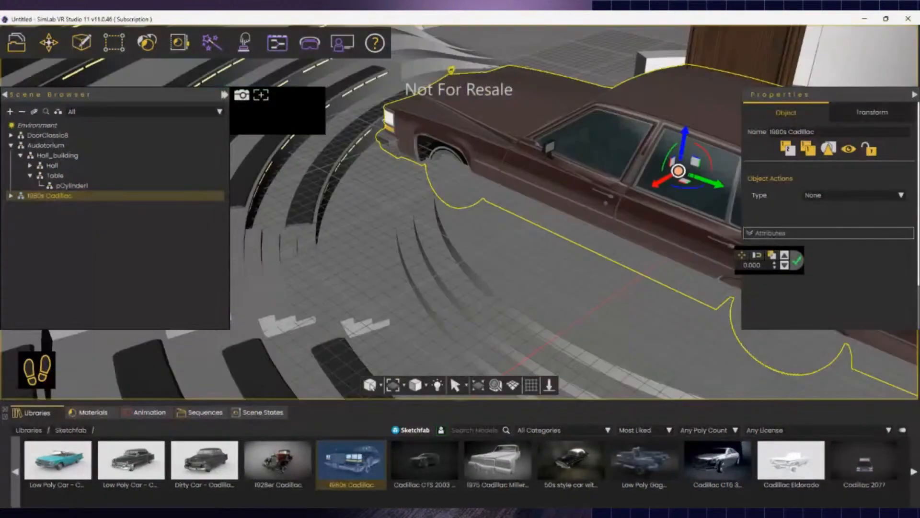
key(w)
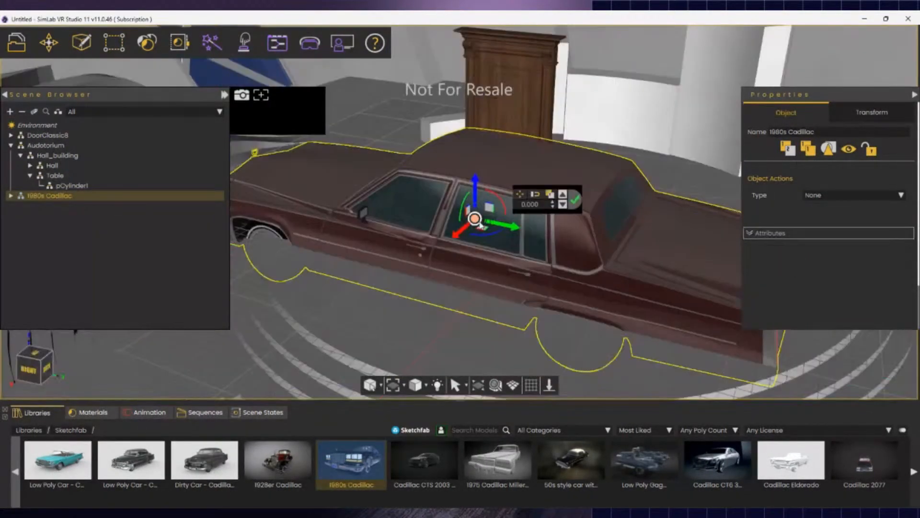
mouse_move(479, 223)
mouse_down()
mouse_move(479, 210)
mouse_move(478, 224)
mouse_up()
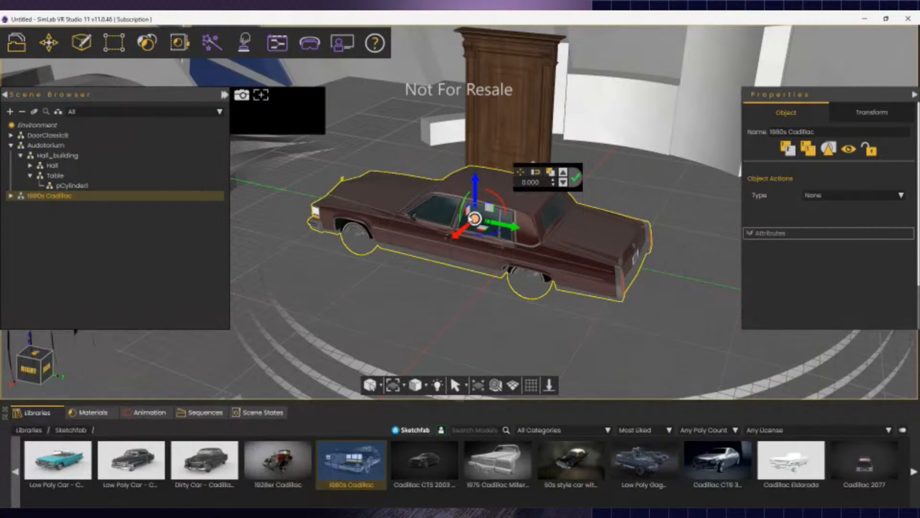
middle_drag(497, 301, 450, 331)
key(space)
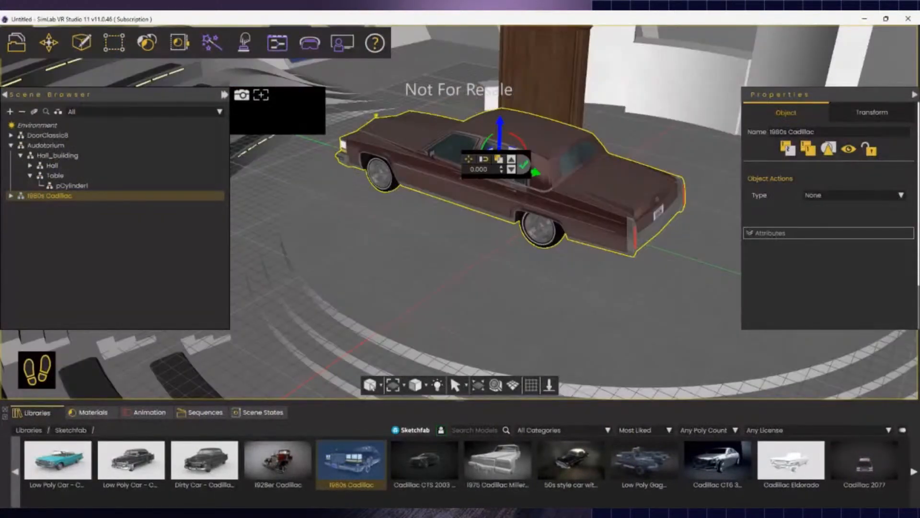
mouse_move(464, 205)
right_down()
mouse_move(451, 209)
mouse_move(465, 205)
right_up()
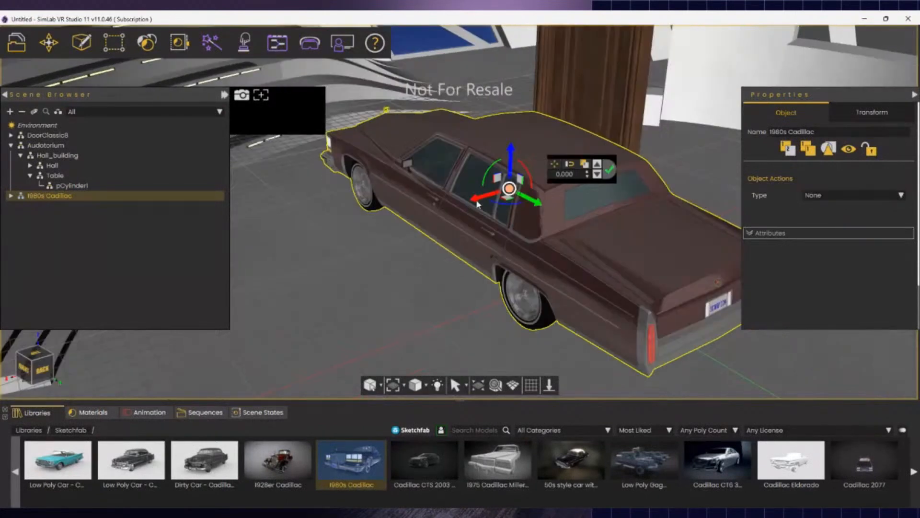
drag(478, 205, 301, 256)
right_drag(595, 320, 734, 330)
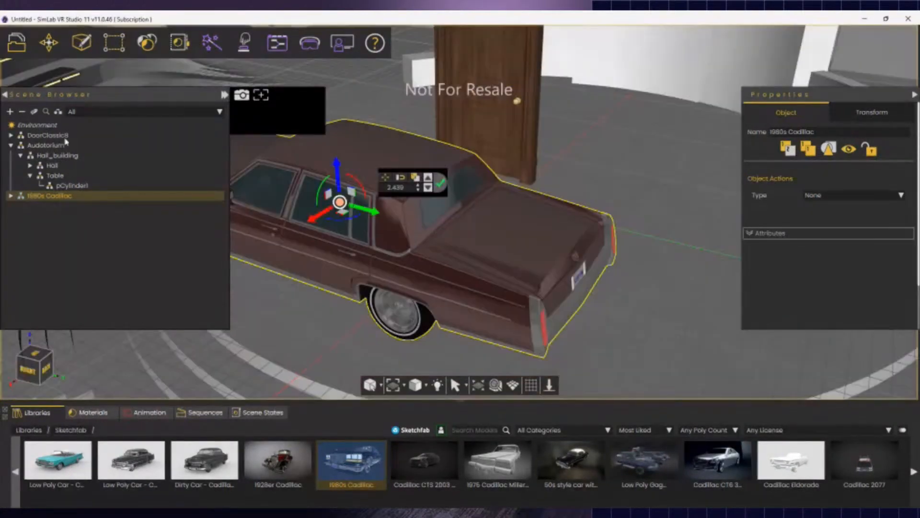
- Delete the Auditorium environment from the Scene Browser
click(22, 113)
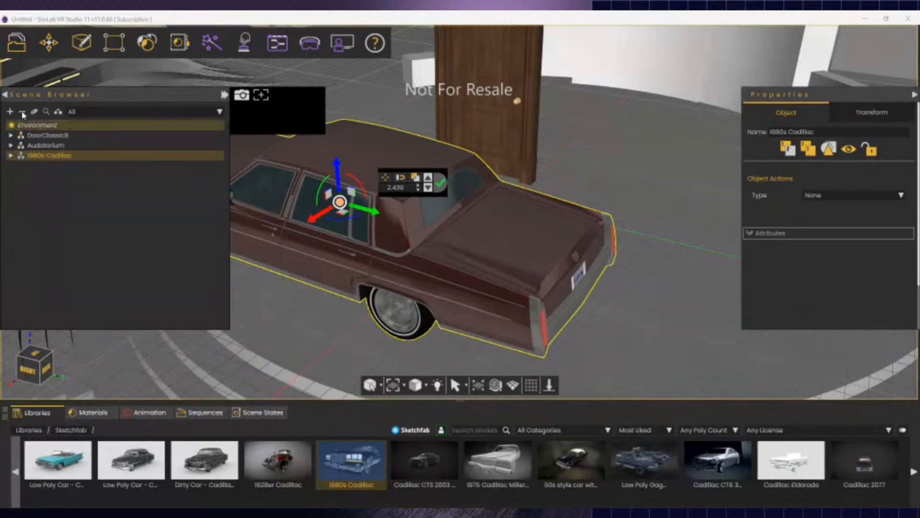
click(49, 147)
key(Delete)
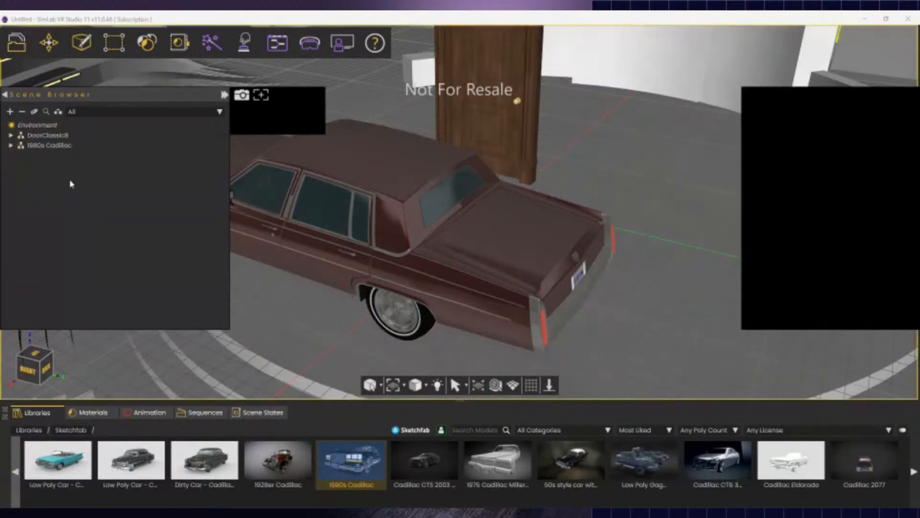
middle_drag(433, 356, 401, 356)
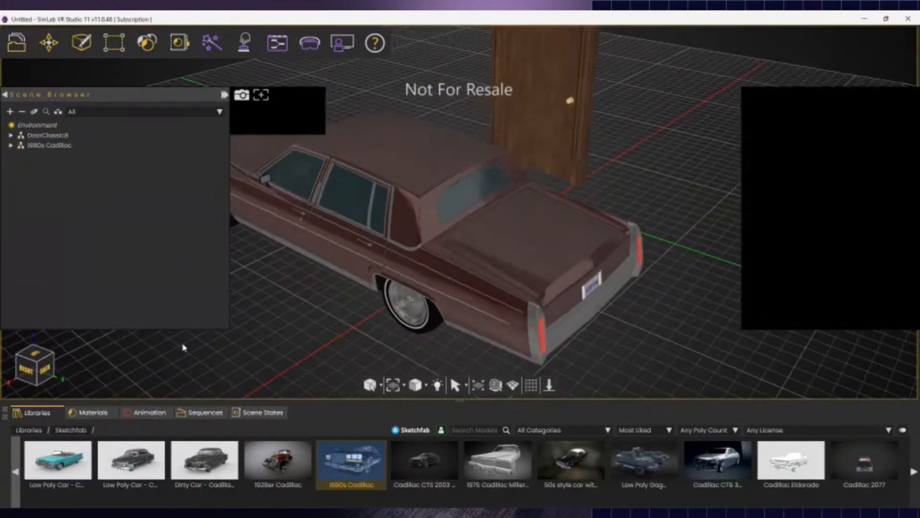
- Add the Ground plane from Libraries > 3D Scenes > Environments
click(28, 430)
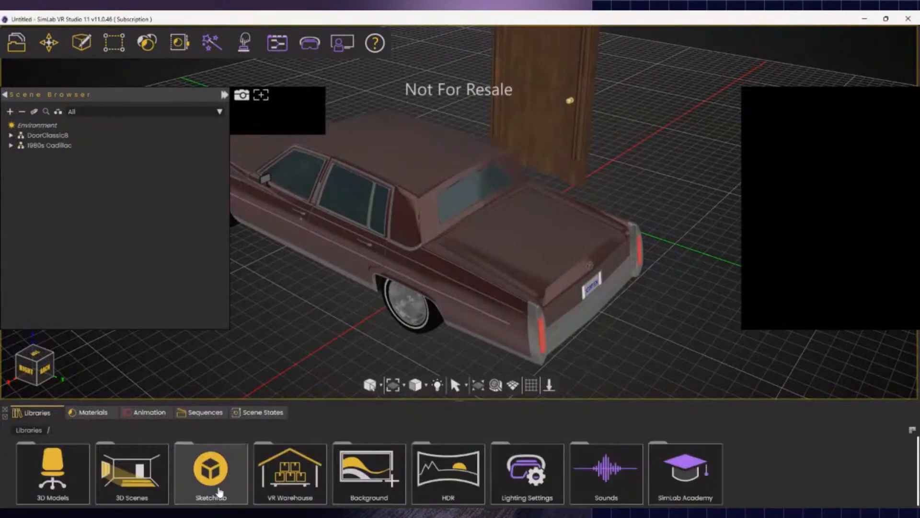
click(130, 482)
click(77, 492)
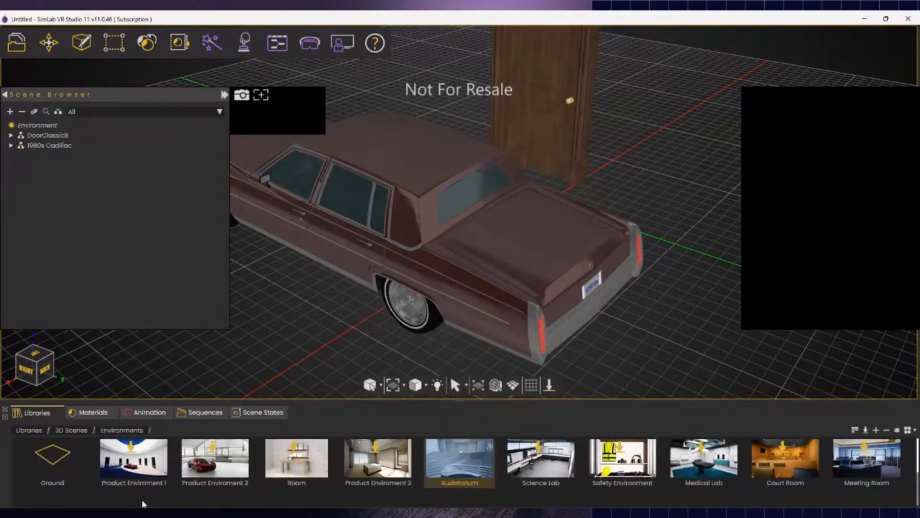
double_click(63, 465)
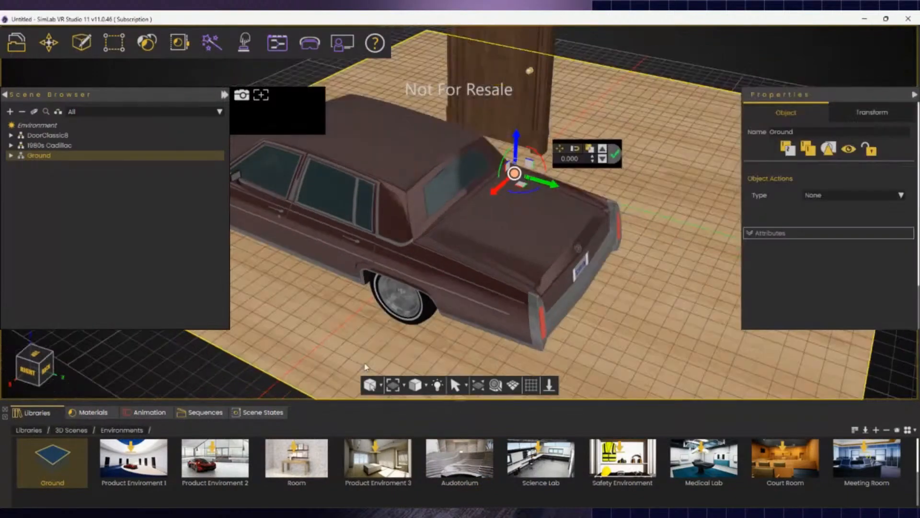
scroll(366, 368, down, 3)
middle_drag(366, 367, 498, 207)
- Select the whole Ground object rather than its mesh or a Cadillac part
click(498, 207)
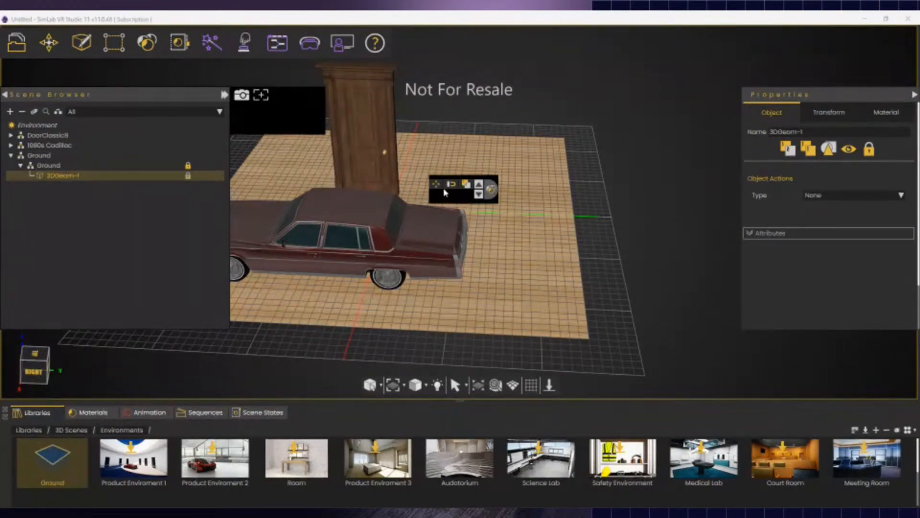
right_drag(464, 300, 249, 307)
scroll(479, 258, down, 1)
middle_drag(479, 259, 326, 235)
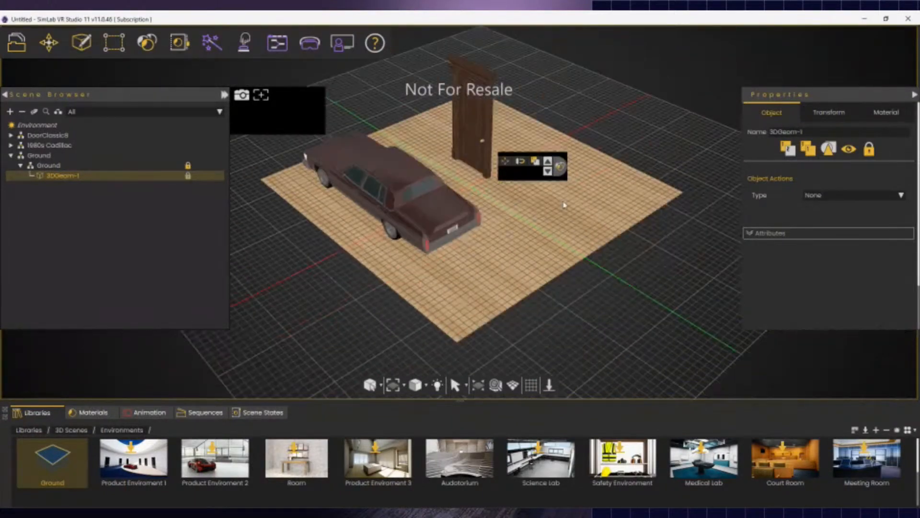
click(508, 163)
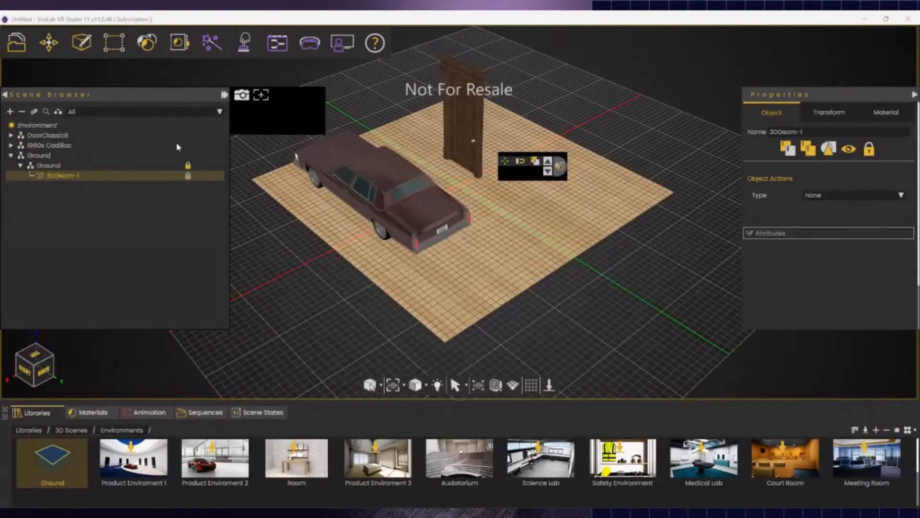
click(421, 242)
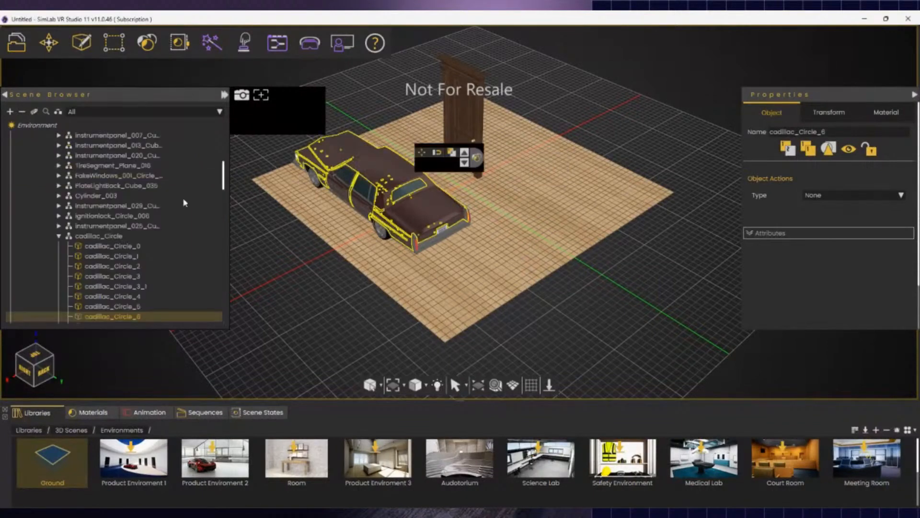
click(22, 112)
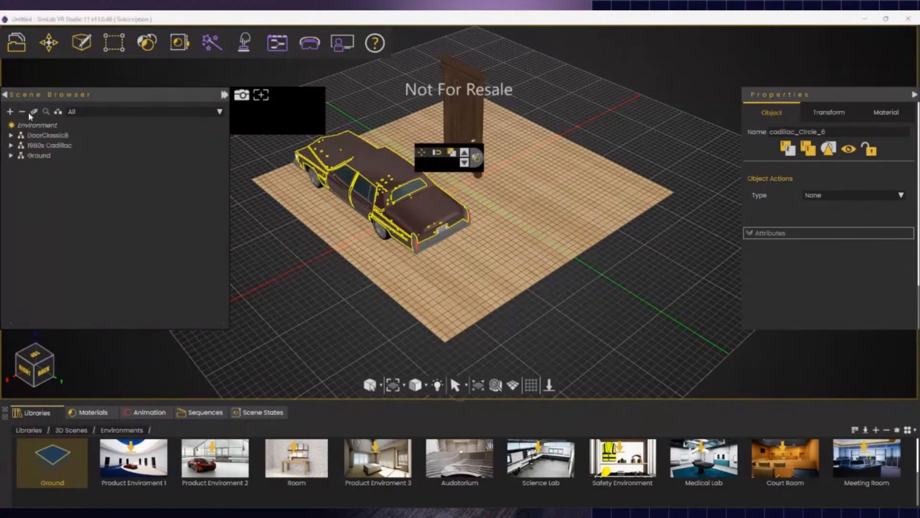
click(555, 235)
click(527, 219)
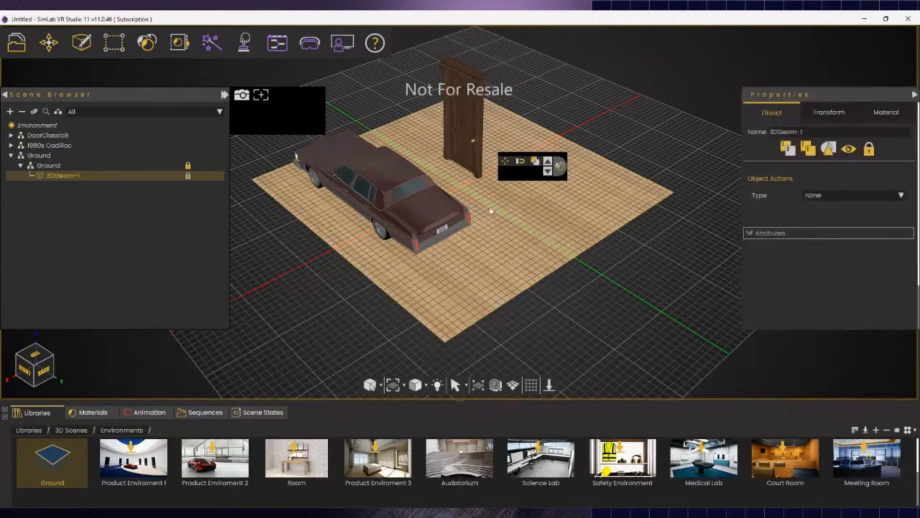
click(505, 162)
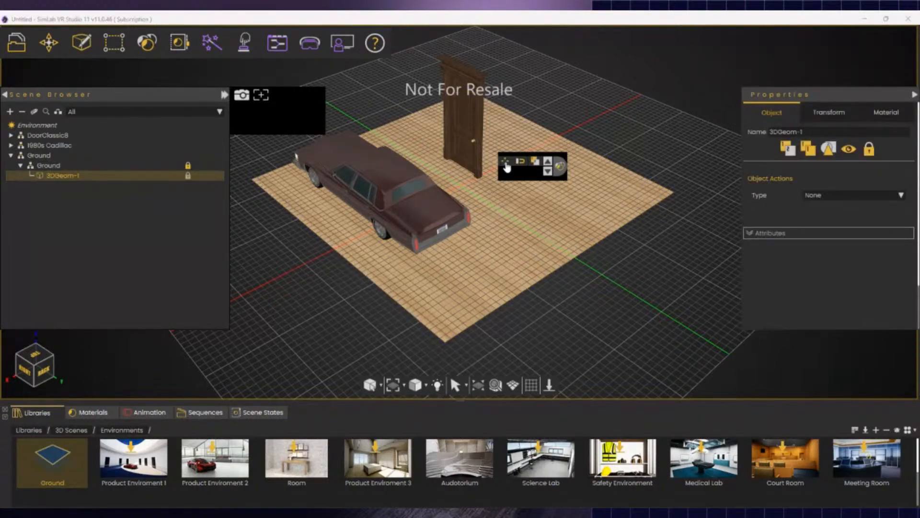
click(539, 237)
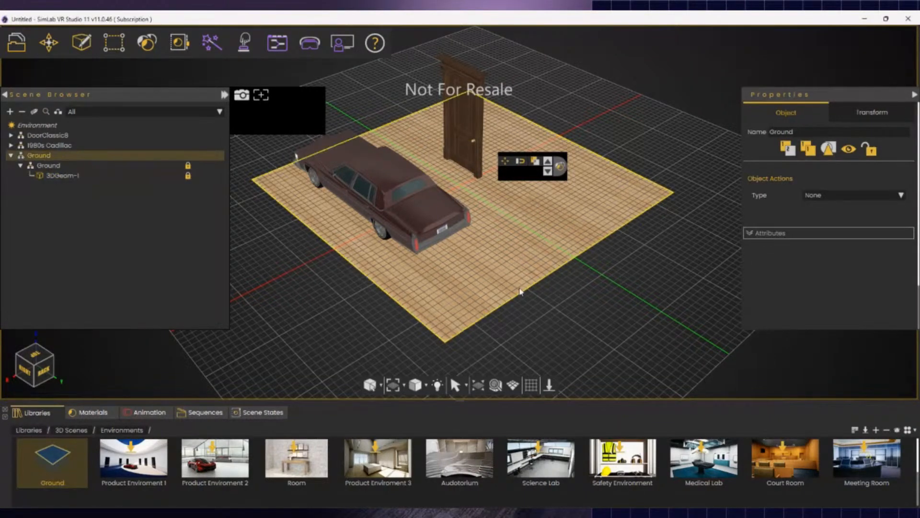
middle_drag(502, 287, 287, 314)
middle_drag(623, 216, 531, 194)
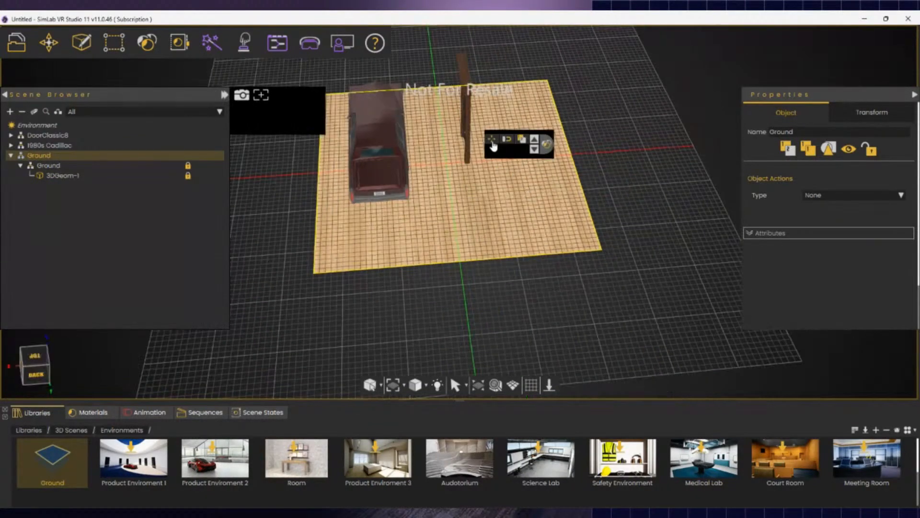
- Scale the Ground plane uniformly to 0.447, undoing an accidental tilt
click(492, 143)
drag(447, 163, 448, 166)
key(ctrl+z)
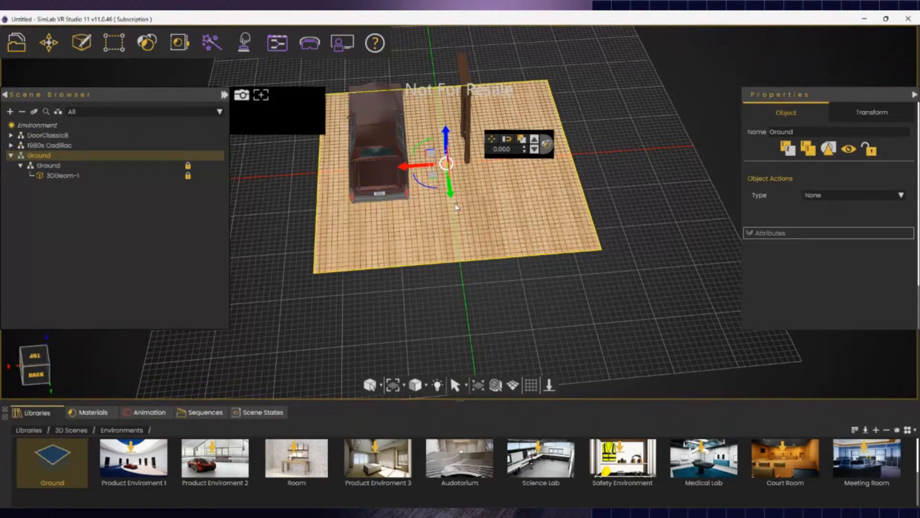
middle_drag(476, 215, 637, 209)
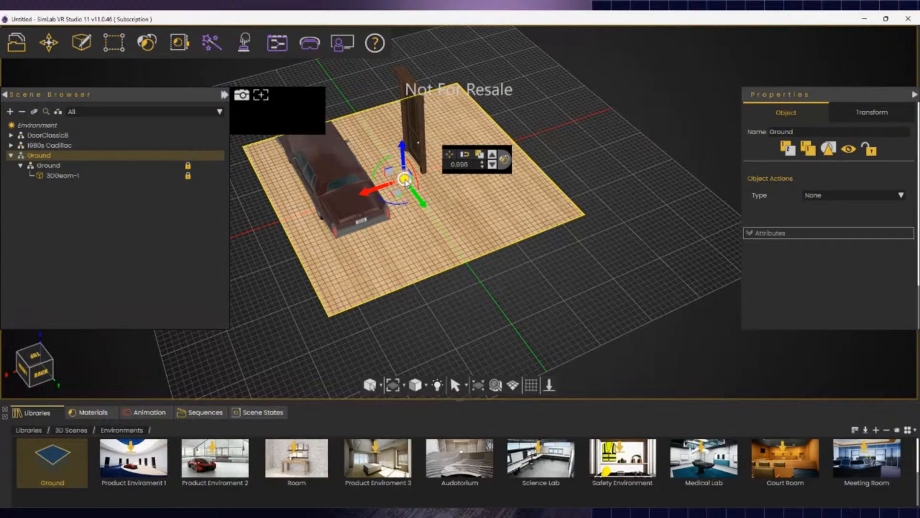
mouse_move(405, 183)
mouse_down()
mouse_move(407, 173)
mouse_move(403, 191)
mouse_move(405, 178)
mouse_up()
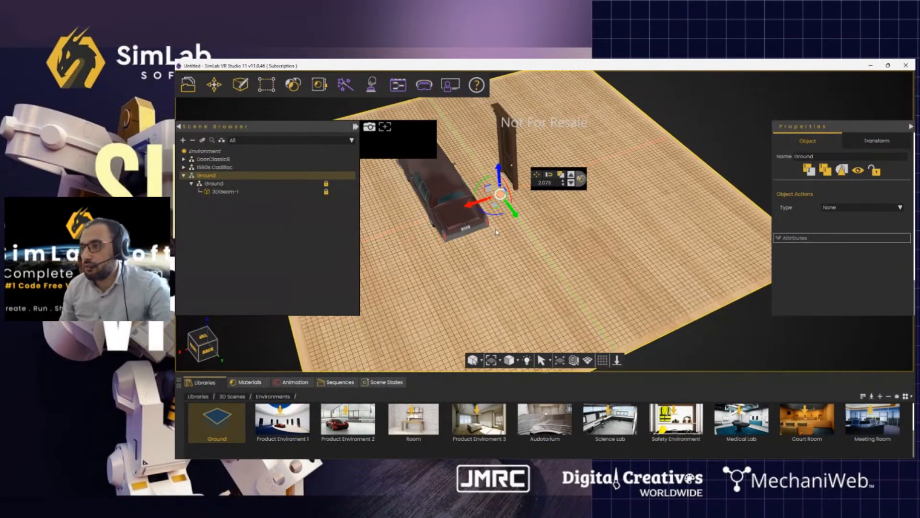
- Enlarge the ground mesh 3DGeom-1 well beyond the car and door, then show the VR Studio web page
click(381, 309)
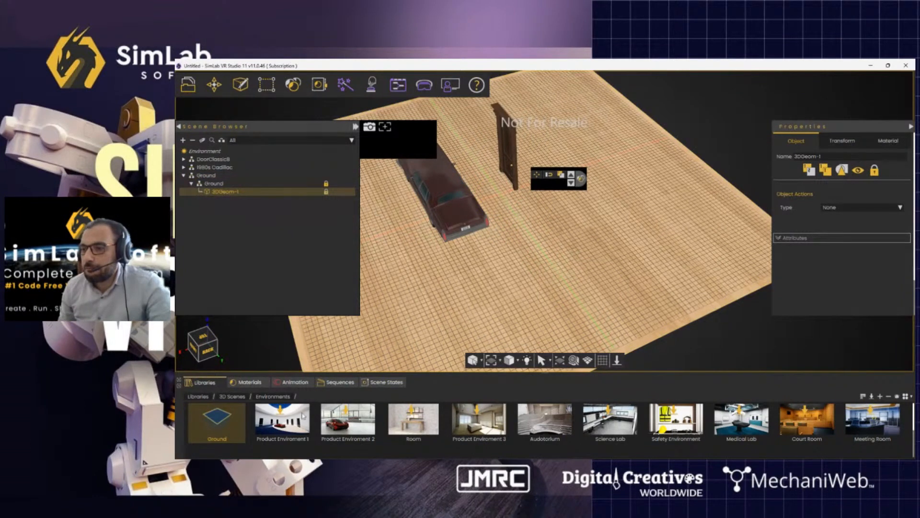
click(198, 398)
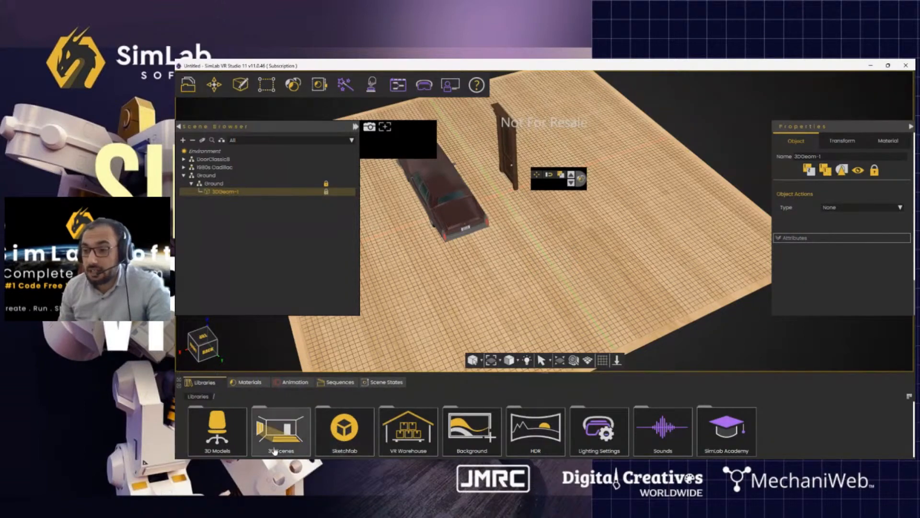
middle_drag(450, 326, 532, 349)
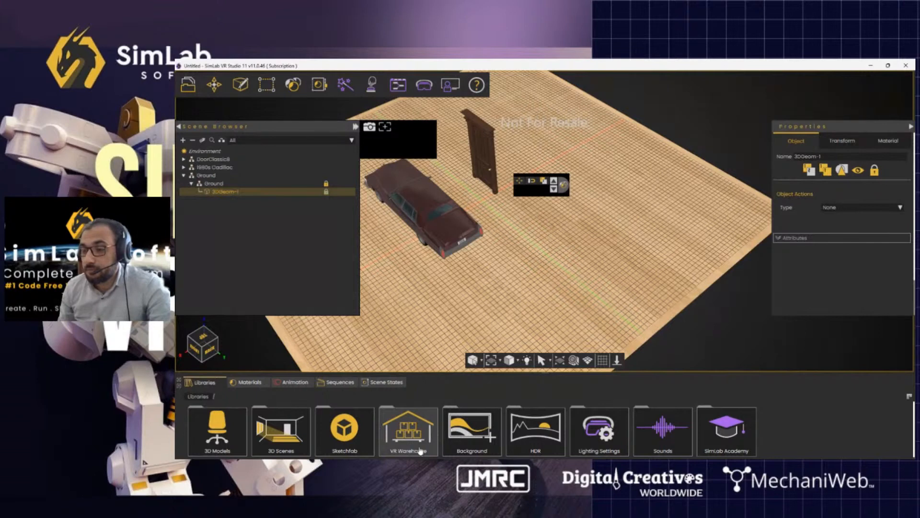
click(195, 90)
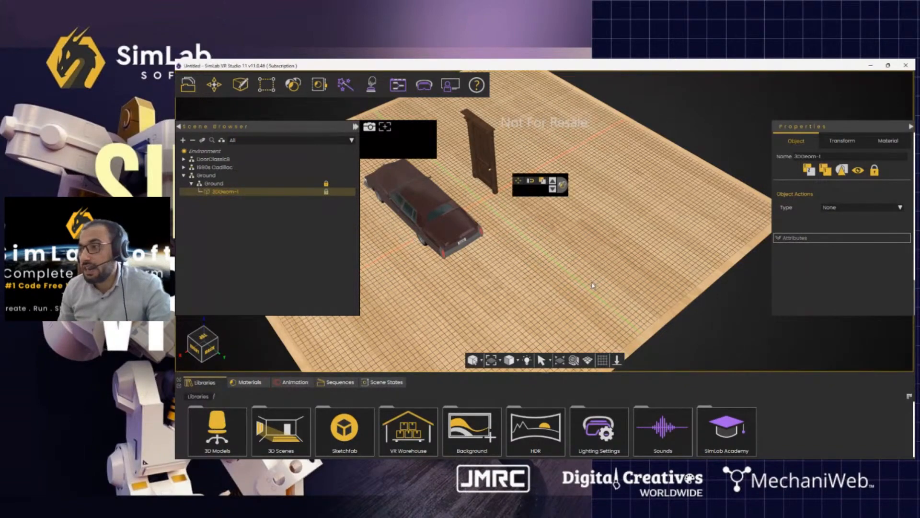
middle_drag(611, 284, 611, 276)
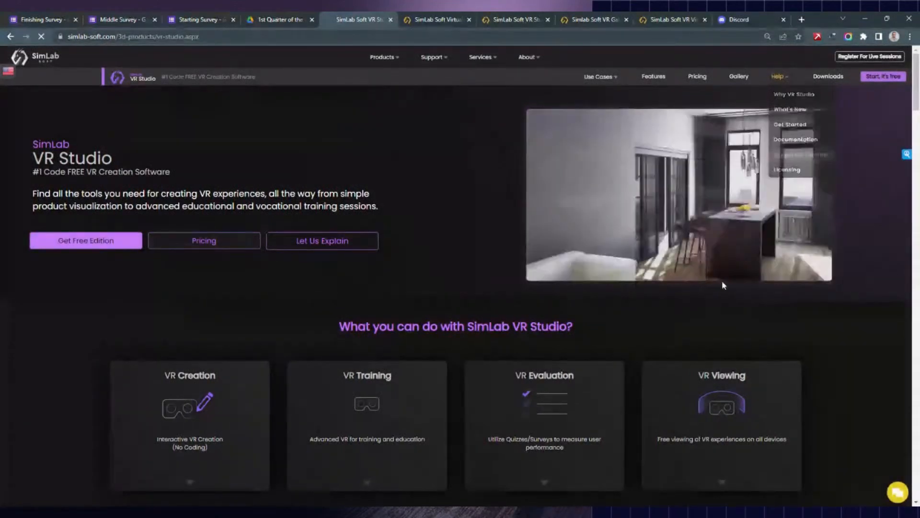
- Scroll through the Supported 3D Formats page's Import and Export Formats tables for Windows and macOS
scroll(105, 278, down, 2)
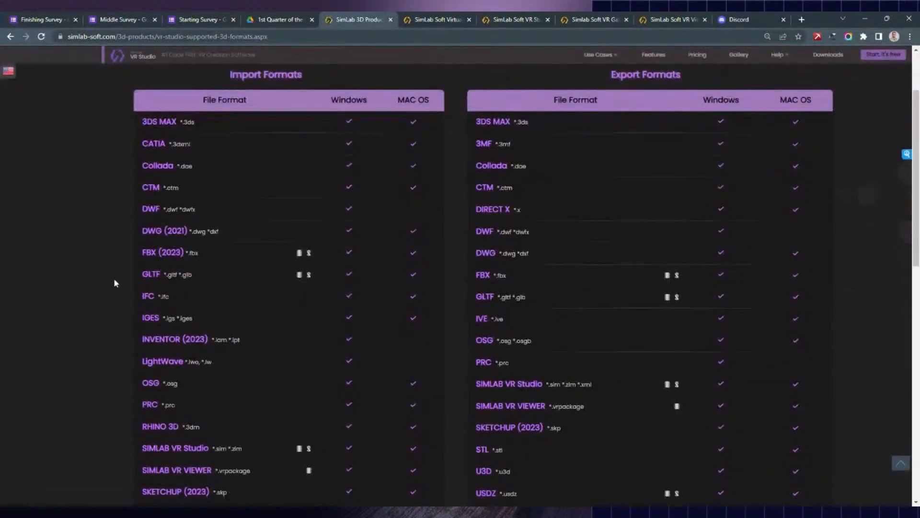
scroll(117, 280, down, 2)
scroll(124, 303, down, 5)
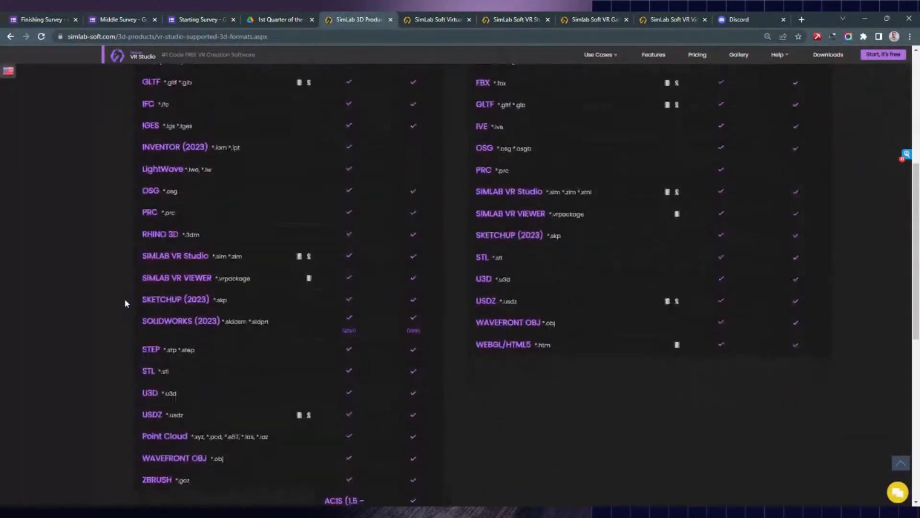
scroll(124, 303, up, 5)
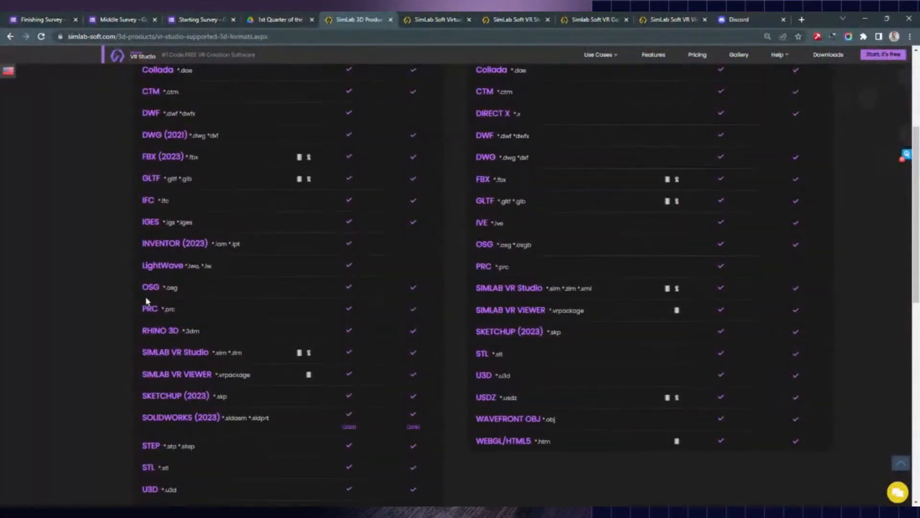
scroll(165, 303, up, 4)
scroll(172, 246, down, 2)
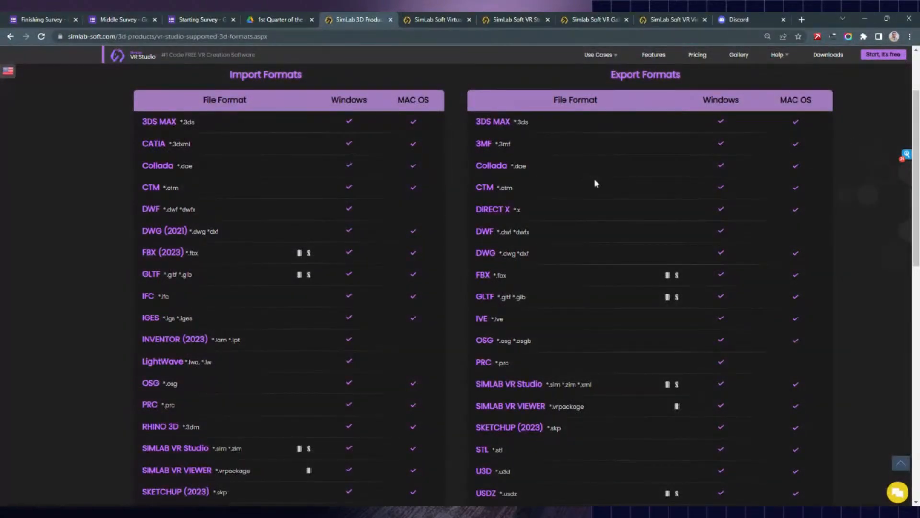
scroll(187, 413, down, 3)
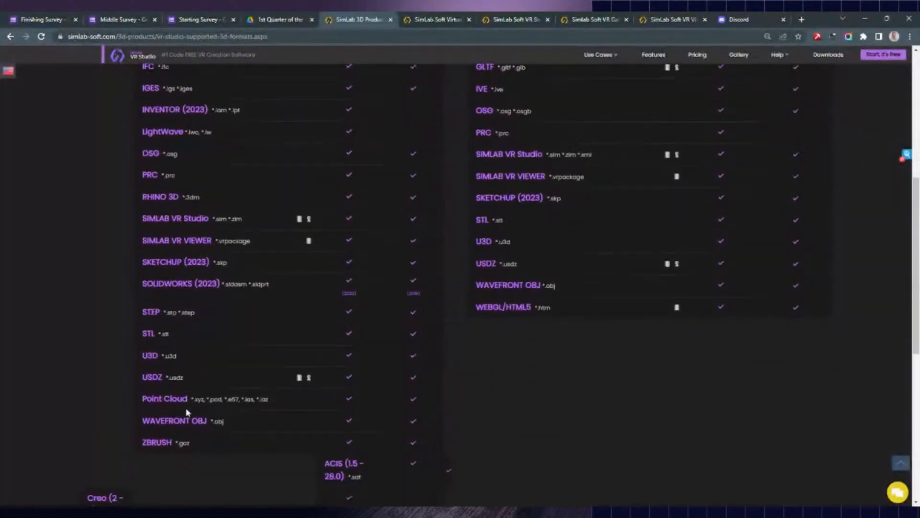
scroll(186, 412, up, 6)
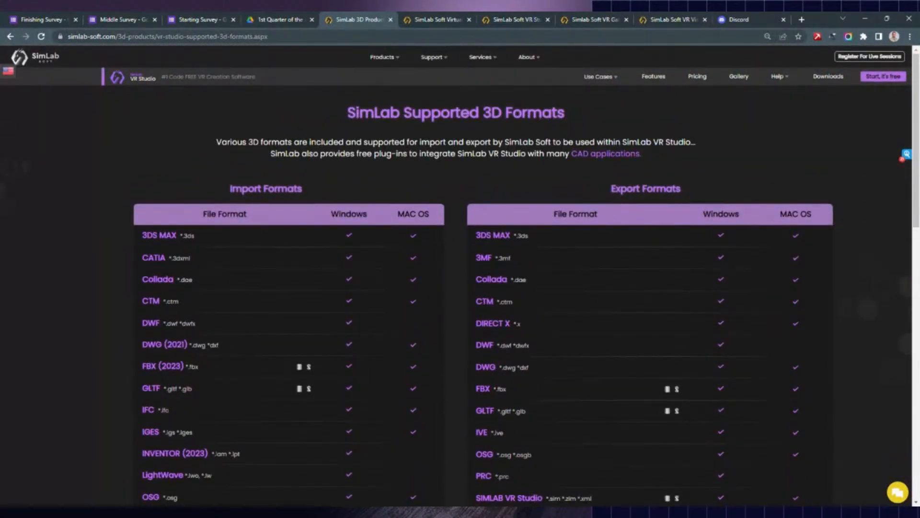
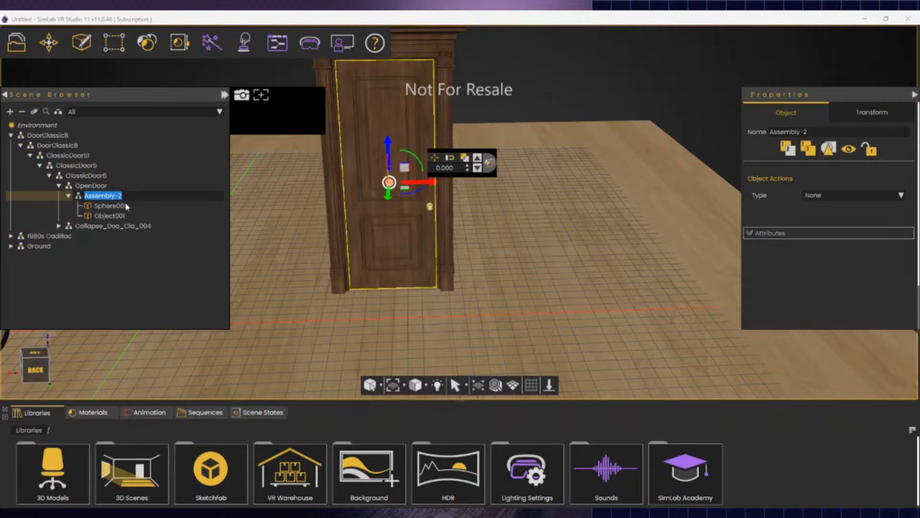
- Rename Assembly-2 to 'front door', test-swing it and undo, then enter pivot editing
text(fron)
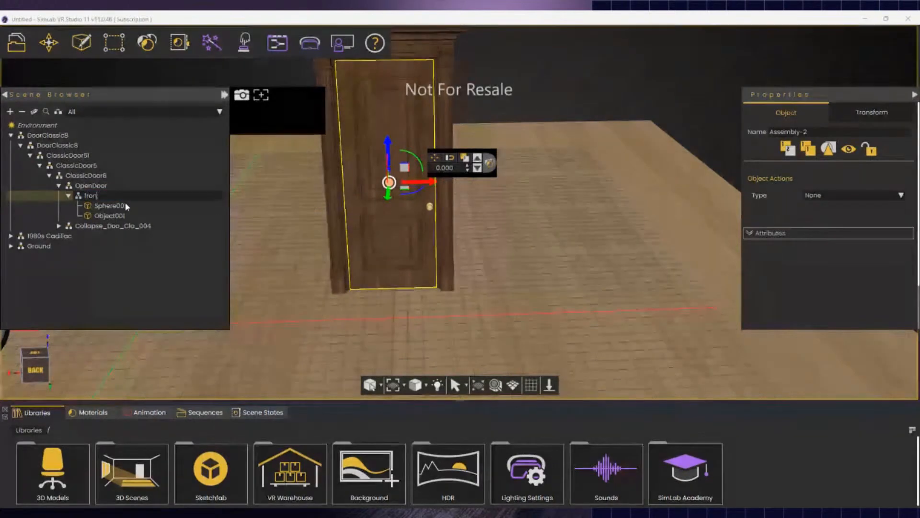
text(t door)
key(Return)
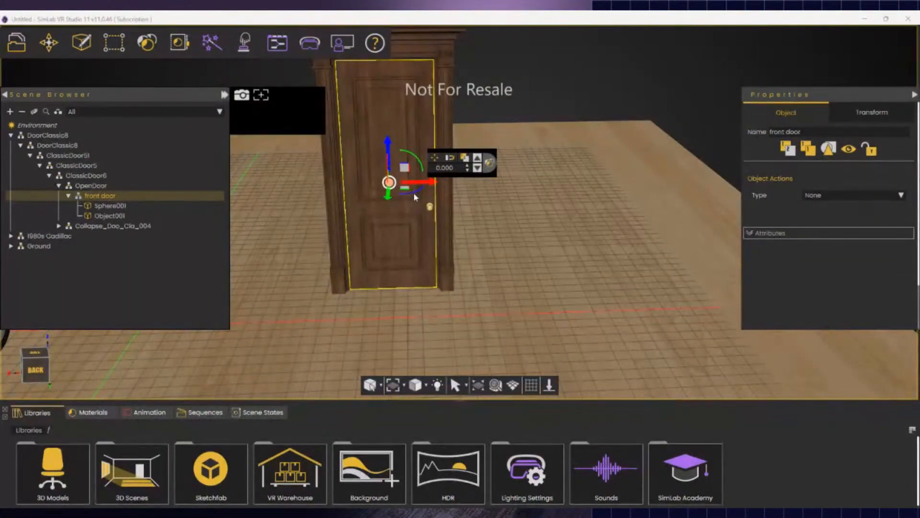
drag(414, 194, 364, 242)
key(ctrl+z)
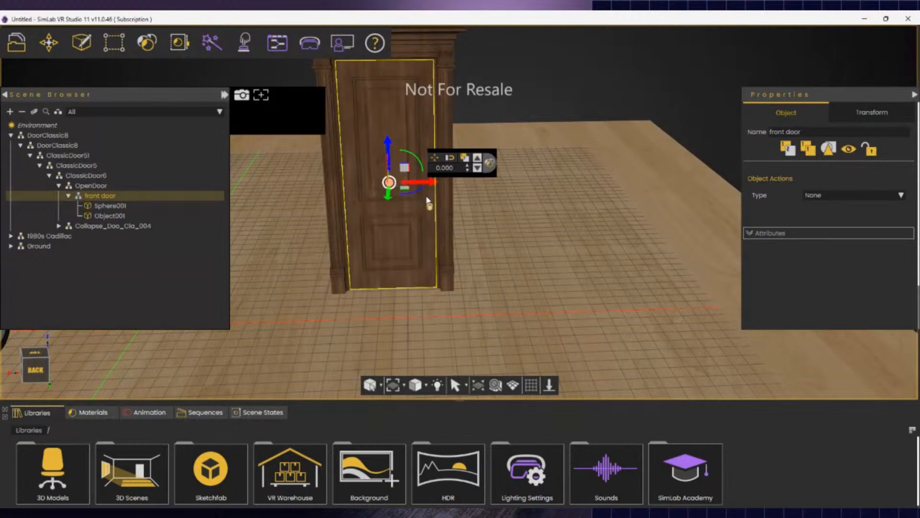
key(ctrl)
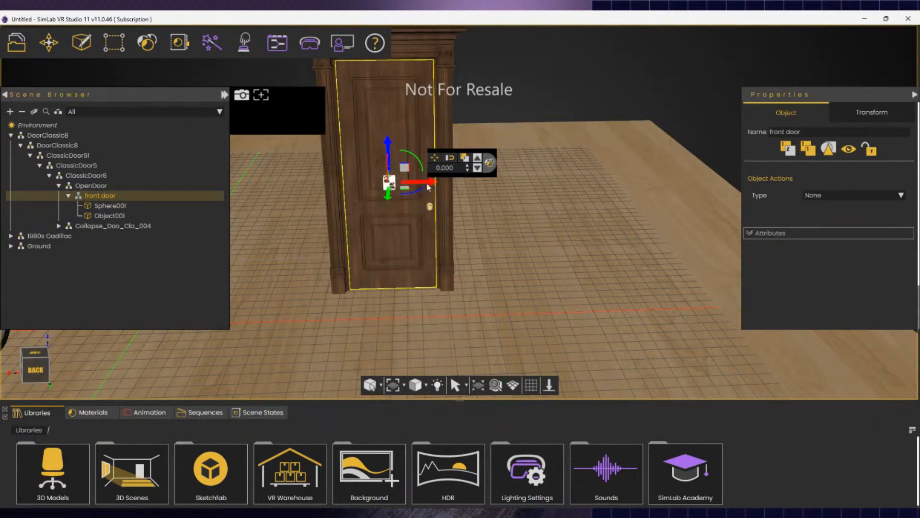
- Move the front door's pivot to its hinge edge, then test the swing and undo it
drag(434, 182, 393, 192)
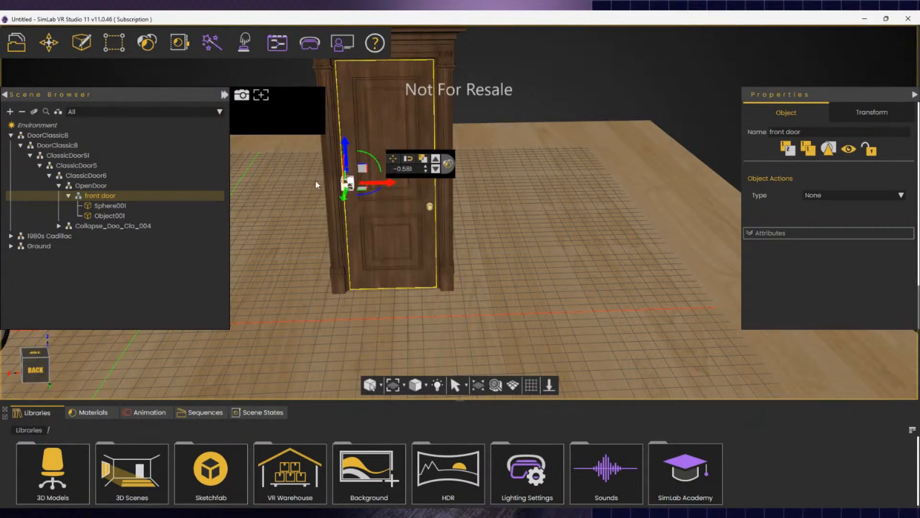
click(347, 182)
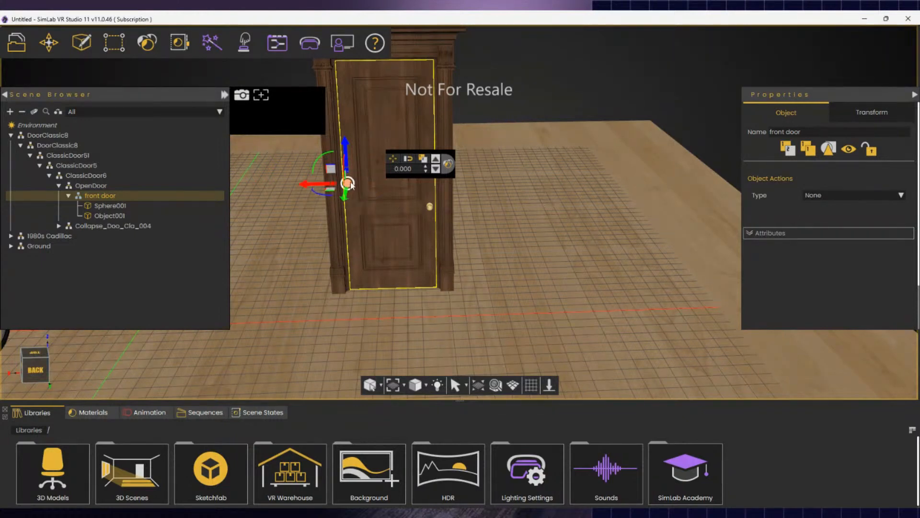
drag(322, 198, 264, 237)
key(ctrl+z)
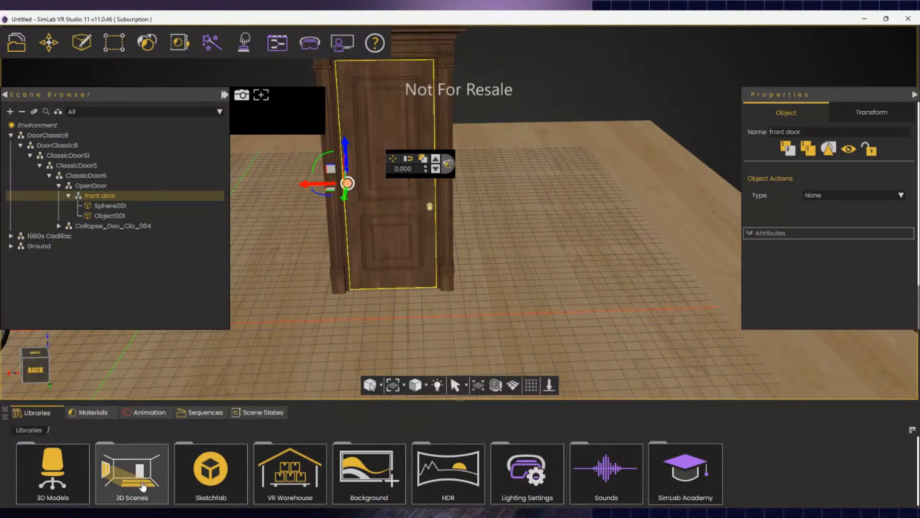
- Keyframe the front door's rotation at frames 0, 10, 30 and 40, then select its animation track
click(148, 412)
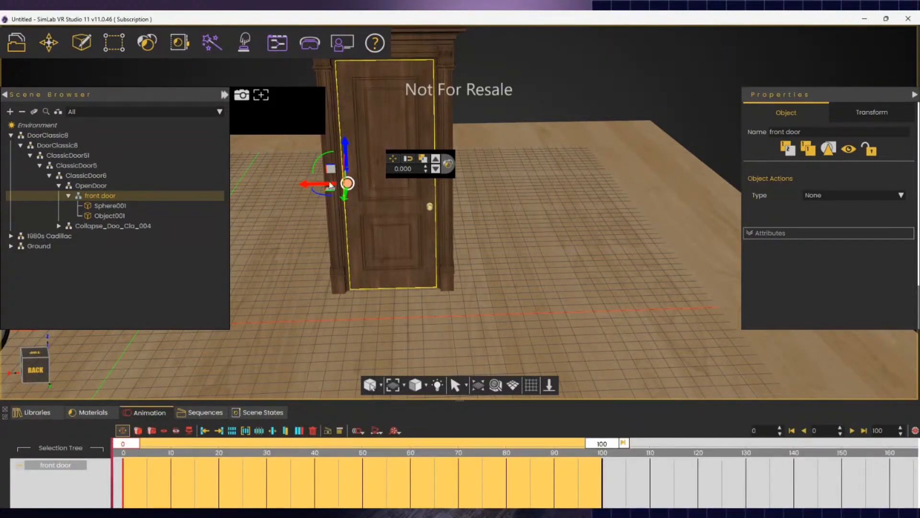
drag(325, 197, 378, 187)
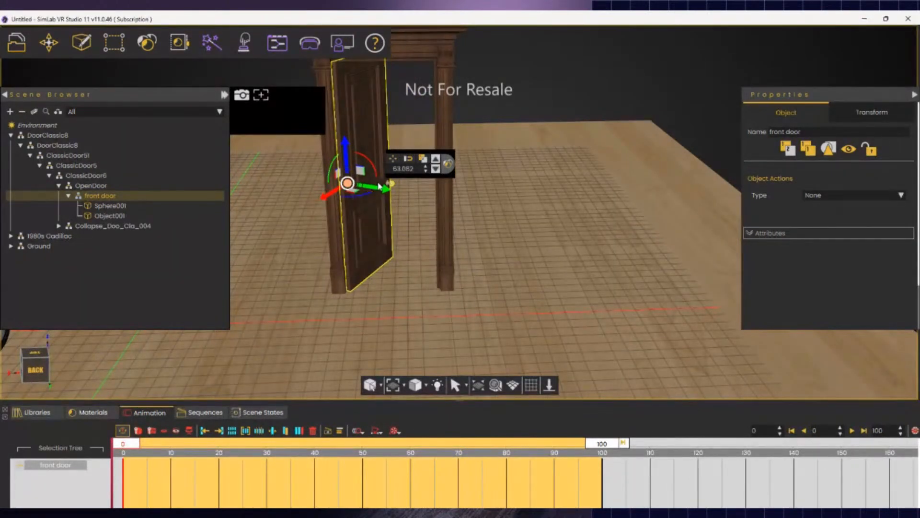
click(171, 444)
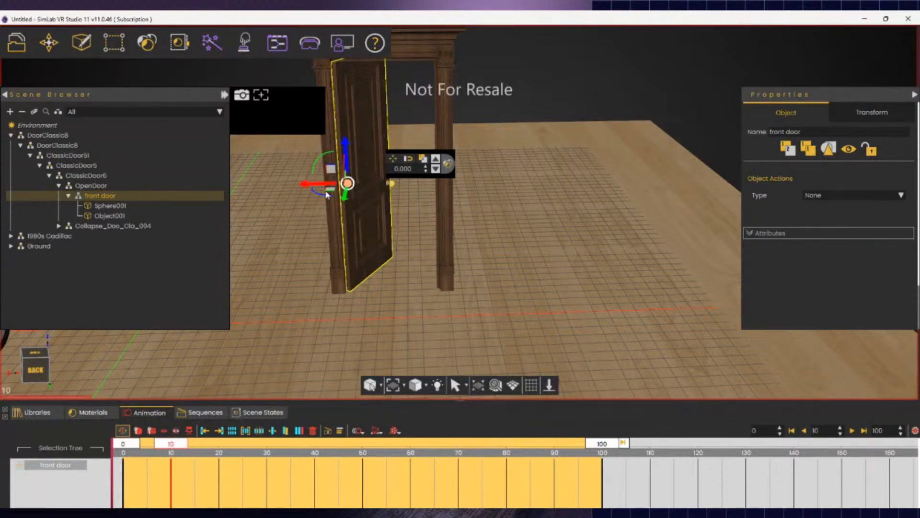
drag(328, 196, 353, 194)
drag(177, 446, 267, 447)
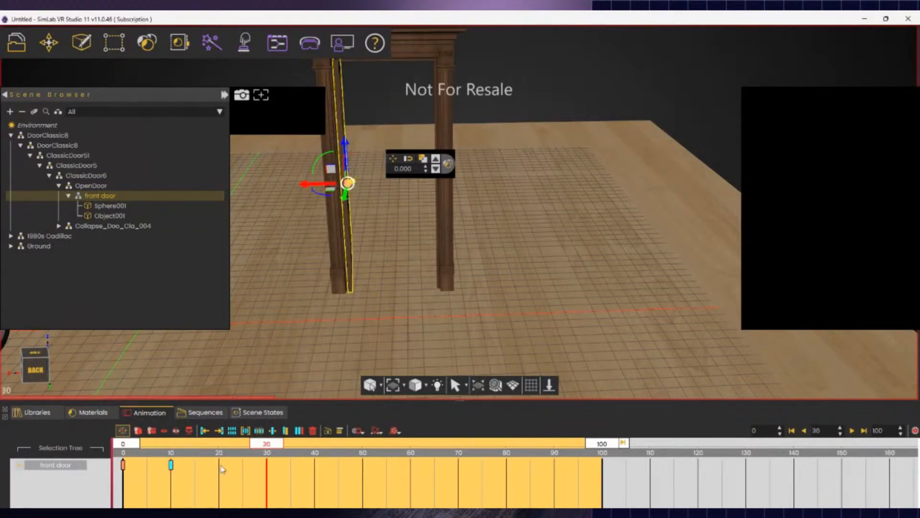
drag(326, 193, 300, 185)
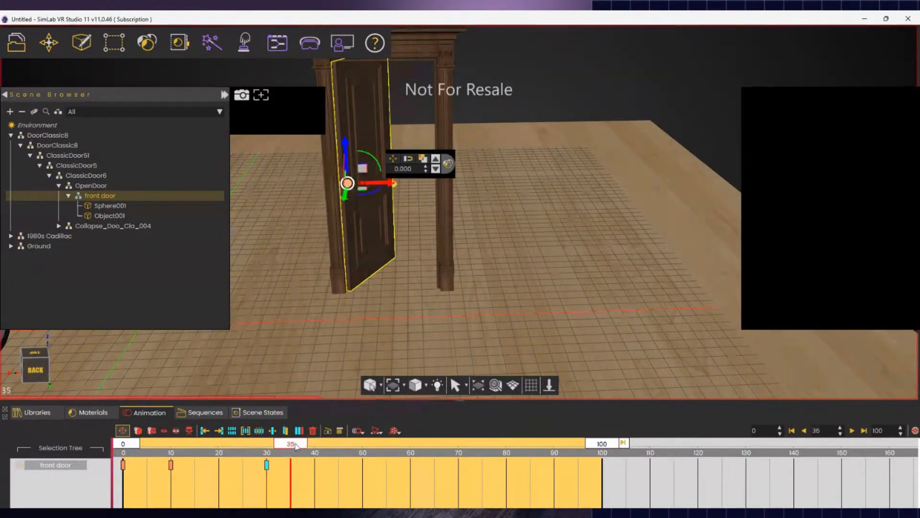
drag(267, 449, 314, 444)
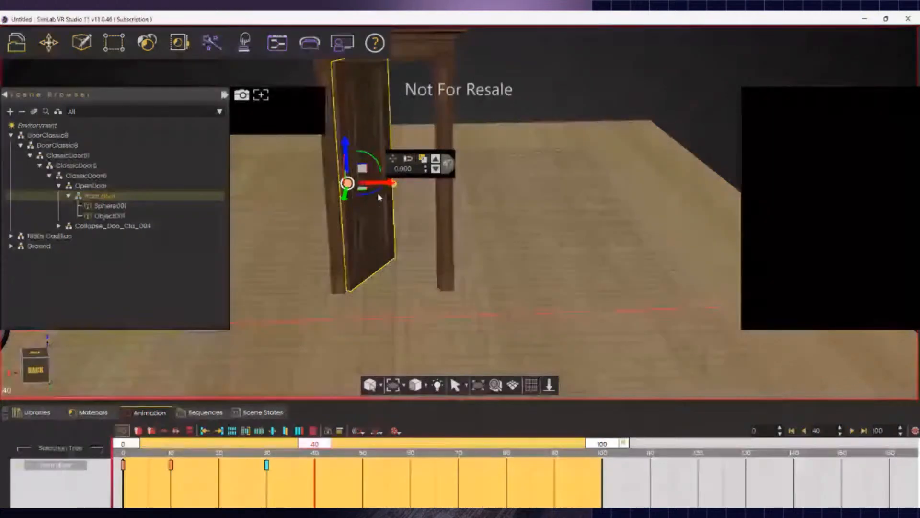
drag(380, 191, 403, 182)
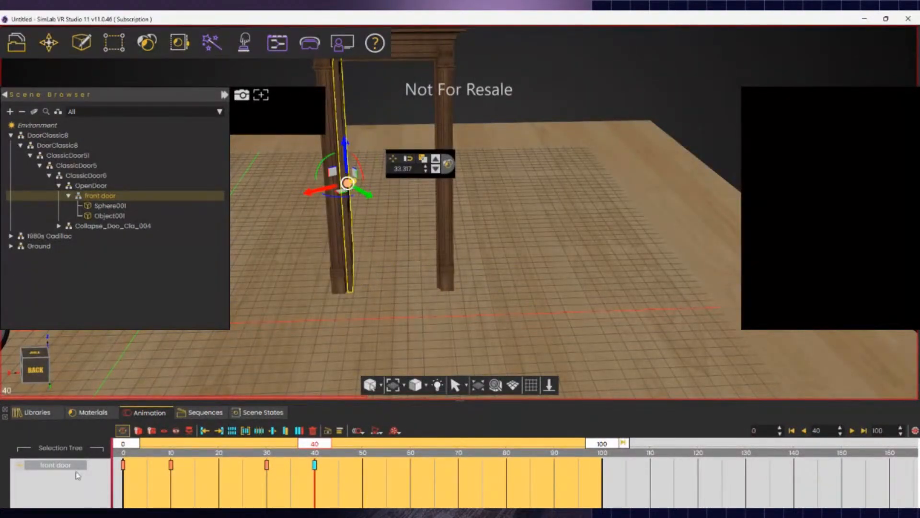
click(46, 465)
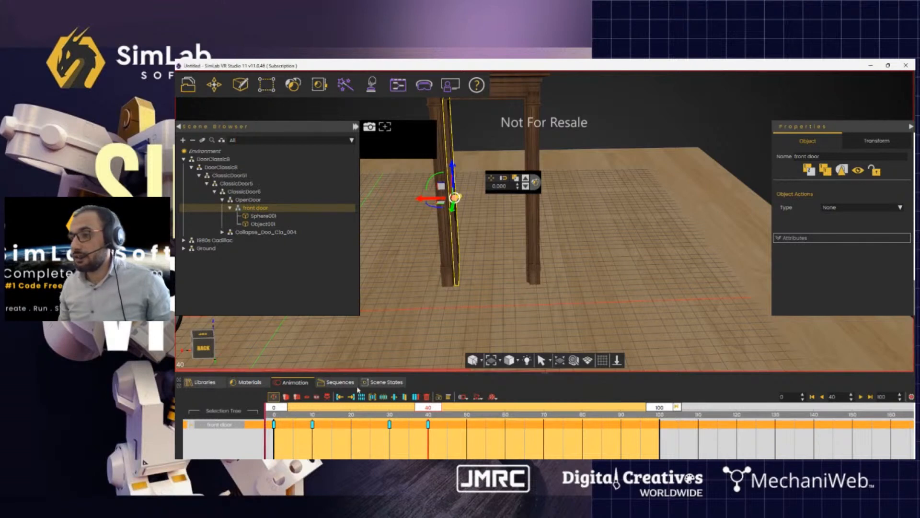
- Delete the two old DoorOpen sequences from the Sequences list
click(340, 382)
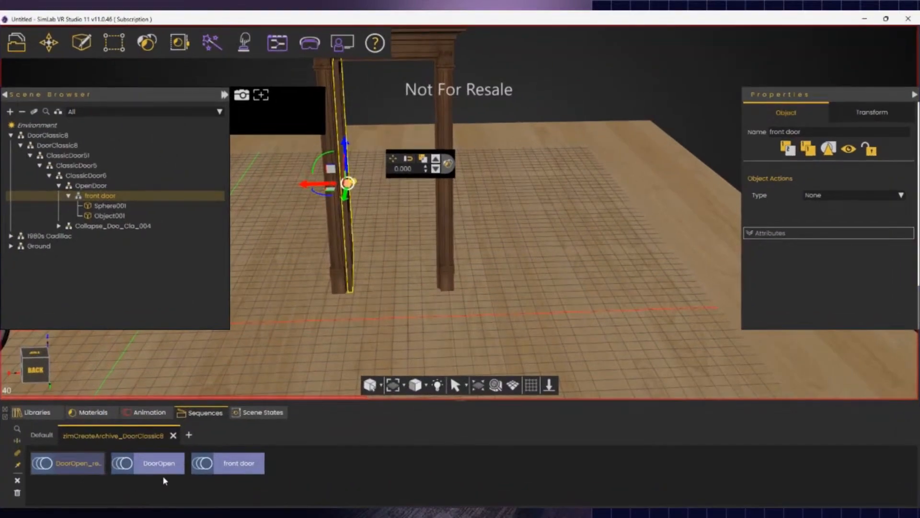
click(152, 469)
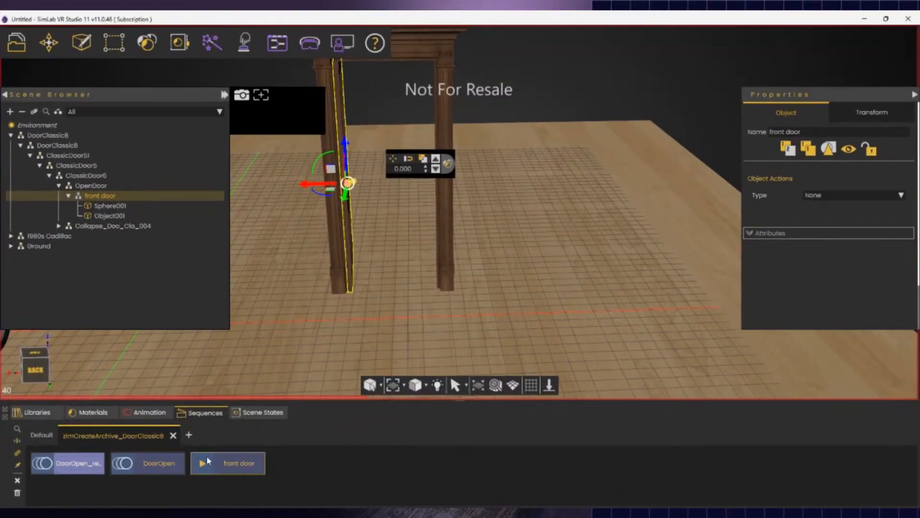
key(Delete)
click(97, 466)
key(Delete)
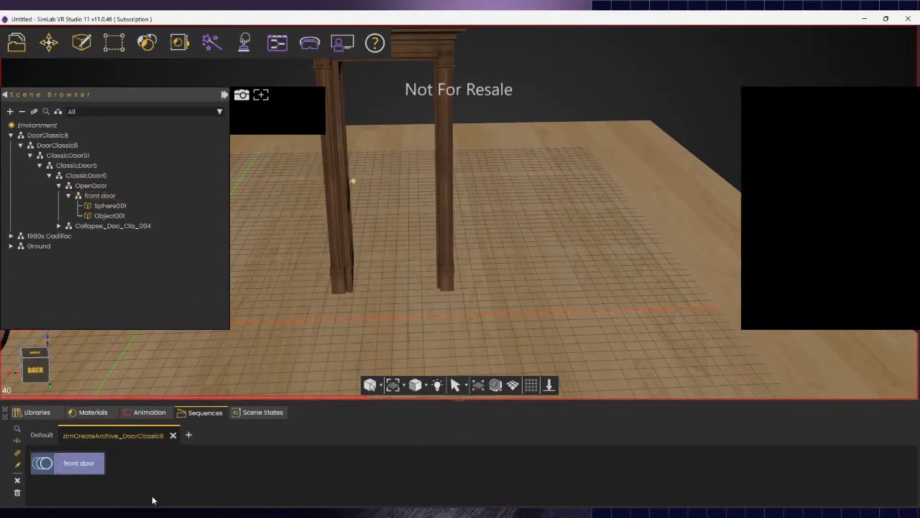
- Play the front door sequence to check the swing, then delete it and return to the timeline
click(45, 463)
click(45, 467)
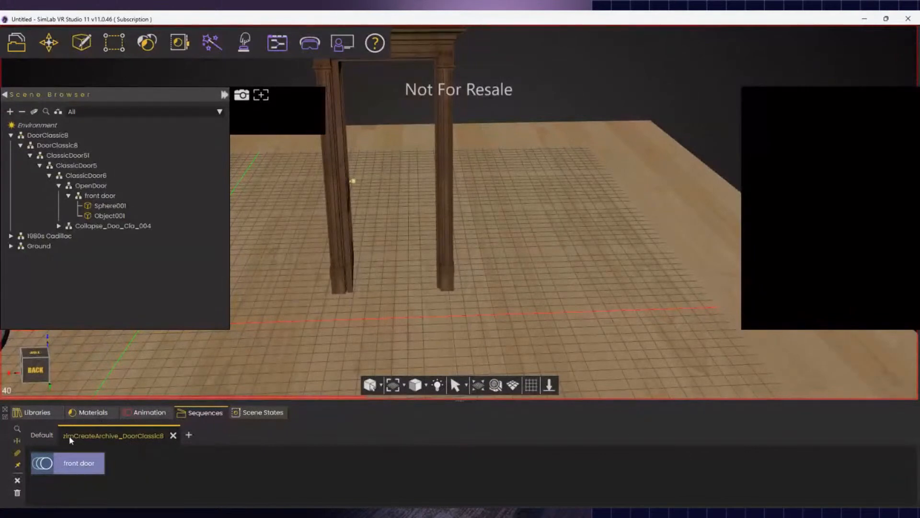
click(154, 419)
click(204, 413)
click(72, 463)
key(Delete)
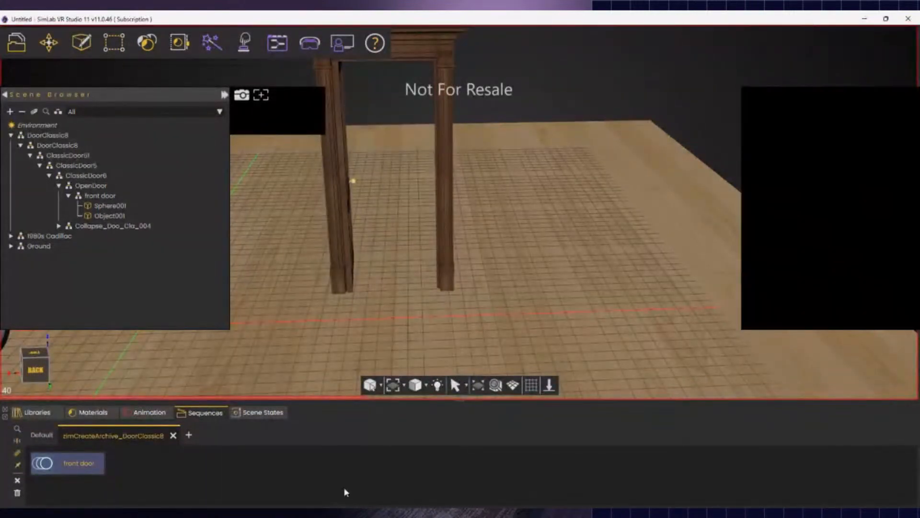
click(152, 413)
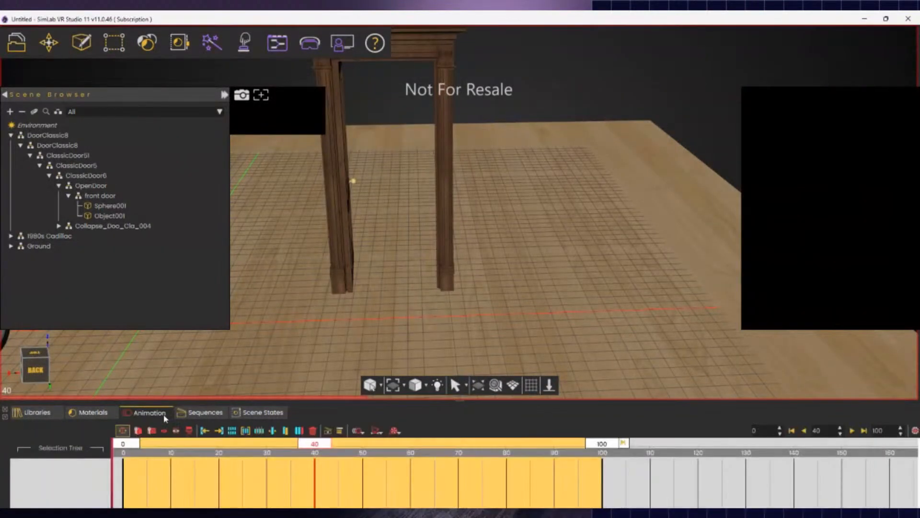
- Rotate door leaf Object001 at frame 40, undo it, and return to the Sequences list
click(349, 206)
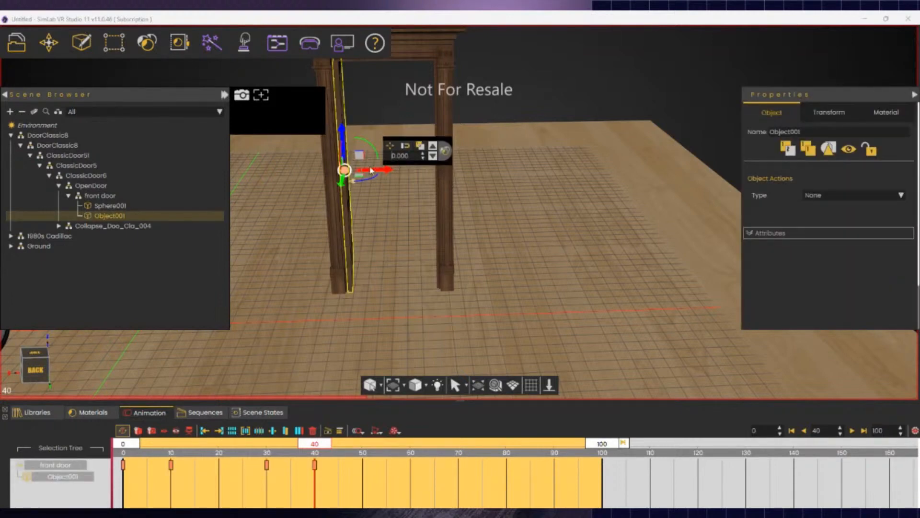
drag(371, 180, 330, 182)
key(ctrl+z)
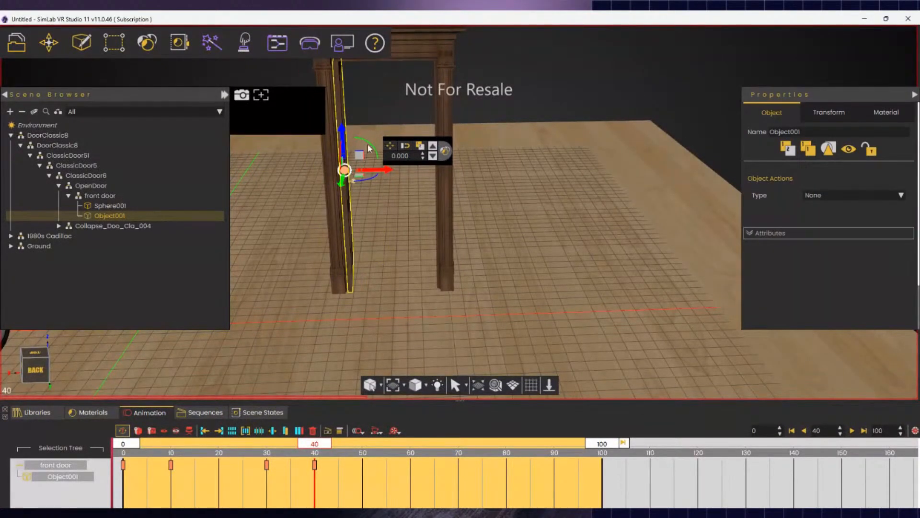
click(205, 413)
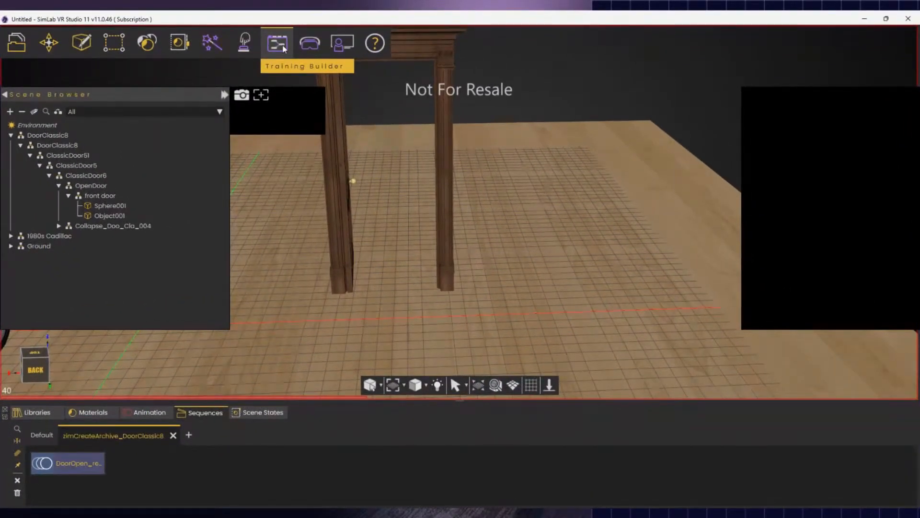
- Open the Training Builder and add a Node Triggered event to Diagram_0
click(284, 48)
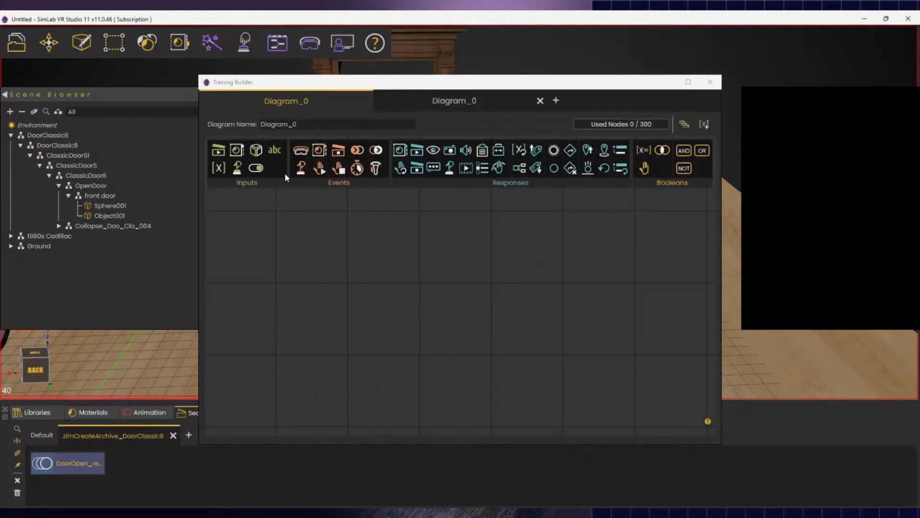
drag(335, 89, 442, 63)
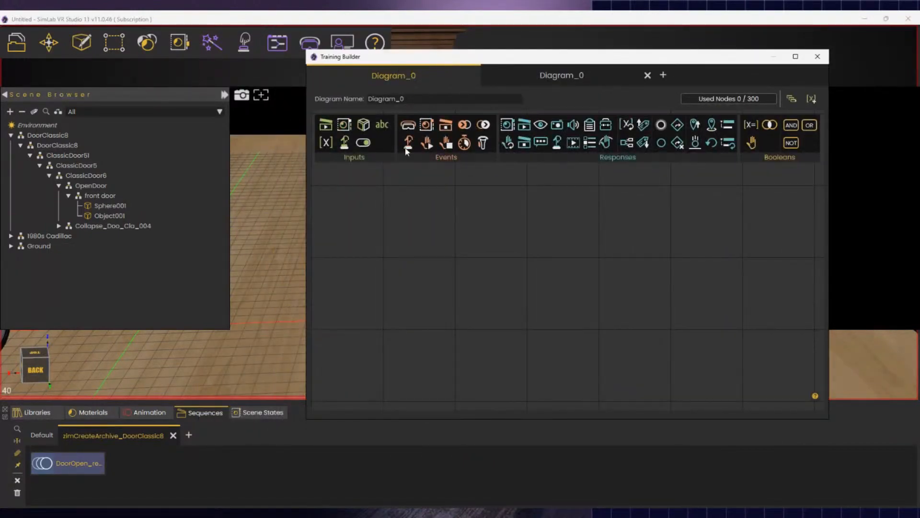
click(408, 145)
drag(597, 259, 432, 246)
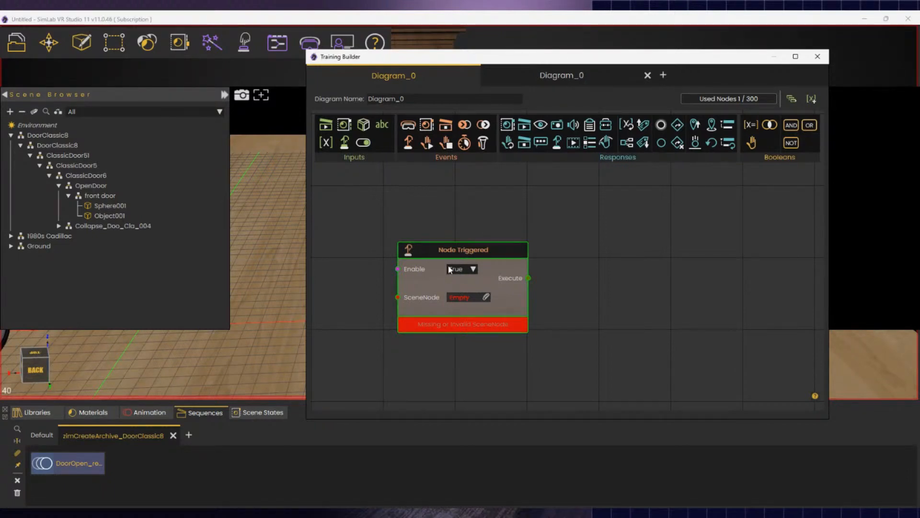
- Expand DoorClassic8 in the Scene Browser and select the whole front door group
click(22, 112)
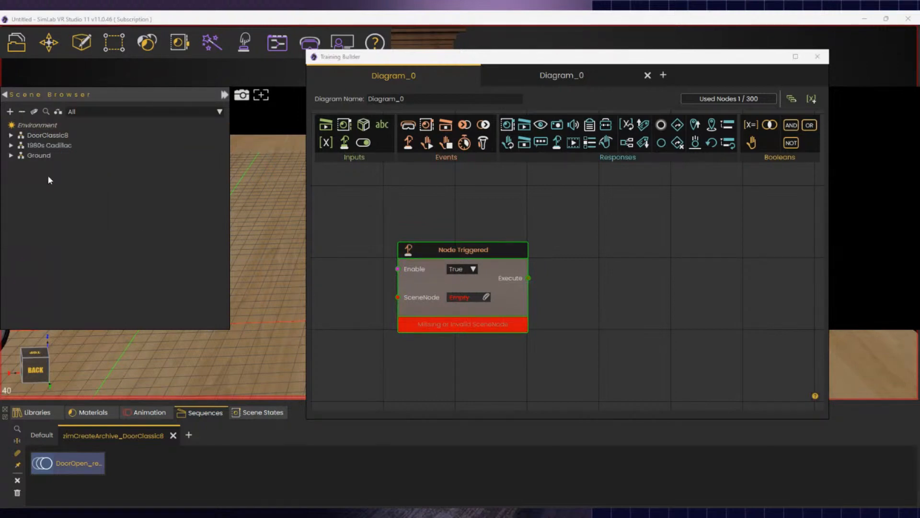
click(48, 135)
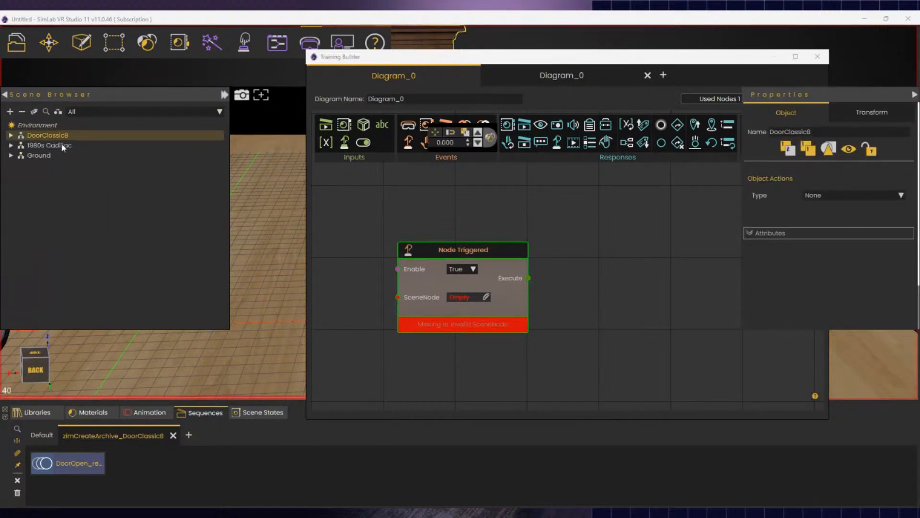
click(11, 136)
click(20, 145)
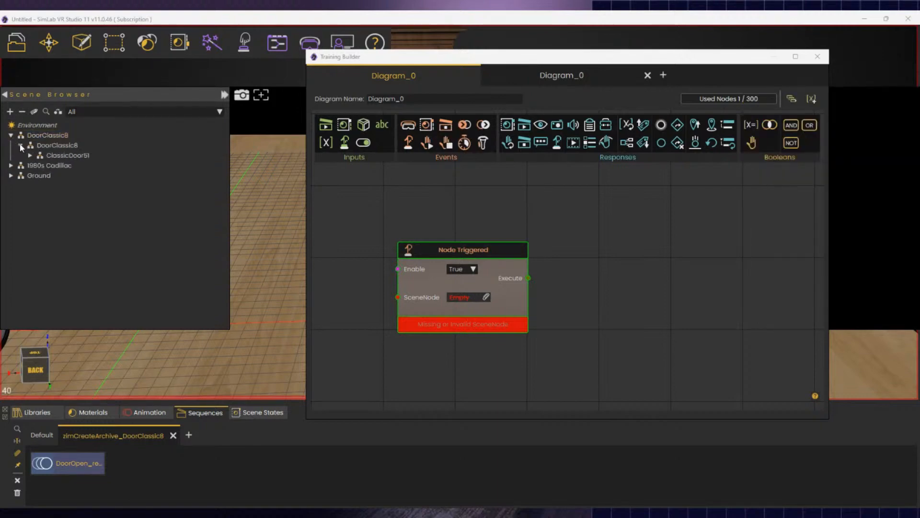
drag(389, 60, 505, 212)
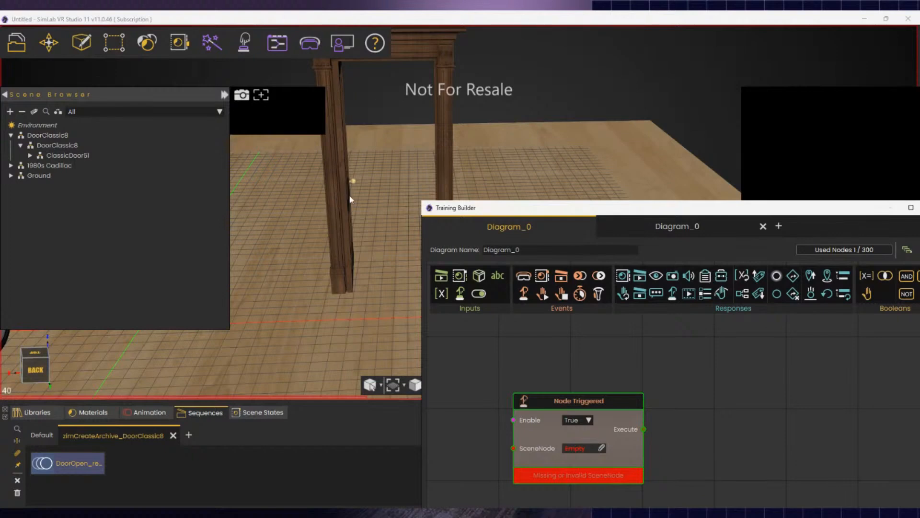
click(350, 197)
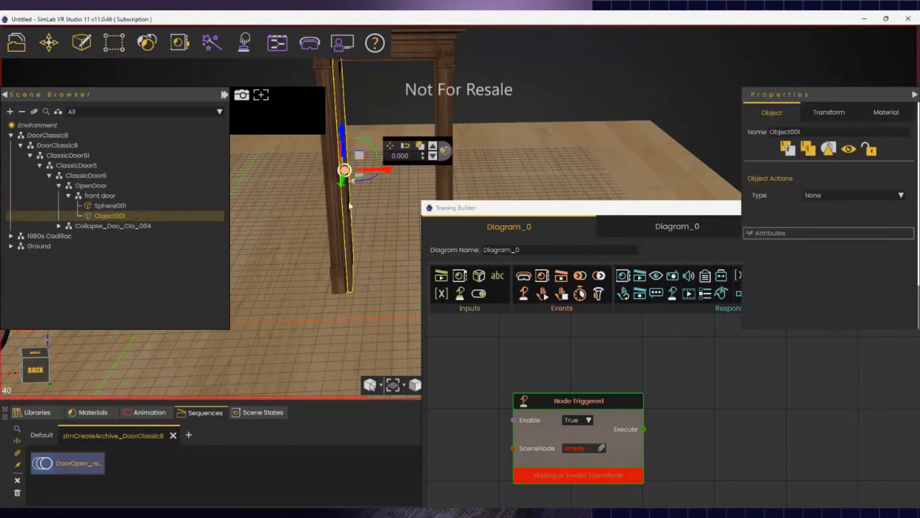
click(90, 196)
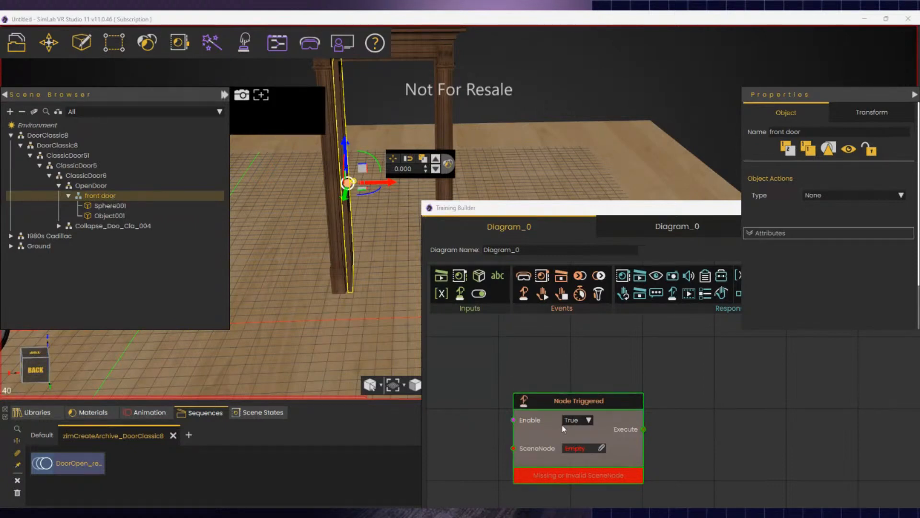
- Set Node Triggered's scene node to front door and connect it to a Play Sequence running DoorOpen_re…
click(602, 447)
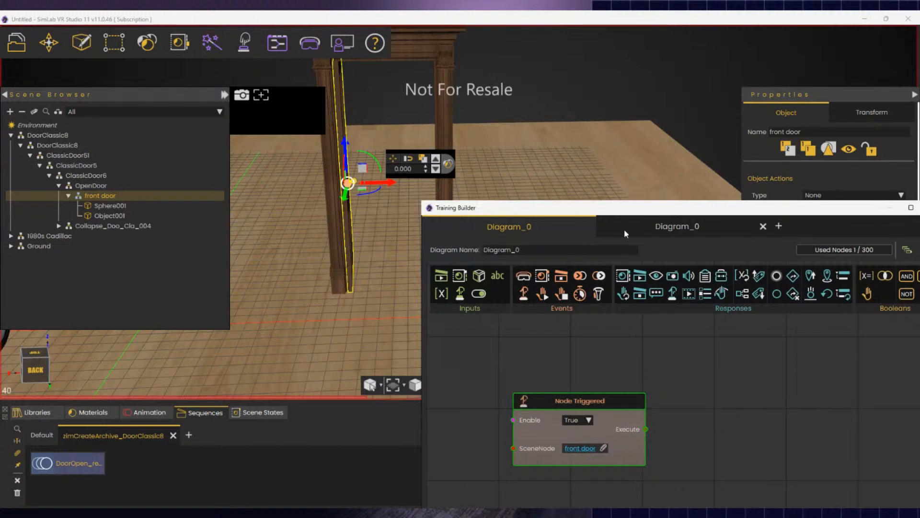
drag(625, 209, 519, 86)
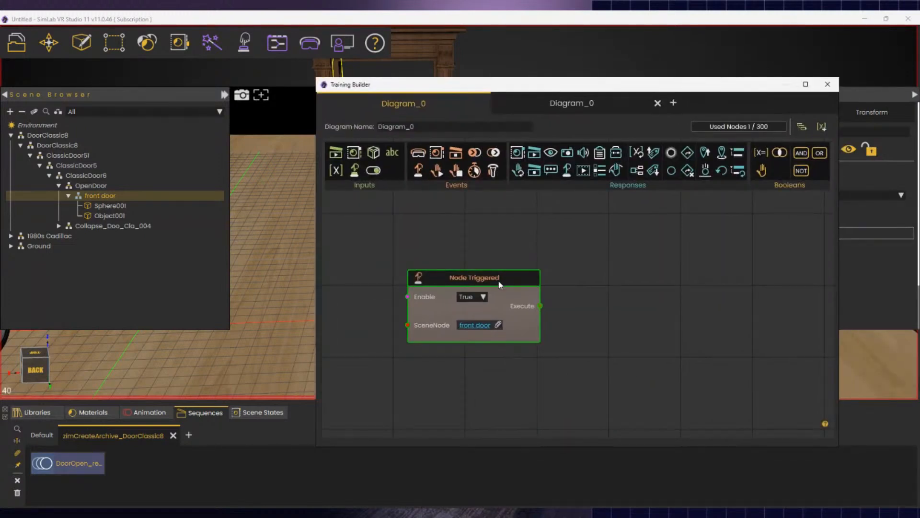
click(535, 153)
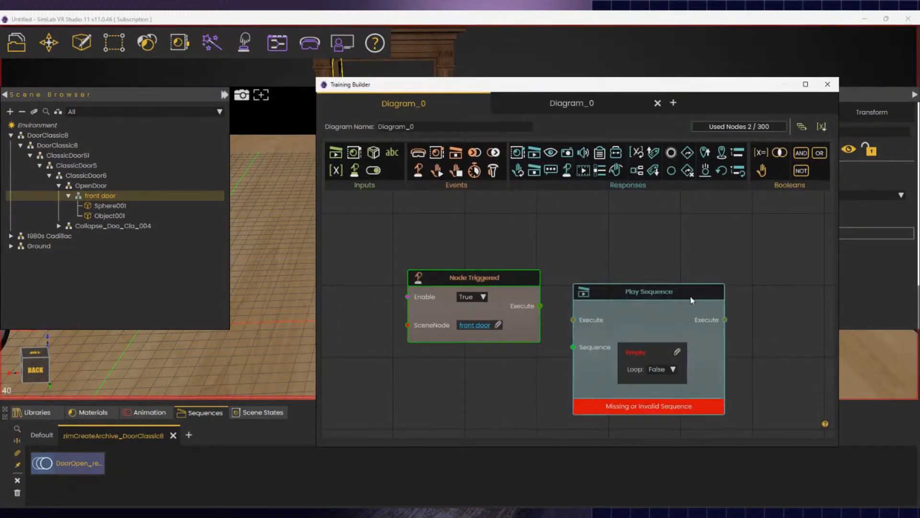
drag(691, 293, 724, 239)
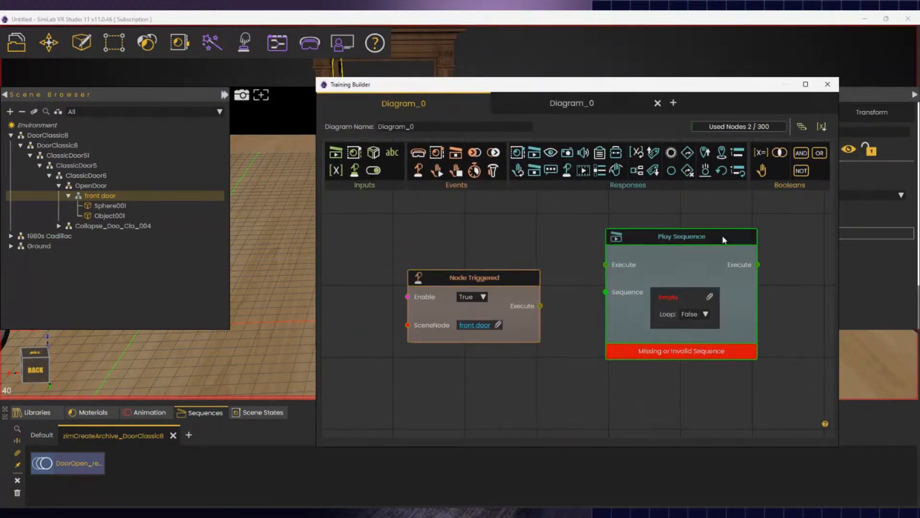
click(65, 467)
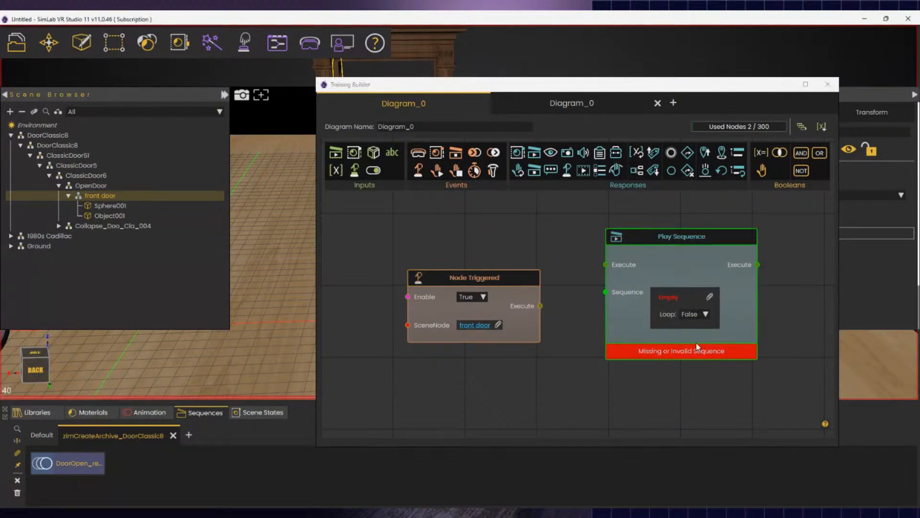
click(710, 297)
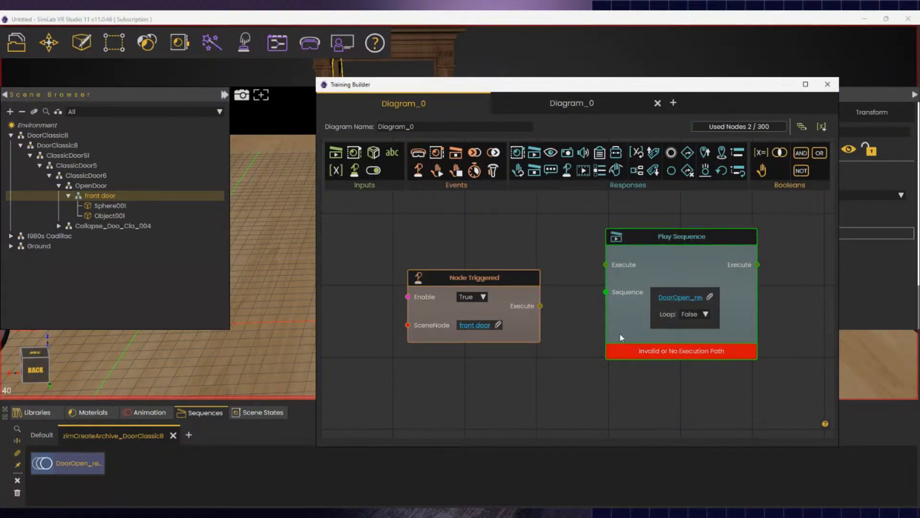
drag(540, 305, 605, 264)
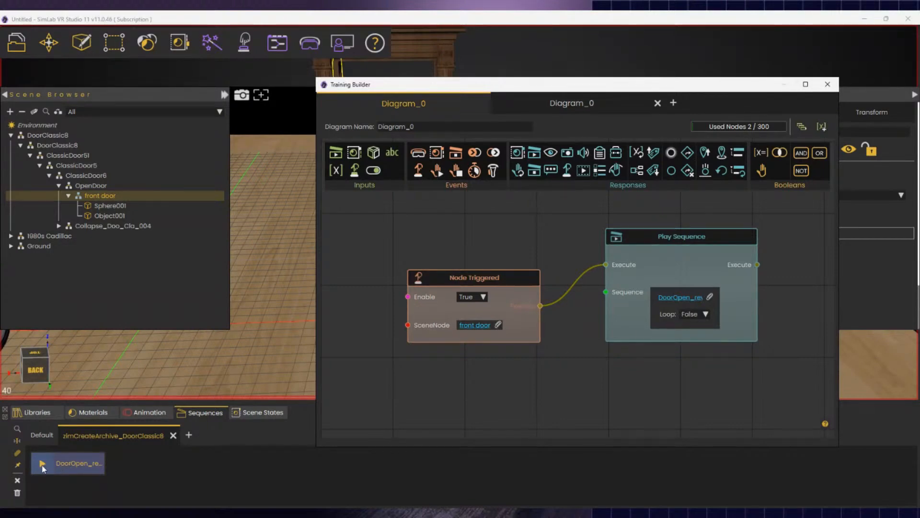
- Close the Training Builder and walk the camera from the wooden door toward the Cadillac
click(828, 84)
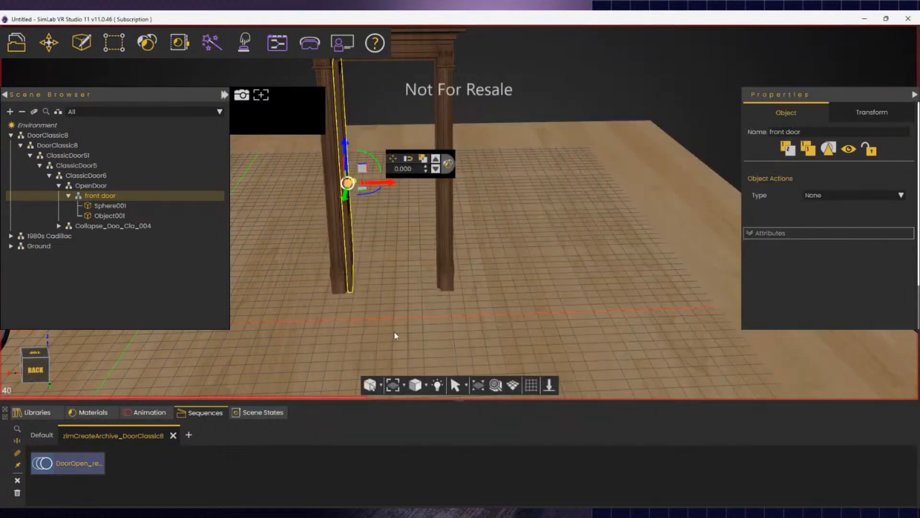
middle_drag(463, 322, 301, 346)
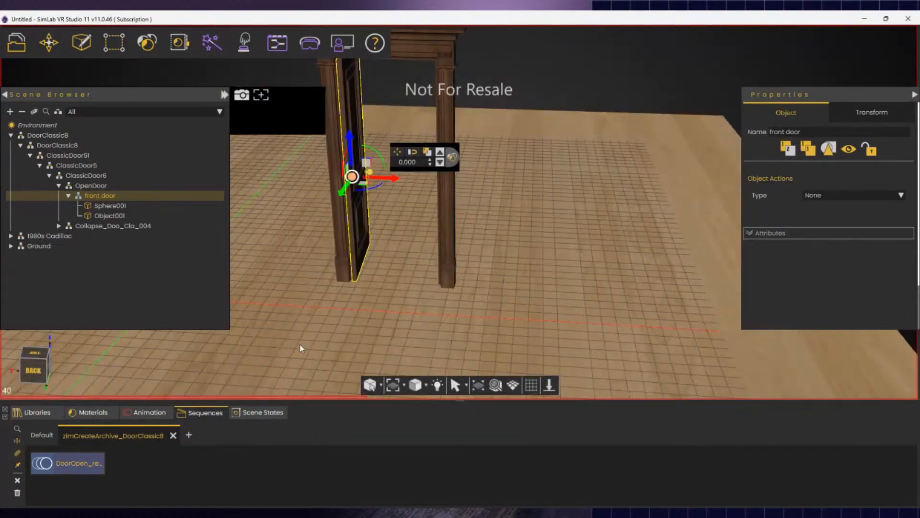
key(s)
right_drag(299, 344, 391, 346)
key(a)
key(a)
key(a)
key(s)
key(a)
- Orbit and zoom in around the Cadillac's side, then select its front door
click(509, 189)
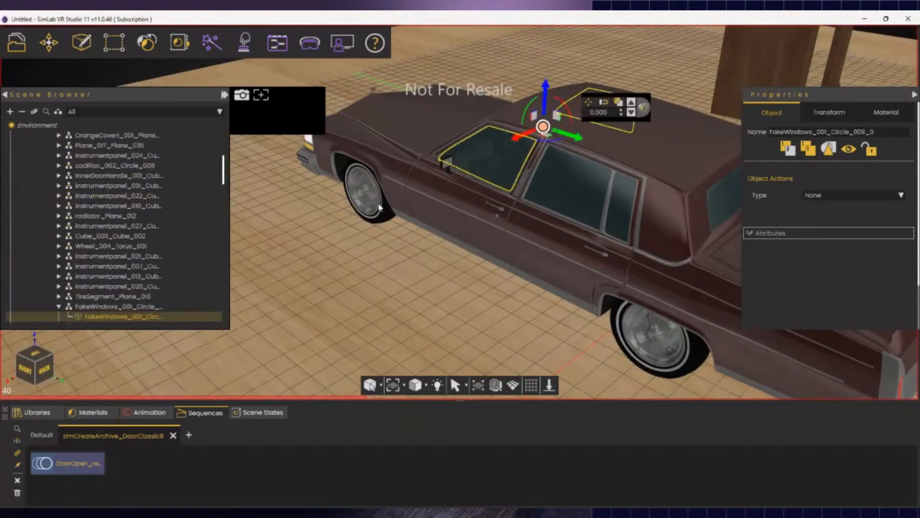
right_drag(568, 186, 756, 293)
click(428, 249)
scroll(428, 249, up, 5)
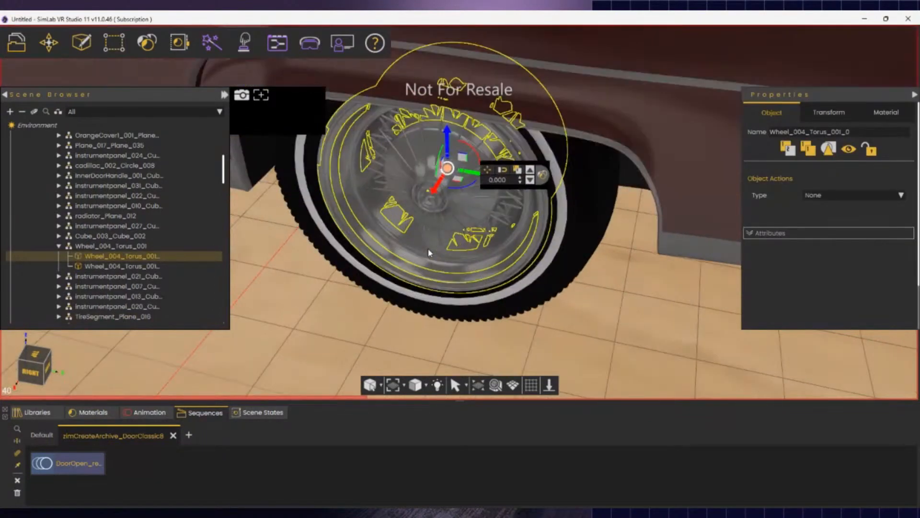
scroll(428, 248, down, 3)
scroll(427, 249, down, 4)
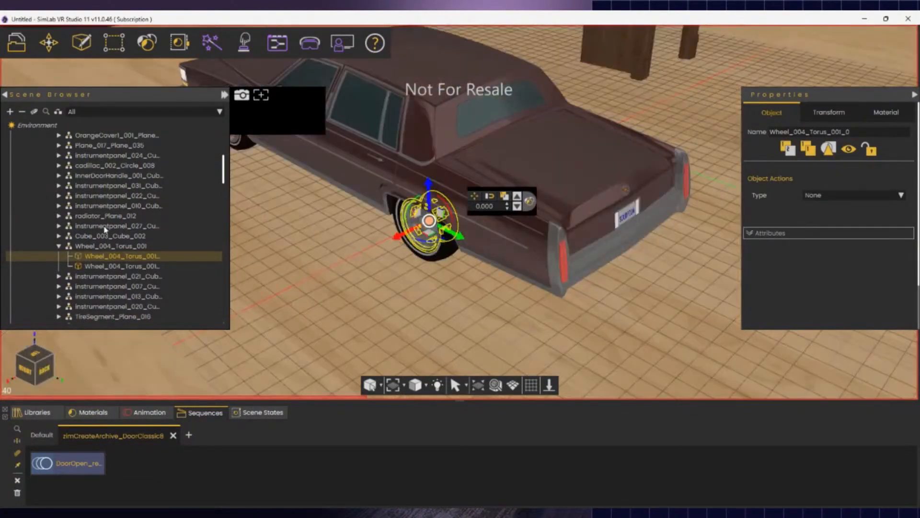
right_drag(269, 222, 216, 281)
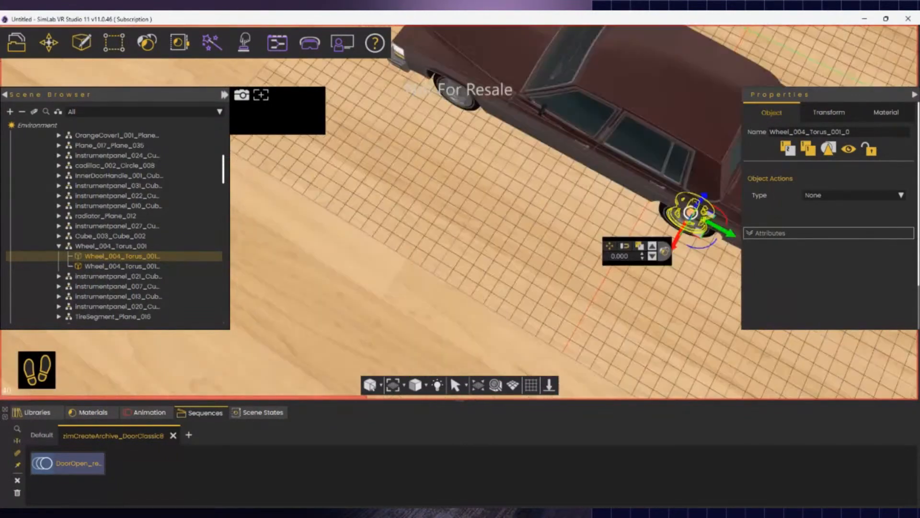
right_drag(432, 249, 398, 182)
scroll(431, 230, up, 3)
scroll(460, 216, down, 3)
right_drag(460, 216, 442, 240)
click(419, 235)
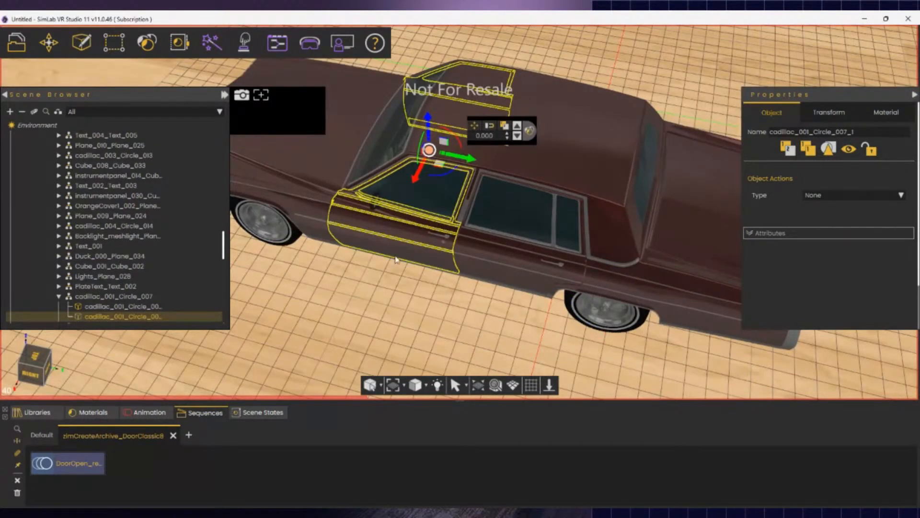
- Select door geometry 3DGeom-179 under cadillac_001_Circle_007 and slide it outward along X
click(114, 298)
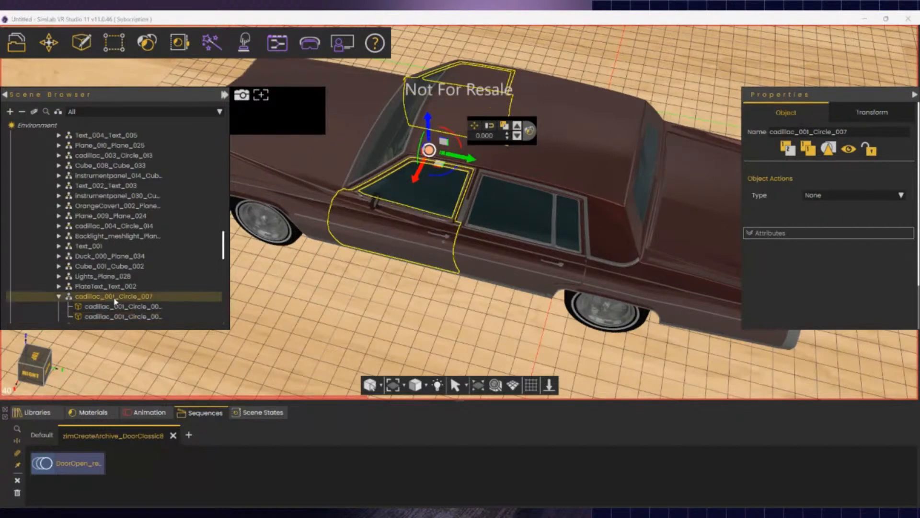
click(107, 288)
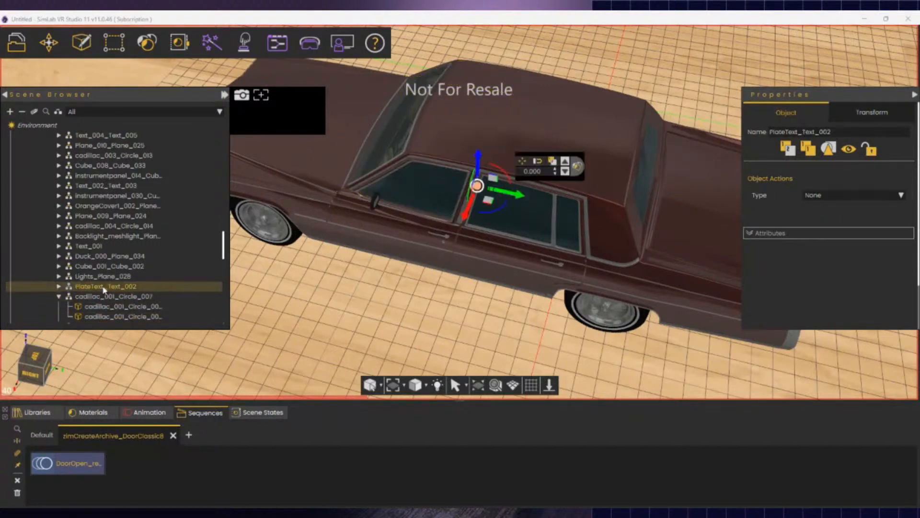
click(211, 316)
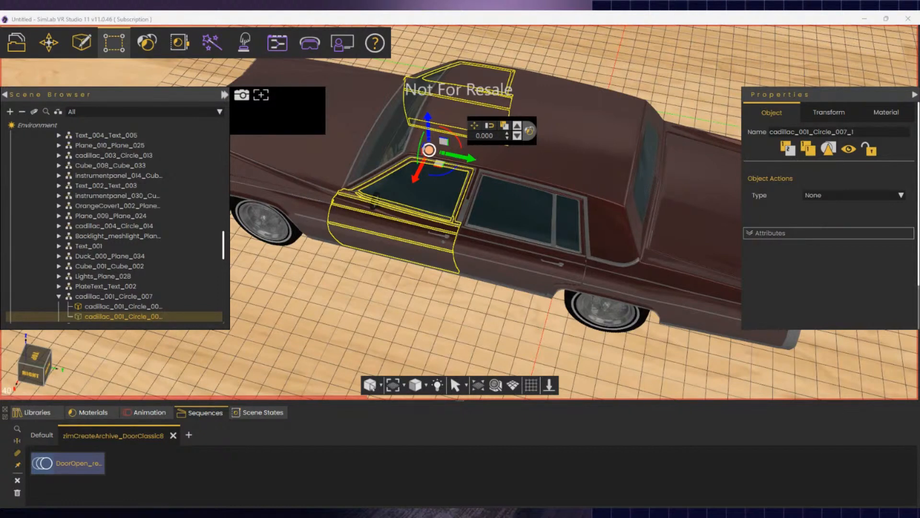
click(404, 228)
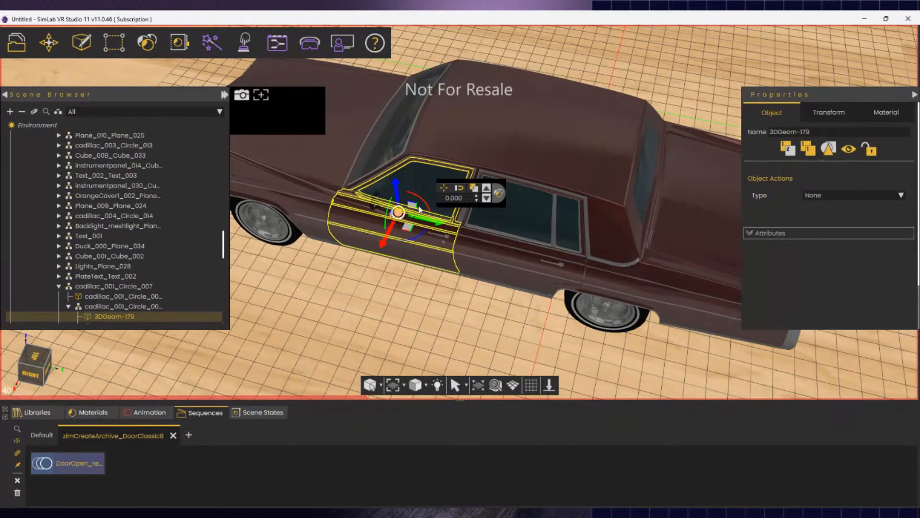
drag(381, 248, 295, 434)
- Zoom into the door opening and select the instrumentpanel_003 switch parts to inspect them
scroll(405, 243, up, 5)
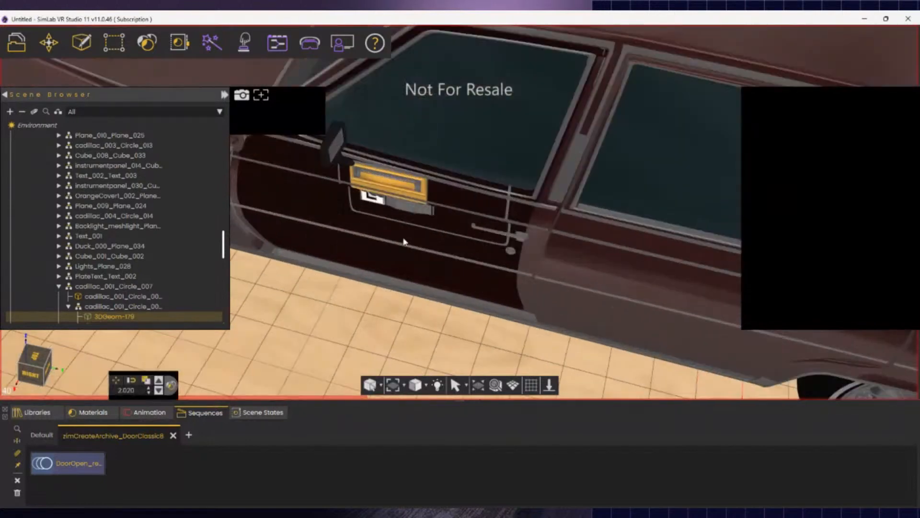
middle_drag(383, 322, 404, 222)
scroll(404, 221, up, 3)
scroll(404, 224, up, 3)
scroll(378, 252, down, 3)
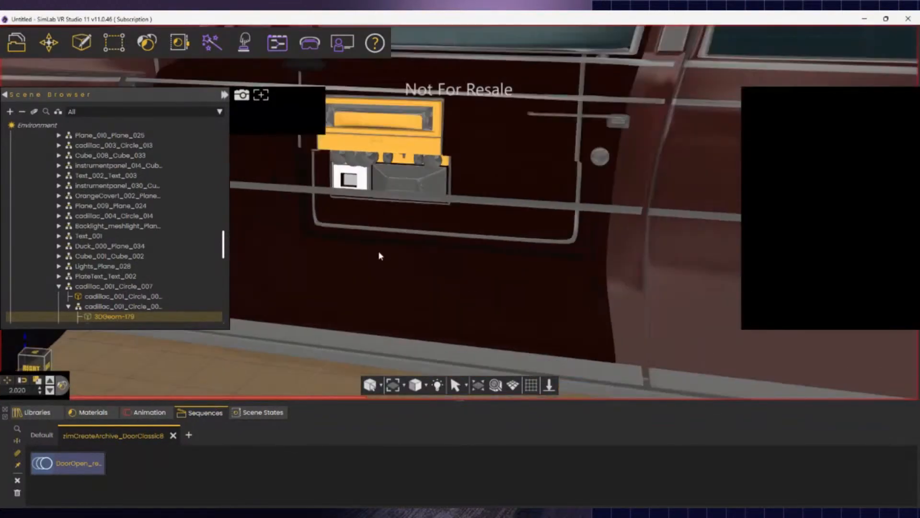
click(376, 135)
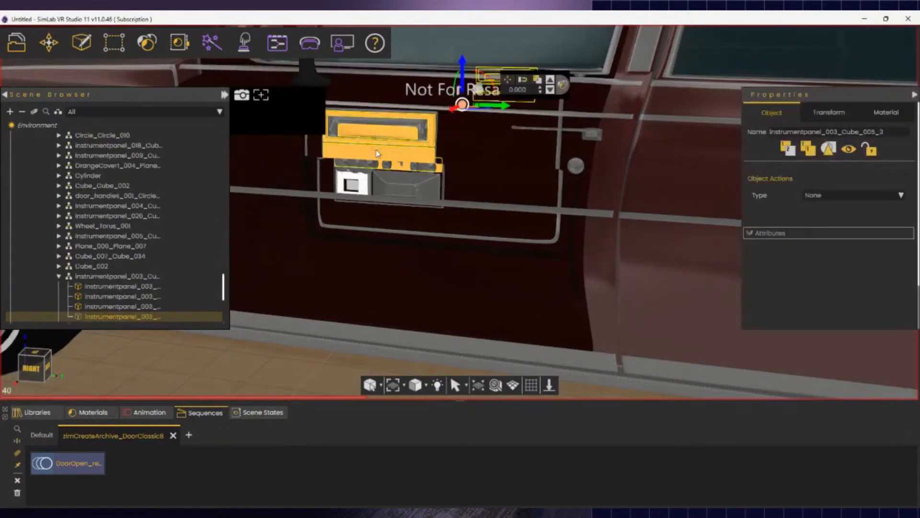
middle_drag(400, 254, 470, 291)
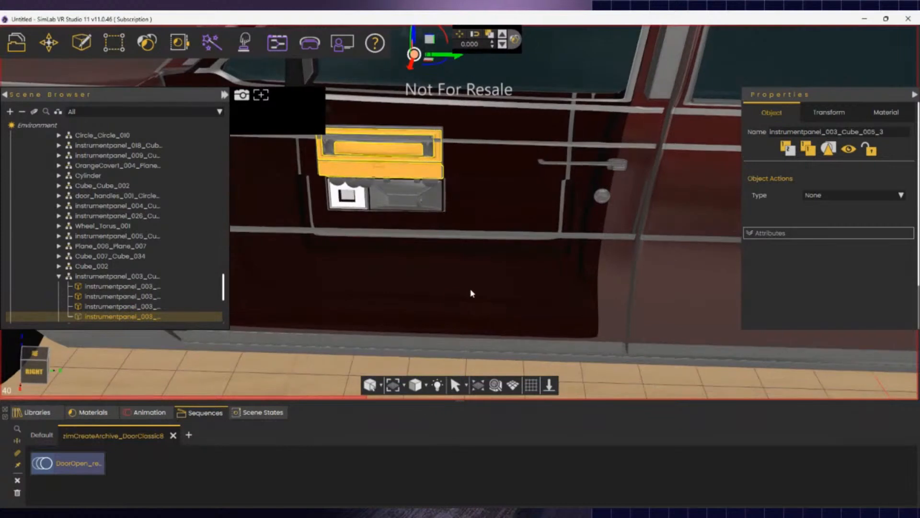
click(397, 206)
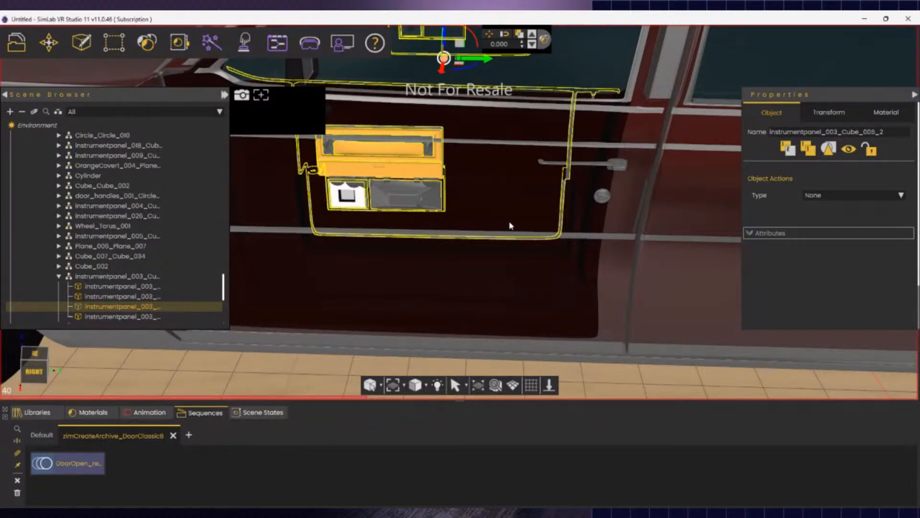
- Walk the camera back out to view the Cadillac's side
middle_drag(502, 363, 442, 384)
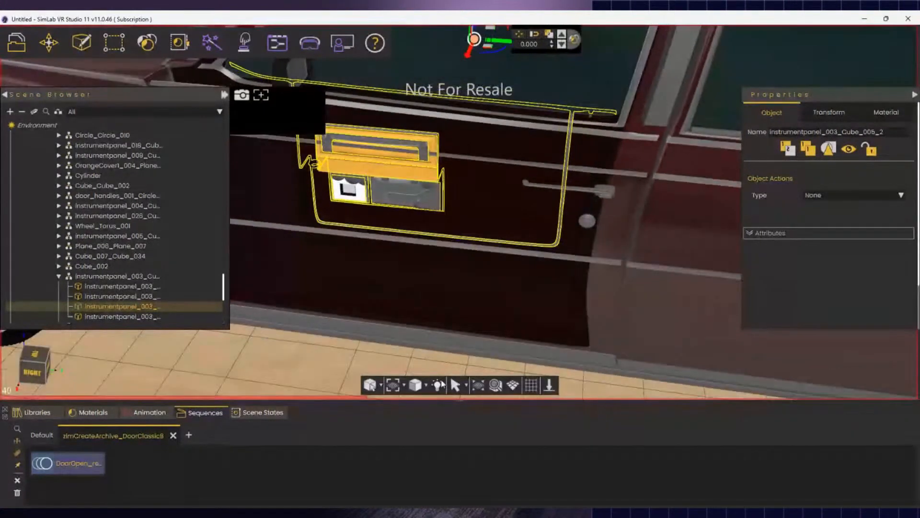
right_drag(442, 384, 482, 374)
key(s)
key(a)
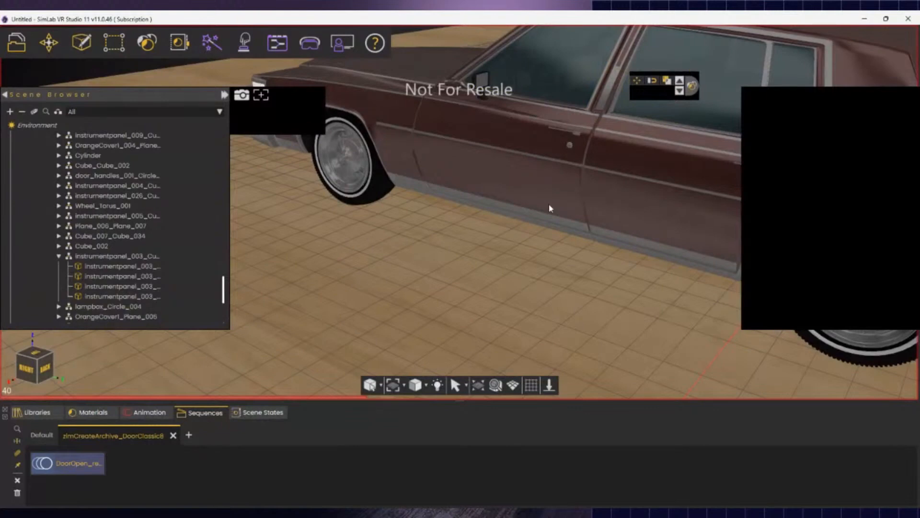
click(474, 250)
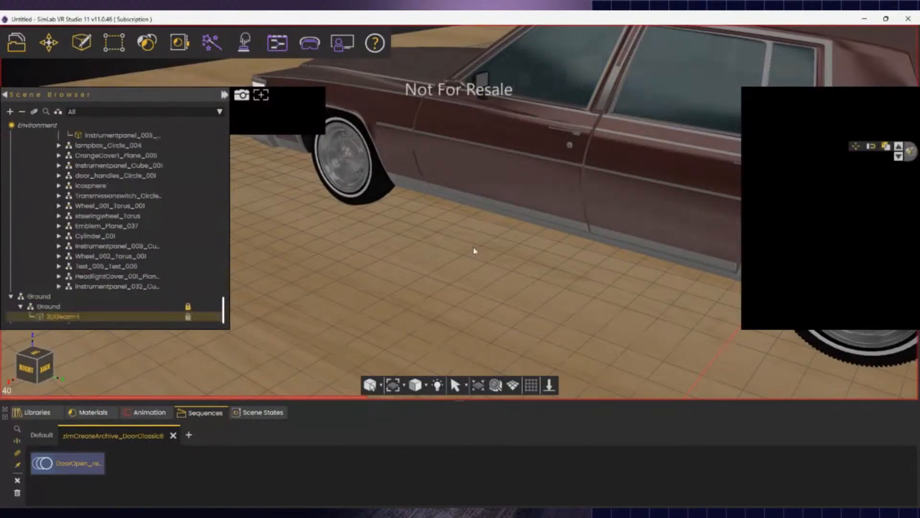
click(509, 194)
mouse_move(509, 195)
middle_down()
mouse_move(655, 187)
mouse_move(663, 174)
mouse_move(496, 205)
middle_up()
scroll(76, 204, up, 3)
click(135, 216)
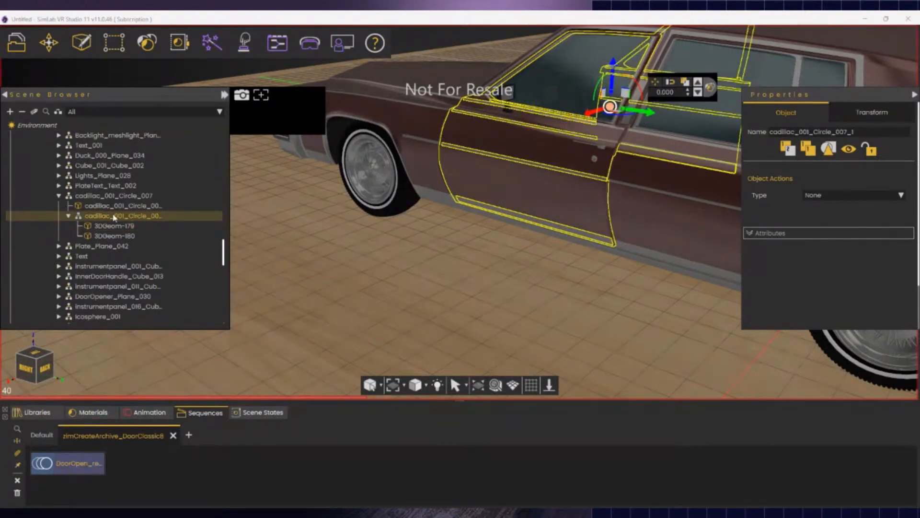
mouse_move(115, 41)
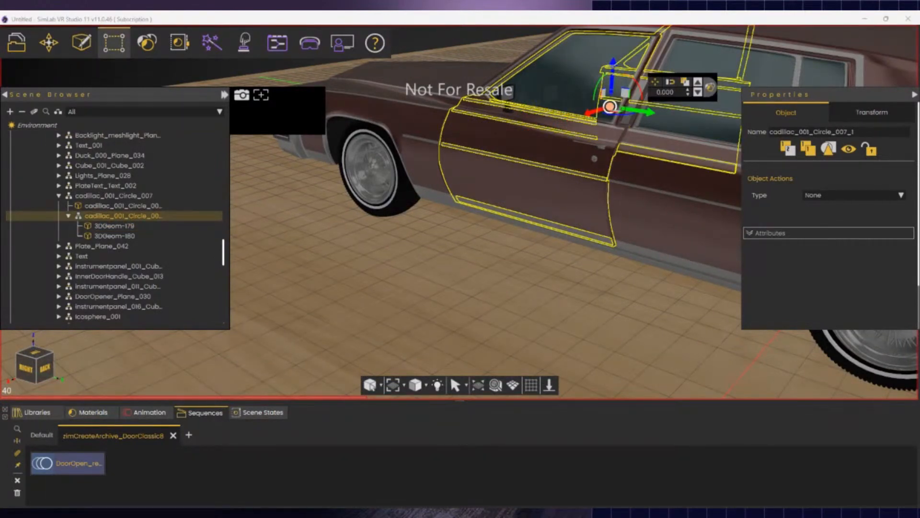
click(361, 256)
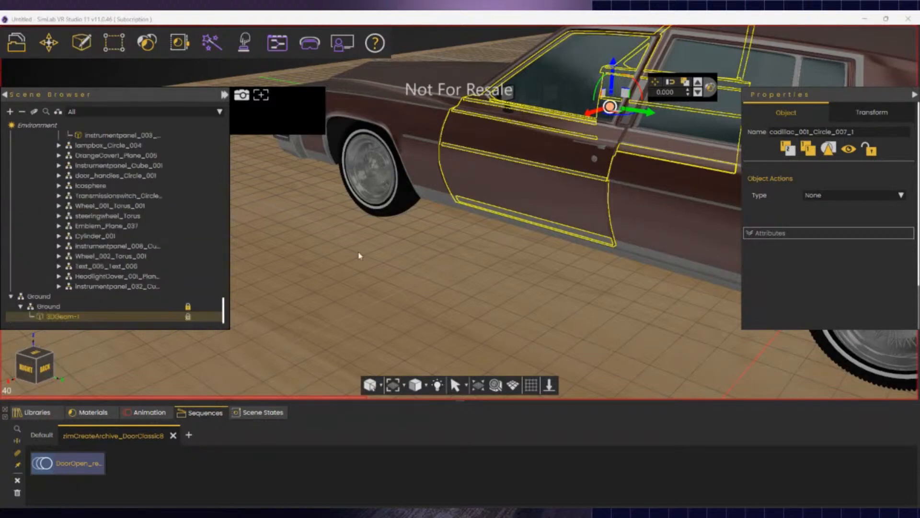
click(511, 189)
middle_drag(519, 253, 556, 257)
click(123, 46)
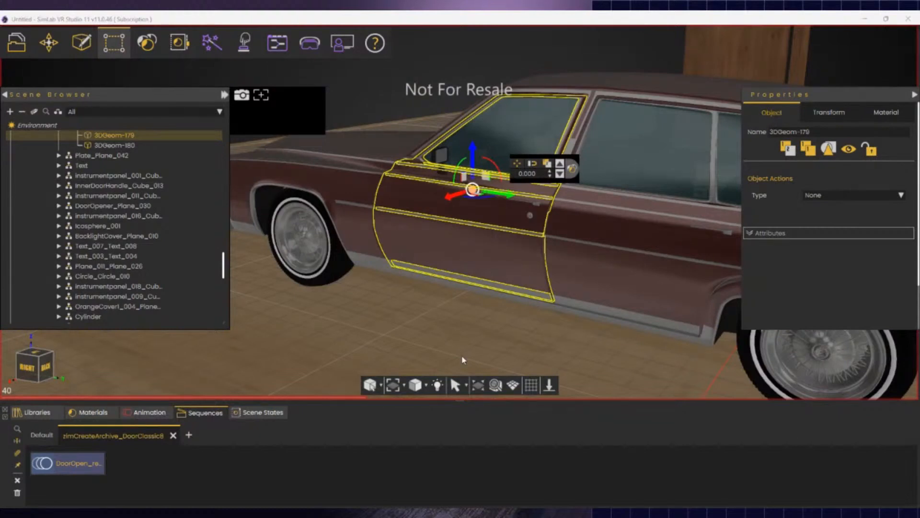
click(536, 204)
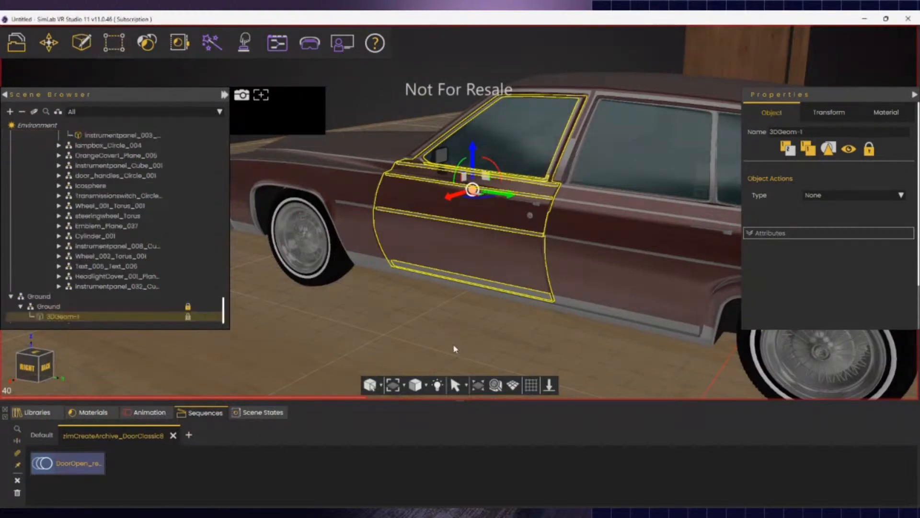
click(512, 244)
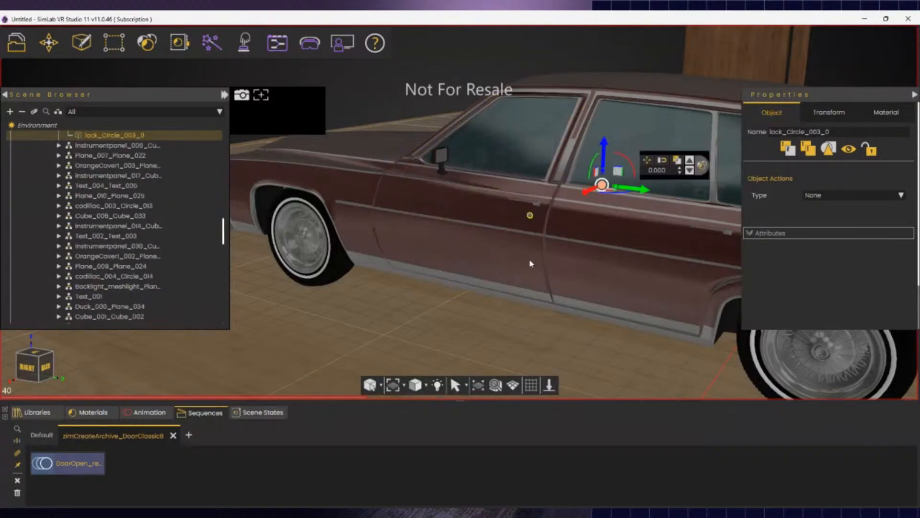
click(485, 233)
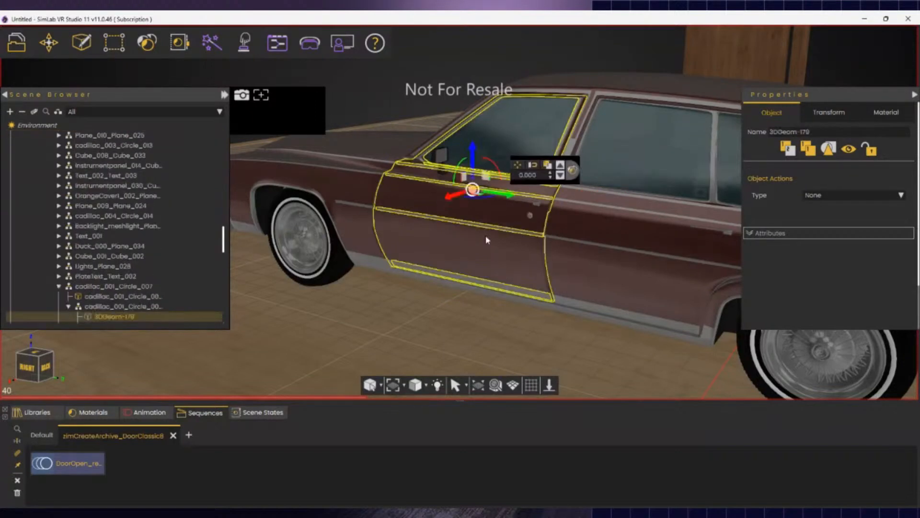
click(530, 216)
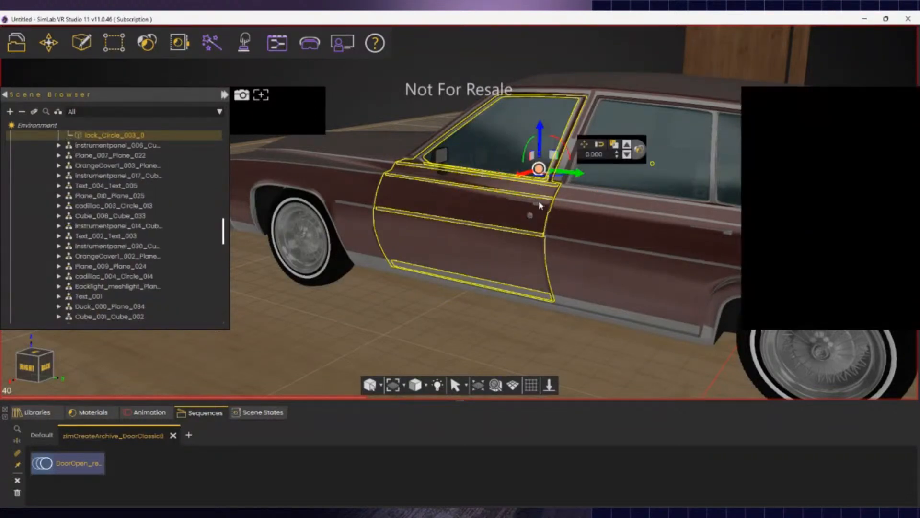
click(535, 210)
click(534, 208)
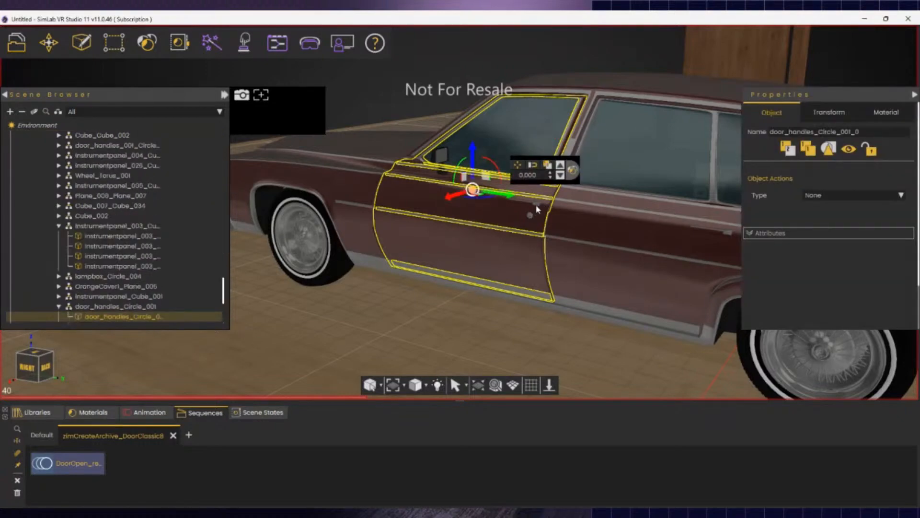
scroll(502, 194, up, 3)
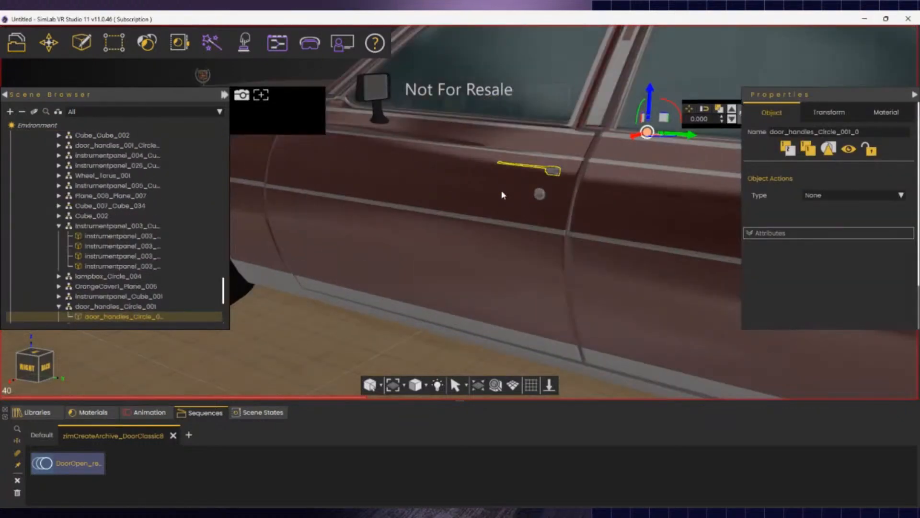
- Select only the side window and decompose it into separate pieces
click(540, 194)
click(551, 169)
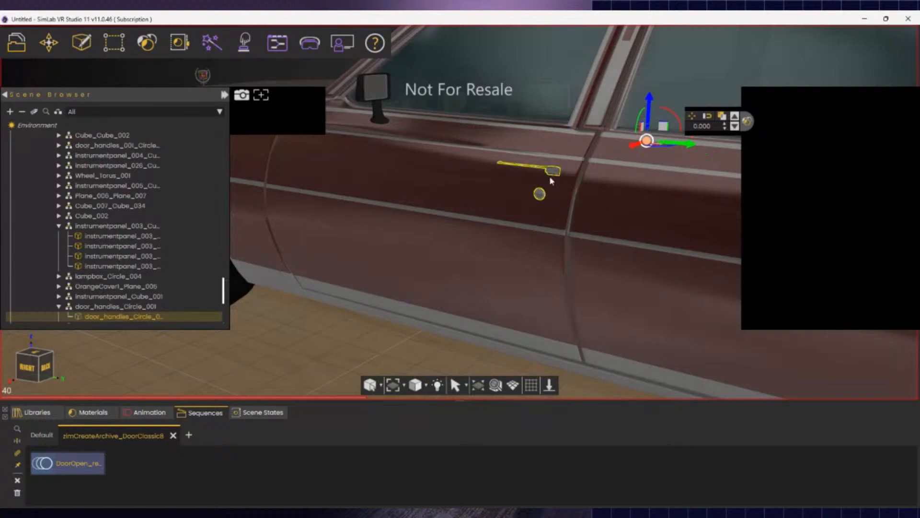
click(449, 186)
ctrl+click(484, 84)
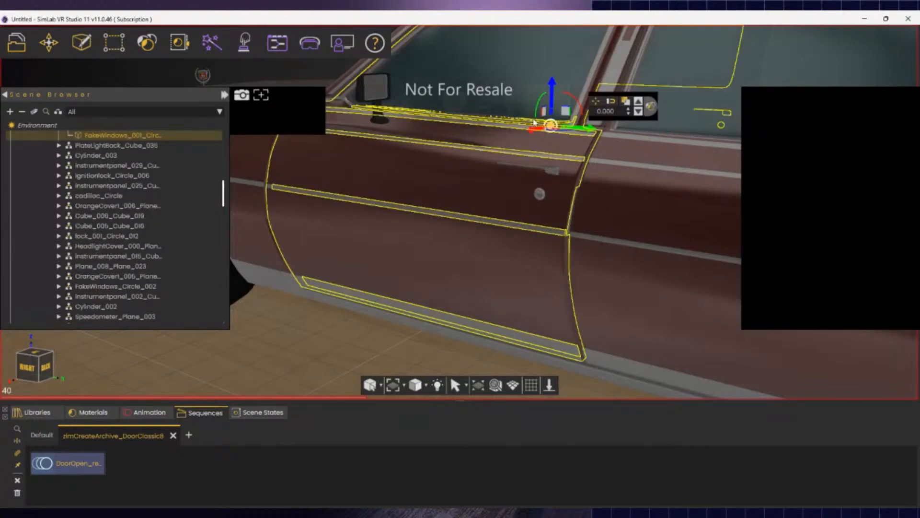
scroll(517, 86, down, 4)
click(513, 74)
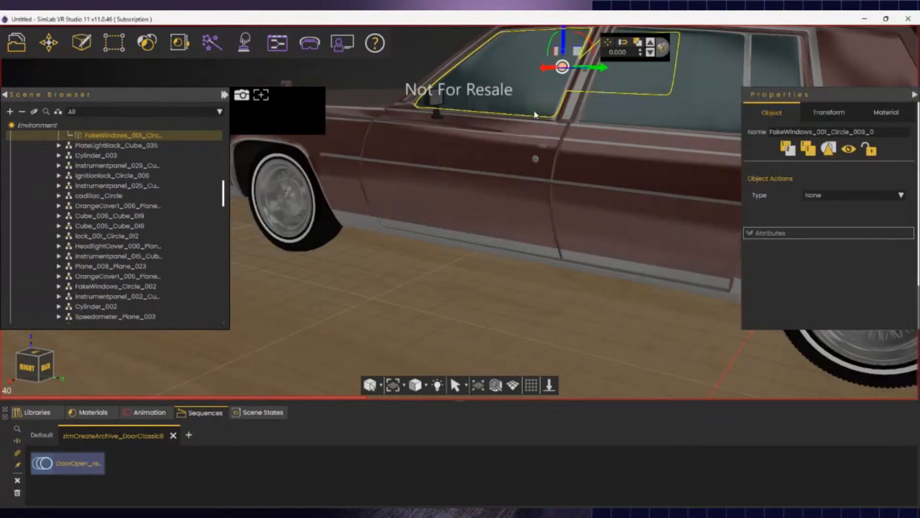
click(115, 58)
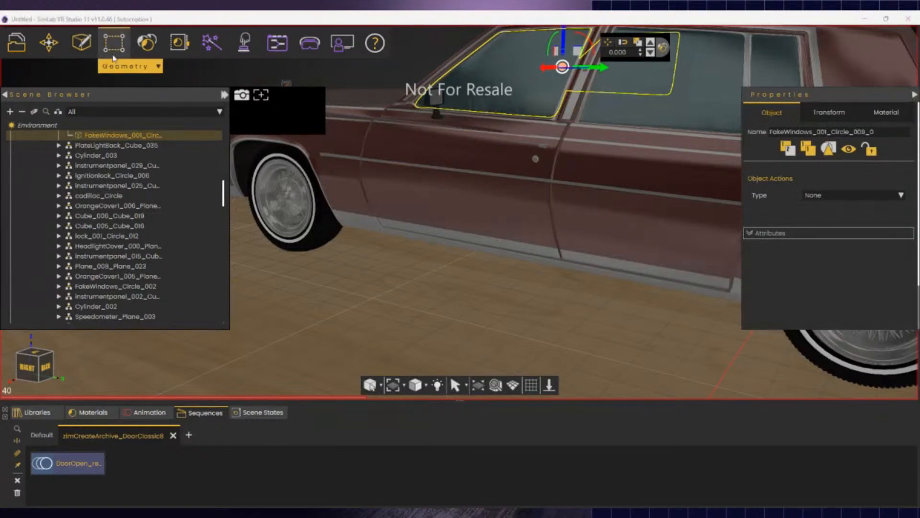
click(132, 95)
- Check the split window glass, door panel, lock, handle and whole door
click(539, 96)
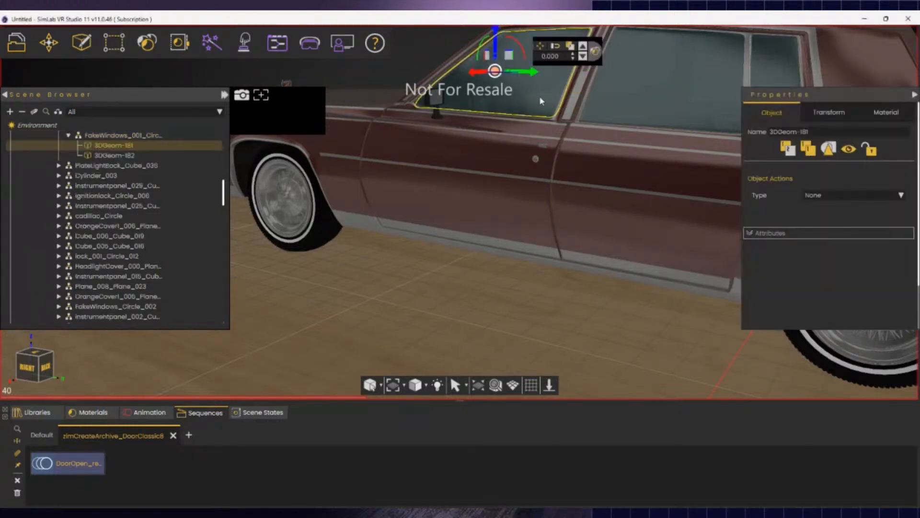
scroll(538, 100, down, 2)
click(560, 104)
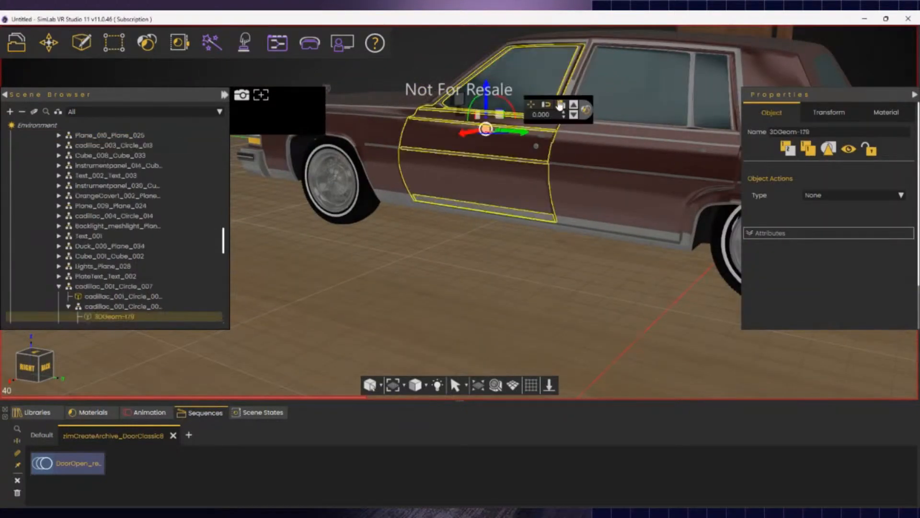
click(537, 146)
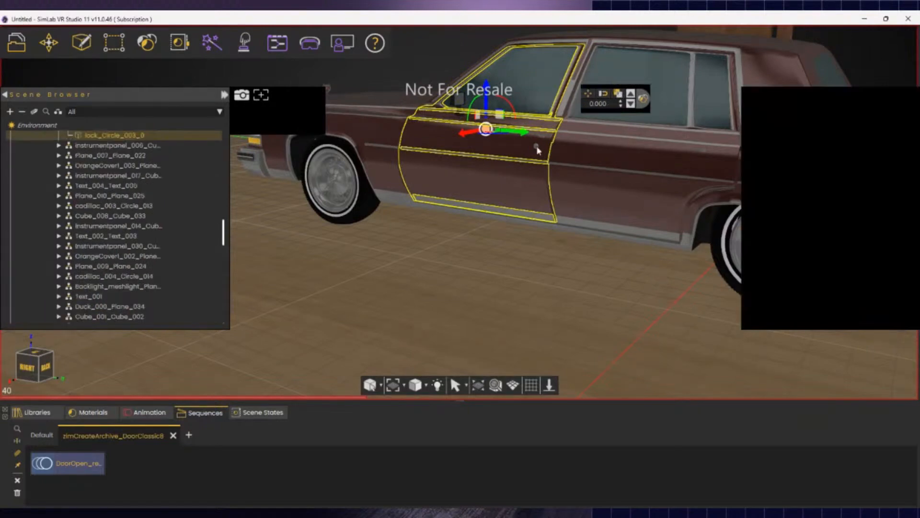
scroll(532, 134, up, 3)
click(529, 133)
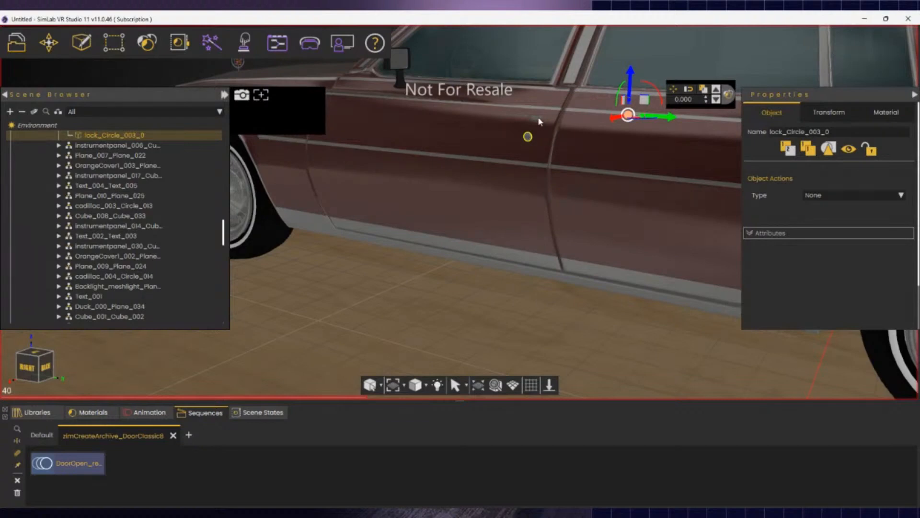
click(539, 118)
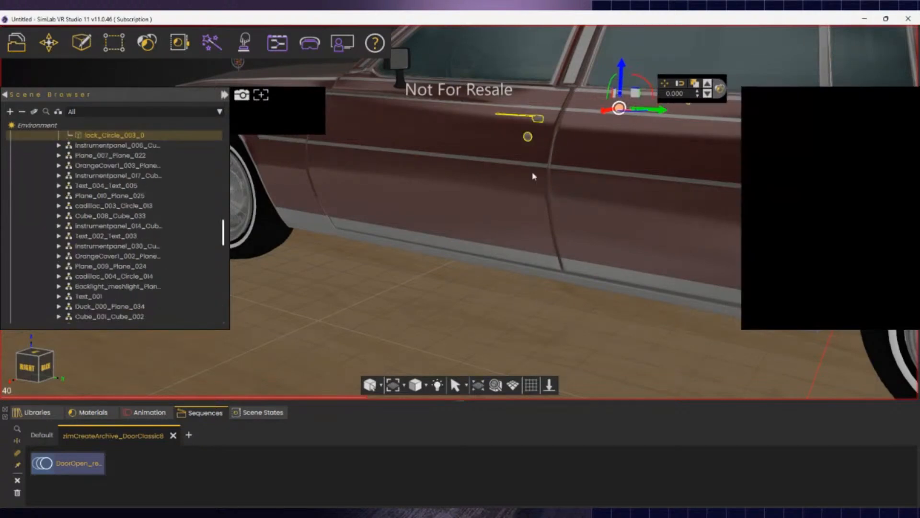
click(448, 149)
ctrl+click(485, 53)
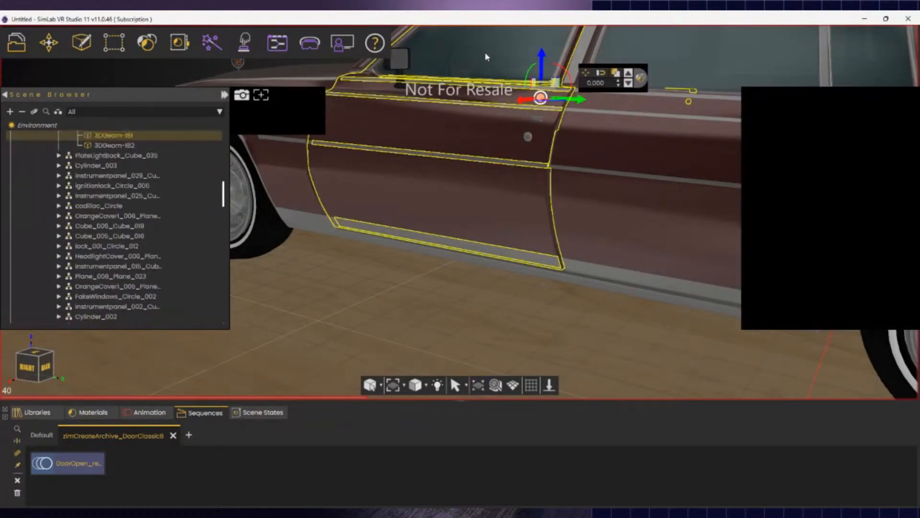
- Decompose the two side mirror parts into separate pieces
ctrl+click(406, 67)
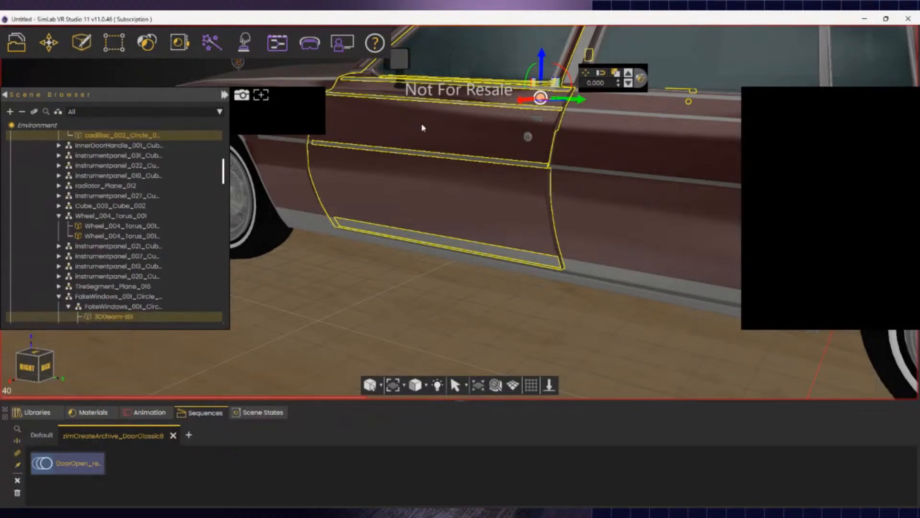
scroll(421, 128, down, 2)
click(376, 249)
click(404, 72)
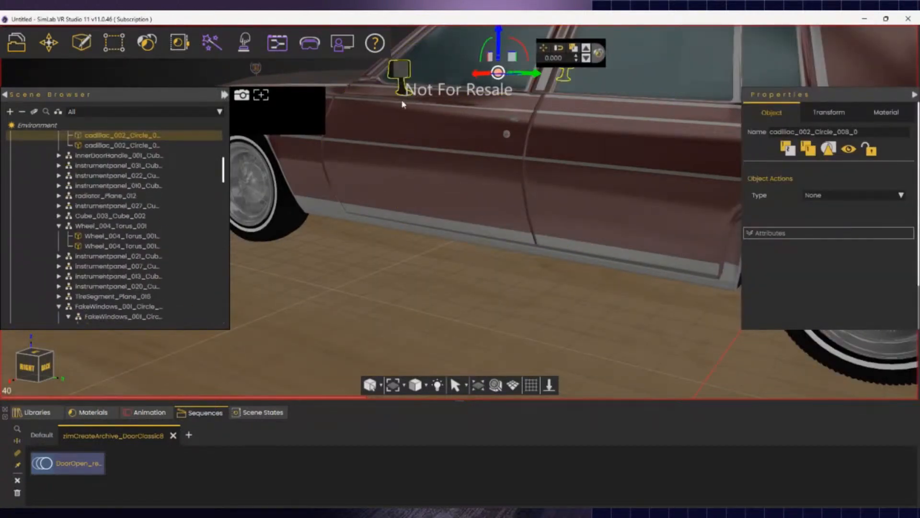
ctrl+click(402, 72)
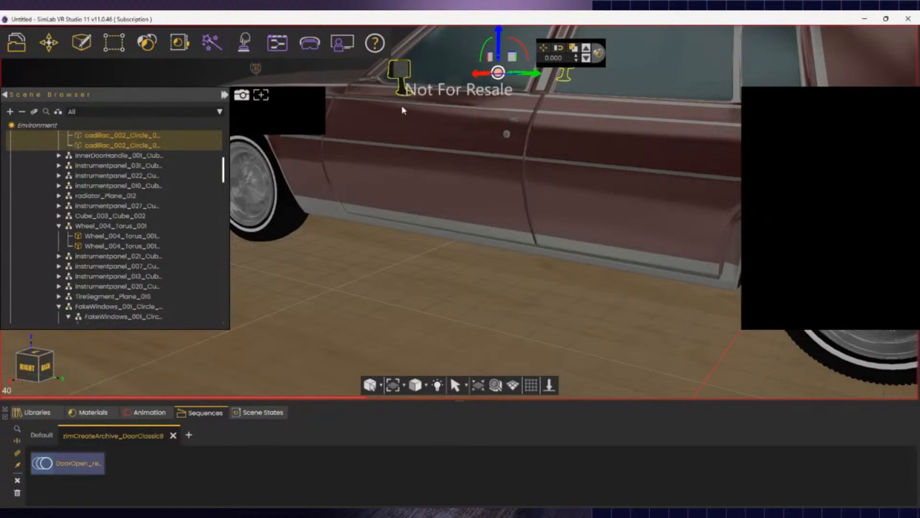
click(115, 48)
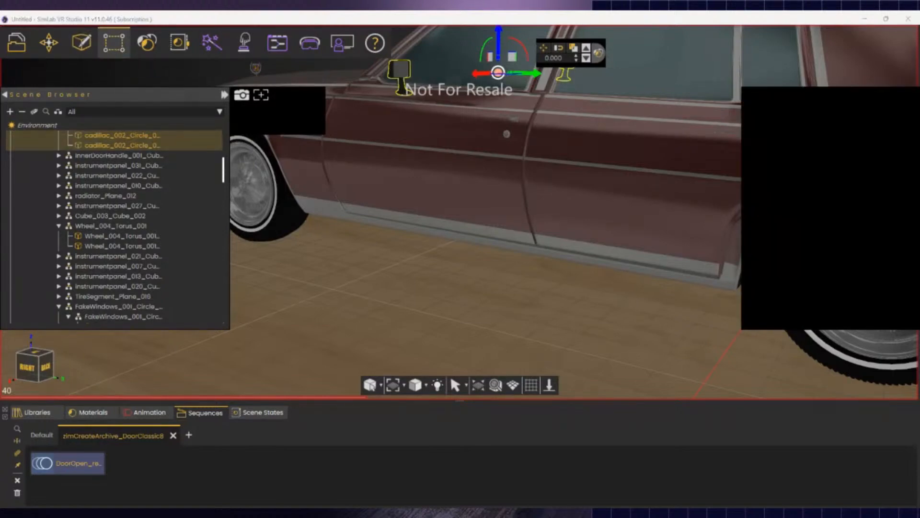
click(154, 93)
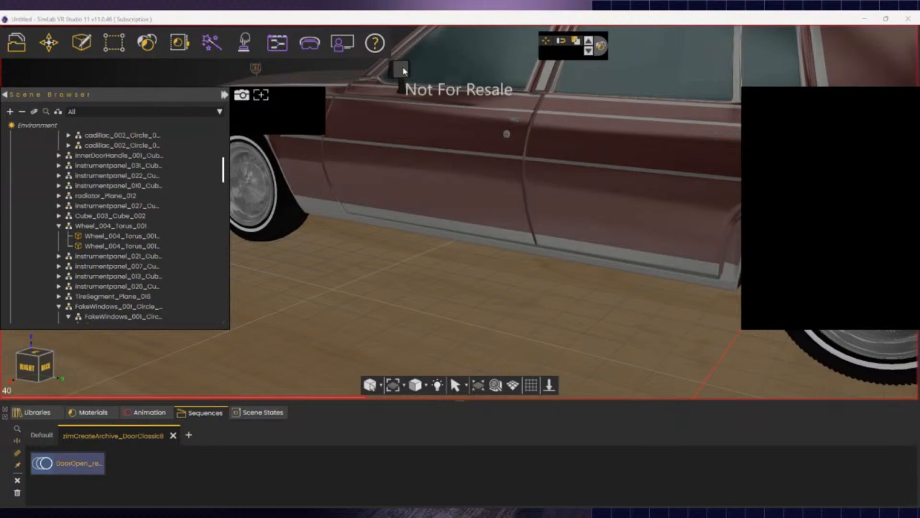
- Group mirror pieces 3DGeom-183, 3DGeom-184 and 3DGeom-187 into one assembly
click(403, 71)
click(402, 89)
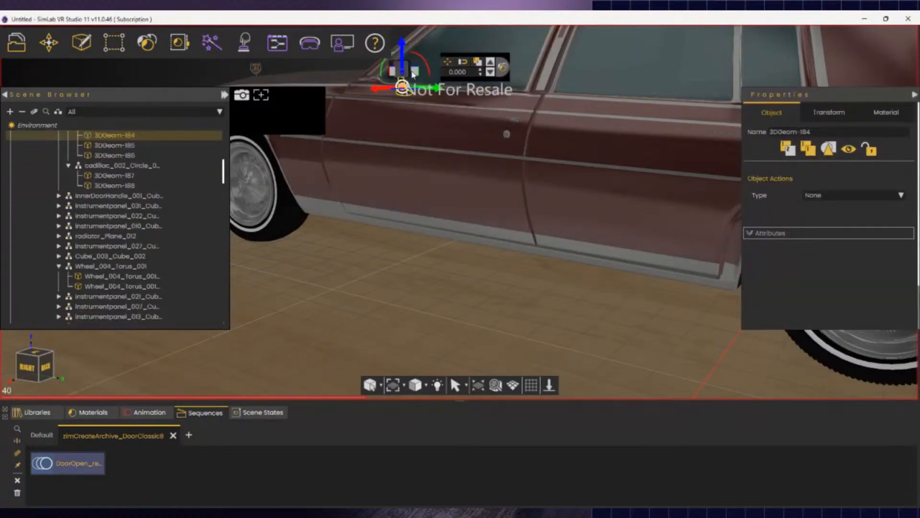
click(412, 74)
scroll(414, 74, up, 3)
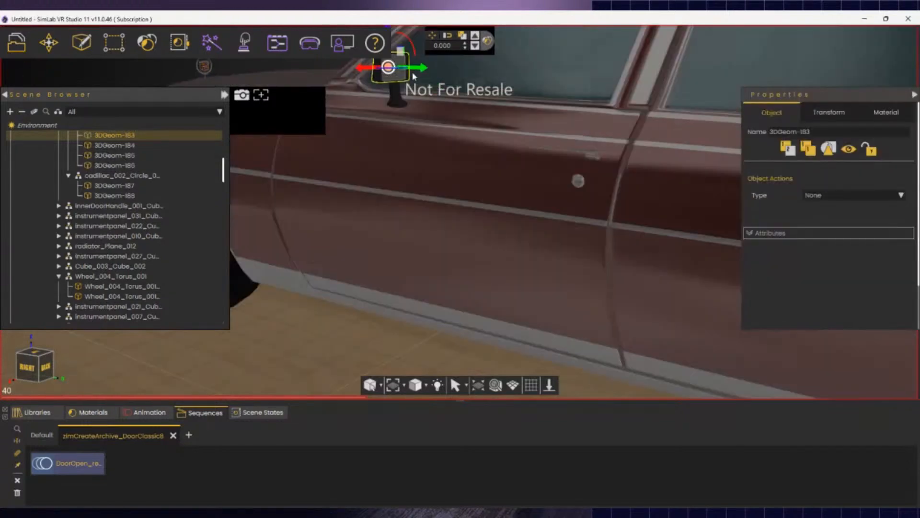
ctrl+click(392, 96)
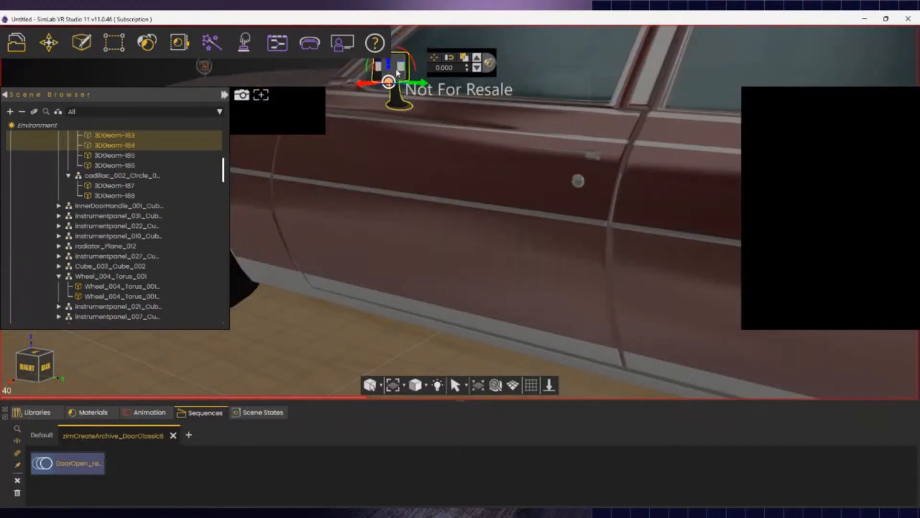
drag(402, 137, 272, 191)
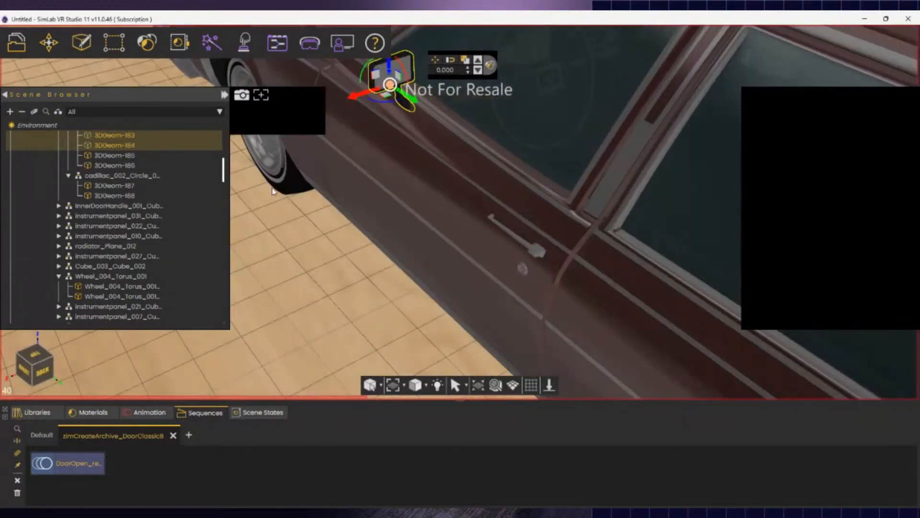
ctrl+click(414, 78)
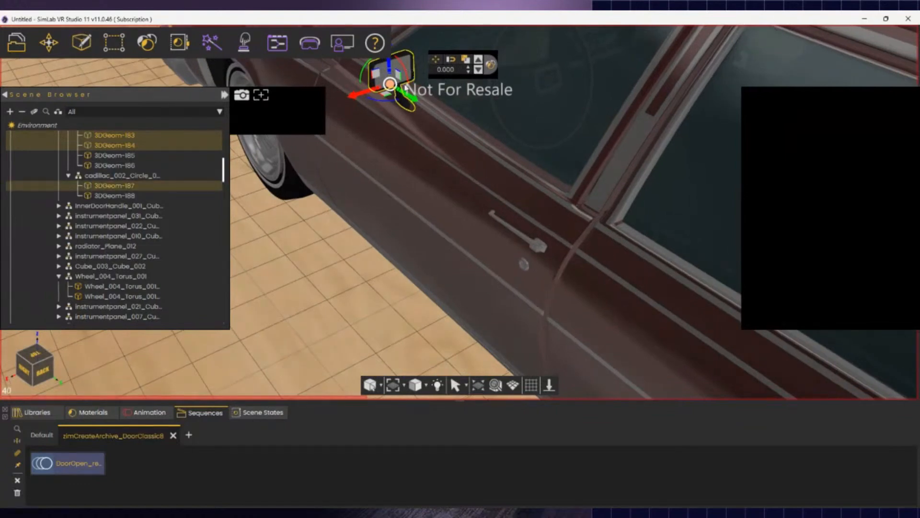
right_click(163, 142)
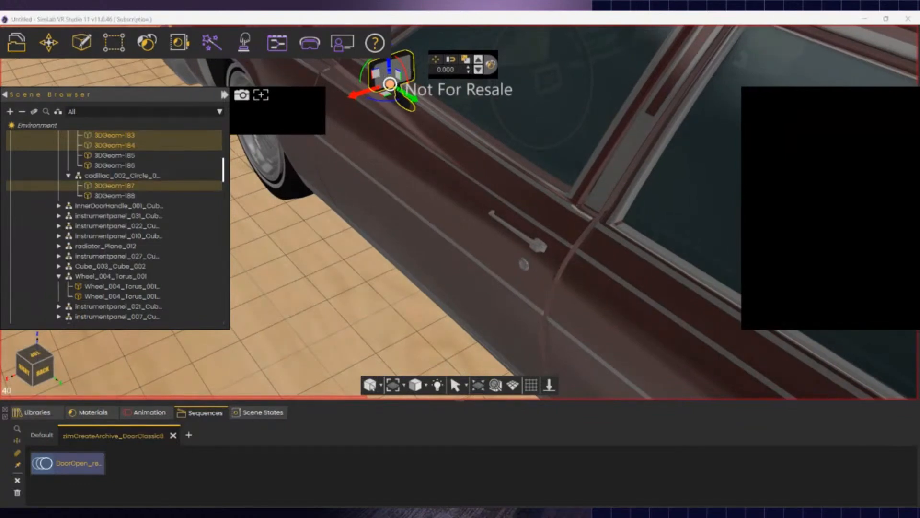
click(209, 182)
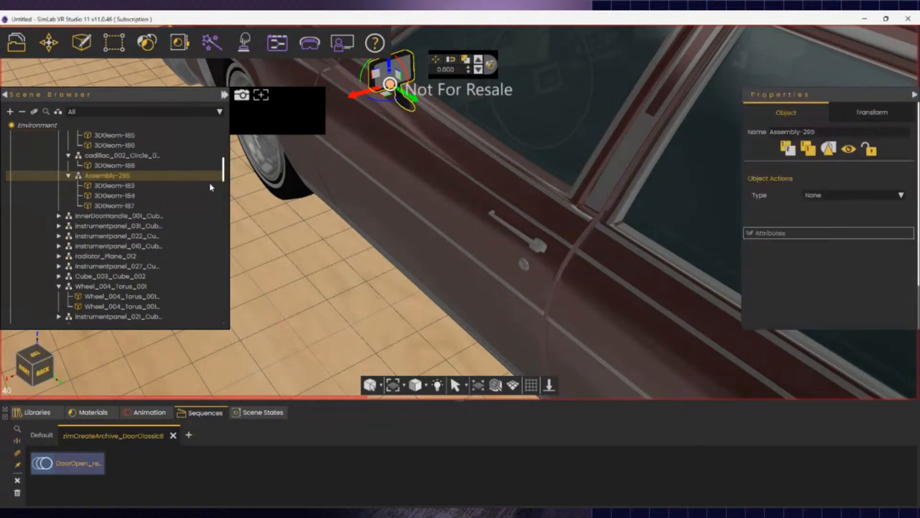
- Rename the new assembly 'left mirror'
double_click(127, 176)
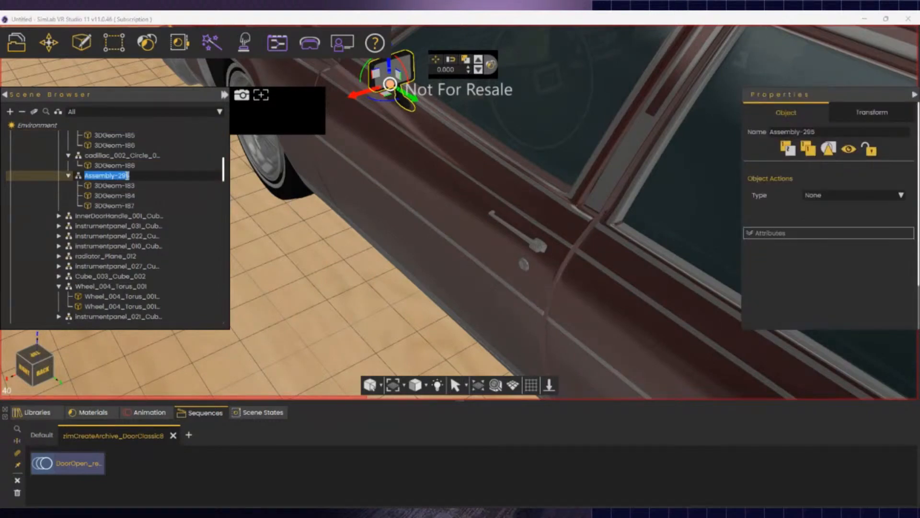
text(left mirring)
key(BackSpace)
key(BackSpace)
key(BackSpace)
text(or)
key(Return)
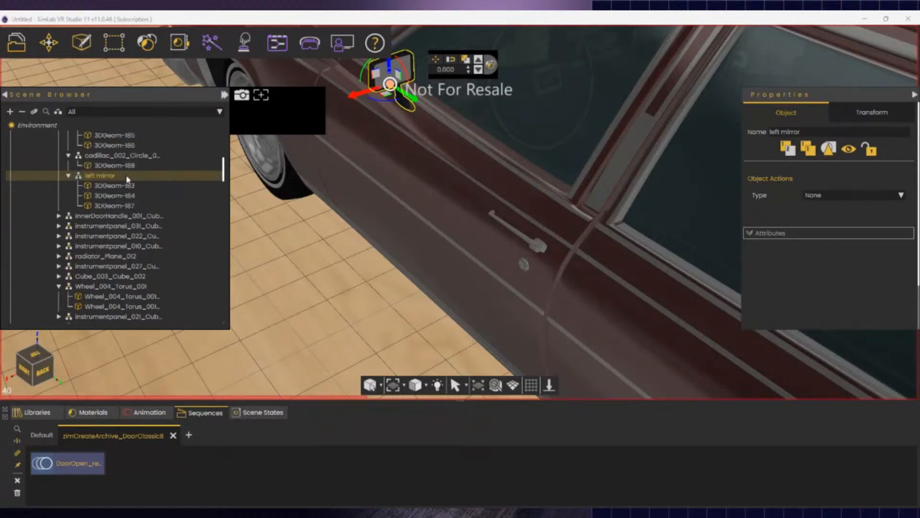
- Select the door window glass, handle, lock and window trim
click(495, 108)
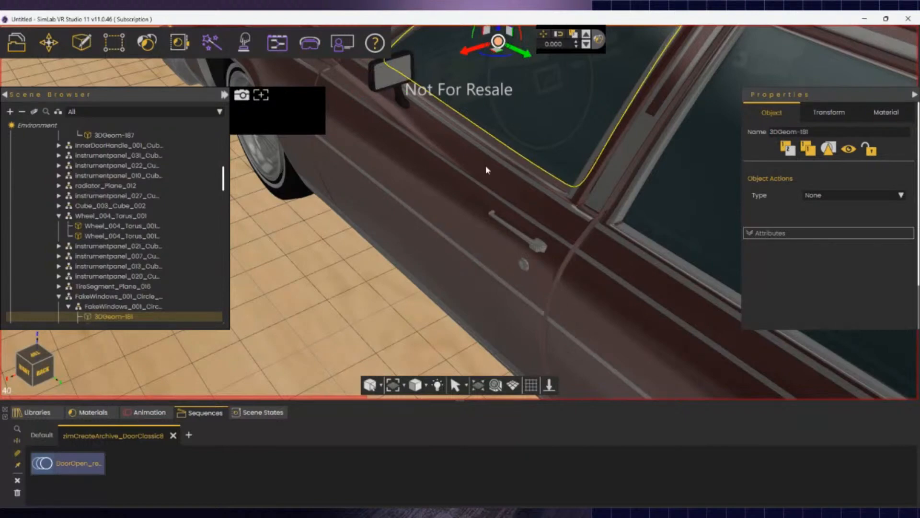
click(524, 197)
click(538, 245)
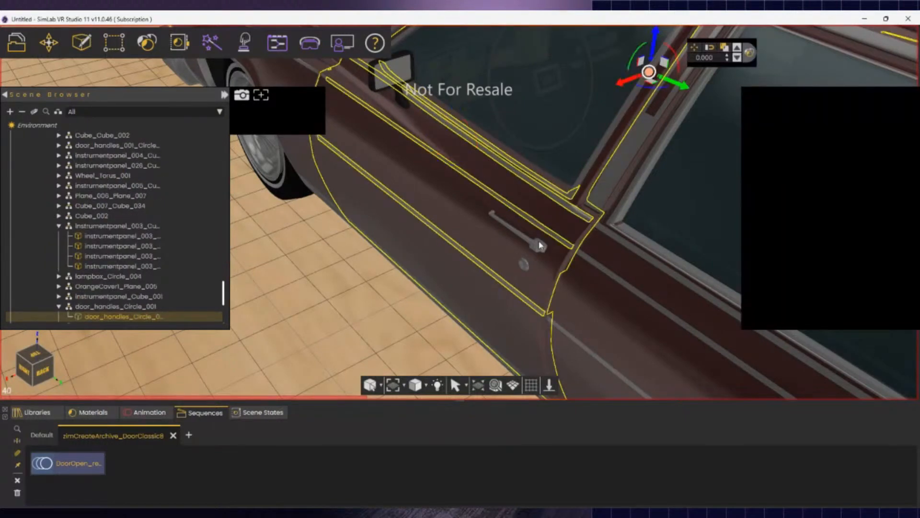
click(449, 315)
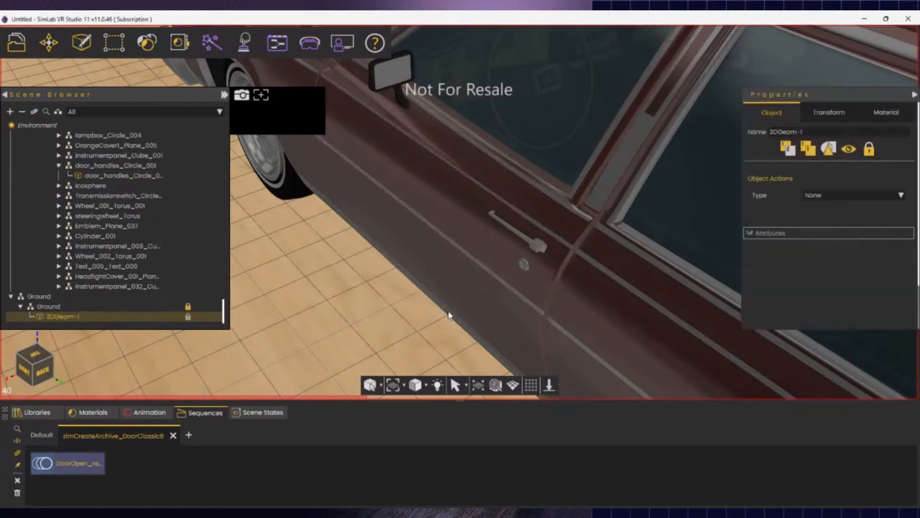
click(522, 240)
click(525, 266)
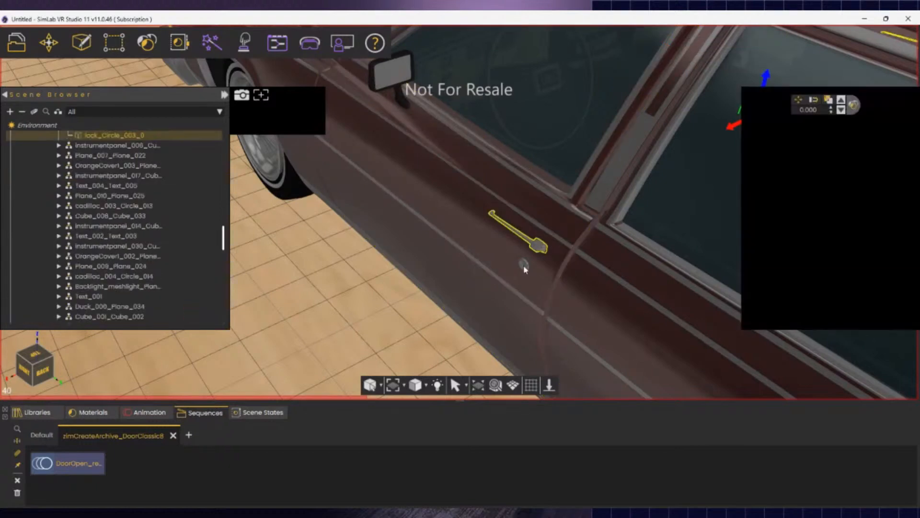
click(594, 200)
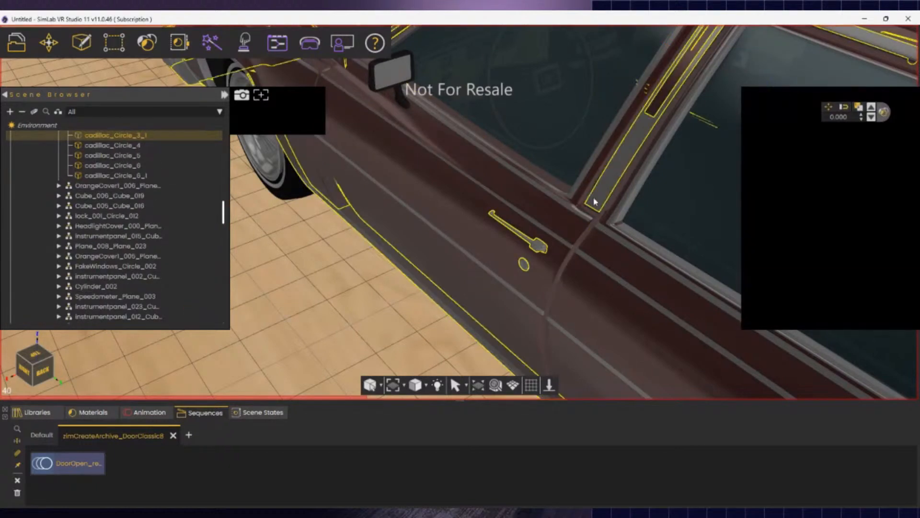
- From a side-on view, add the front door body and window to the selection
middle_drag(505, 242, 683, 240)
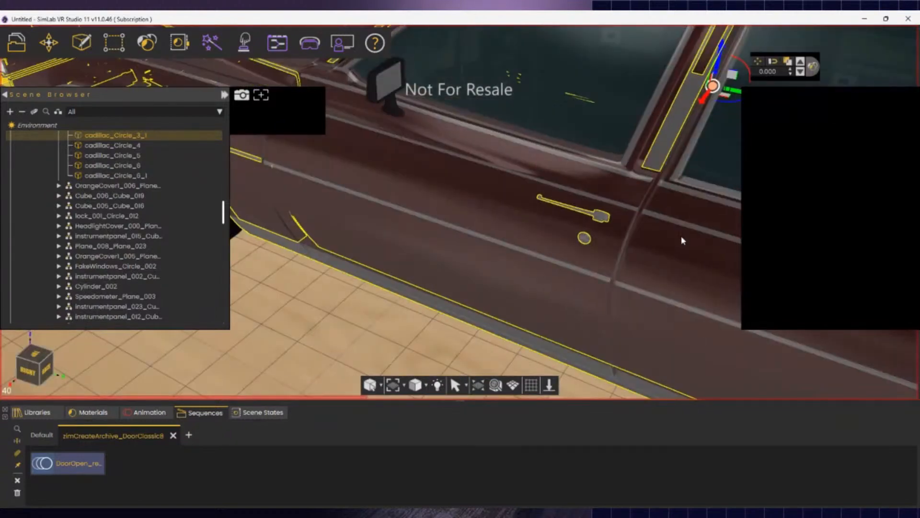
right_drag(682, 240, 686, 268)
key(s)
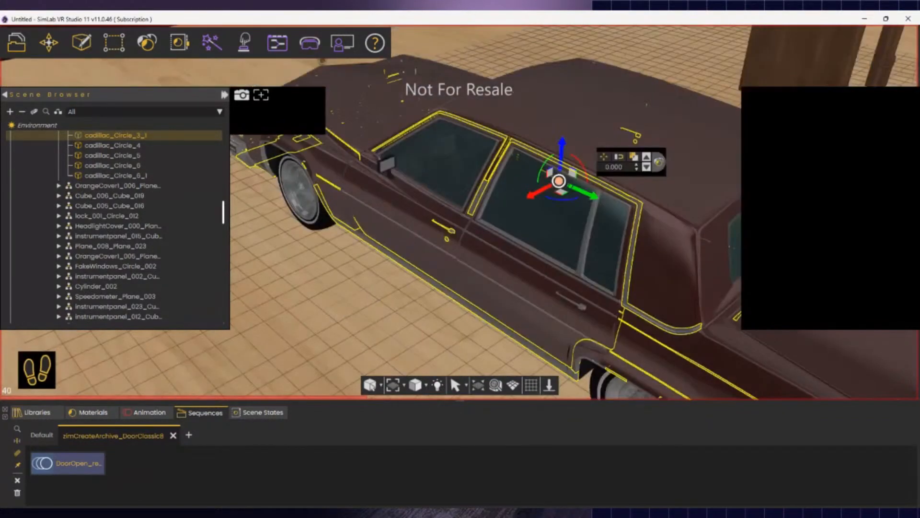
key(a)
mouse_move(459, 212)
right_down()
mouse_move(473, 221)
mouse_move(499, 206)
mouse_move(470, 220)
right_up()
key(a)
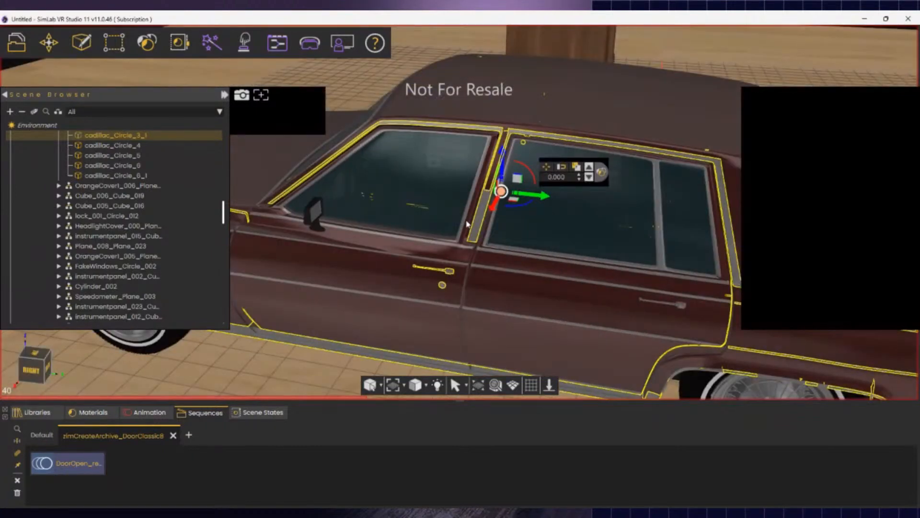
click(467, 225)
click(394, 199)
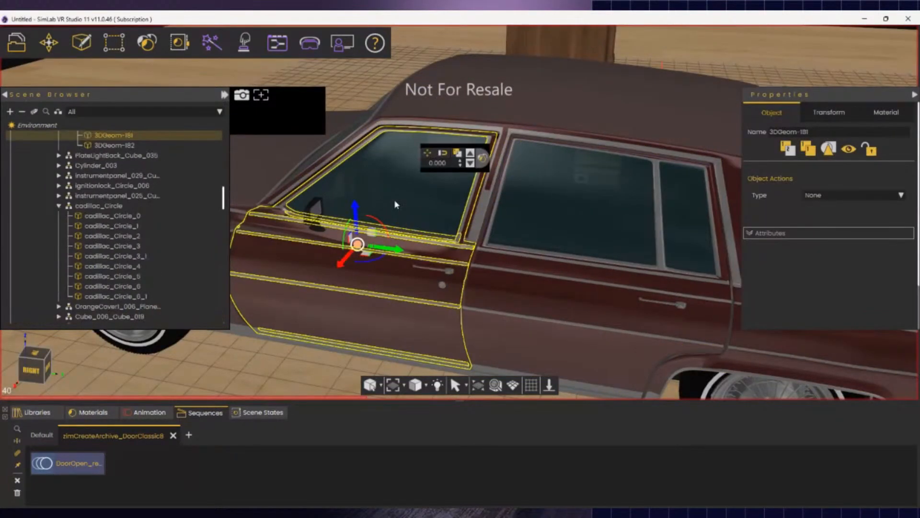
key(a)
middle_drag(676, 289, 391, 250)
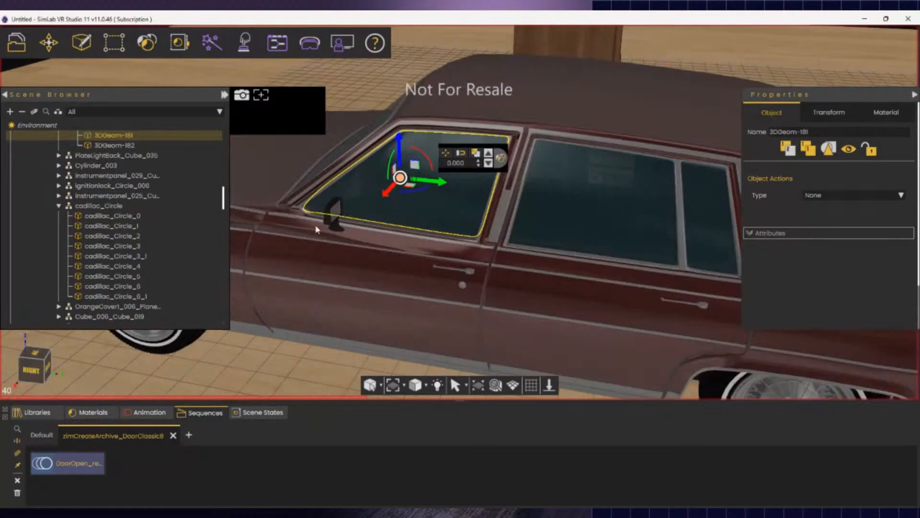
- Add the left mirror group, door body, handle and round lock to the selection
click(329, 225)
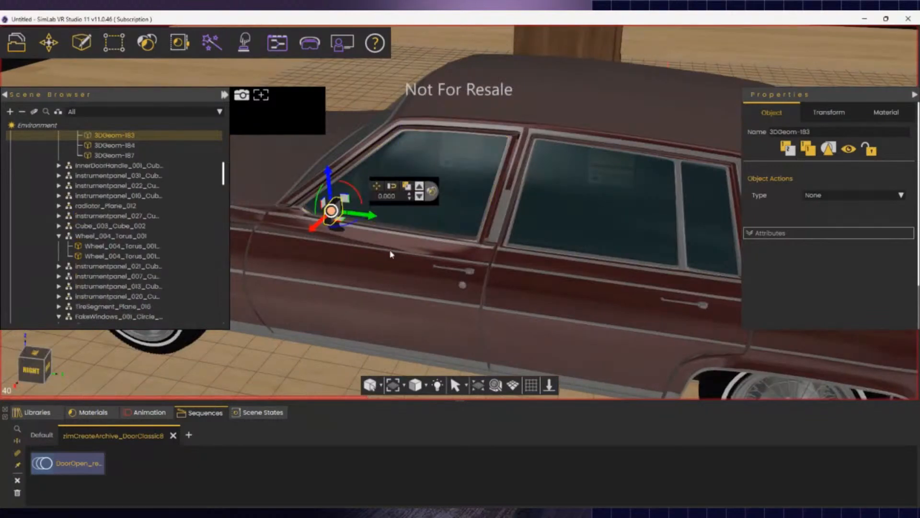
click(114, 145)
scroll(111, 138, up, 2)
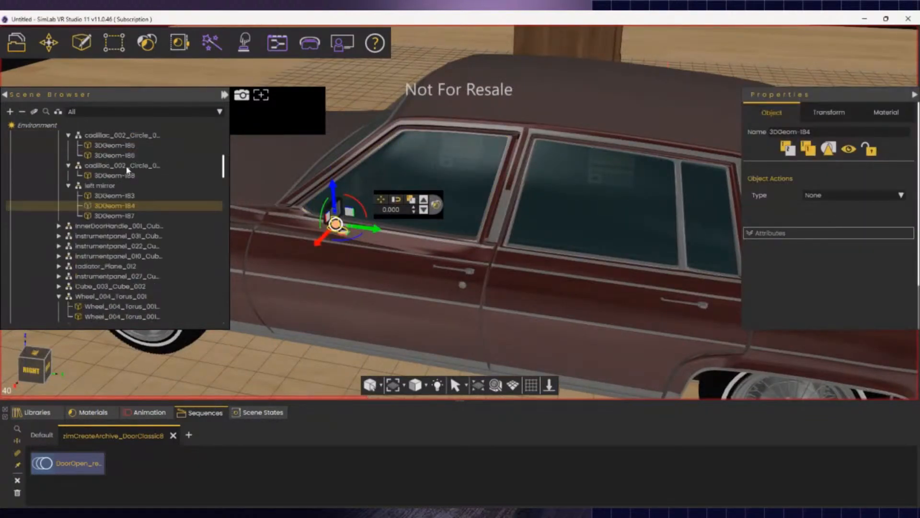
click(109, 187)
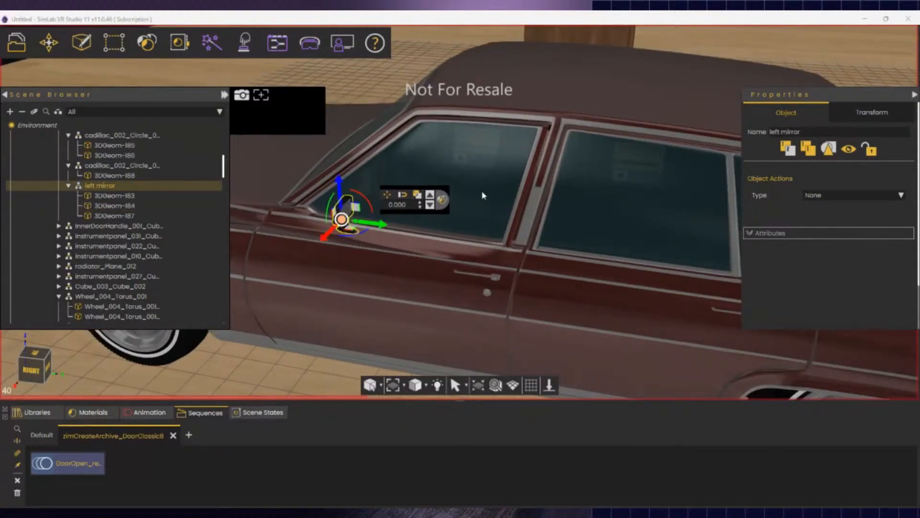
click(491, 208)
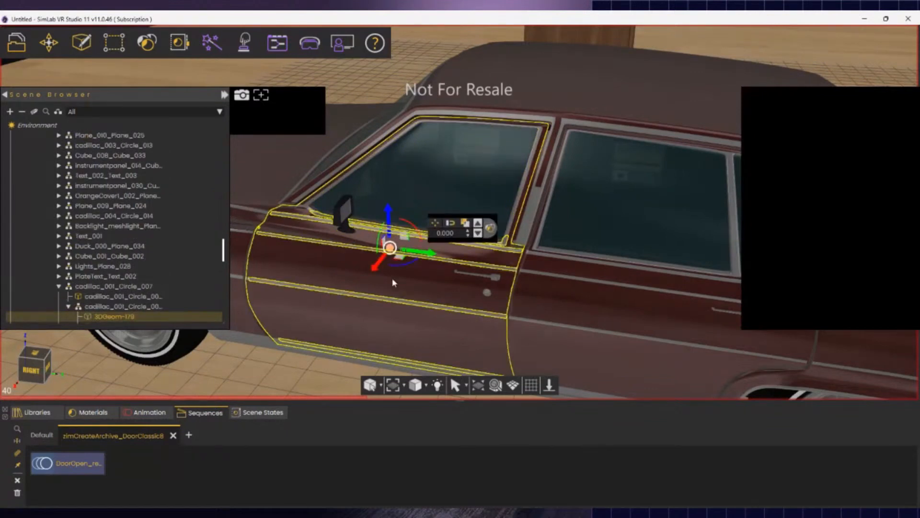
click(497, 280)
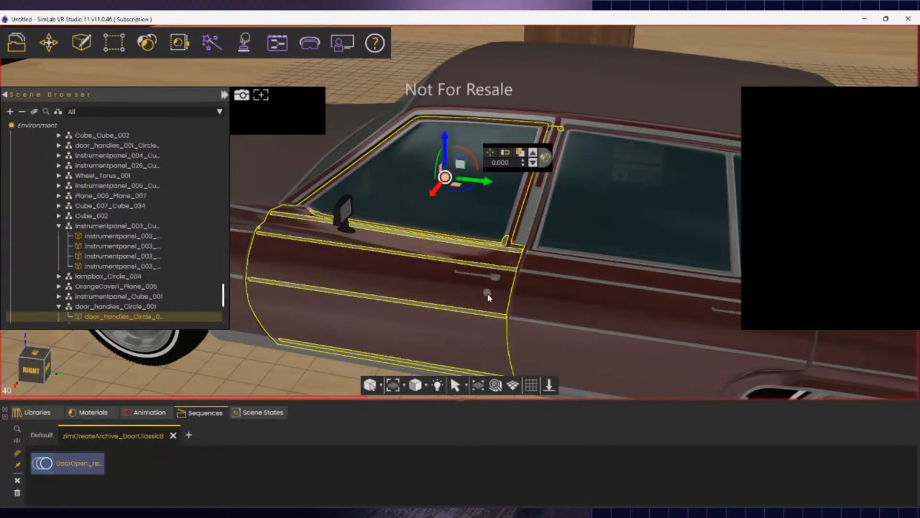
click(487, 294)
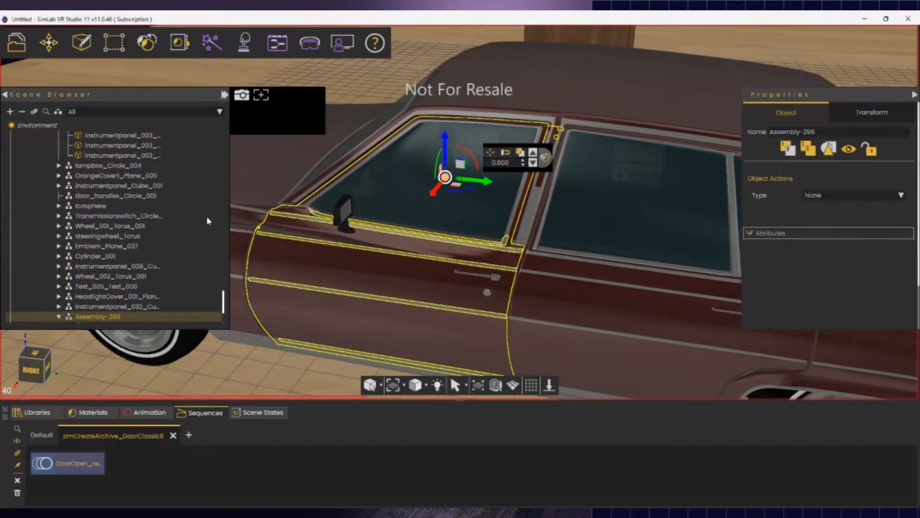
- Rename Assembly-296 to 'Drivers door'
double_click(103, 318)
text(D)
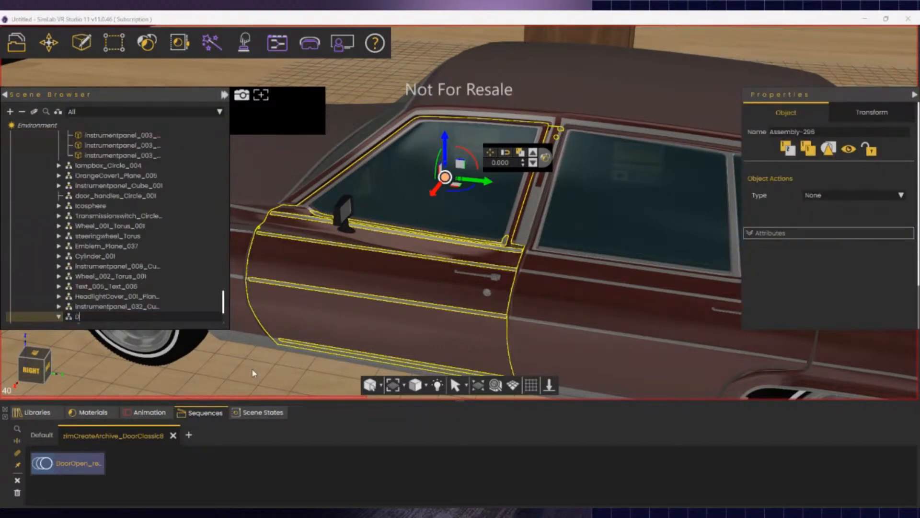
text(rivers door)
key(Return)
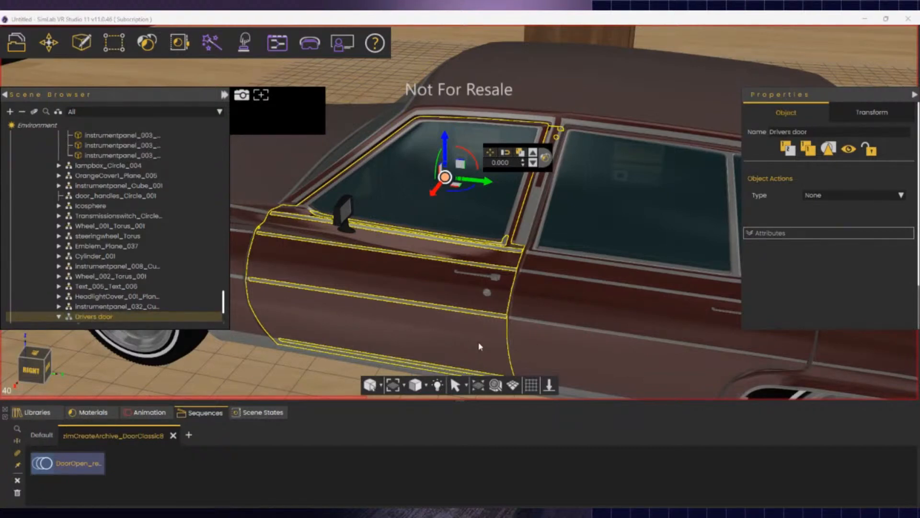
- Swing the Drivers door group open as a test, then return it closed
drag(461, 191, 421, 205)
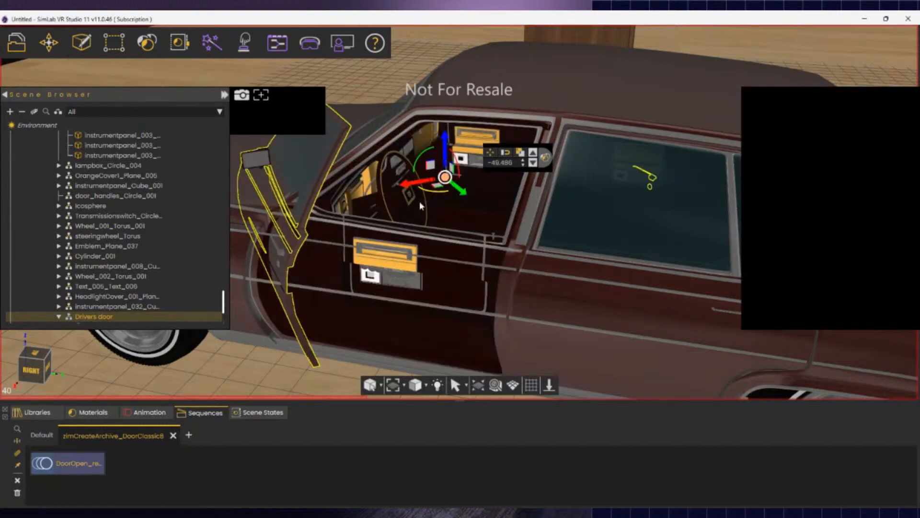
drag(420, 203, 433, 238)
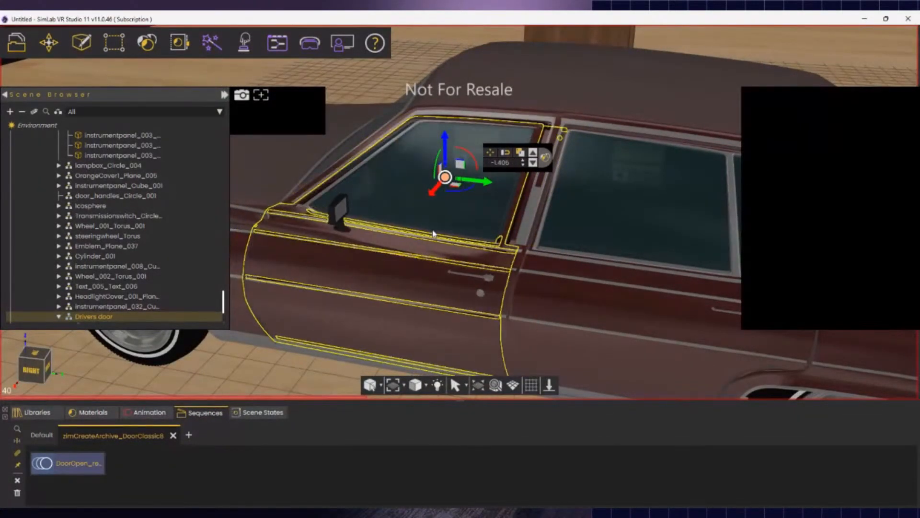
drag(490, 256, 490, 257)
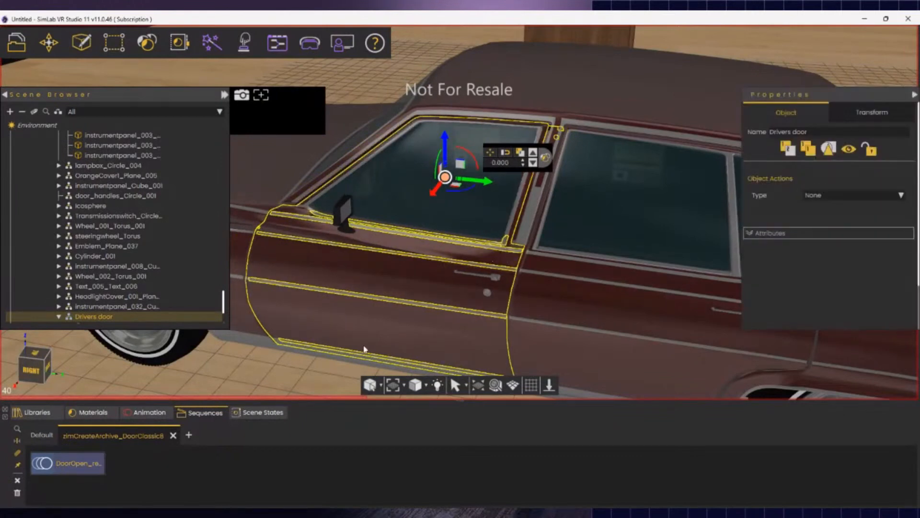
- Decompose the door handle and make Drivers door the parent of one handle part
click(483, 279)
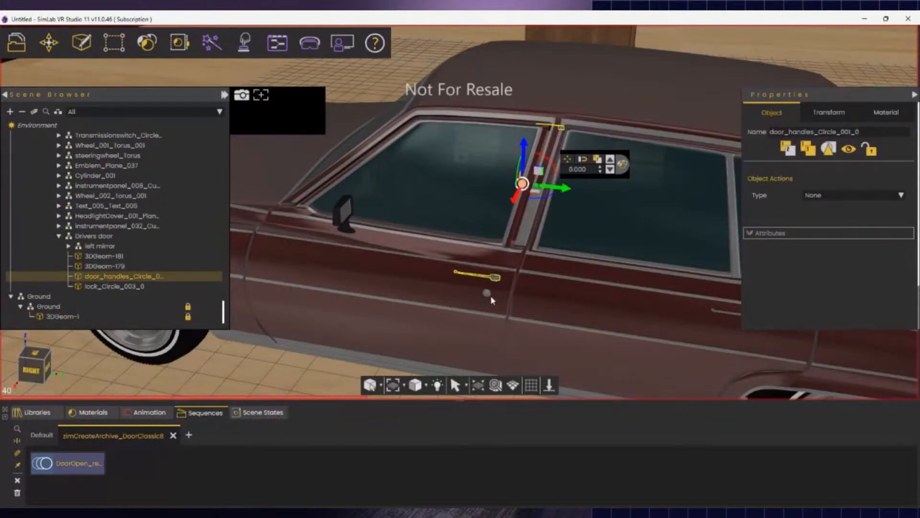
click(105, 46)
click(128, 99)
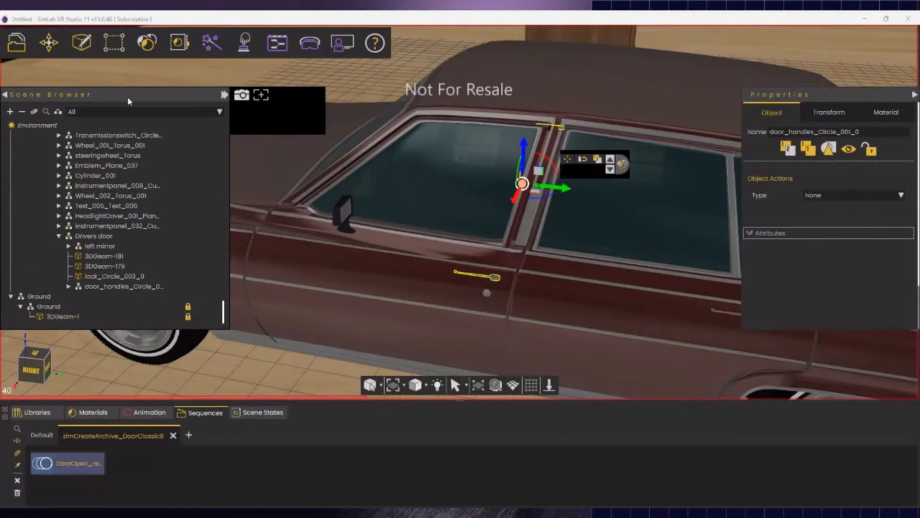
click(491, 278)
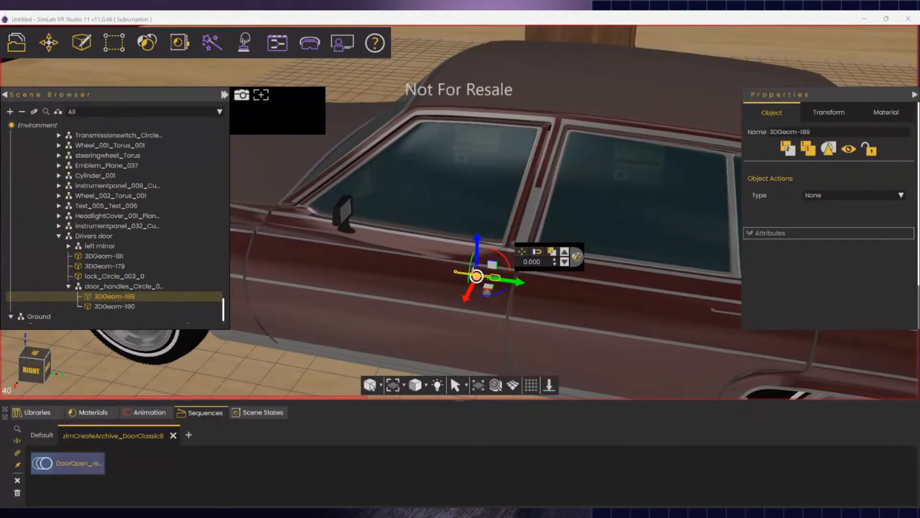
click(169, 352)
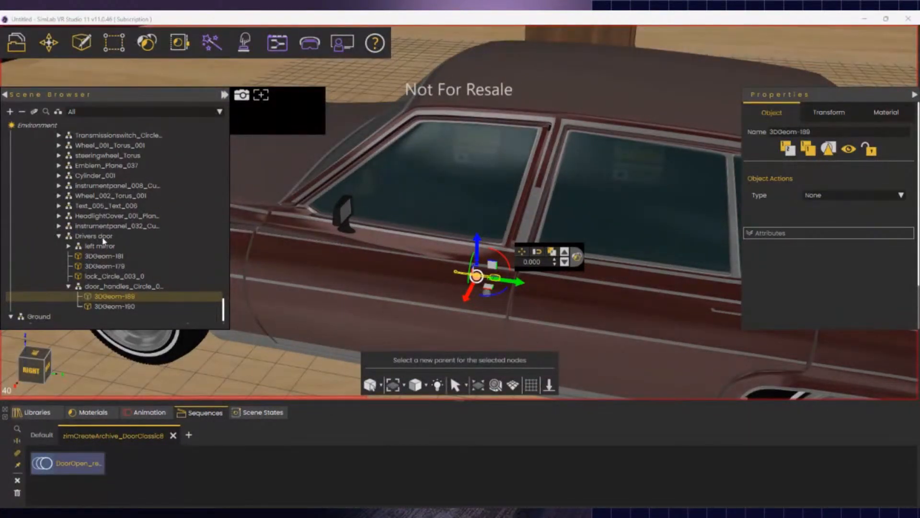
click(103, 237)
click(311, 373)
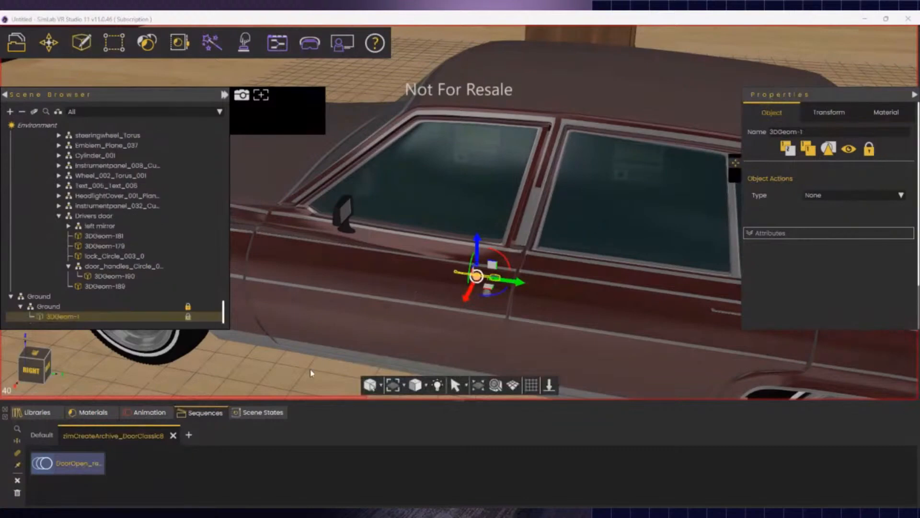
- Set Drivers door as the parent of the lock object lock_Circle_003_0
click(481, 277)
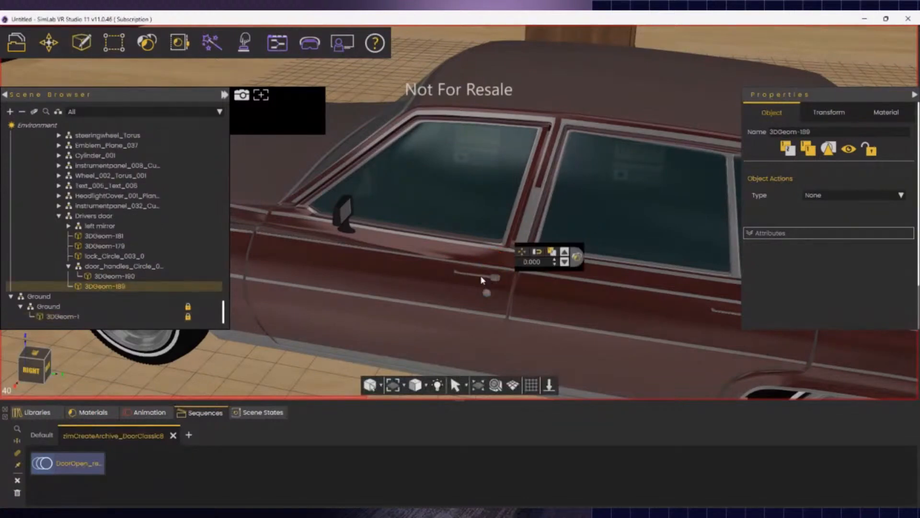
click(428, 279)
click(480, 189)
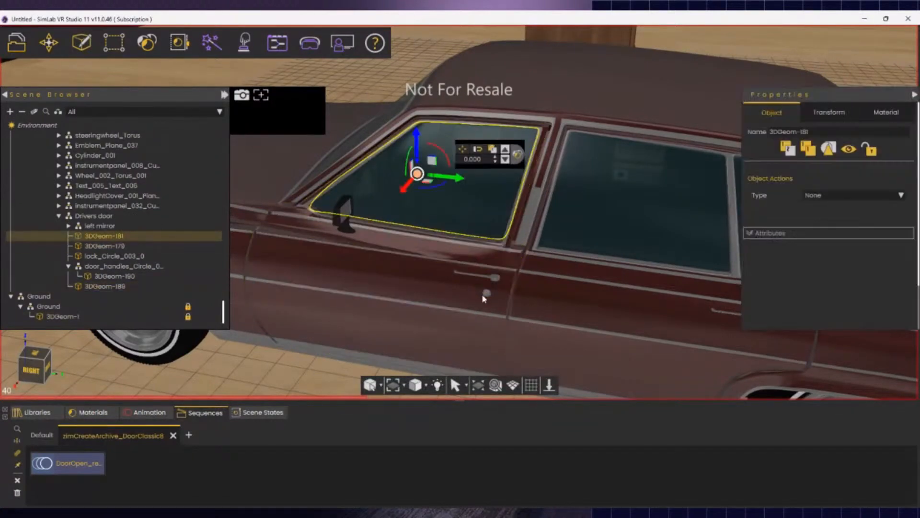
click(487, 296)
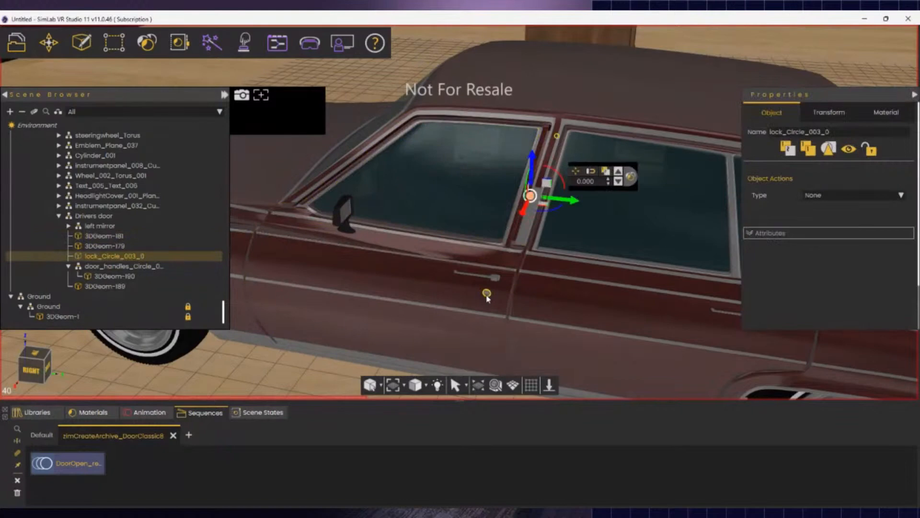
right_click(127, 255)
click(136, 250)
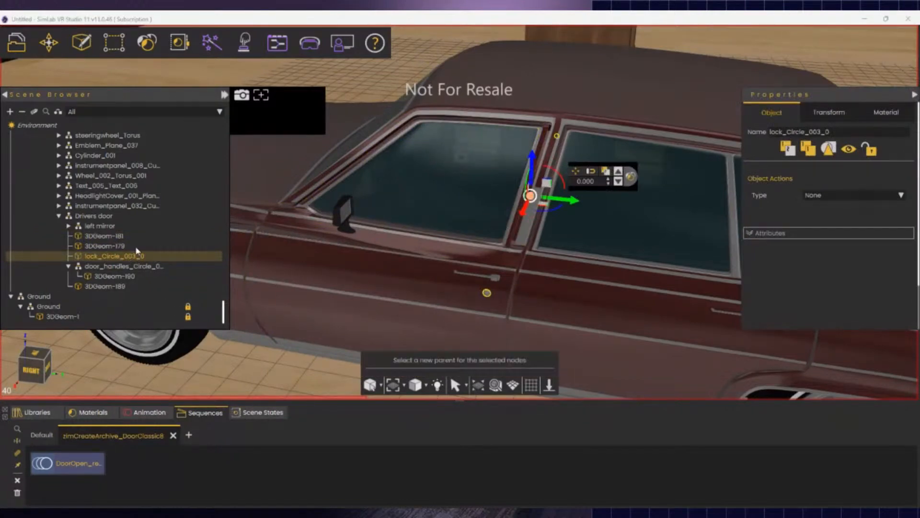
click(98, 224)
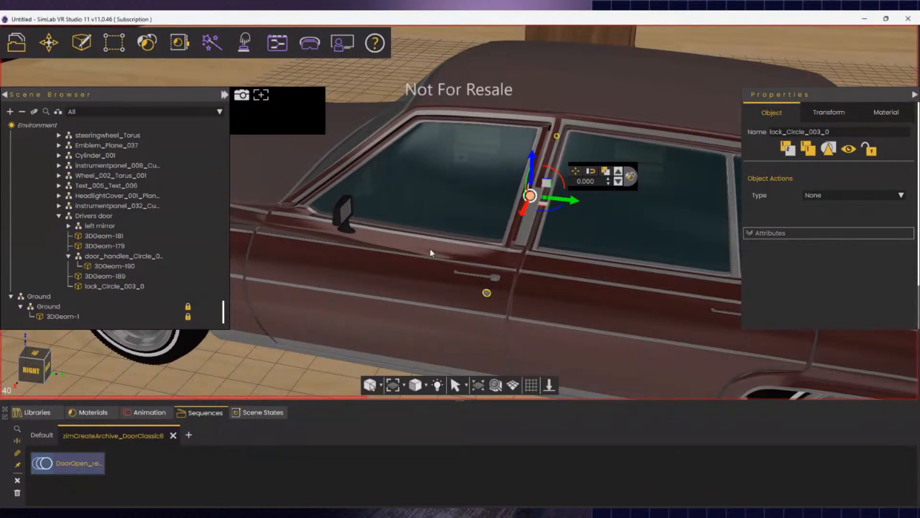
- After dismissing a warning, reassign the lock object to Drivers door
click(487, 293)
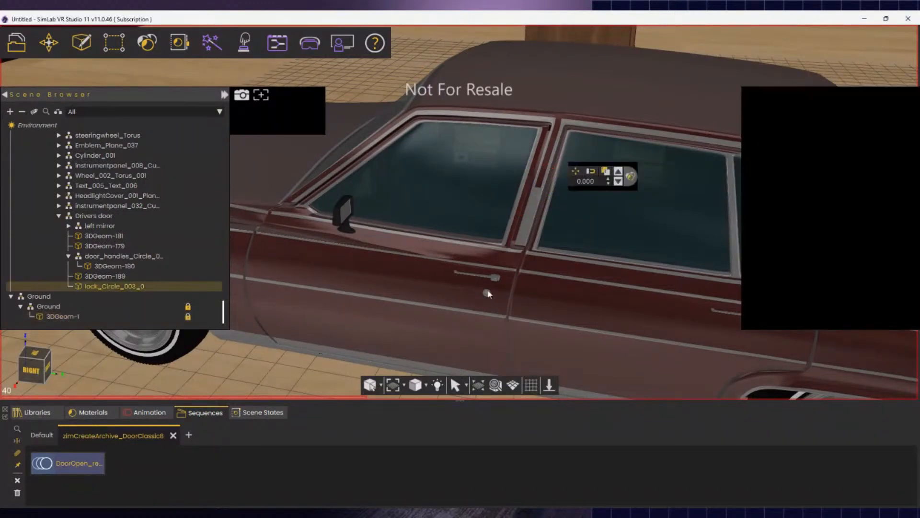
right_click(128, 293)
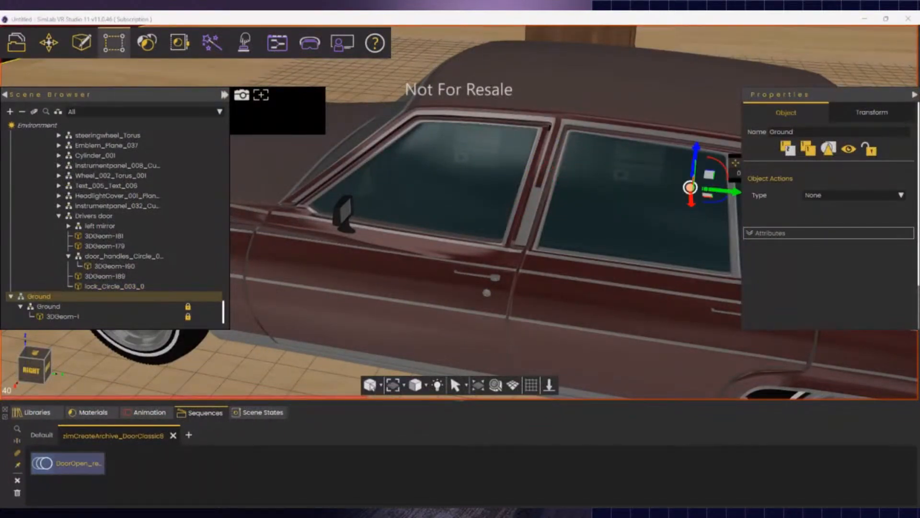
click(566, 279)
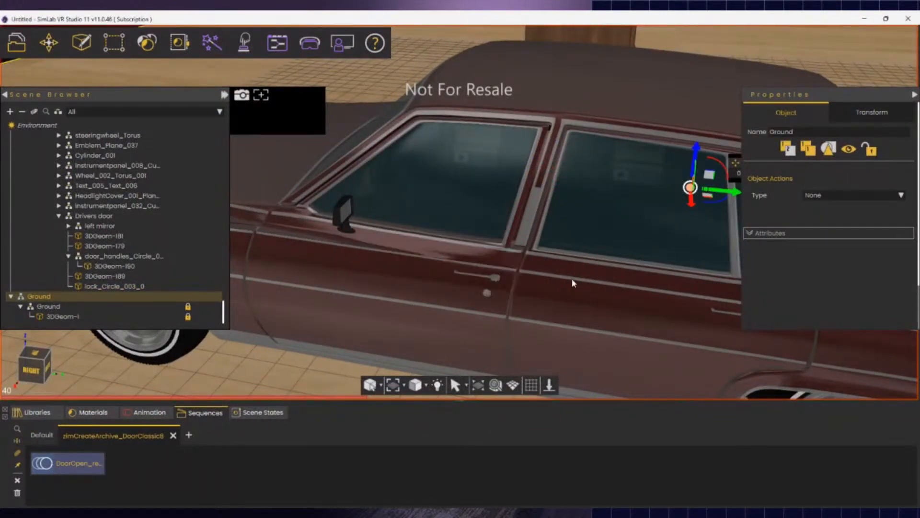
click(487, 294)
click(487, 295)
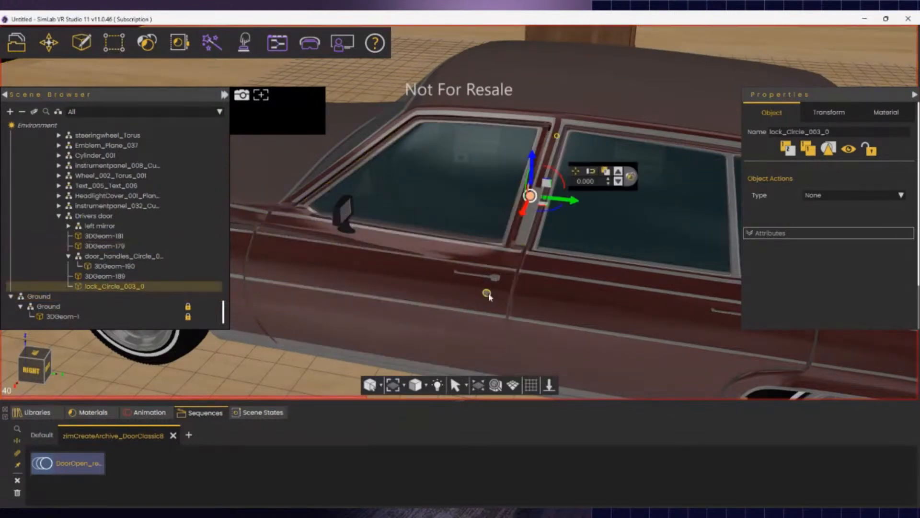
right_click(133, 286)
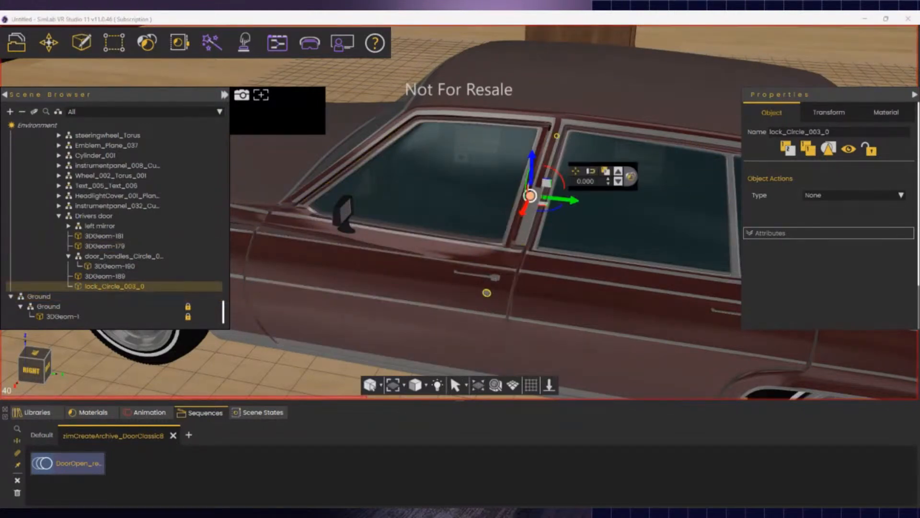
click(174, 339)
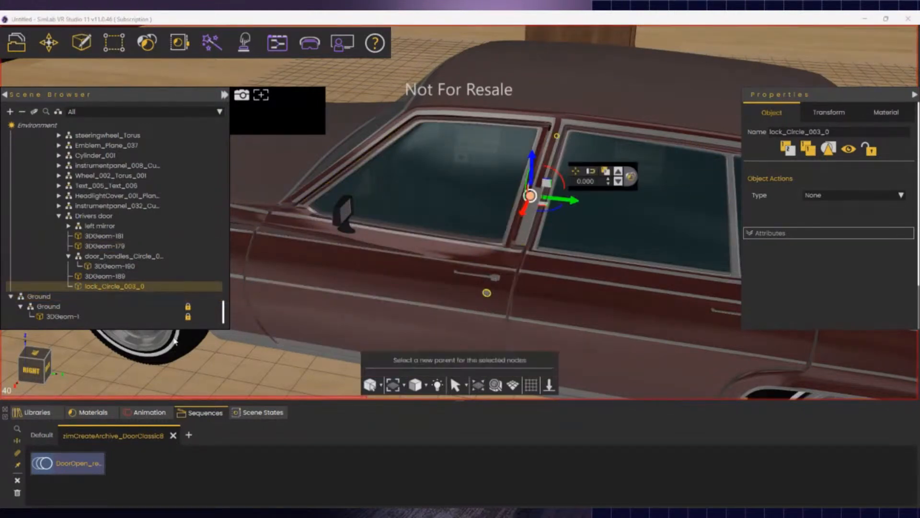
click(103, 219)
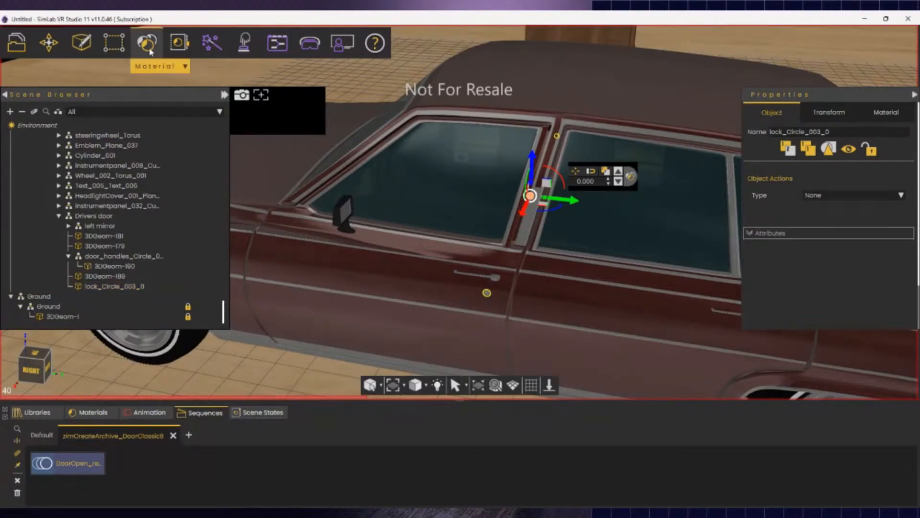
- Explode the lock and move part 3DGeom-191 directly under Drivers door
click(125, 96)
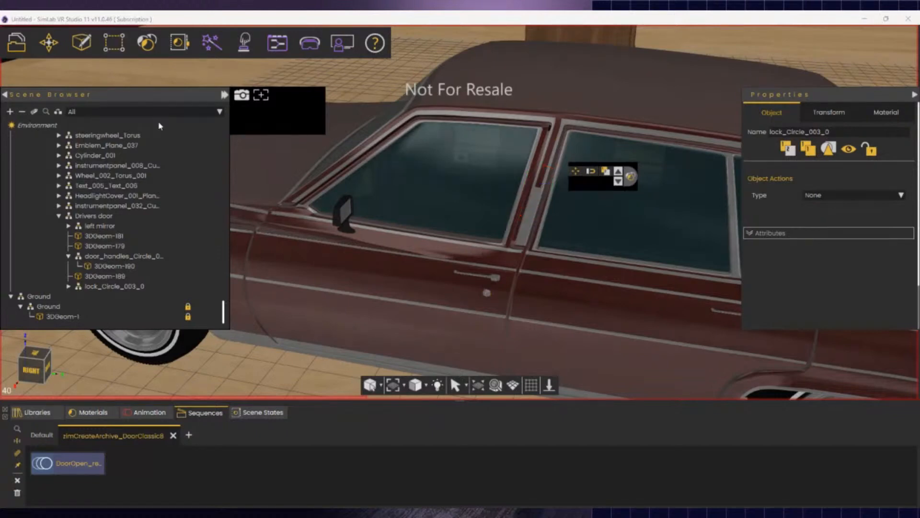
click(486, 293)
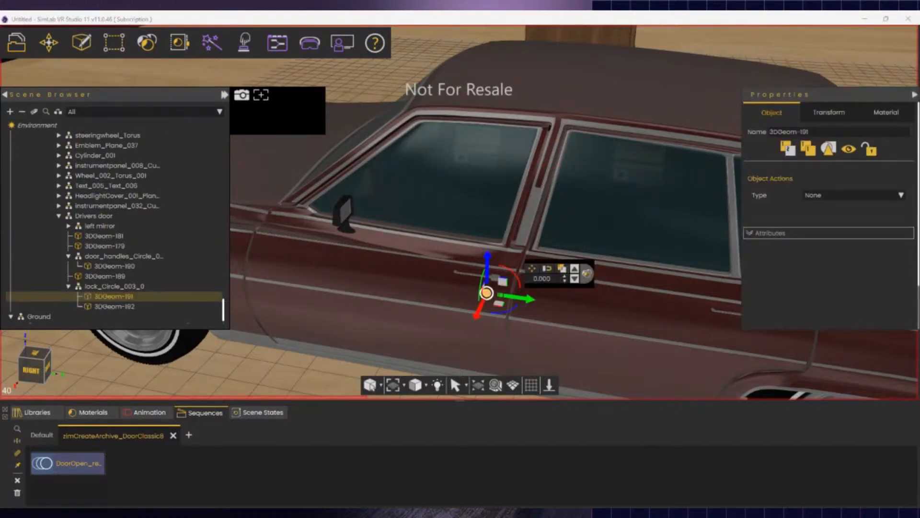
key(p)
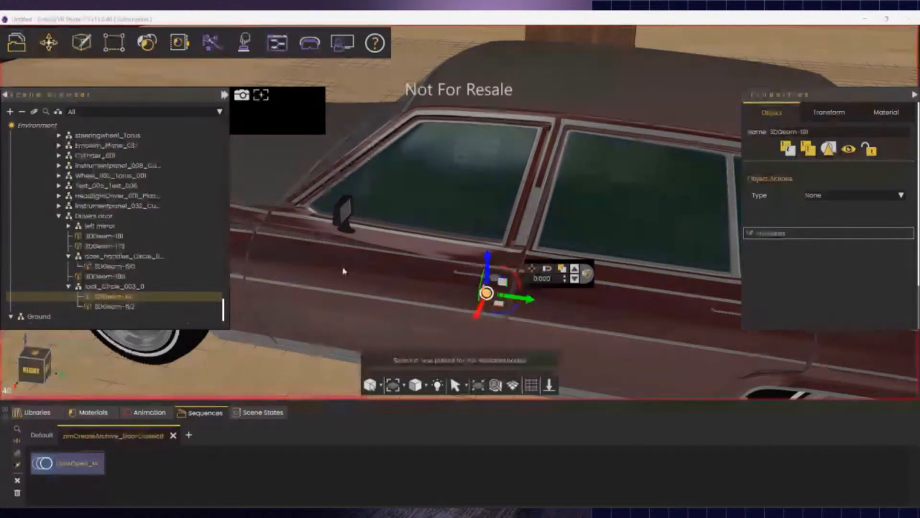
click(92, 216)
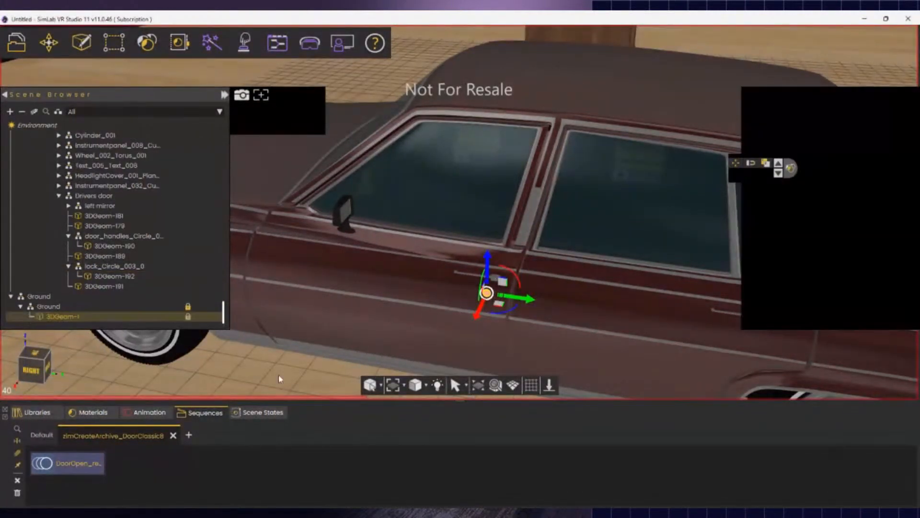
click(480, 278)
click(480, 278)
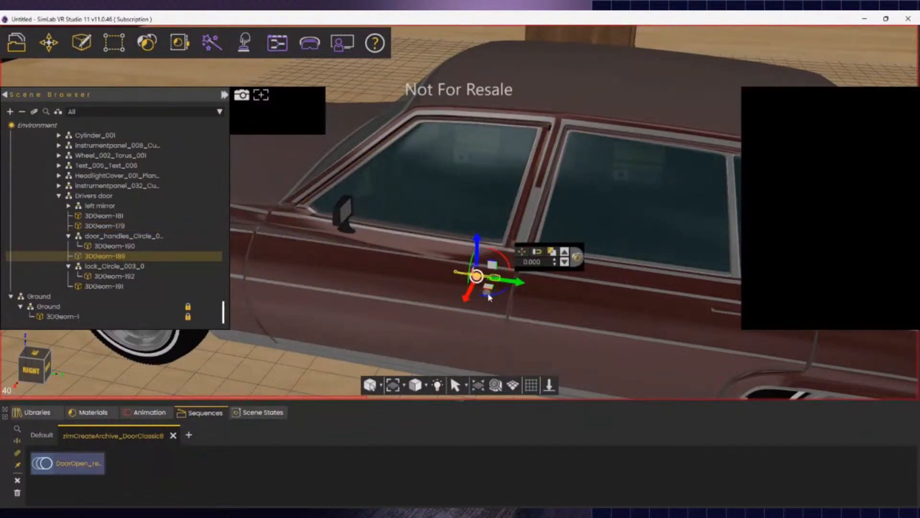
click(451, 335)
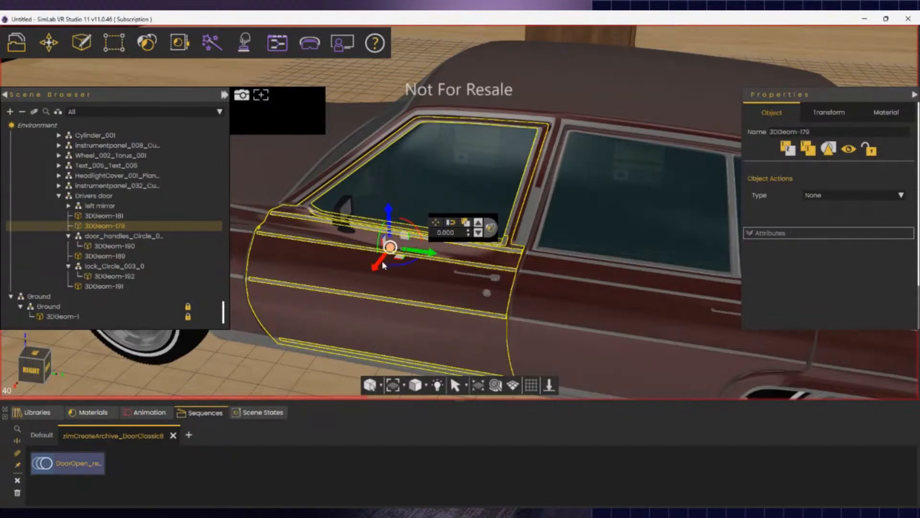
drag(381, 266, 274, 407)
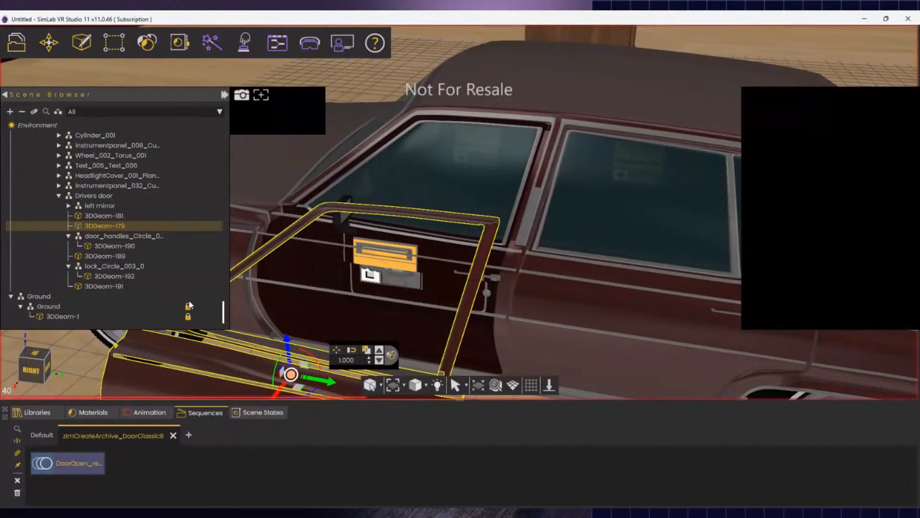
key(ctrl+z)
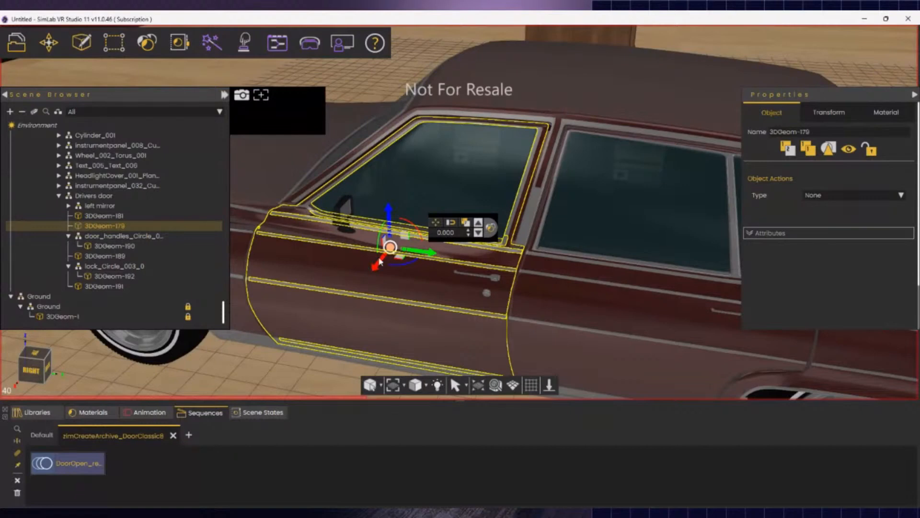
middle_drag(380, 263, 267, 317)
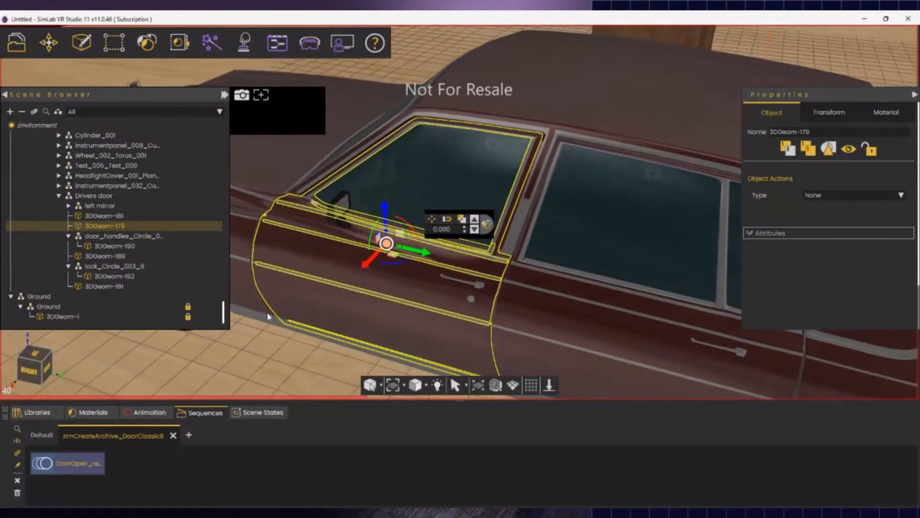
key(s)
key(s)
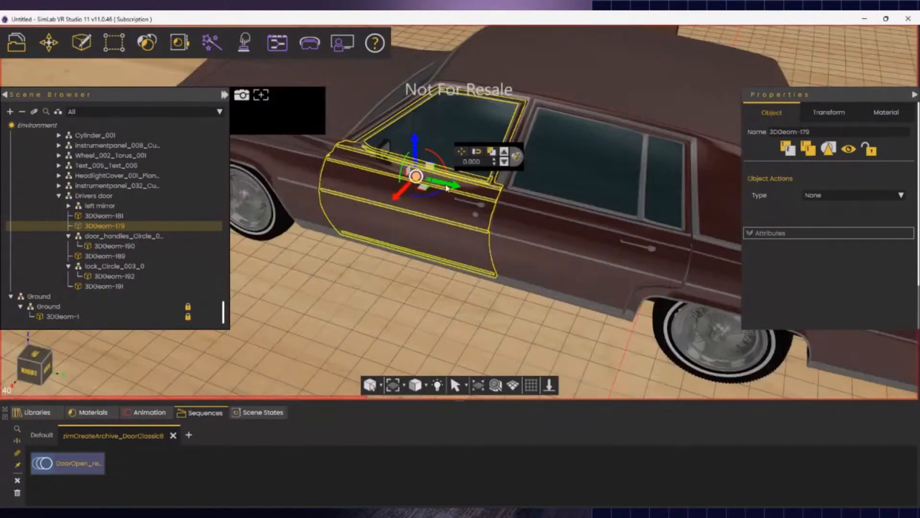
- Explode the window trim object into separate strips
click(449, 194)
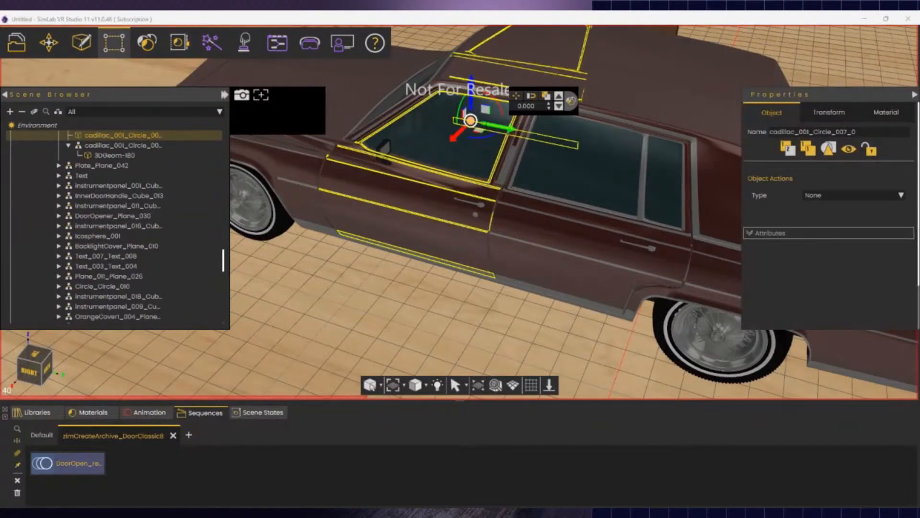
click(136, 98)
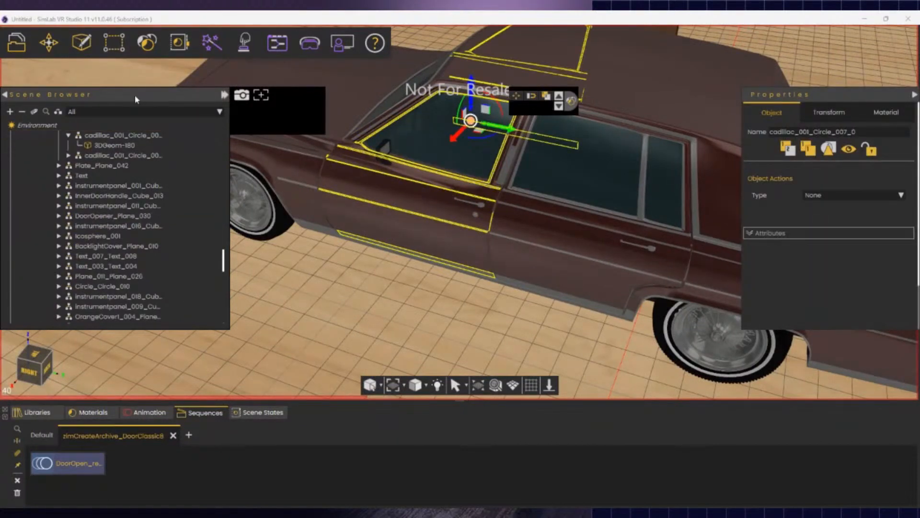
click(420, 186)
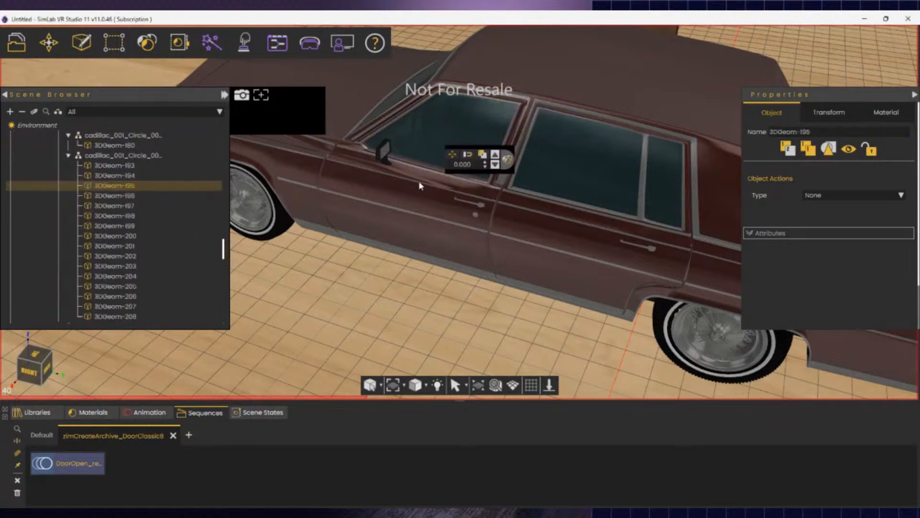
click(411, 215)
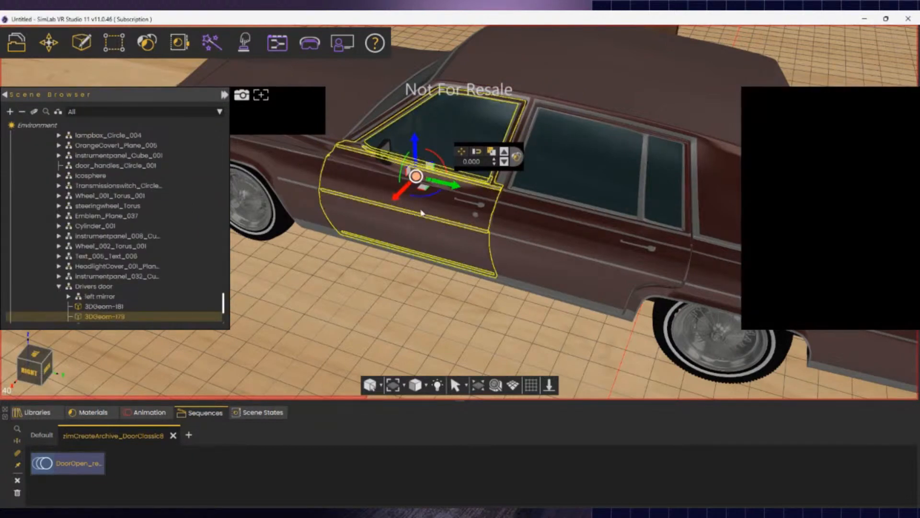
click(411, 214)
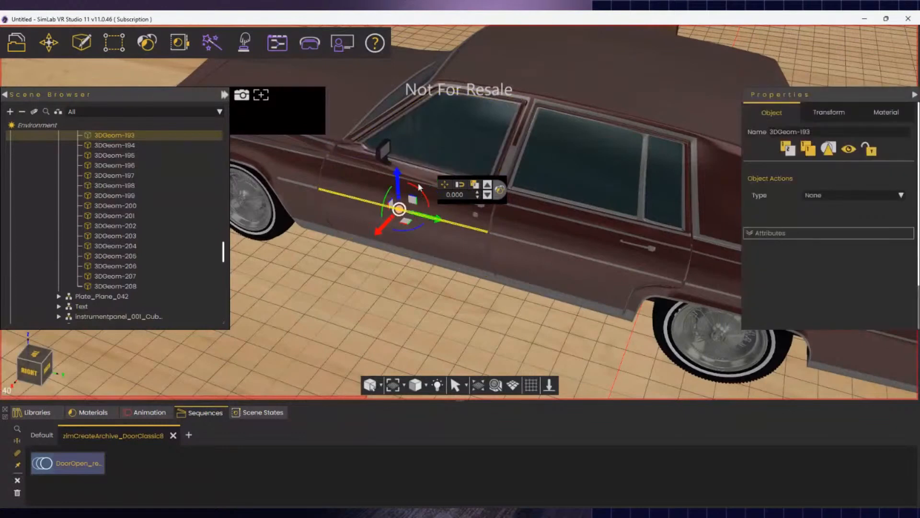
click(420, 182)
click(419, 181)
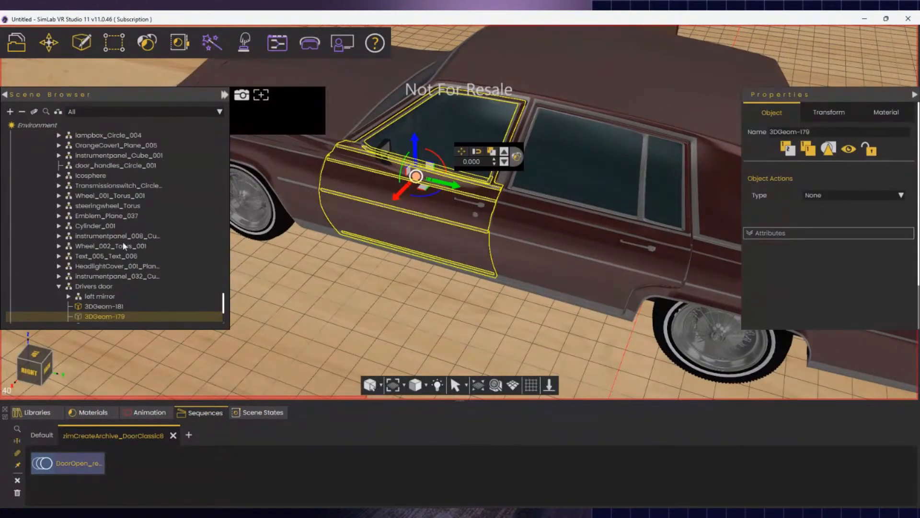
right_click(125, 320)
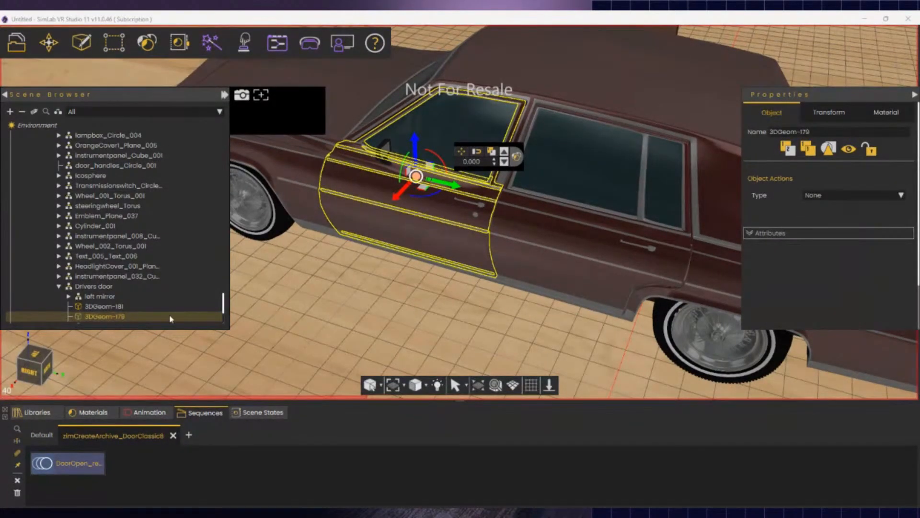
middle_drag(416, 297, 416, 293)
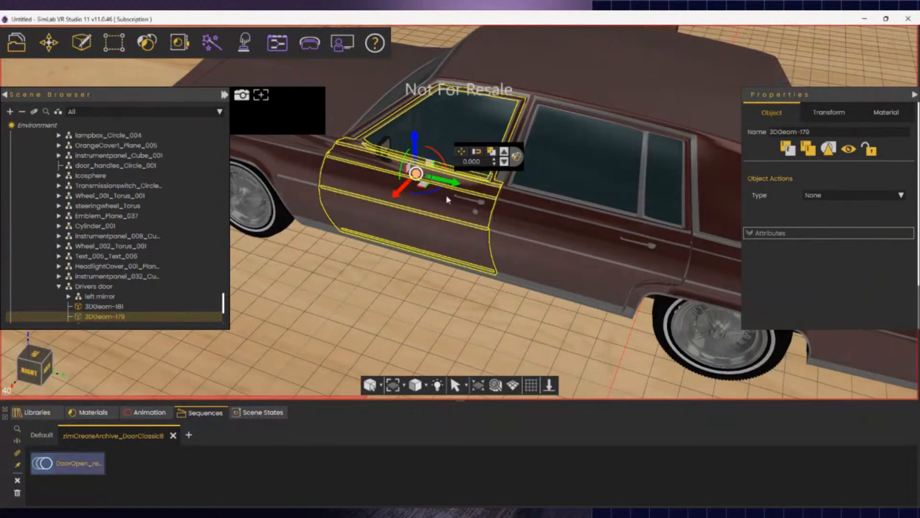
click(376, 330)
click(374, 324)
click(409, 181)
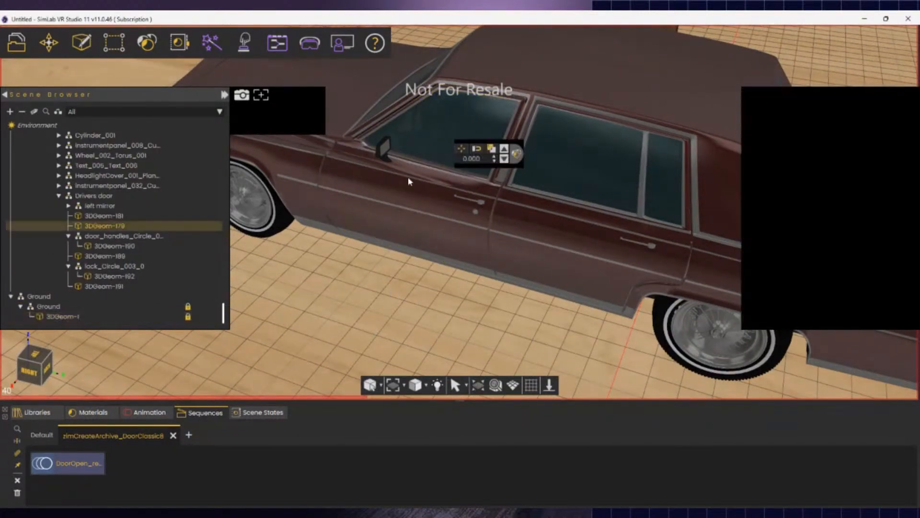
- Parent trim strips 3DGeom-193 and 3DGeom-195 to Drivers door
click(440, 220)
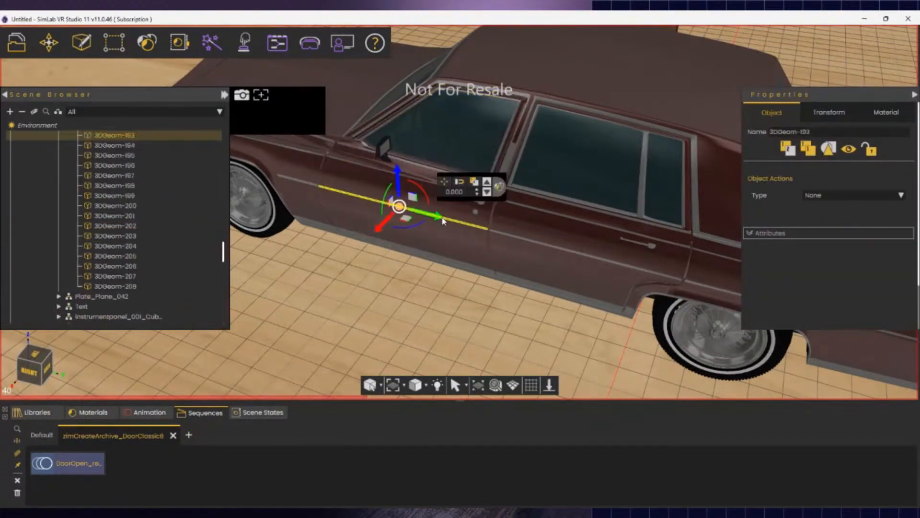
ctrl+click(428, 189)
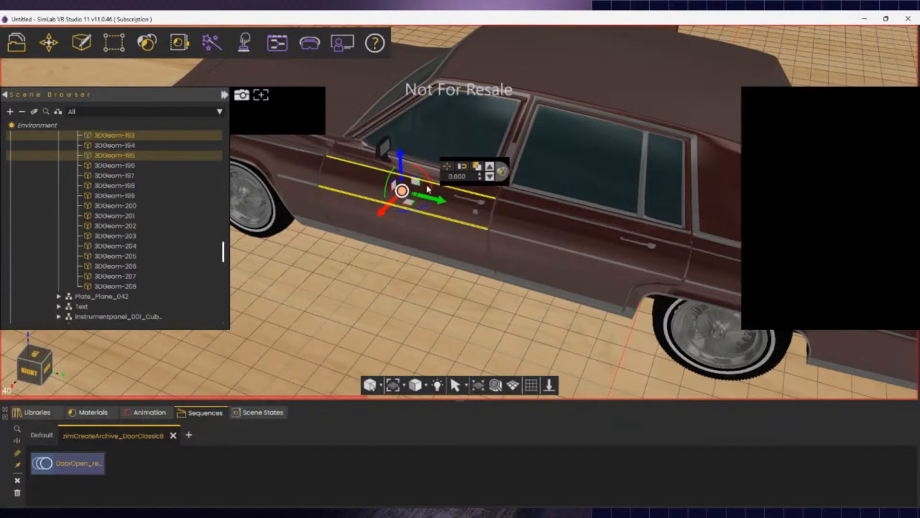
right_click(147, 138)
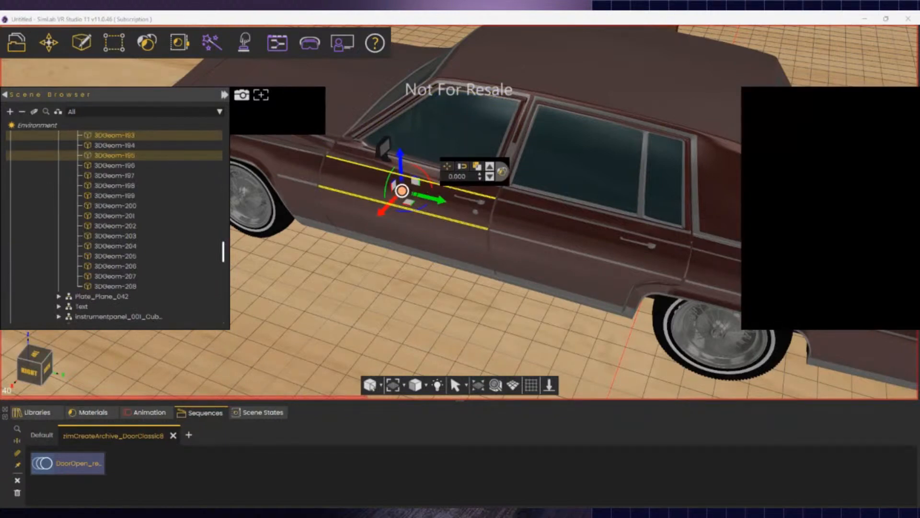
click(154, 185)
scroll(152, 187, up, 1)
scroll(144, 186, down, 3)
scroll(117, 242, up, 3)
scroll(114, 259, down, 6)
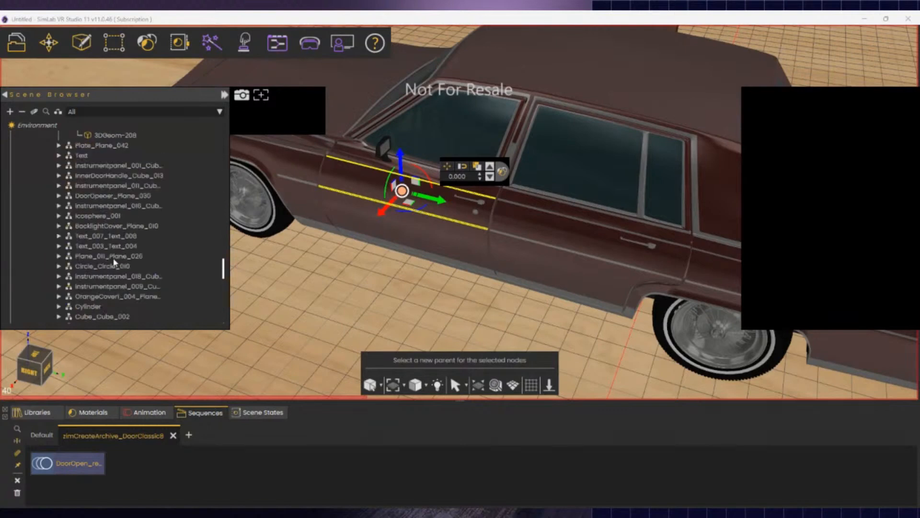
scroll(114, 262, down, 8)
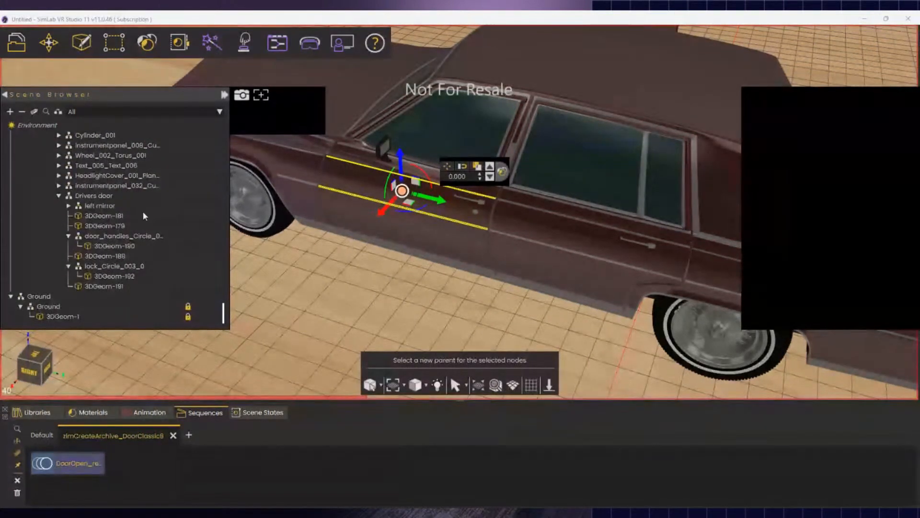
click(100, 197)
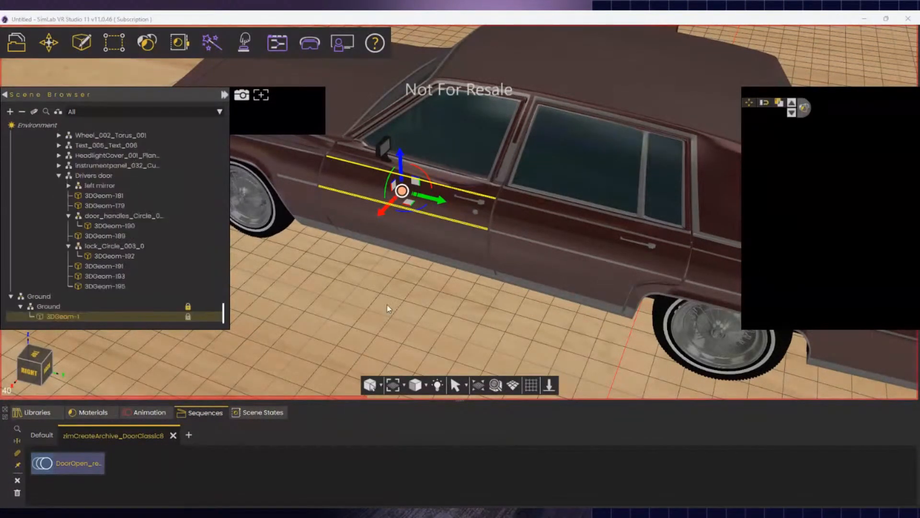
click(457, 219)
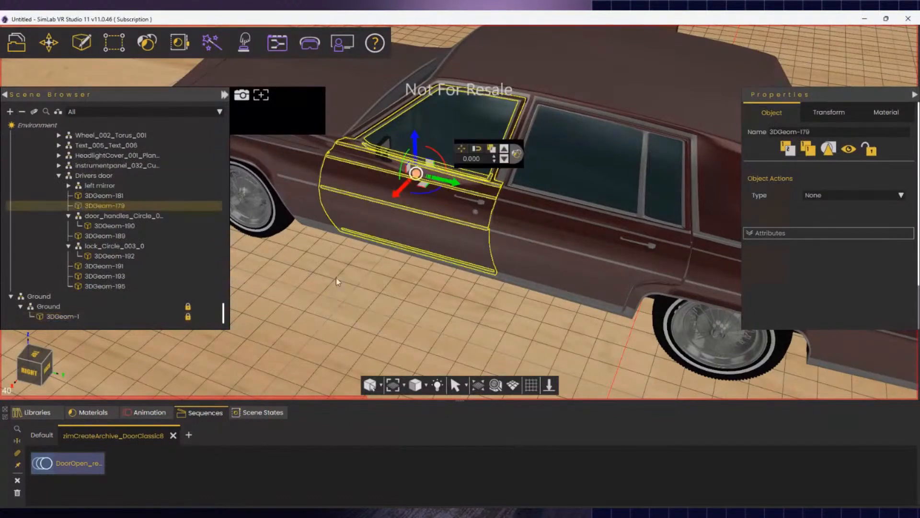
click(100, 176)
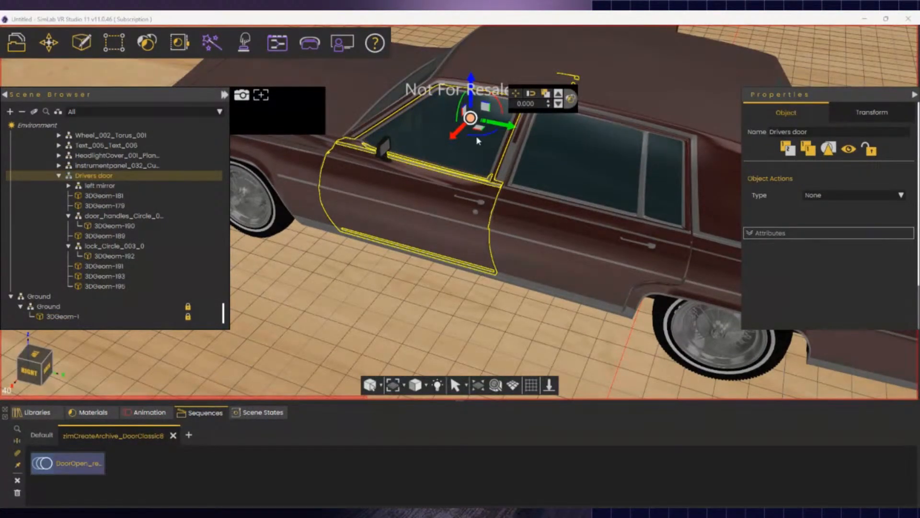
drag(482, 136, 481, 142)
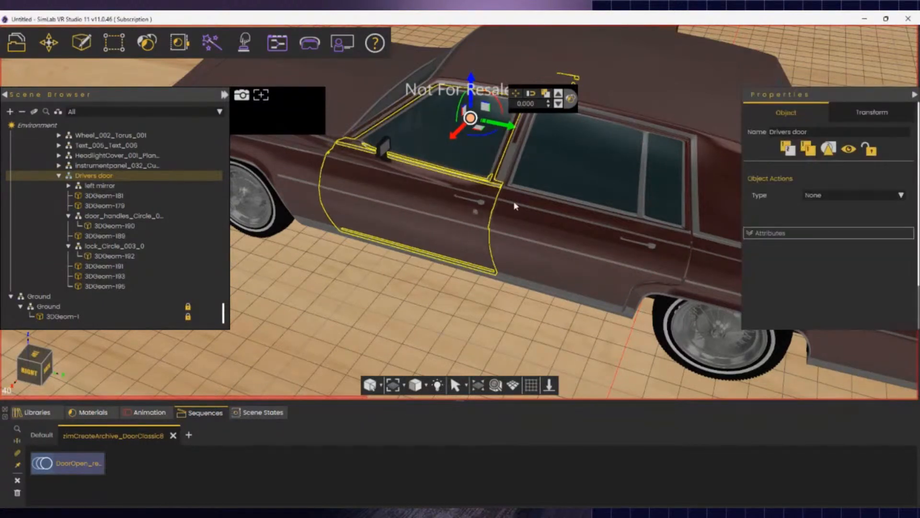
click(580, 85)
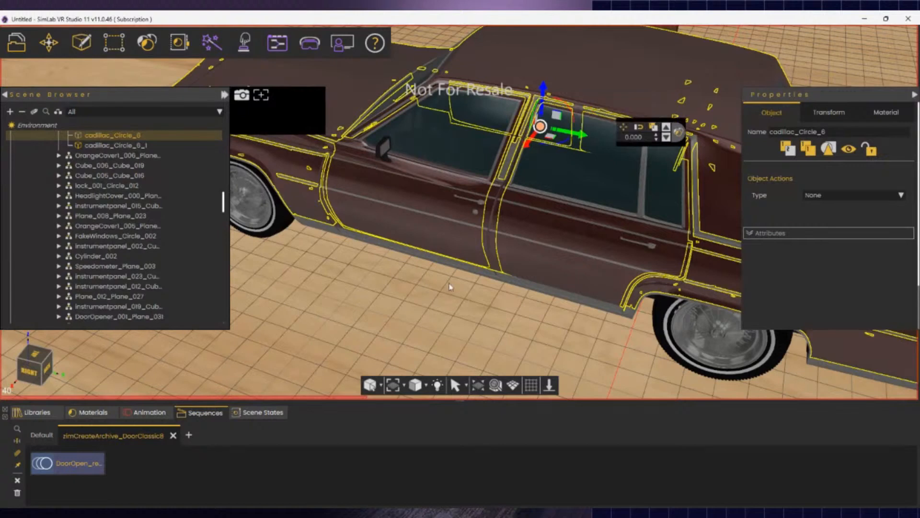
middle_drag(450, 285, 421, 268)
click(454, 279)
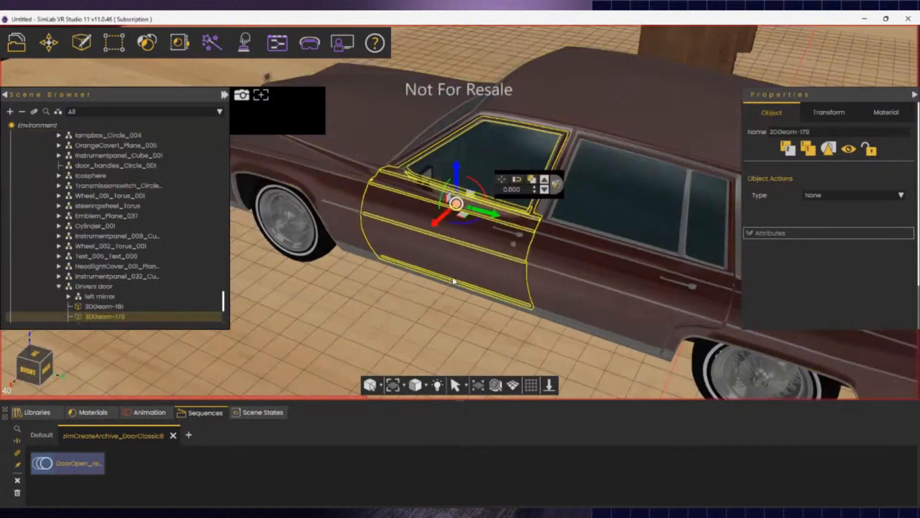
click(92, 287)
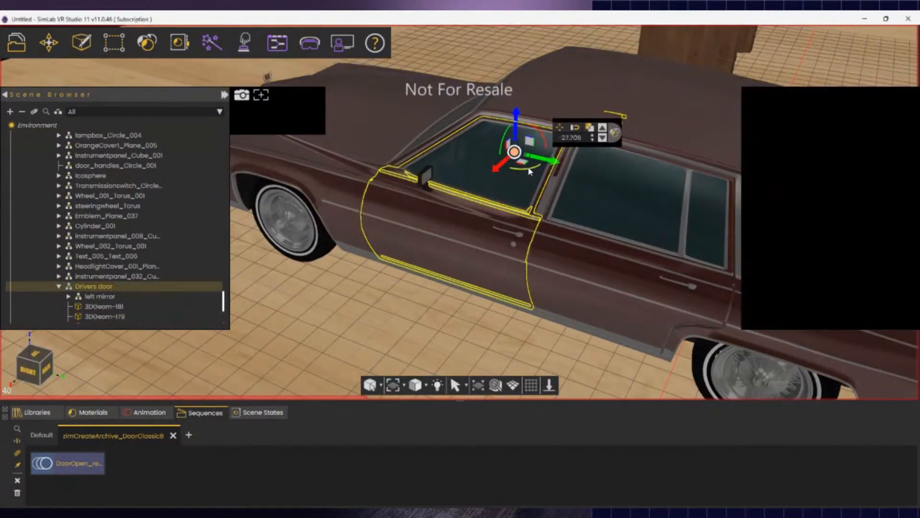
drag(529, 171, 454, 176)
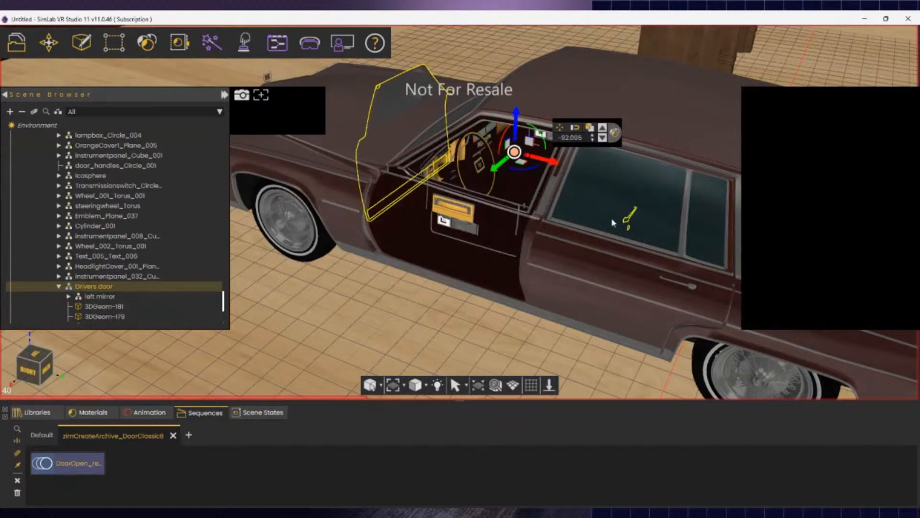
key(ctrl+z)
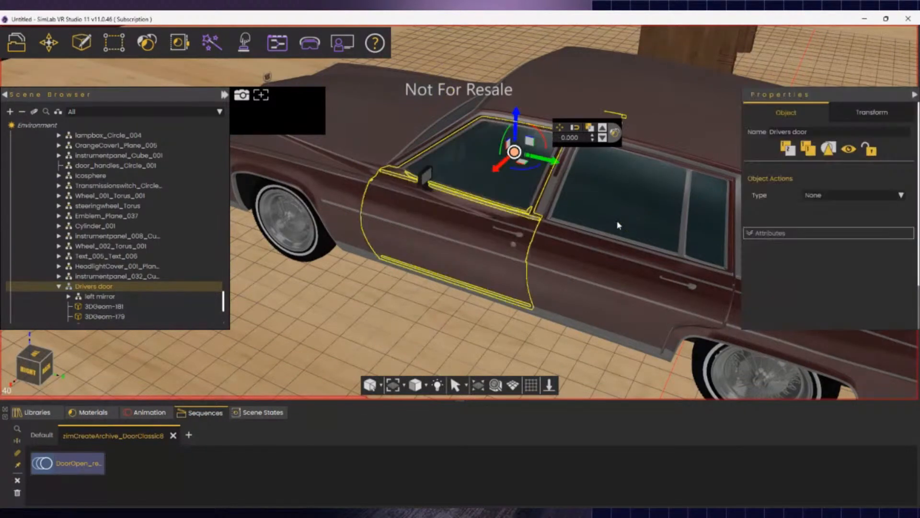
right_drag(480, 349, 916, 107)
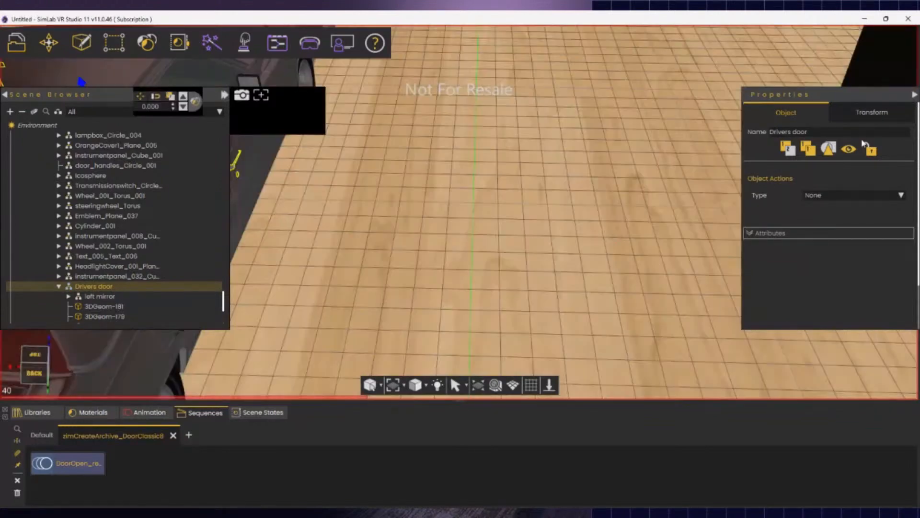
- Select the door lock mesh 3DGeom-192 and handle mesh 3DGeom-190
double_click(135, 287)
right_drag(453, 360, 425, 373)
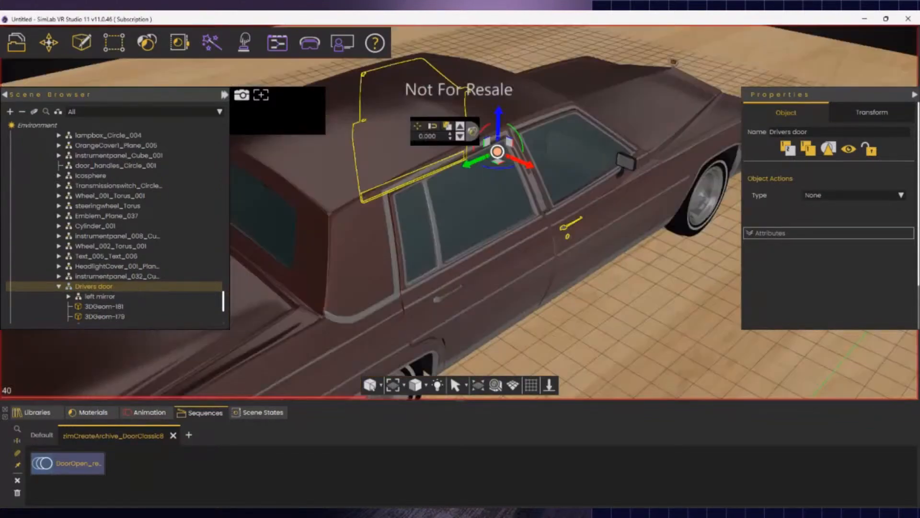
middle_drag(426, 373, 413, 231)
click(414, 232)
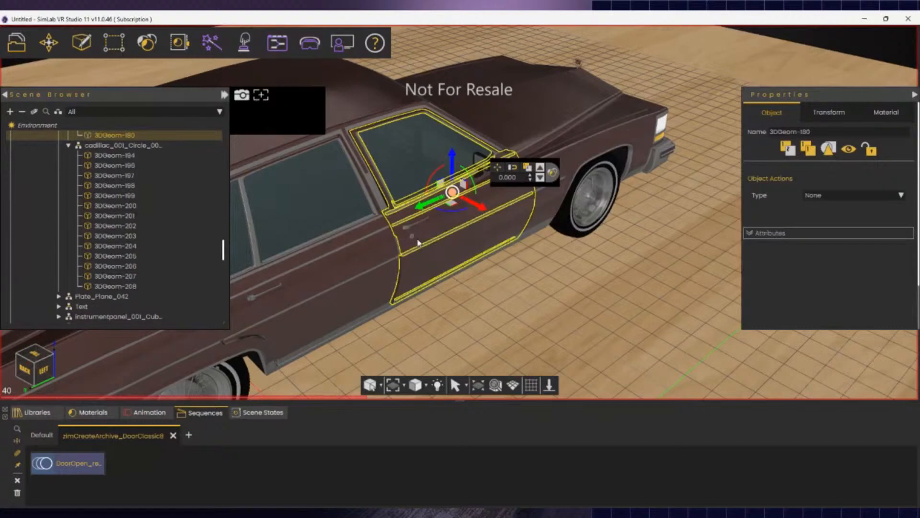
click(411, 233)
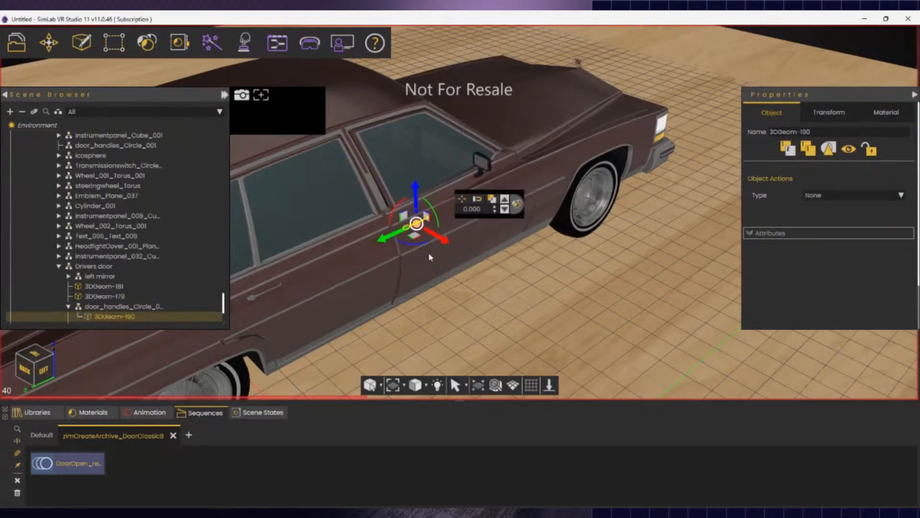
right_drag(427, 254, 434, 216)
key(w)
click(451, 173)
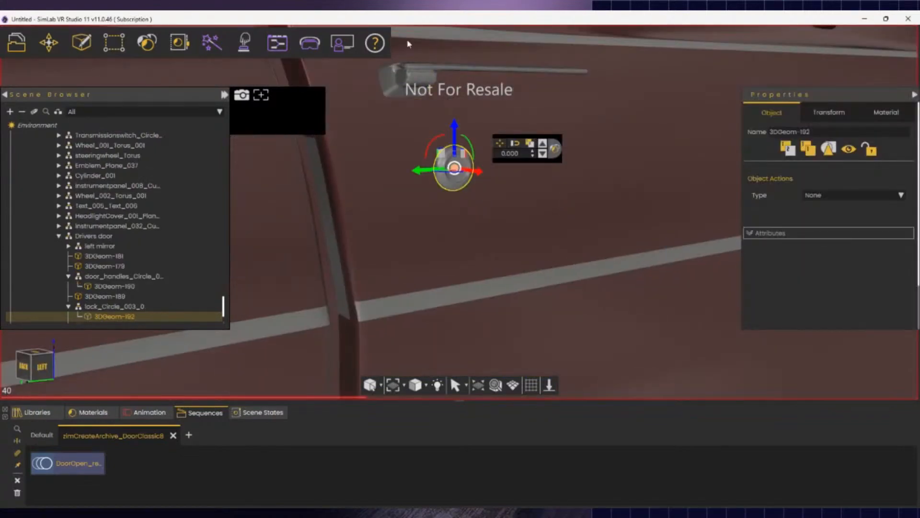
ctrl+click(416, 77)
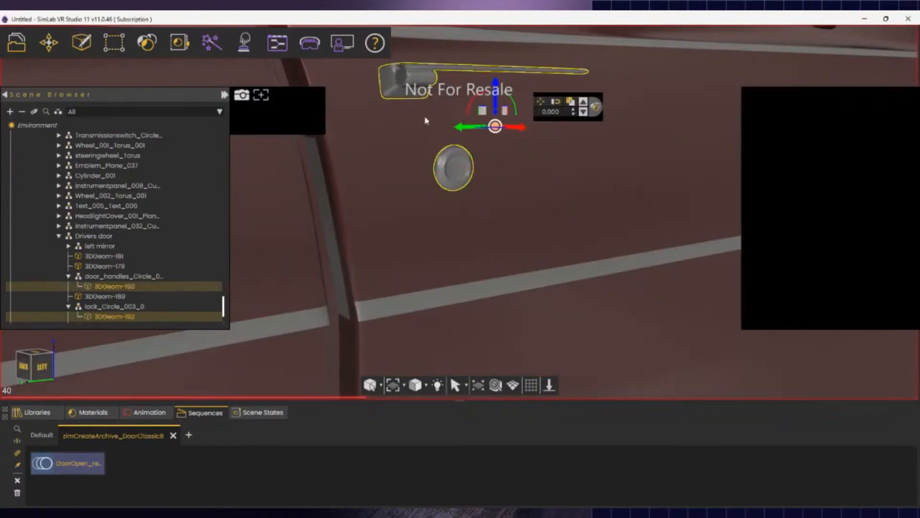
- Move 3DGeom-190 and 3DGeom-192 to a new parent node after the break-apart attempt is refused
right_click(139, 289)
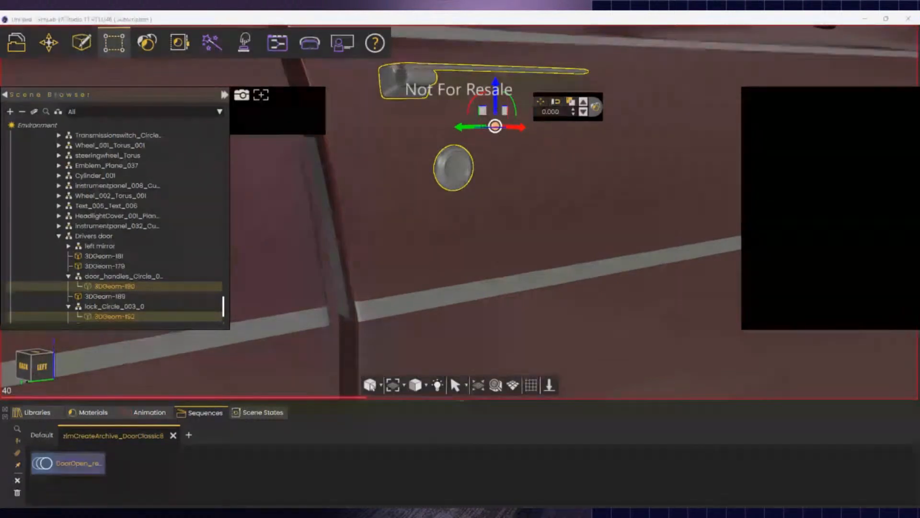
click(148, 97)
click(565, 281)
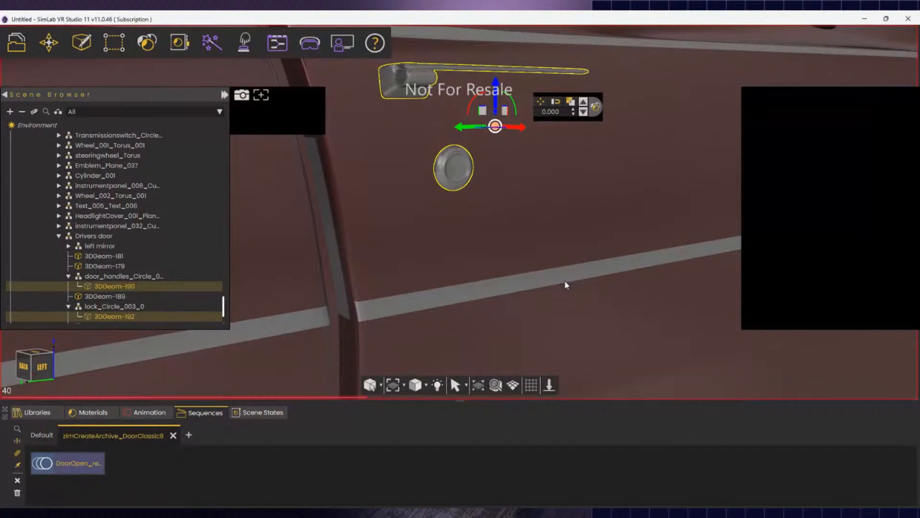
right_click(111, 288)
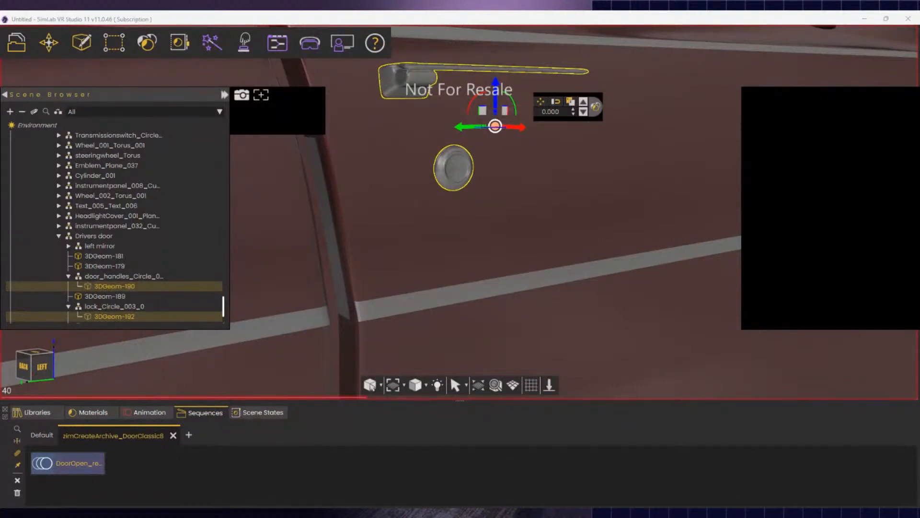
click(157, 340)
click(92, 176)
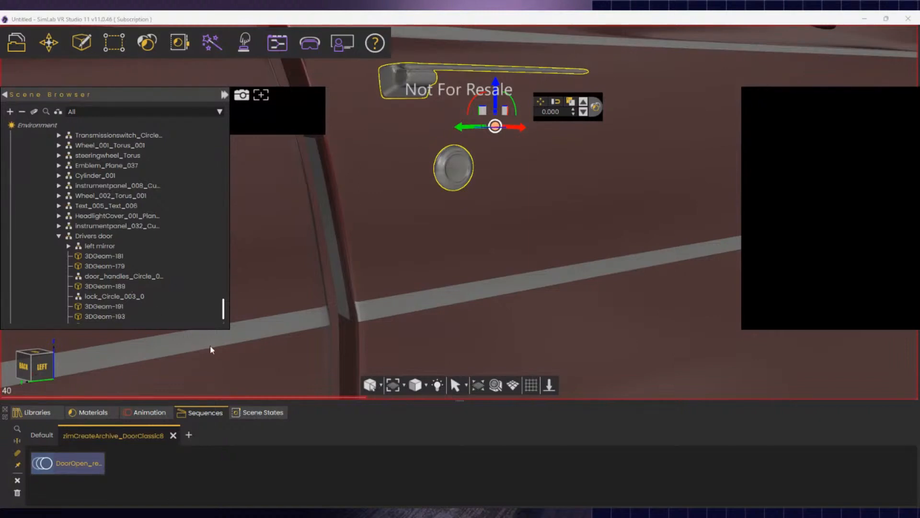
middle_drag(380, 294, 504, 360)
scroll(505, 360, down, 5)
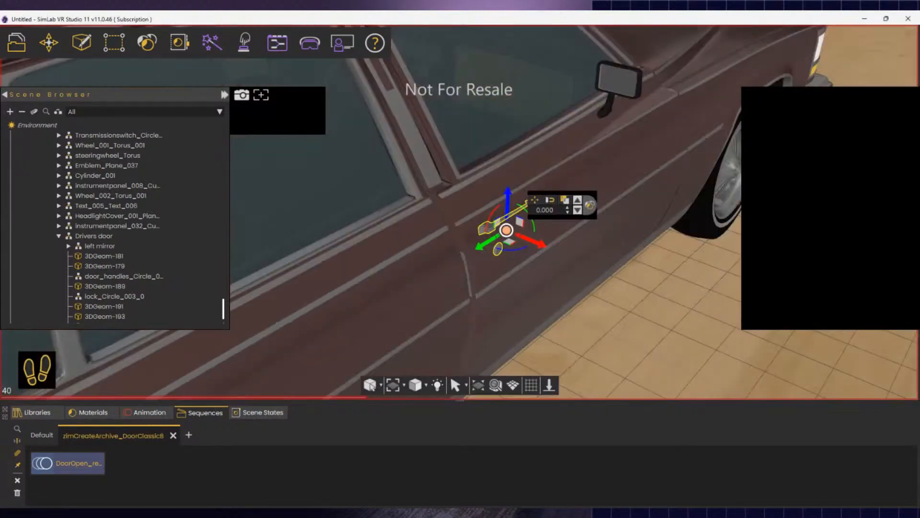
scroll(491, 325, down, 3)
middle_drag(412, 307, 767, 288)
click(501, 205)
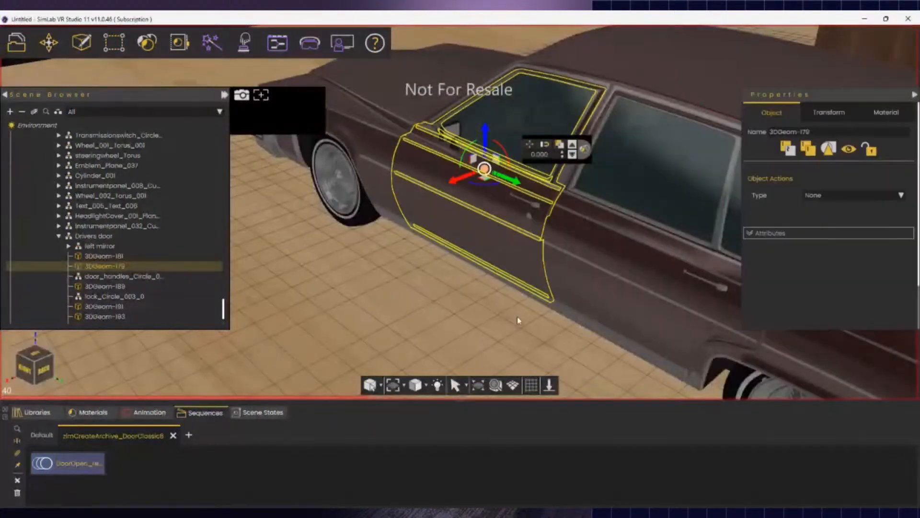
click(537, 207)
click(538, 208)
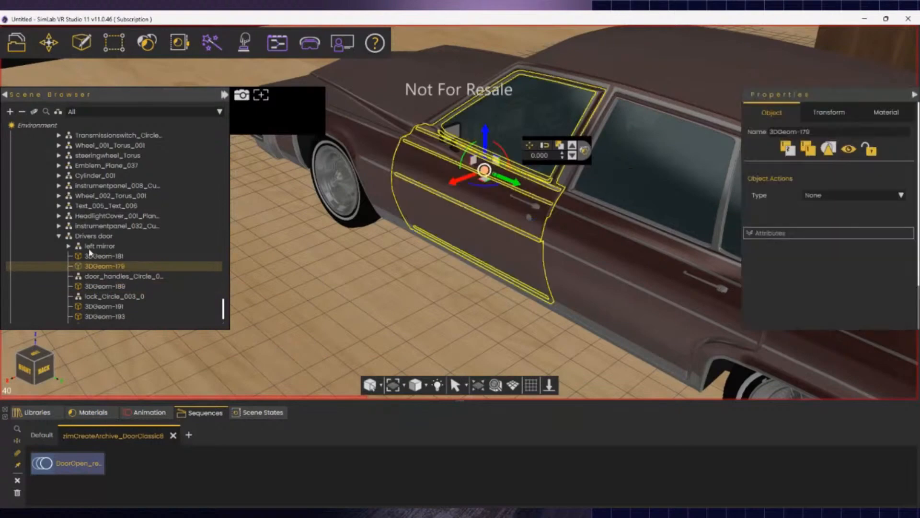
click(91, 236)
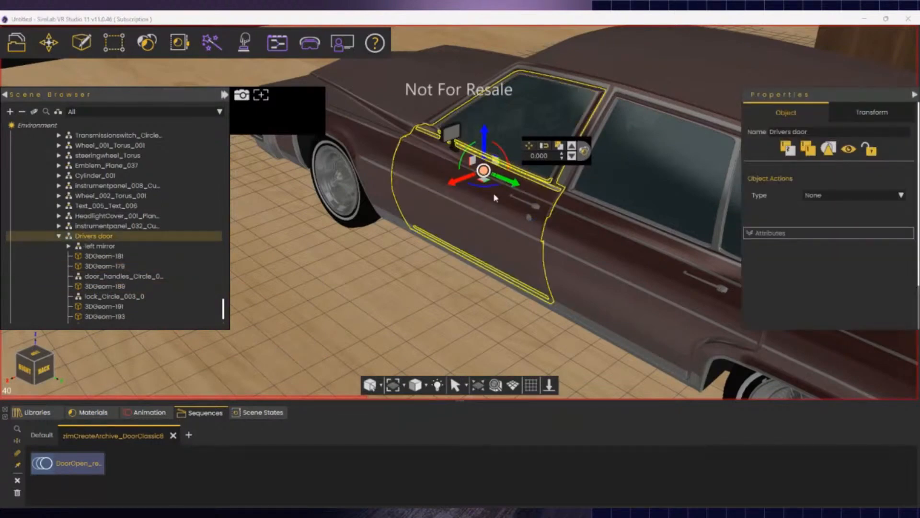
mouse_move(493, 193)
mouse_down()
mouse_move(420, 189)
mouse_move(480, 184)
mouse_up()
key(ctrl+z)
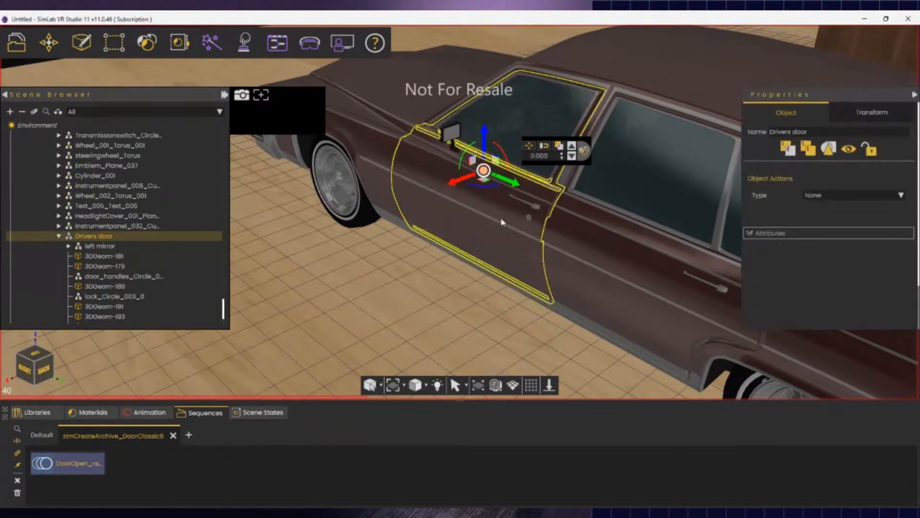
middle_drag(501, 219, 461, 274)
key(w)
right_drag(462, 276, 808, 254)
right_drag(493, 323, 719, 231)
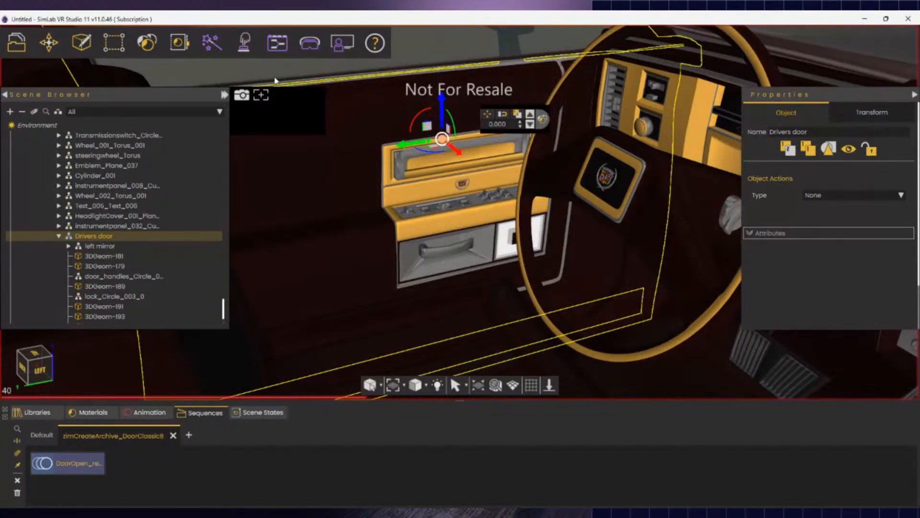
click(381, 184)
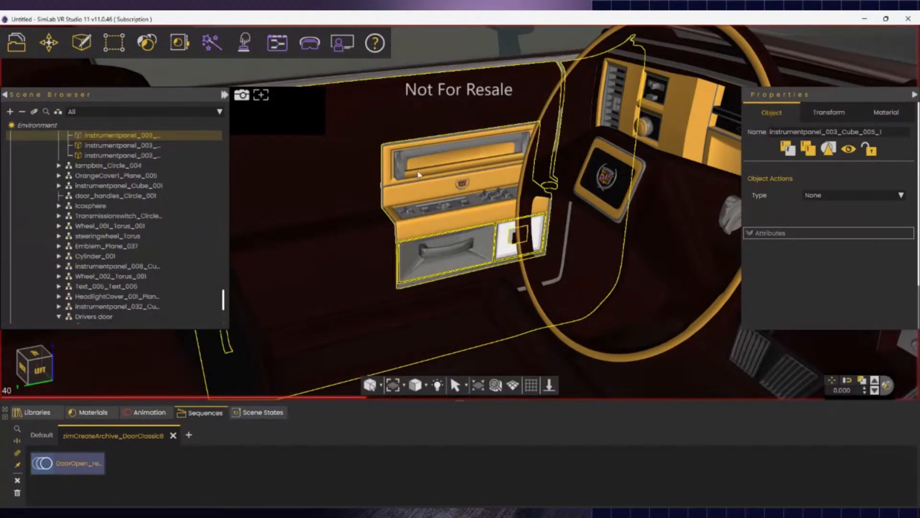
drag(365, 292, 612, 328)
right_drag(612, 327, 452, 172)
drag(452, 173, 894, 155)
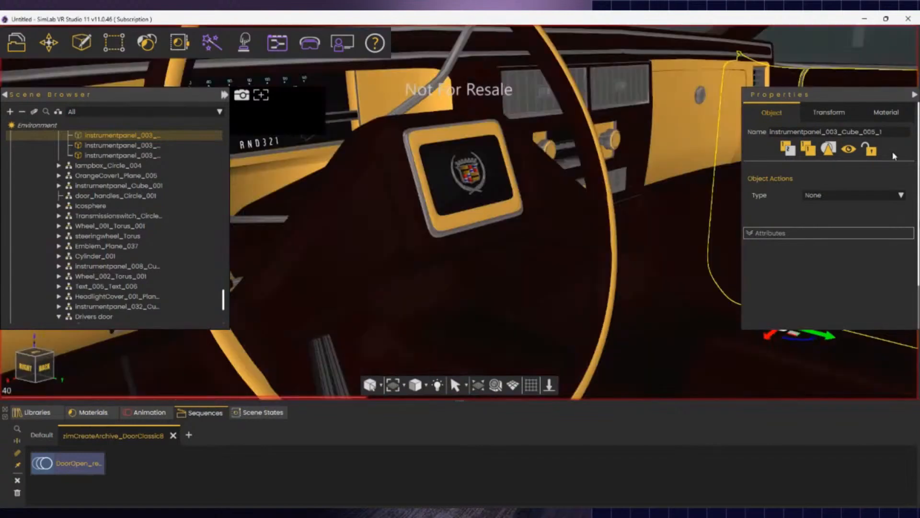
drag(582, 145, 680, 173)
right_drag(680, 173, 451, 199)
scroll(412, 247, down, 3)
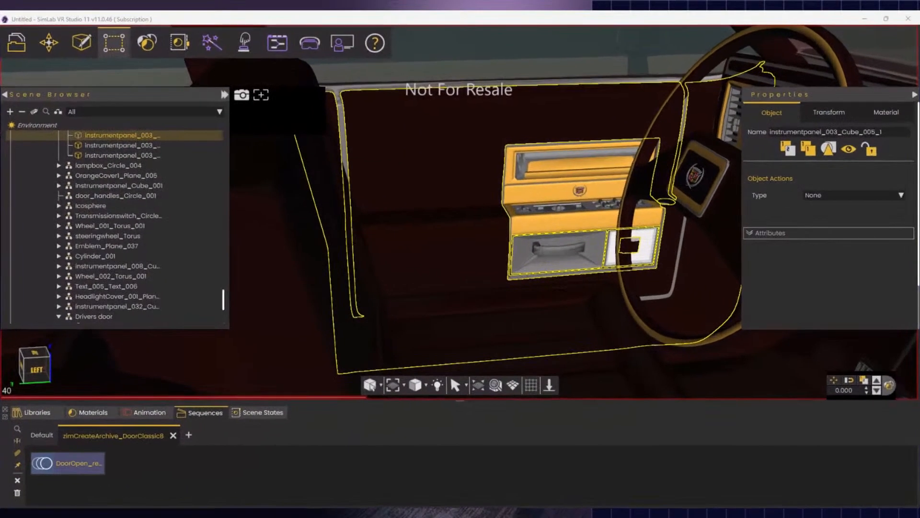
middle_drag(528, 273, 548, 286)
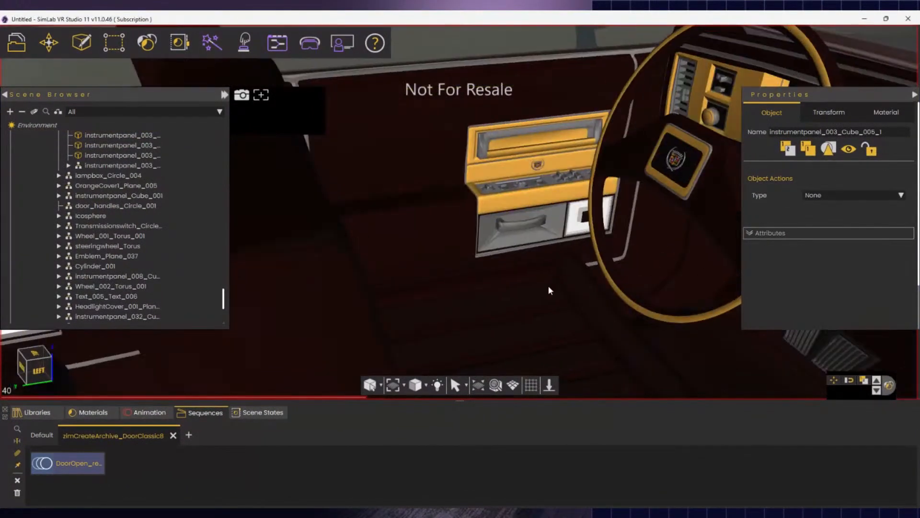
click(368, 176)
click(526, 145)
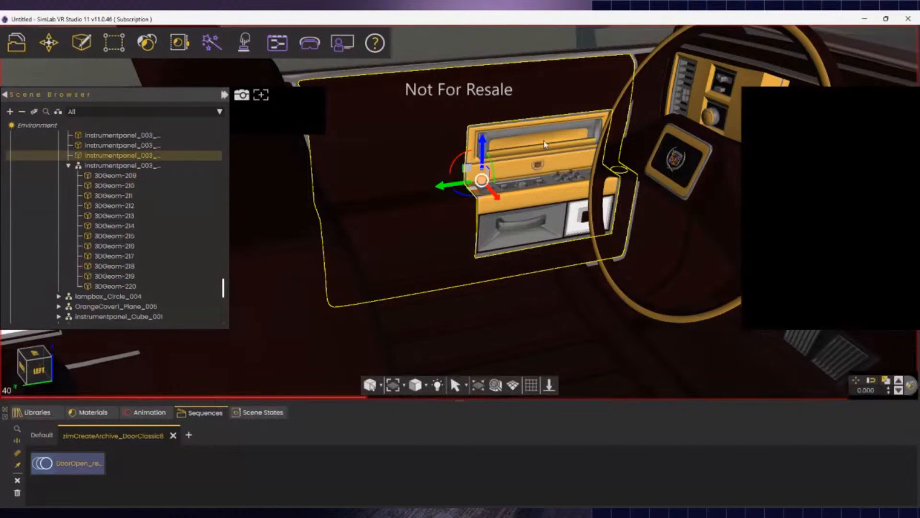
click(504, 186)
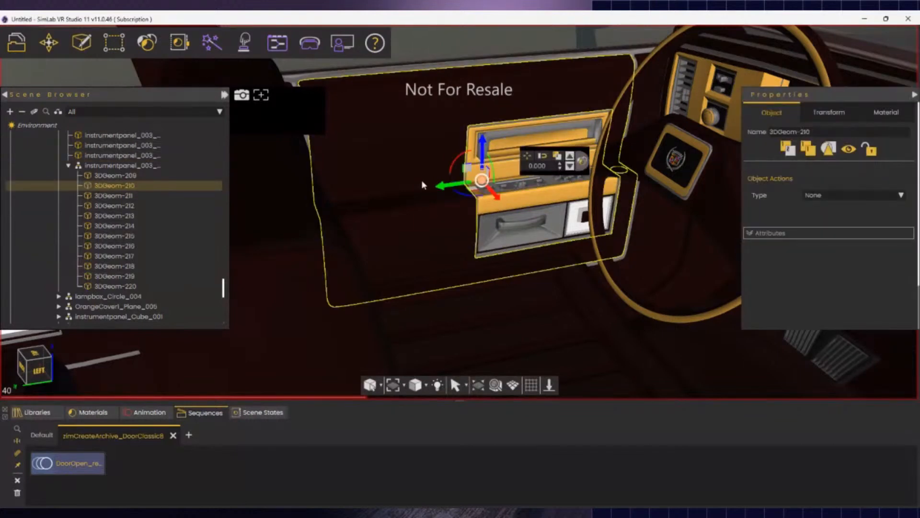
click(523, 139)
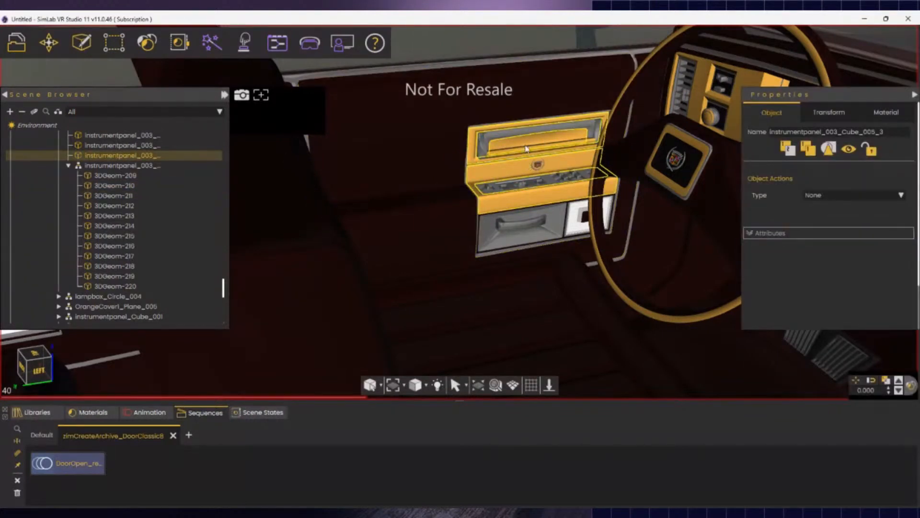
scroll(527, 153, up, 3)
click(513, 194)
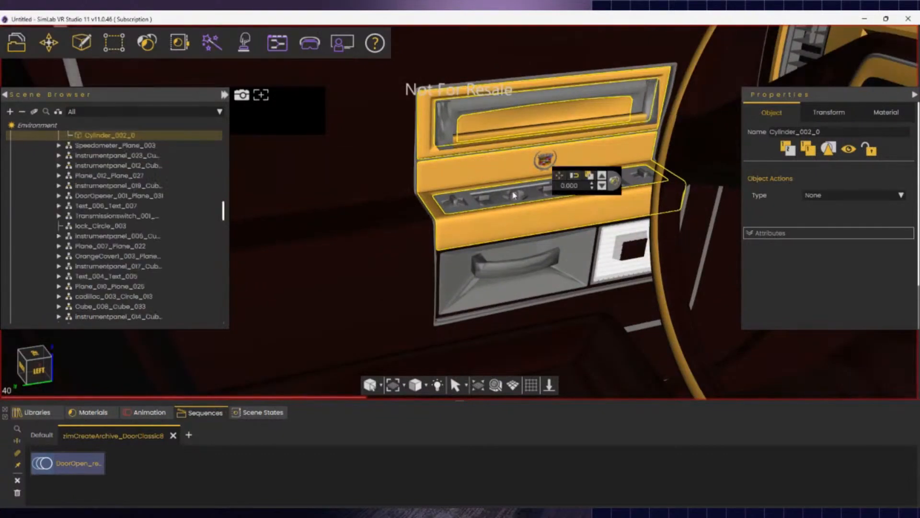
middle_drag(511, 223, 459, 265)
scroll(458, 266, up, 5)
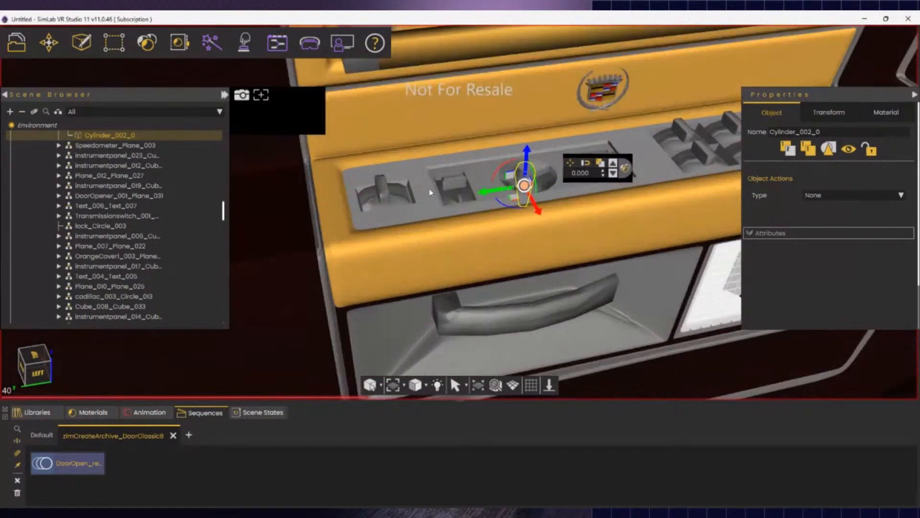
click(390, 203)
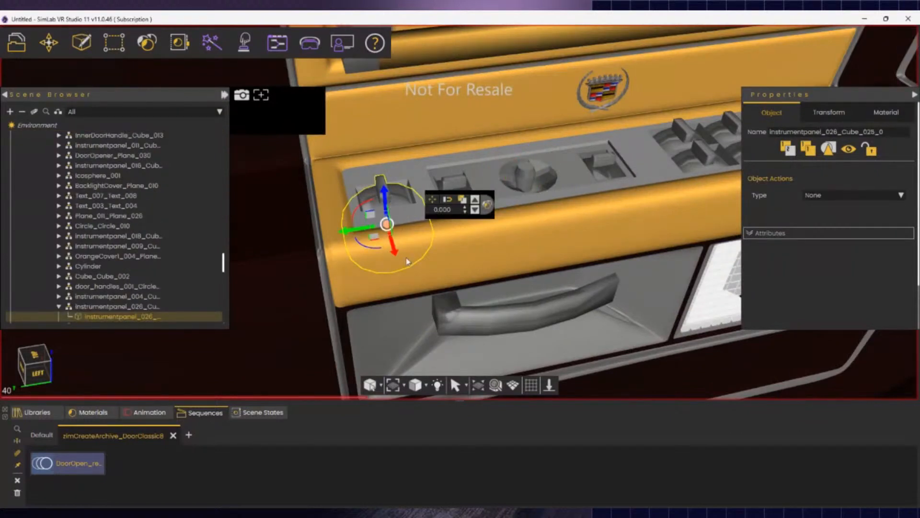
middle_drag(514, 222, 457, 201)
scroll(605, 263, down, 5)
scroll(604, 263, down, 3)
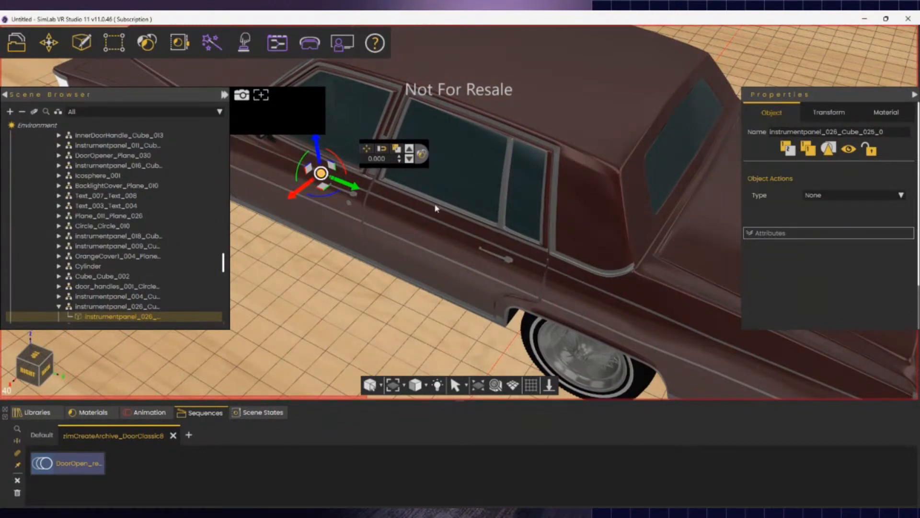
right_drag(415, 199, 815, 39)
scroll(356, 173, down, 5)
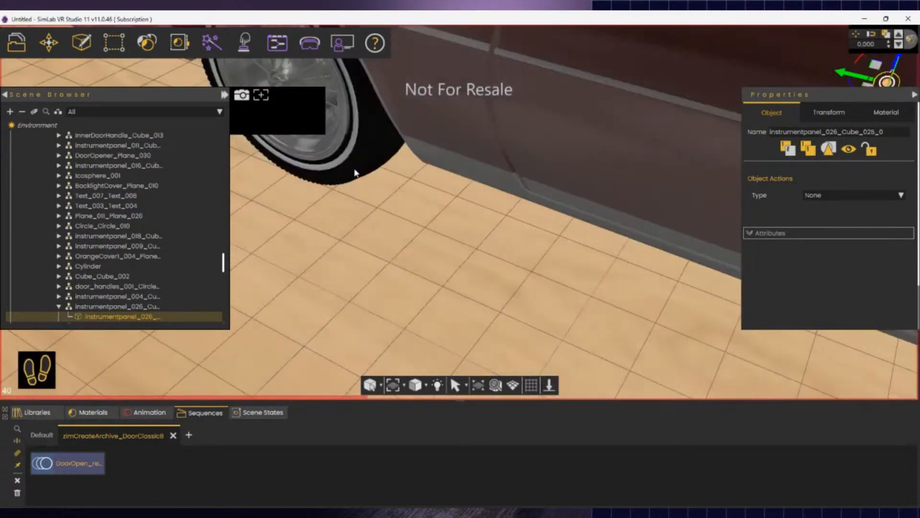
right_drag(414, 104, 521, 244)
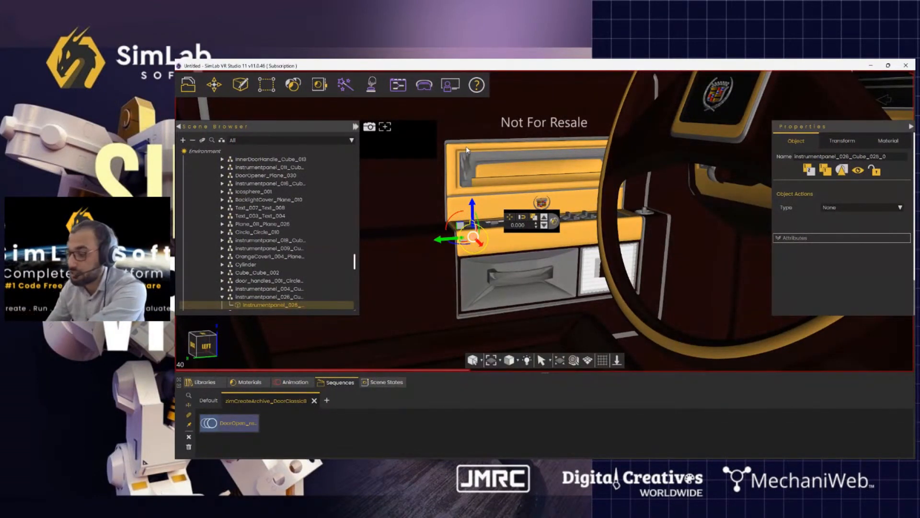
- In object selection mode, select the whole instrumentpanel_003_Cube_005 group from the Scene Browser
click(513, 271)
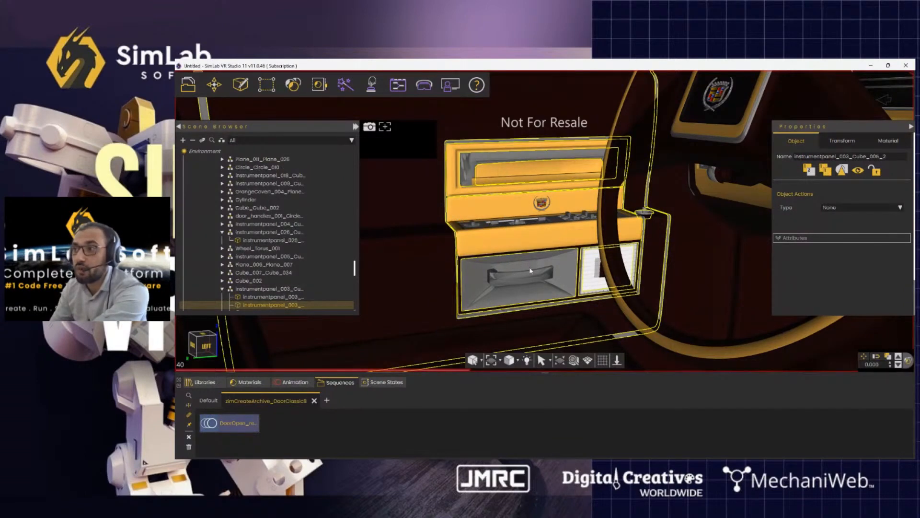
click(267, 90)
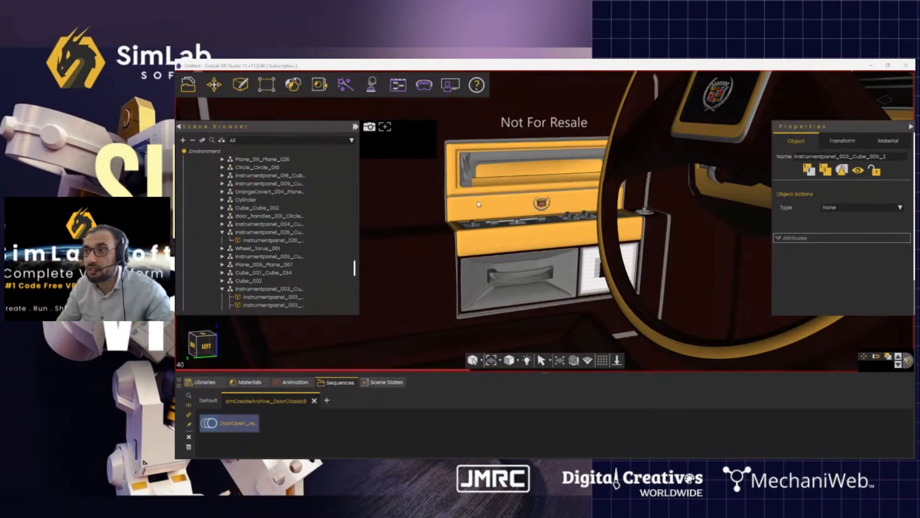
click(507, 226)
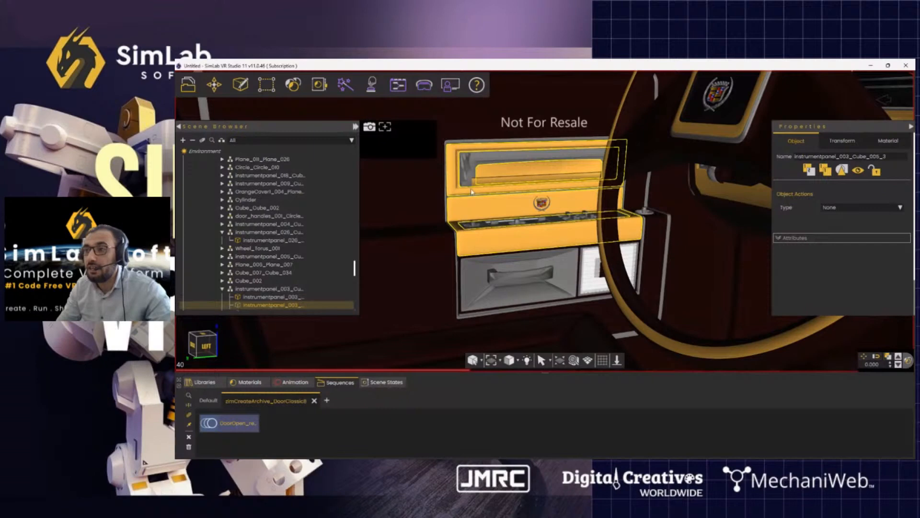
click(510, 227)
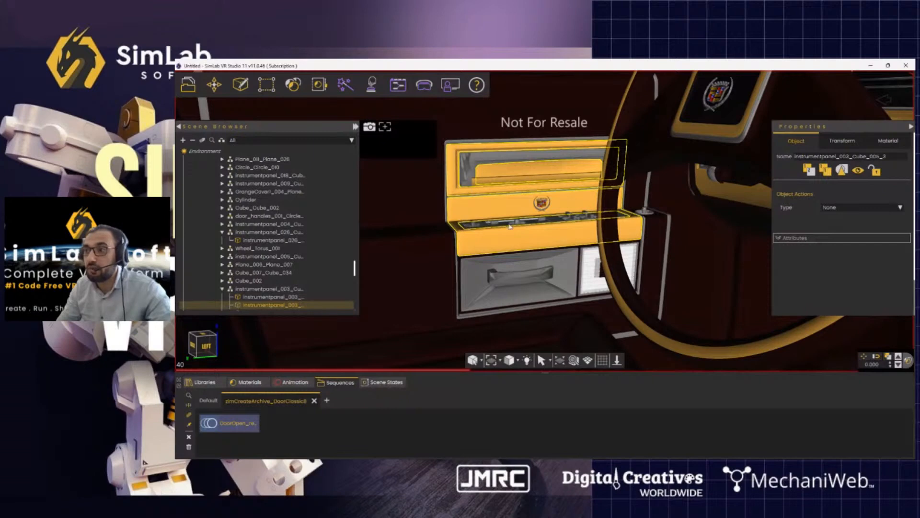
click(256, 290)
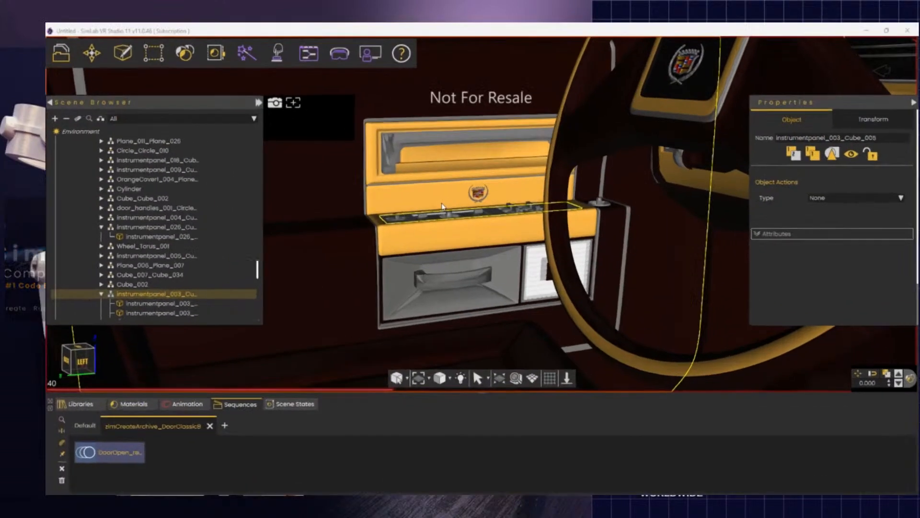
scroll(508, 226, up, 3)
scroll(414, 220, up, 2)
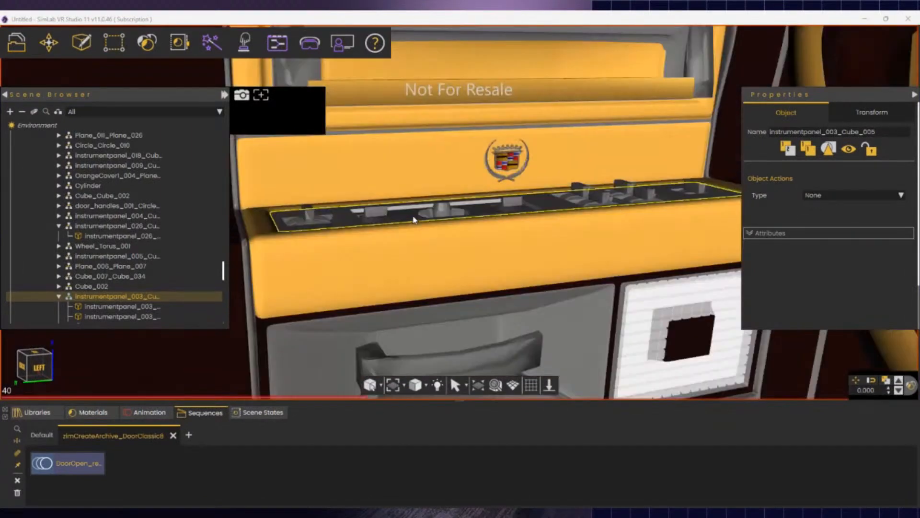
drag(496, 232, 497, 304)
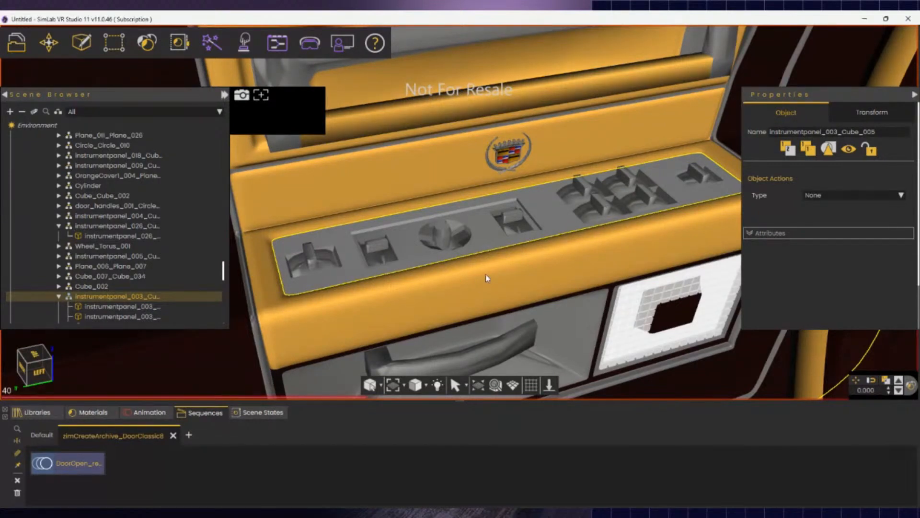
drag(511, 273, 517, 295)
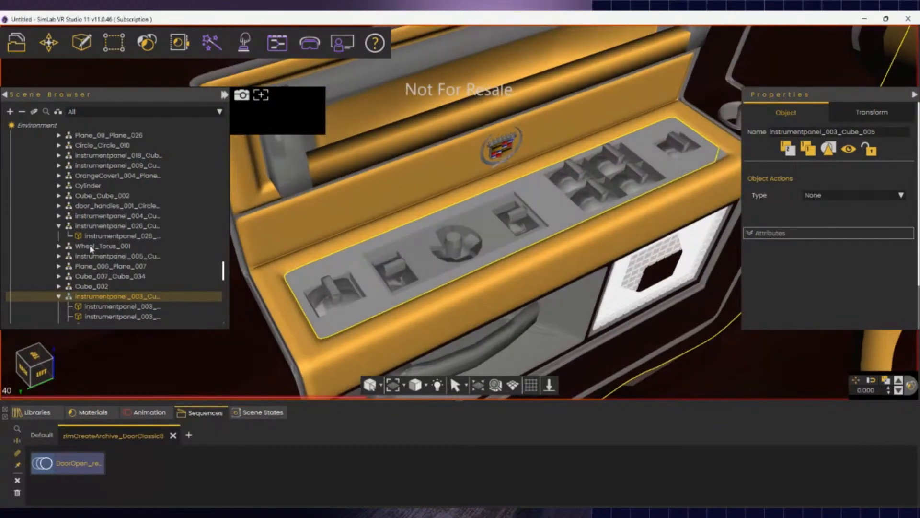
click(112, 45)
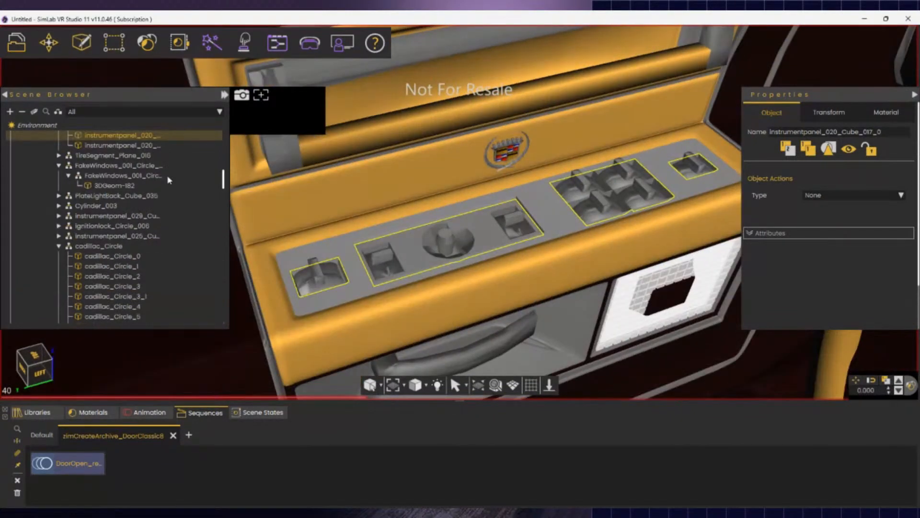
scroll(231, 259, up, 3)
scroll(451, 310, down, 6)
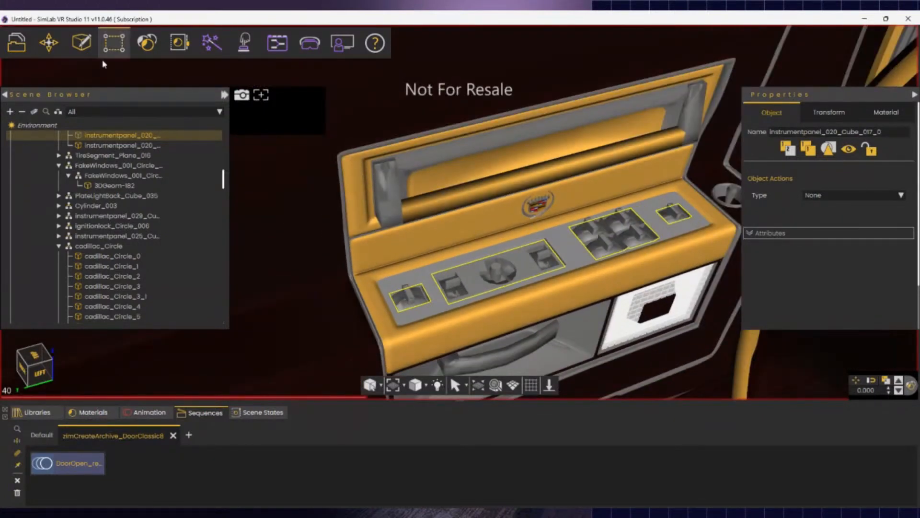
click(115, 44)
click(326, 186)
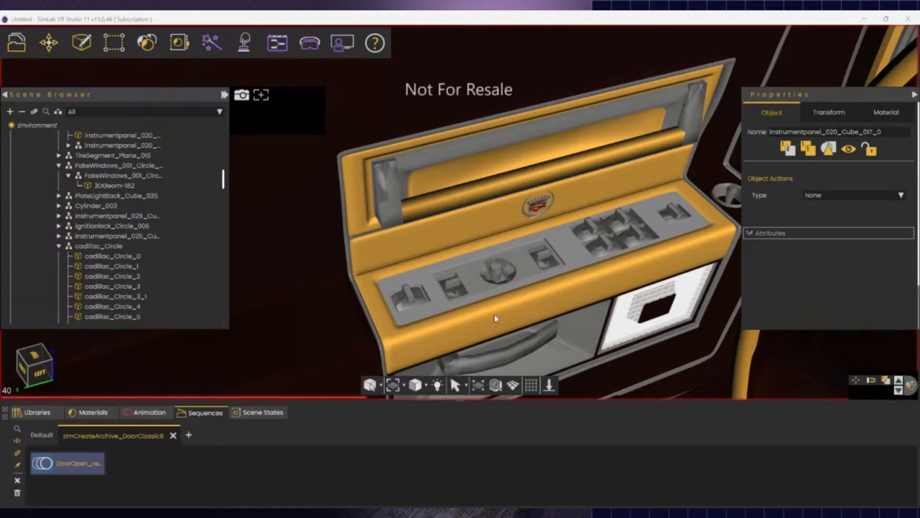
click(420, 300)
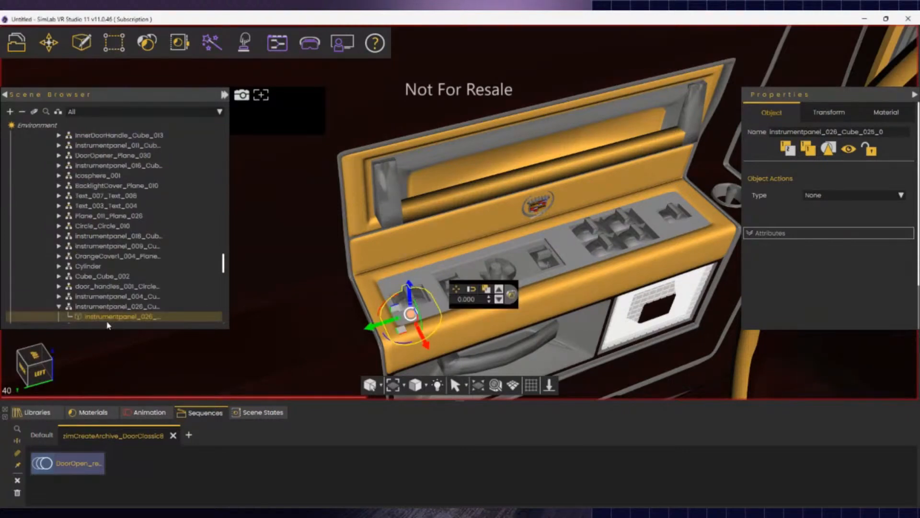
click(457, 284)
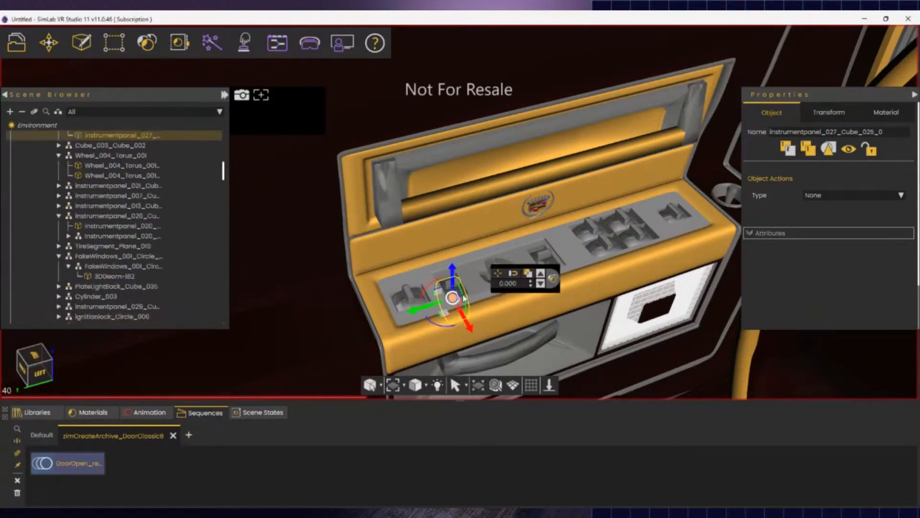
click(503, 269)
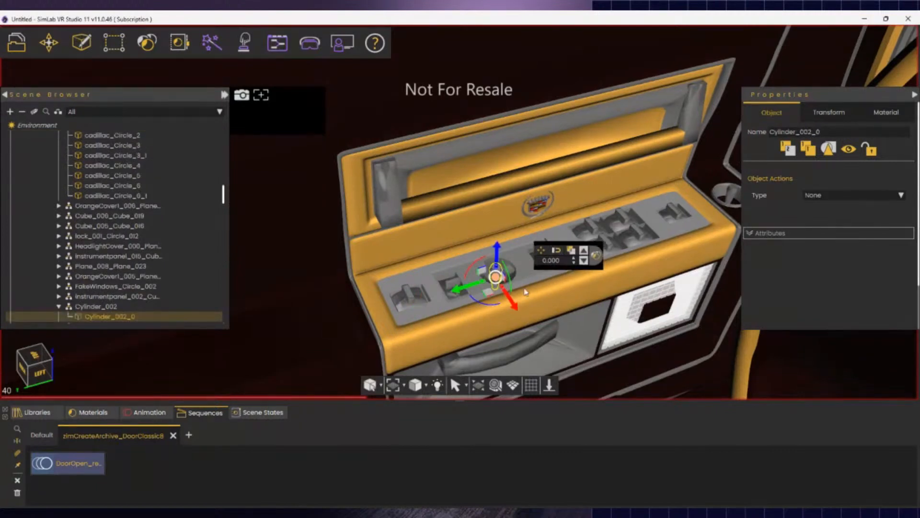
middle_drag(526, 292, 549, 290)
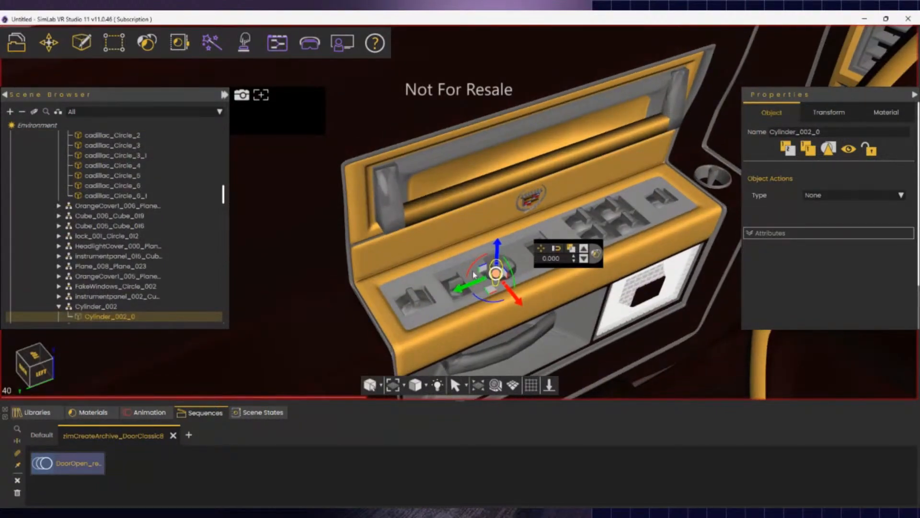
click(414, 301)
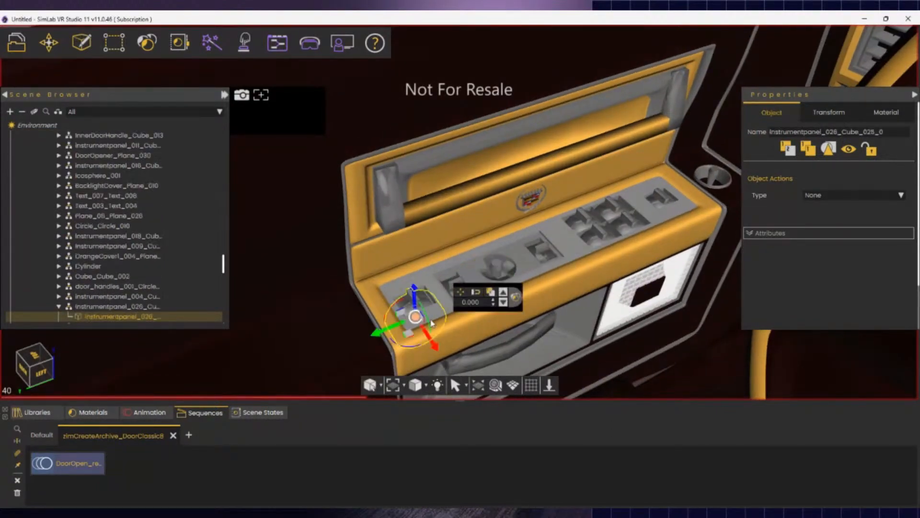
ctrl+click(461, 281)
ctrl+click(493, 267)
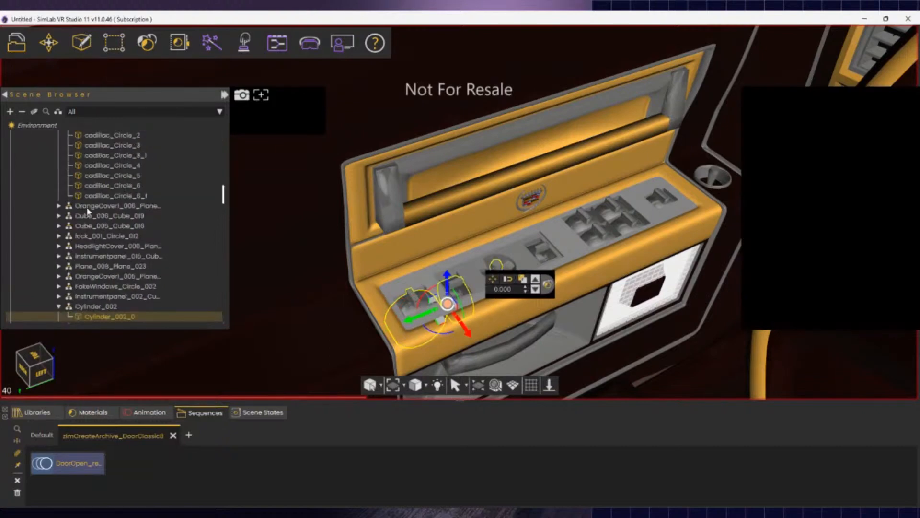
middle_drag(534, 250, 442, 232)
scroll(479, 234, down, 5)
key(w)
right_drag(442, 232, 393, 219)
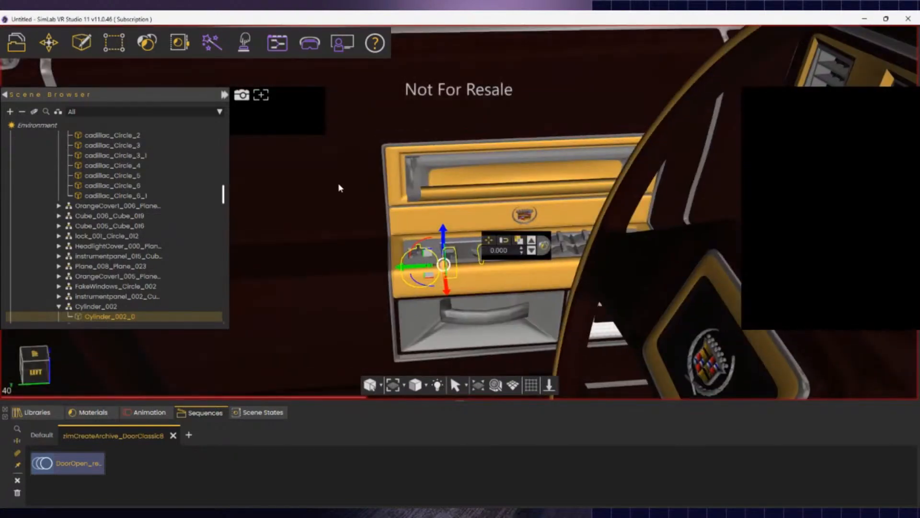
click(402, 215)
- Select panel piece 3DGeom-223 and its parent group instrumentpanel_003_Cube_005
click(385, 159)
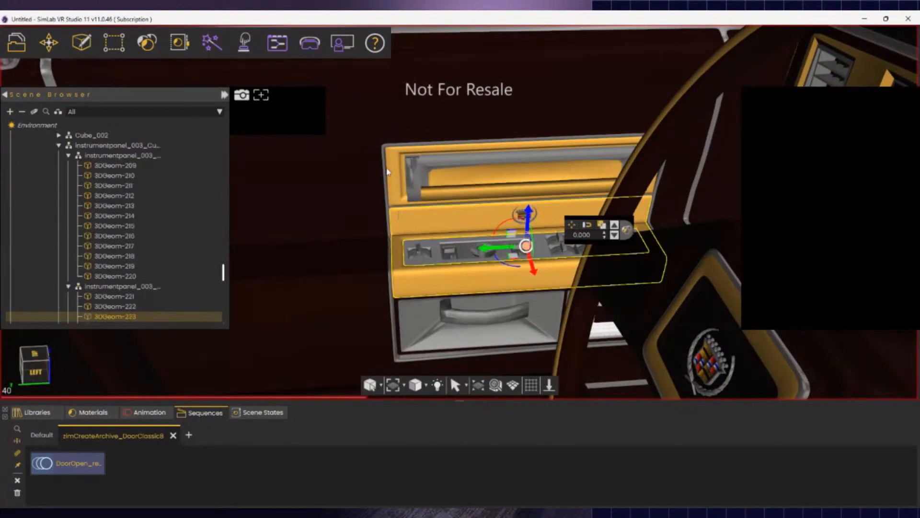
click(100, 147)
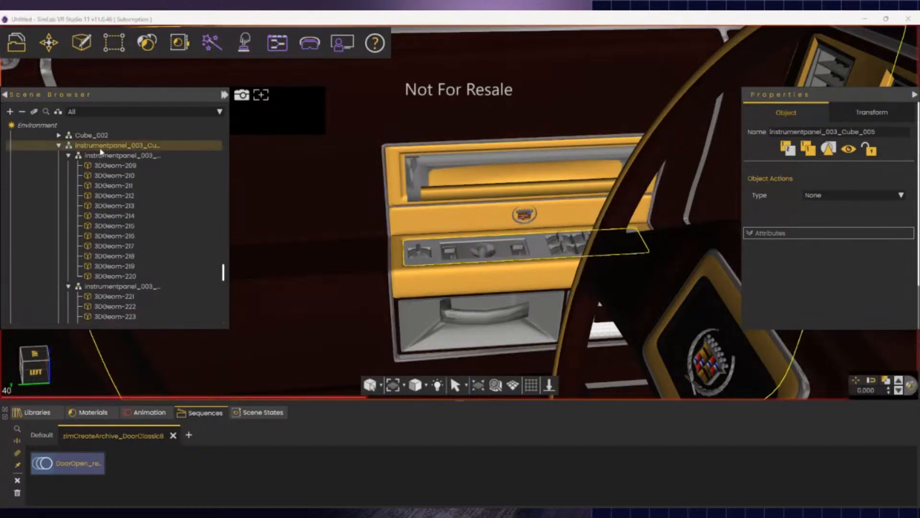
right_drag(383, 293, 686, 244)
key(s)
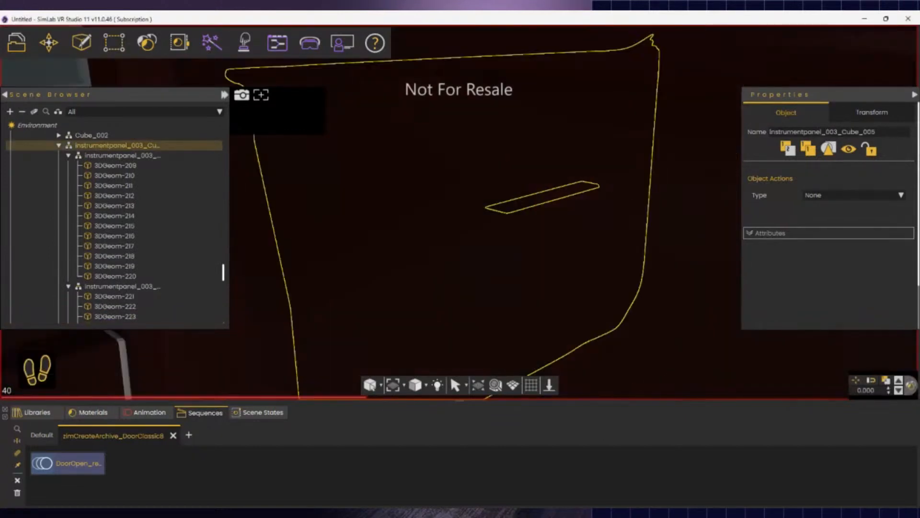
key(w)
right_drag(456, 202, 457, 261)
scroll(184, 123, up, 2)
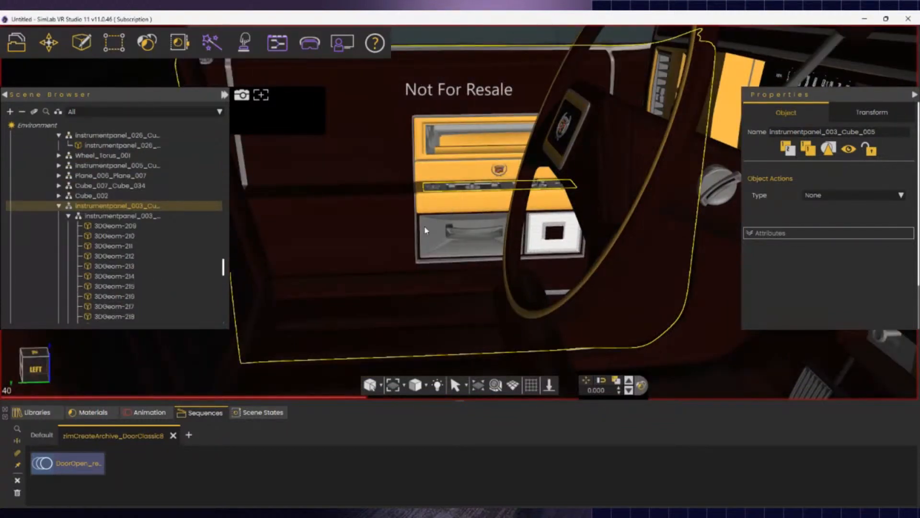
- Set the instrumentpanel_003_Cube_005 group's parent to the Drivers door node
right_click(112, 203)
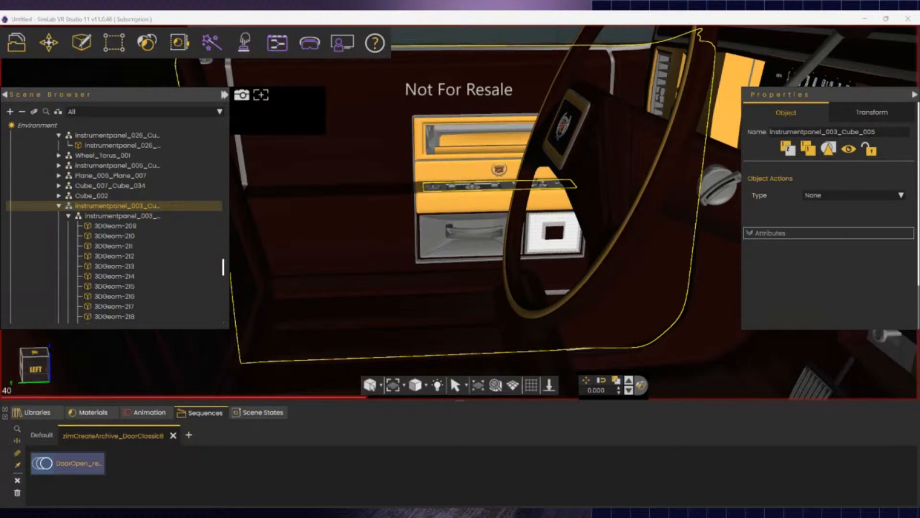
click(153, 258)
scroll(128, 244, down, 16)
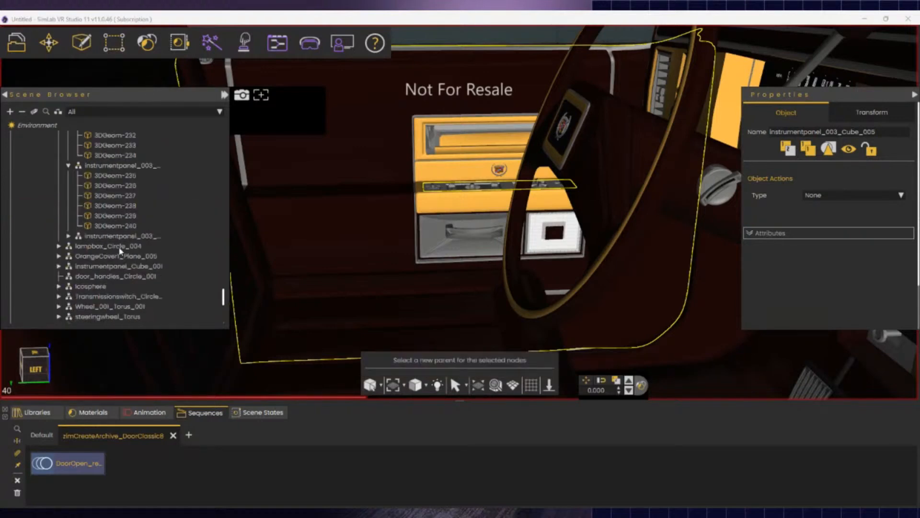
scroll(119, 251, down, 2)
scroll(121, 254, up, 4)
scroll(127, 290, down, 1)
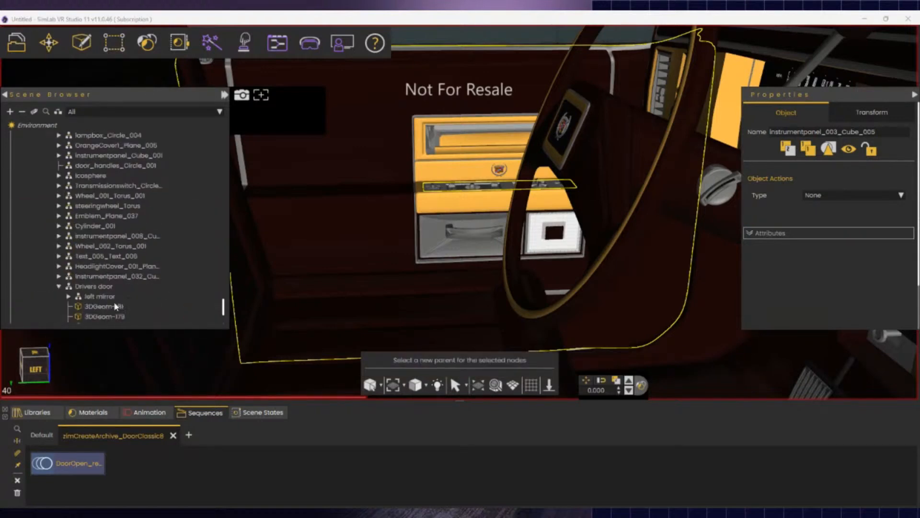
click(96, 287)
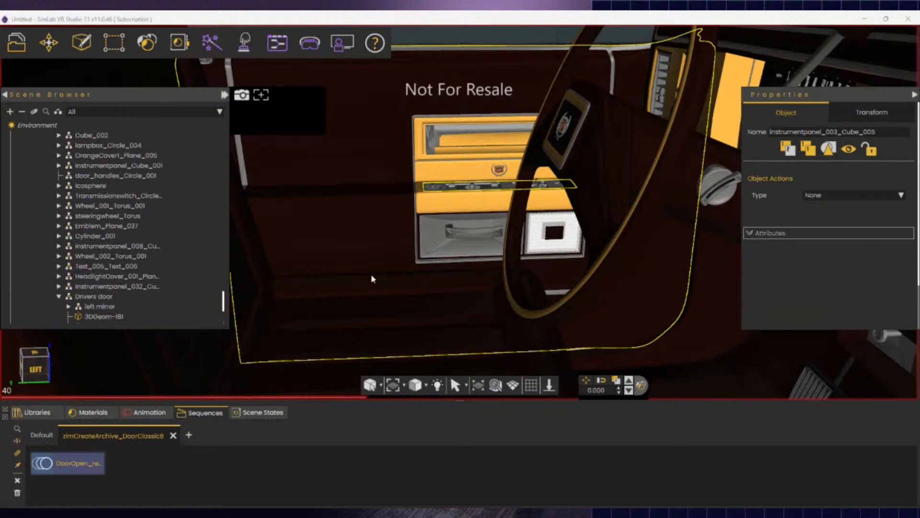
- Walk the camera back out of the car to face its side
drag(404, 254, 430, 277)
right_drag(453, 285, 608, 245)
key(s)
right_drag(411, 173, 456, 200)
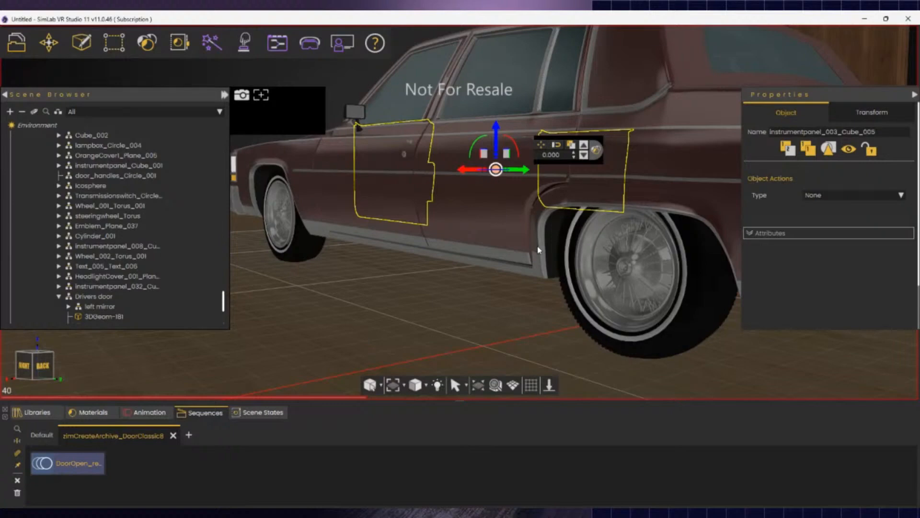
click(423, 220)
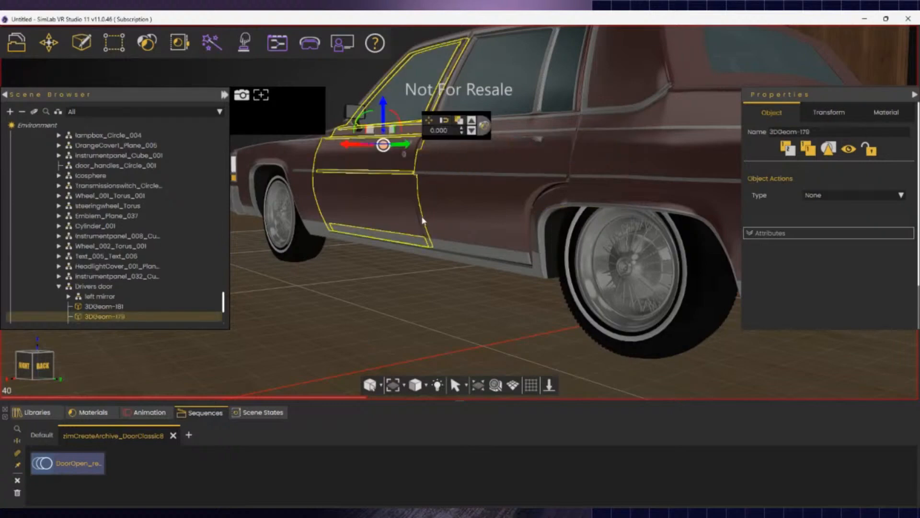
click(99, 287)
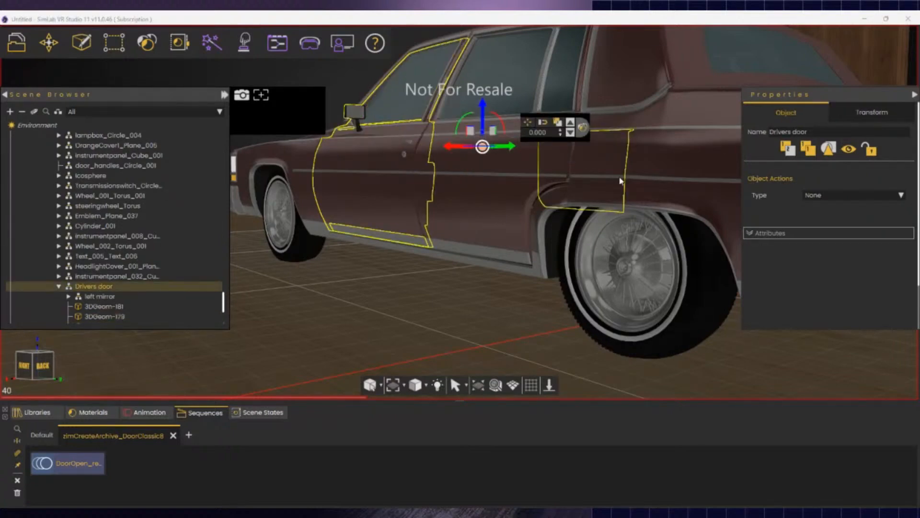
right_drag(583, 218, 446, 163)
click(531, 180)
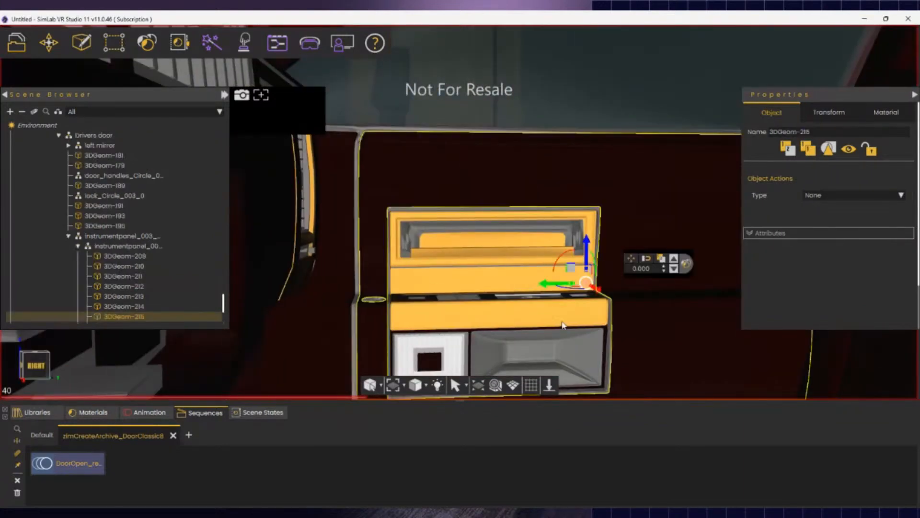
click(348, 188)
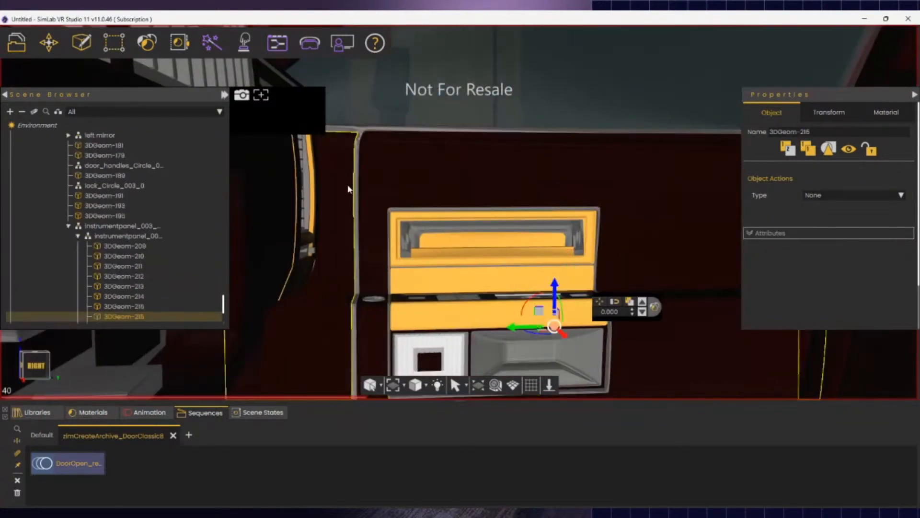
right_click(115, 317)
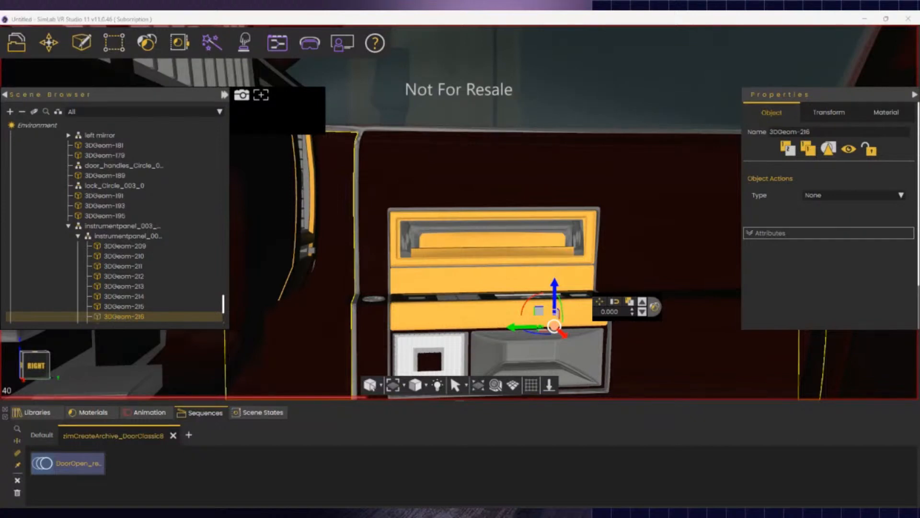
click(196, 357)
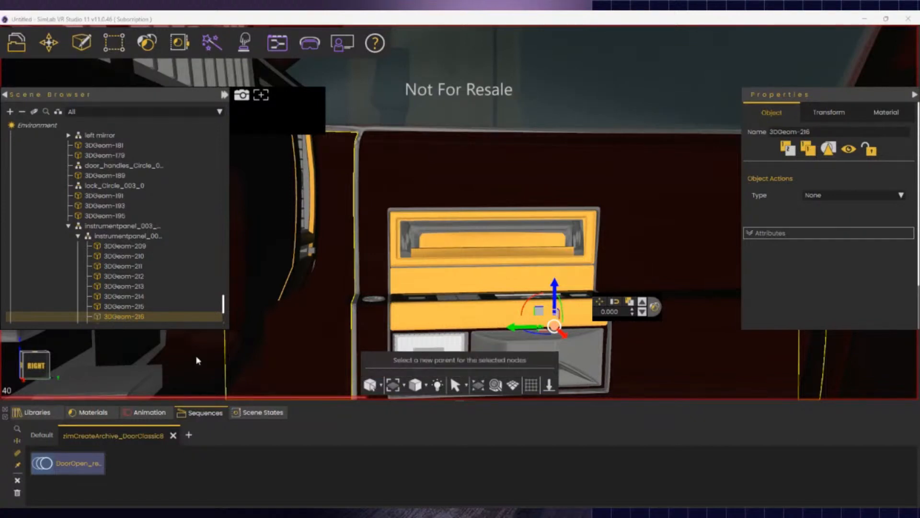
click(111, 149)
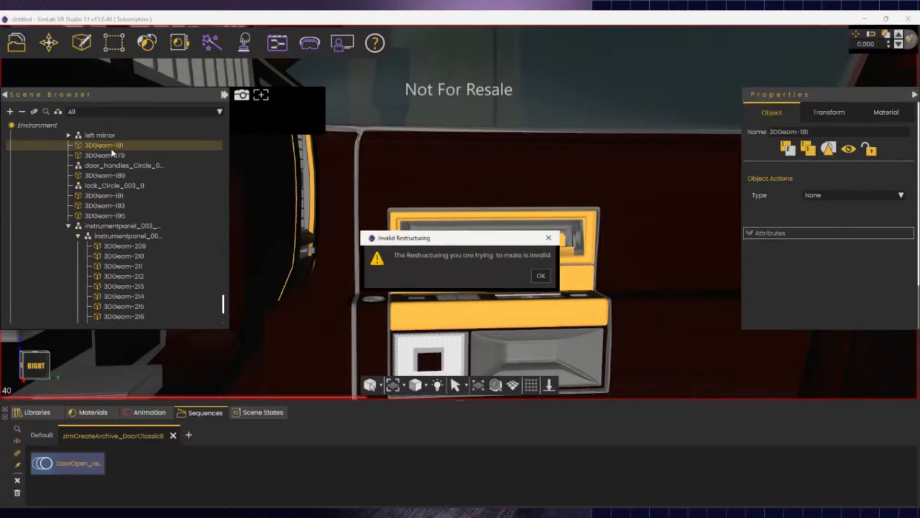
click(541, 276)
scroll(484, 230, down, 5)
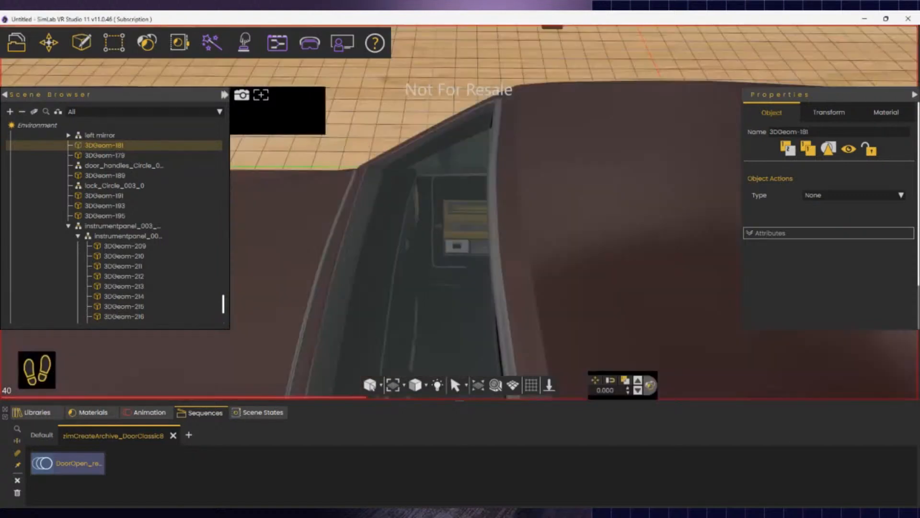
right_drag(484, 230, 432, 335)
scroll(75, 222, down, 3)
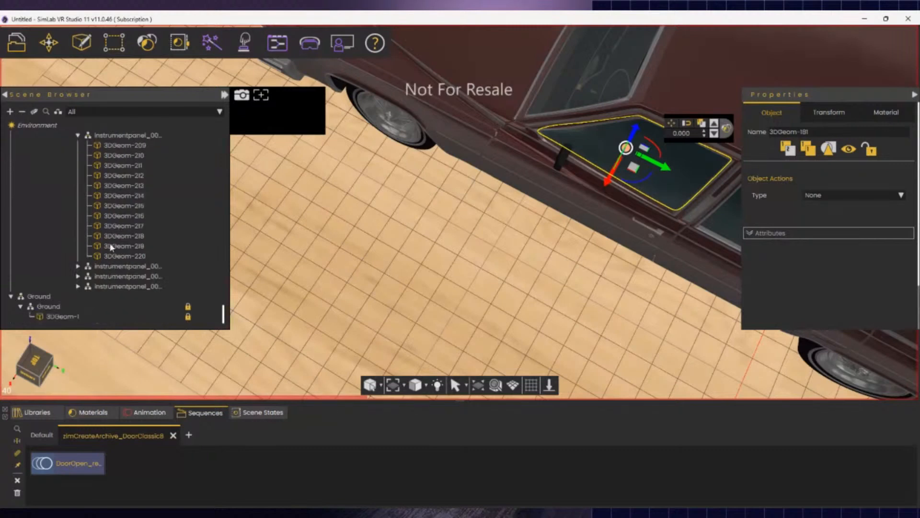
scroll(112, 250, up, 3)
scroll(113, 221, up, 3)
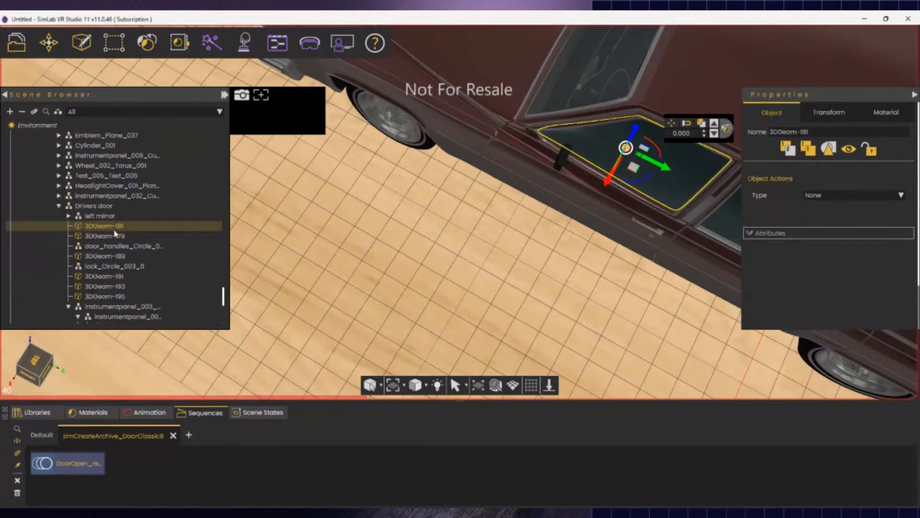
click(107, 207)
right_drag(640, 205, 590, 211)
right_drag(508, 199, 672, 197)
scroll(501, 216, up, 5)
scroll(500, 216, up, 3)
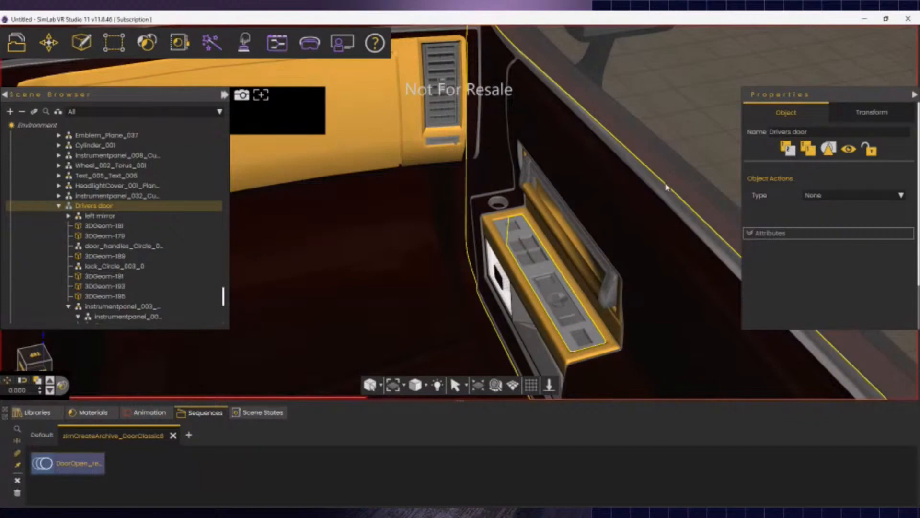
- Parent 3DGeom-229 and 3DGeom-216 under the second instrumentpanel sub-group
click(666, 187)
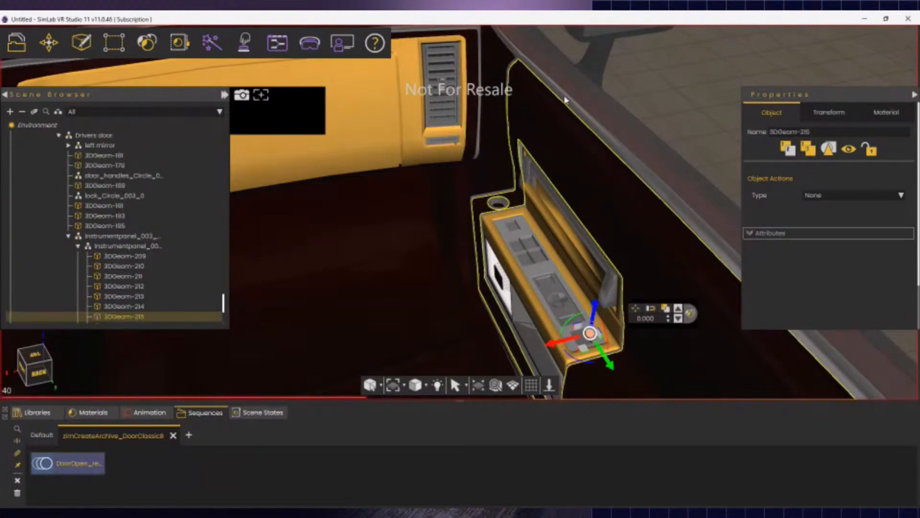
click(565, 99)
click(496, 93)
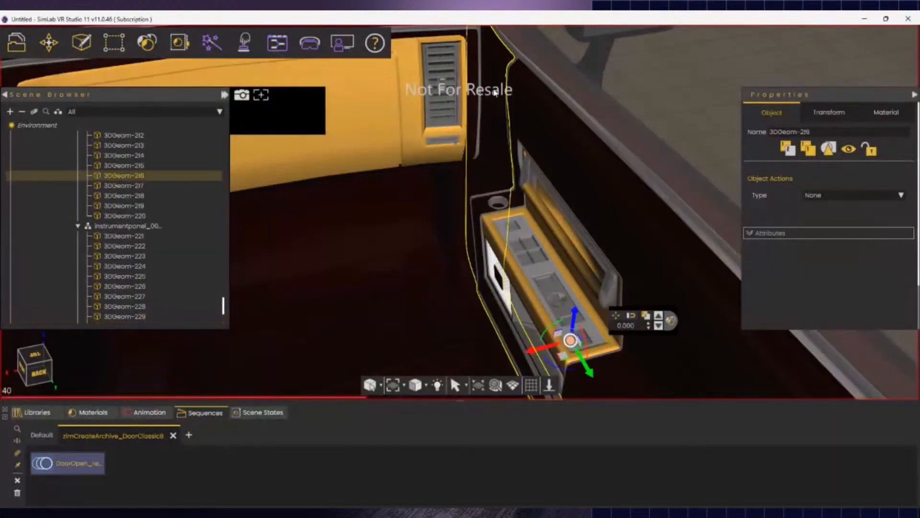
click(587, 164)
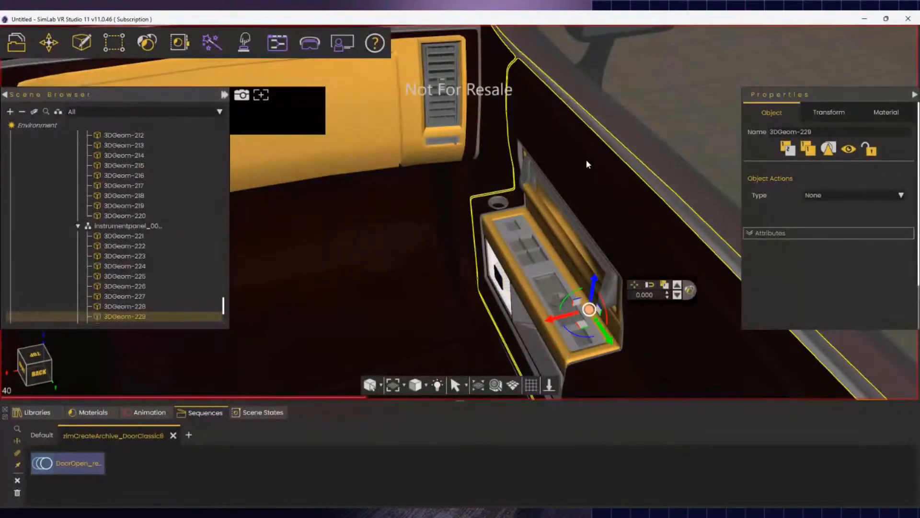
ctrl+click(511, 98)
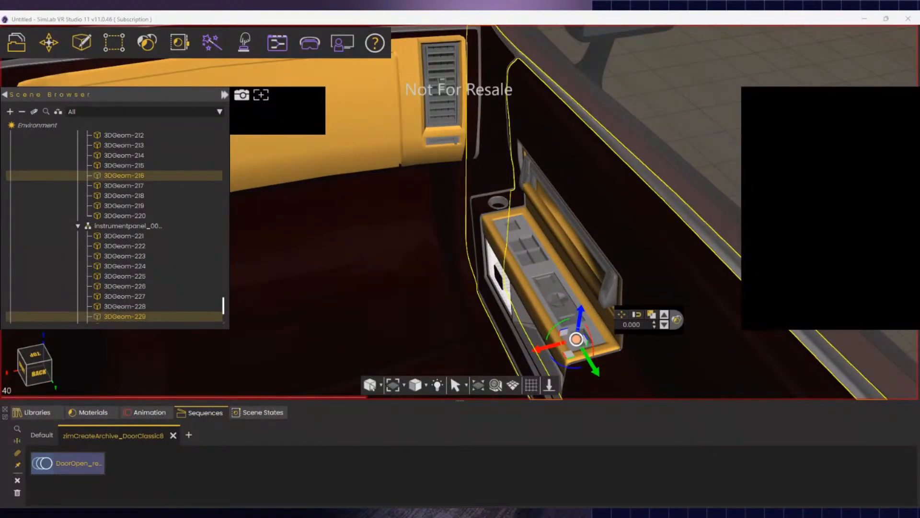
click(120, 275)
scroll(125, 263, down, 4)
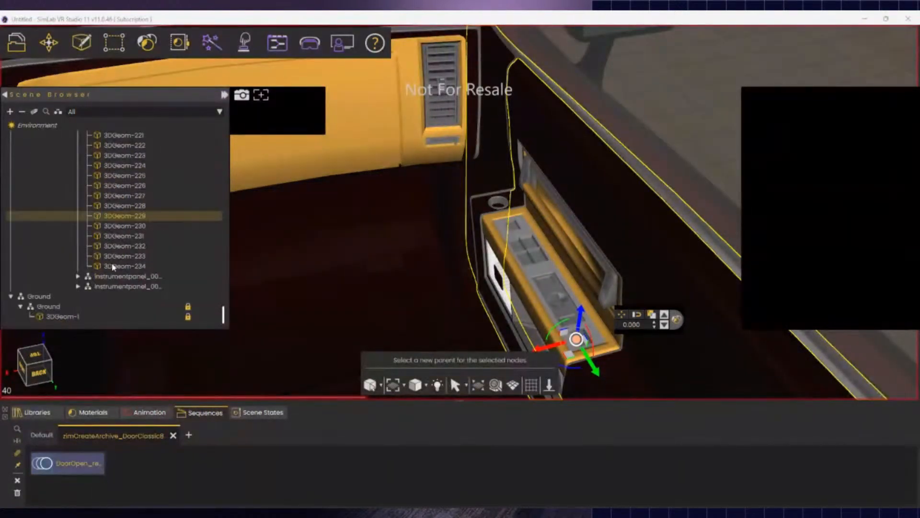
click(127, 289)
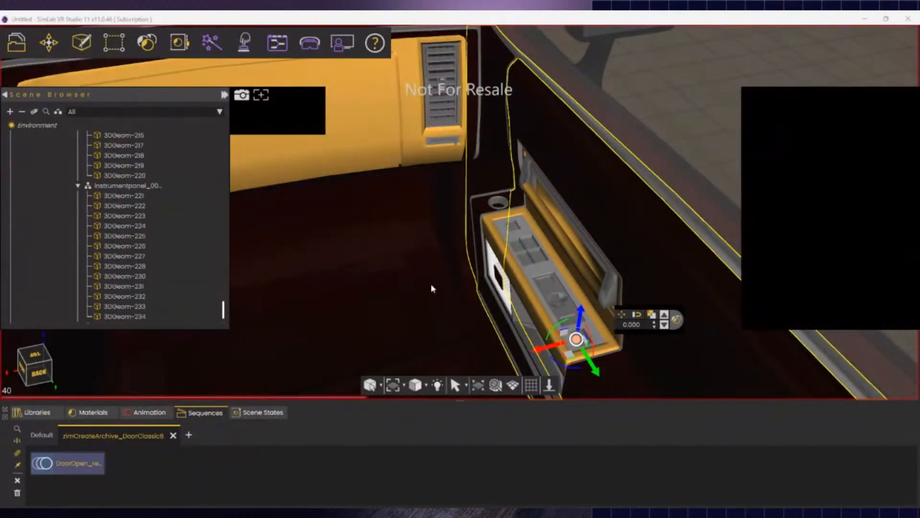
- View the car's side from outside and select the front door shell 3DGeom-179
middle_drag(431, 285, 555, 290)
scroll(556, 292, down, 5)
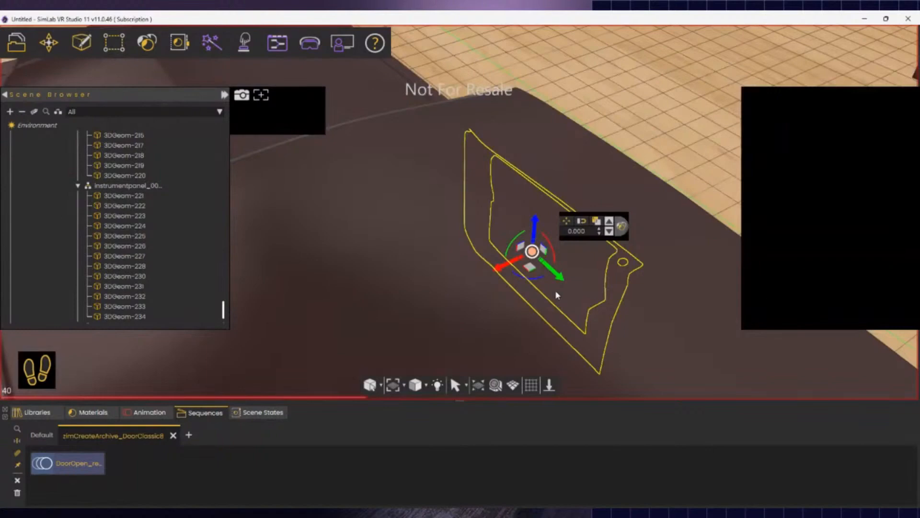
right_drag(555, 290, 454, 313)
click(454, 312)
click(612, 208)
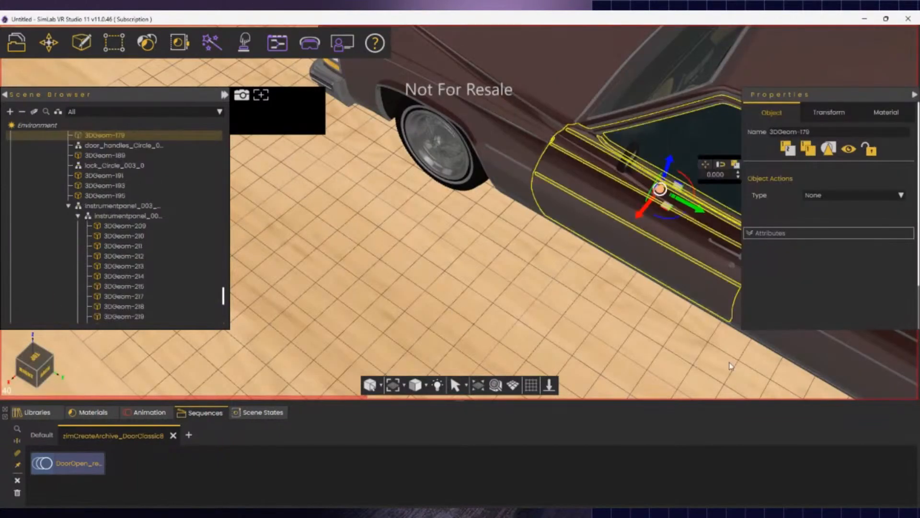
- Rotate the Drivers door group open to about -78 degrees and zoom in on it
scroll(115, 196, up, 3)
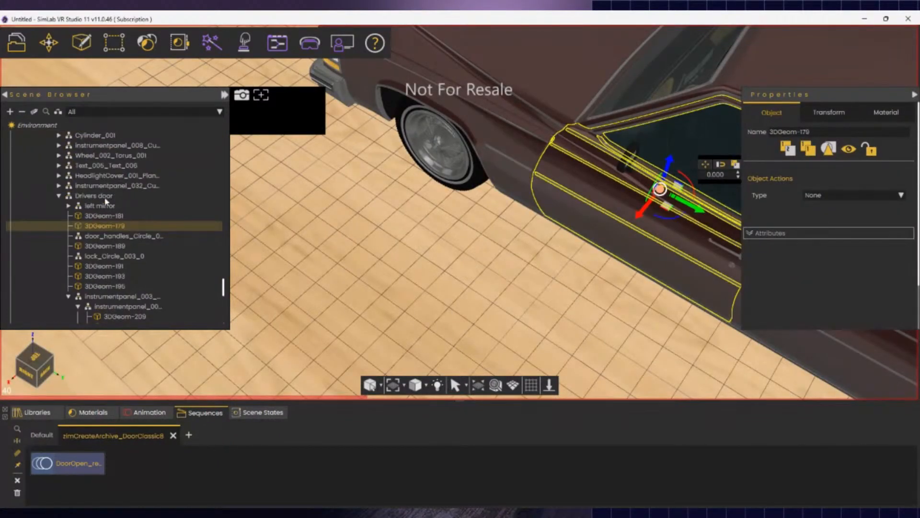
click(102, 197)
right_drag(472, 309, 668, 315)
middle_drag(667, 314, 628, 402)
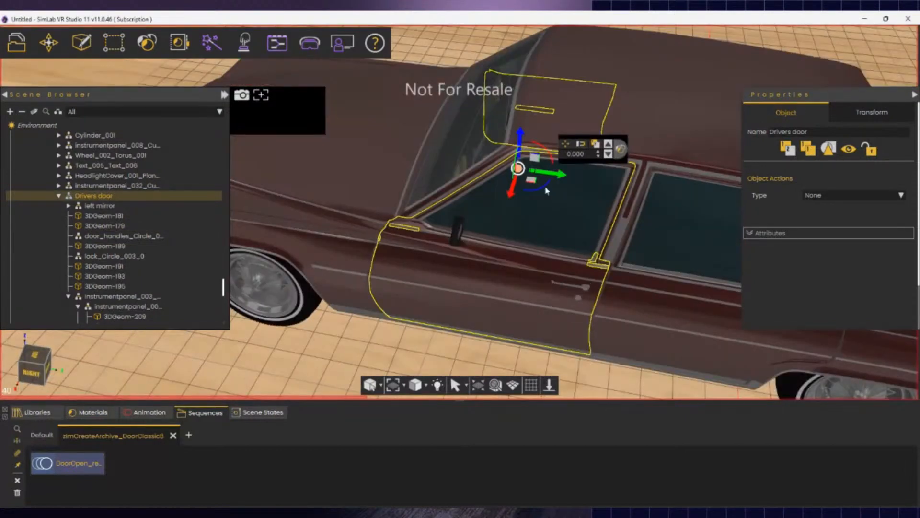
drag(545, 188, 480, 192)
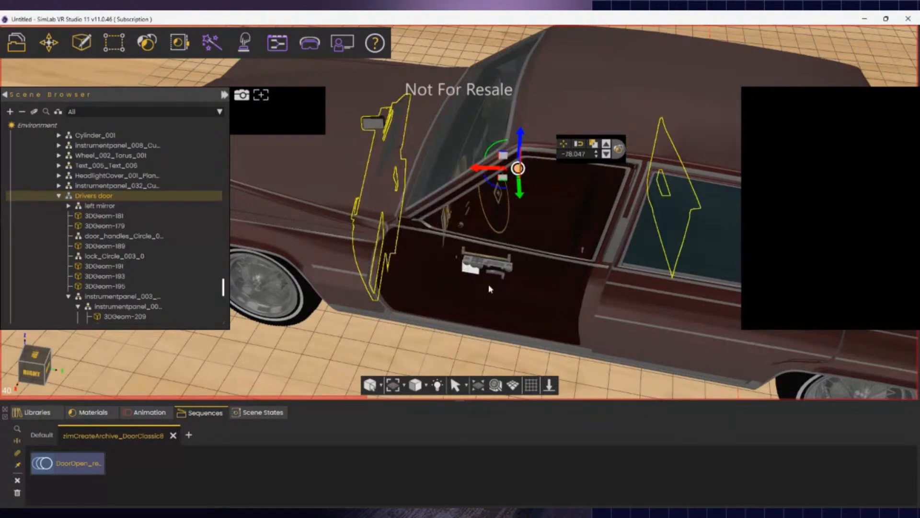
scroll(490, 274, up, 10)
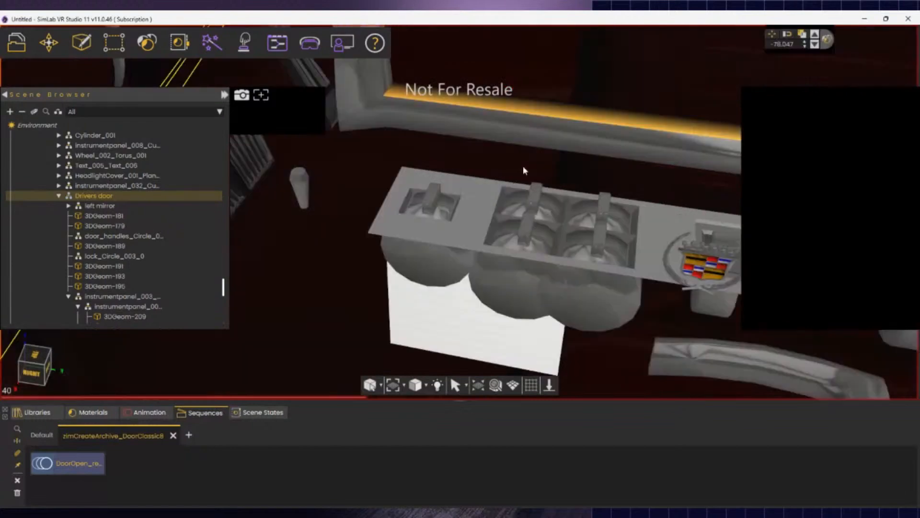
scroll(524, 170, up, 3)
click(507, 261)
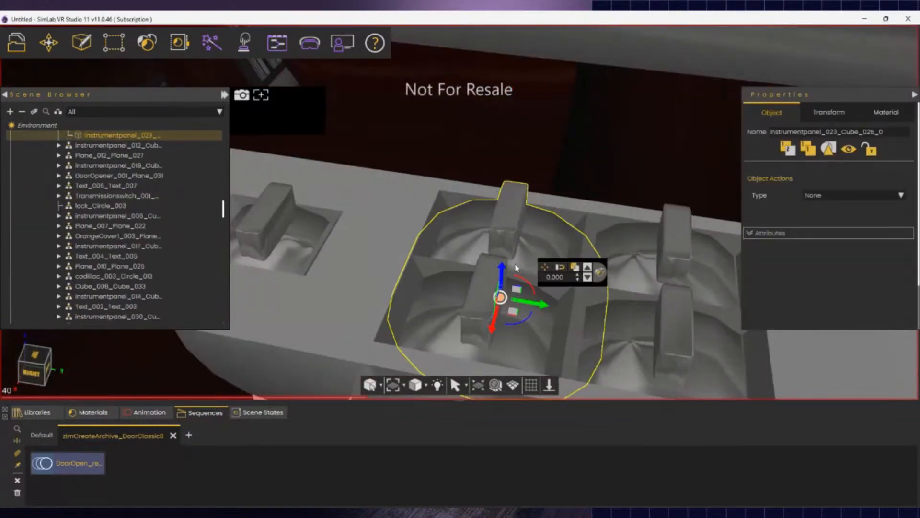
scroll(515, 267, down, 10)
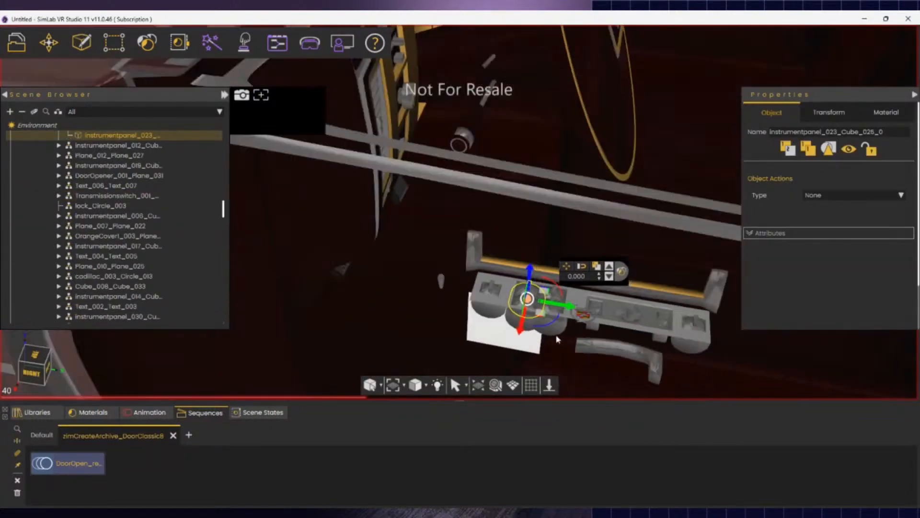
click(583, 317)
scroll(579, 352, up, 6)
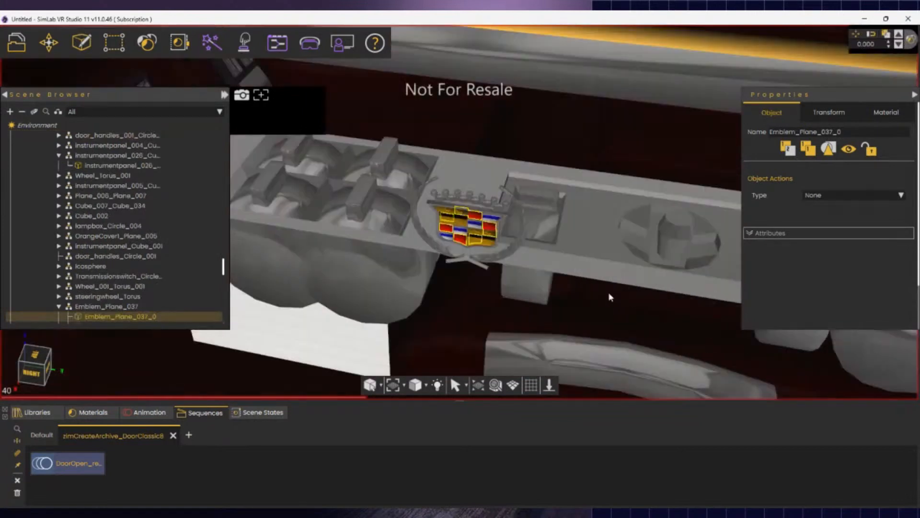
scroll(569, 290, up, 3)
scroll(401, 206, down, 4)
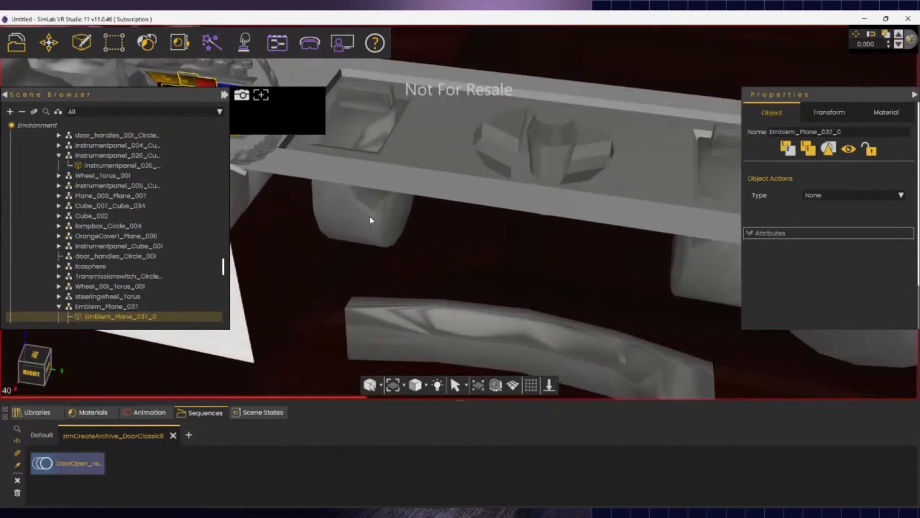
middle_drag(370, 220, 440, 227)
key(w)
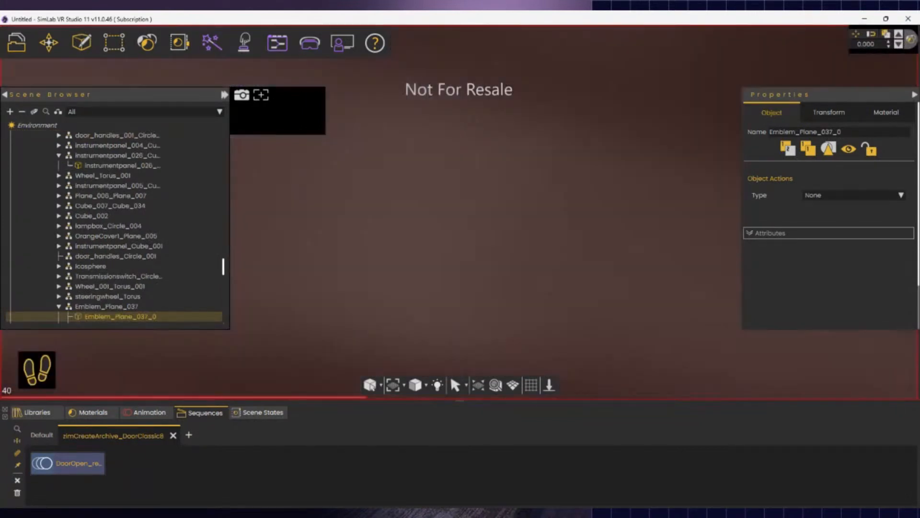
key(s)
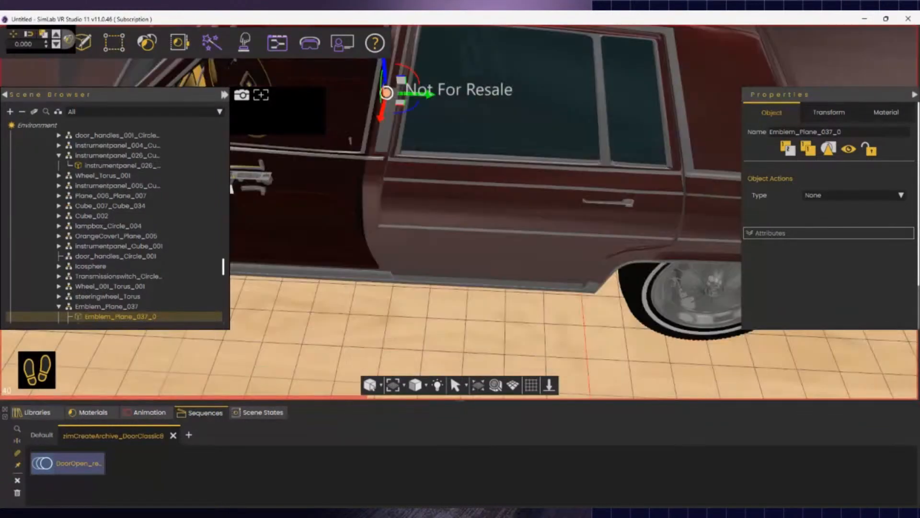
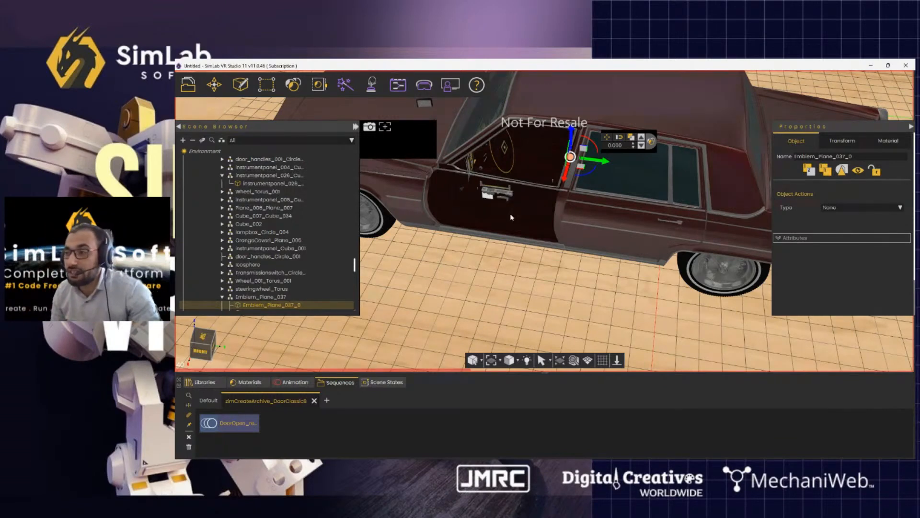
- Orbit around the car and click the driver's door part in the viewport
middle_drag(511, 216, 418, 229)
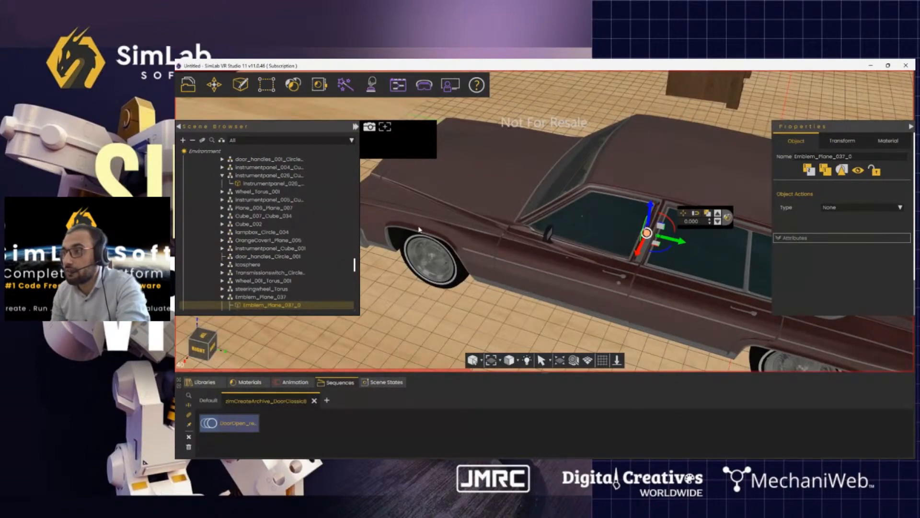
click(552, 298)
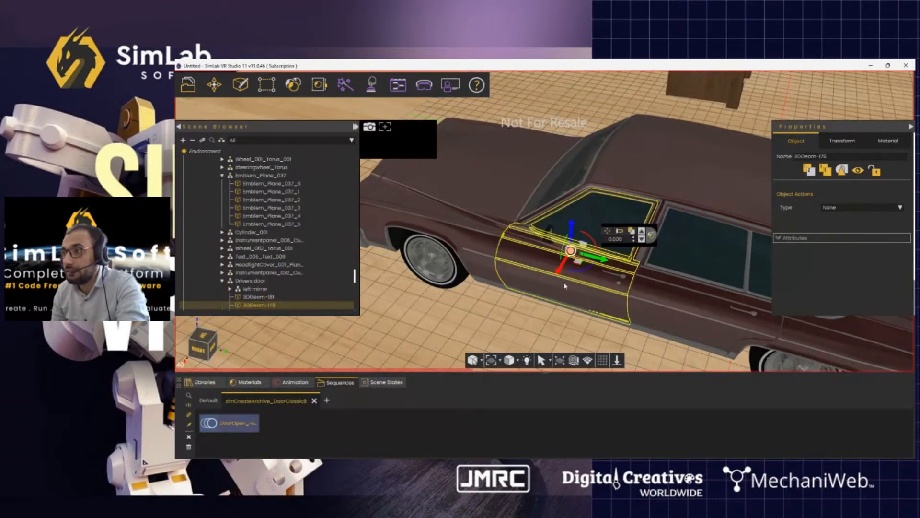
- Select the Drivers door group and move its pivot to the door's front hinge
click(257, 280)
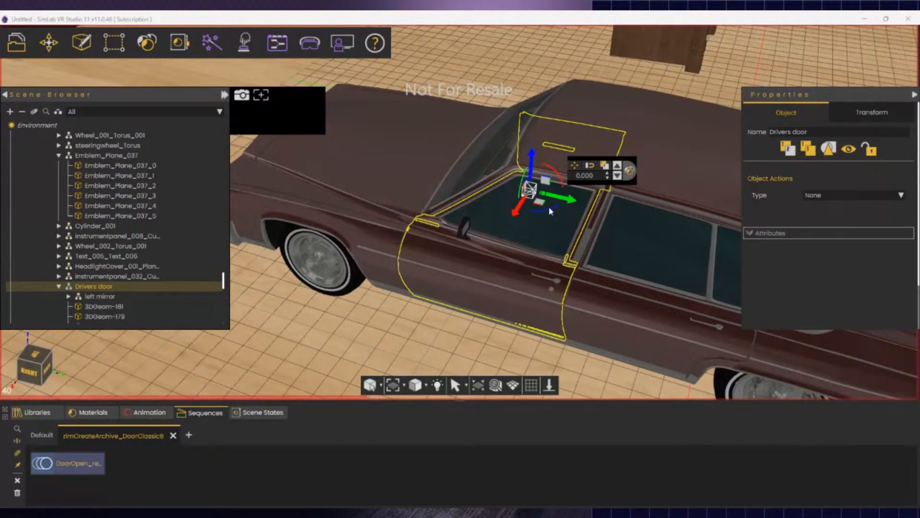
drag(551, 211, 426, 235)
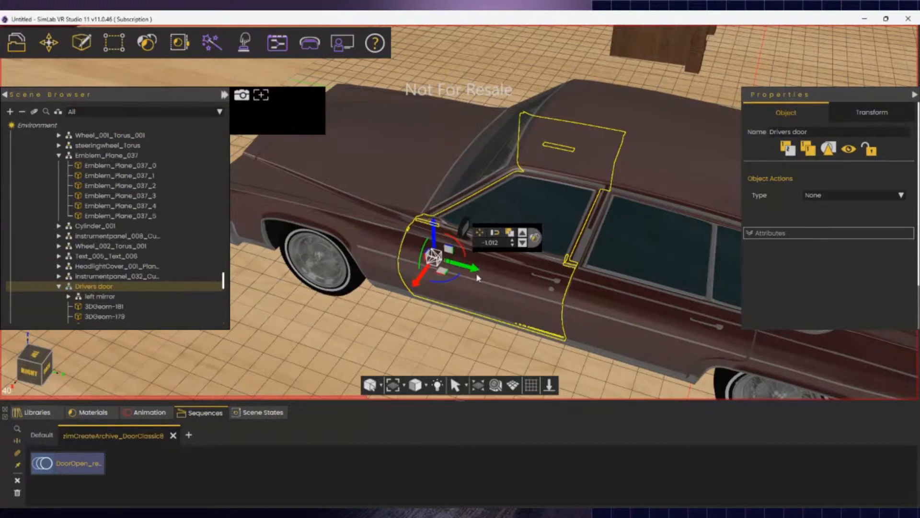
drag(468, 266, 439, 257)
right_drag(494, 326, 472, 283)
right_drag(413, 153, 406, 173)
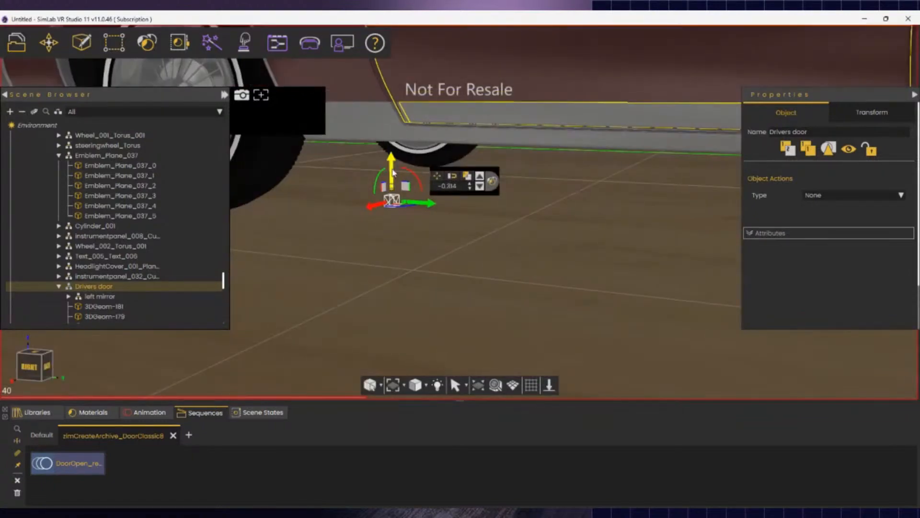
drag(392, 165, 373, 22)
key(s)
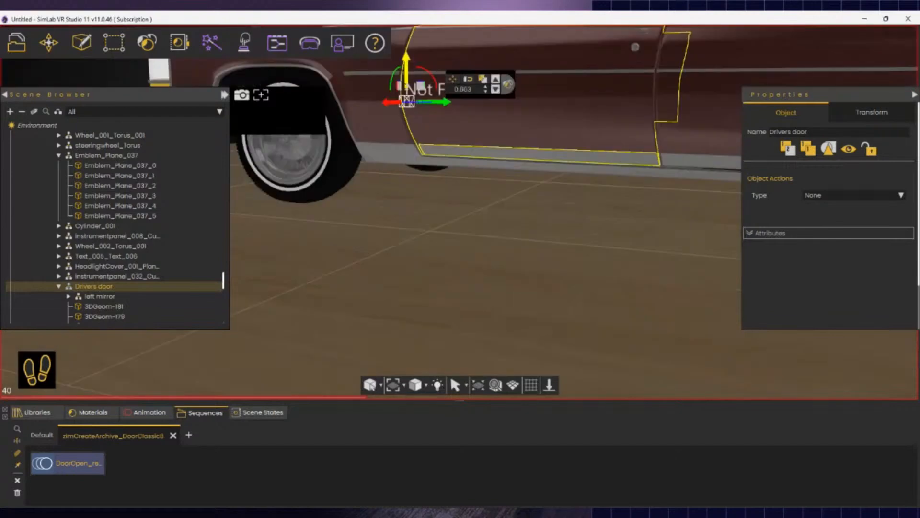
right_drag(450, 281, 449, 248)
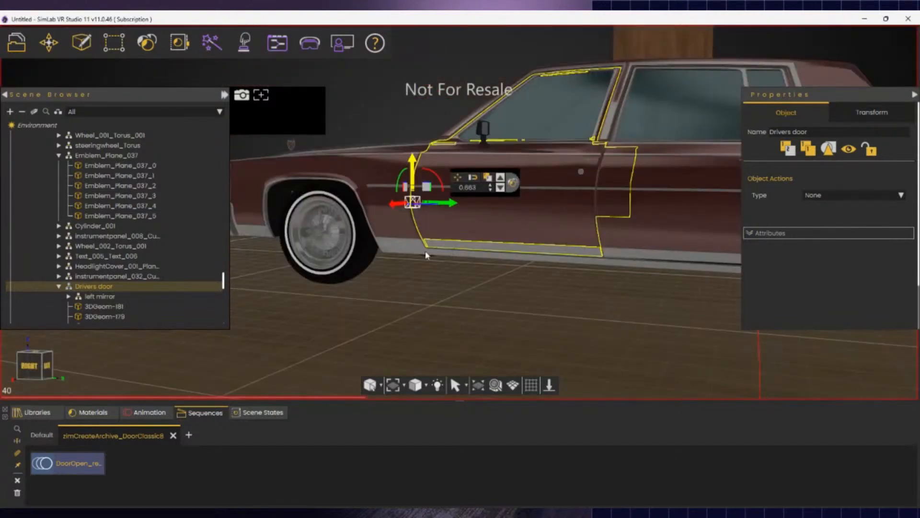
- Finish pivot editing and swing the Drivers door open around its hinge
click(472, 290)
click(432, 205)
drag(432, 207, 424, 224)
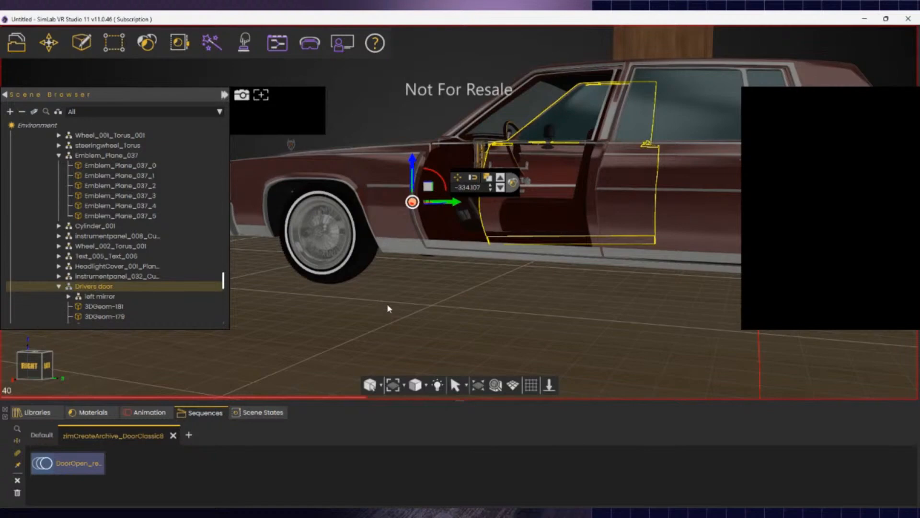
- Show the animation timeline and play the Drivers door opening animation
click(150, 412)
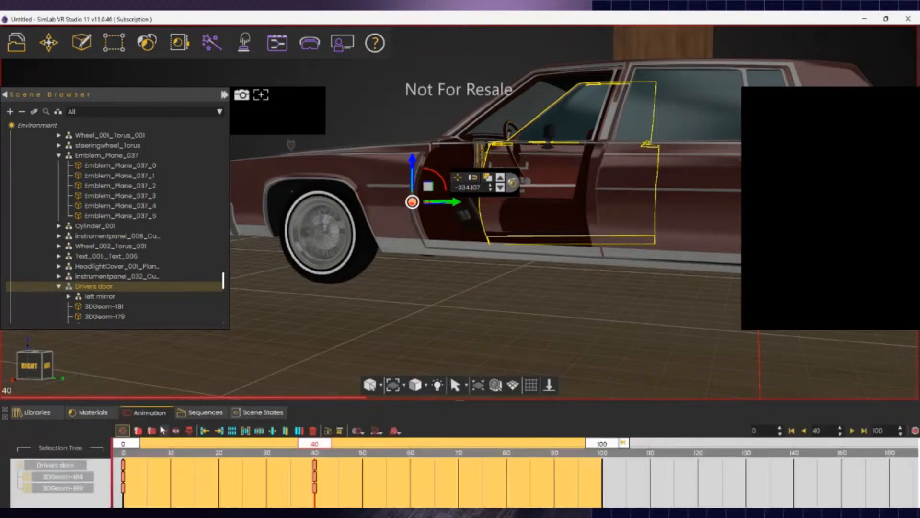
click(80, 467)
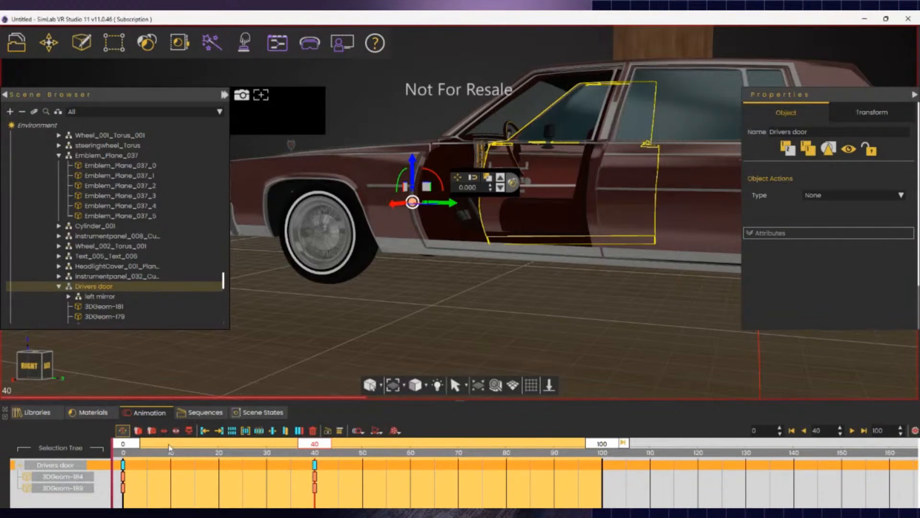
key(space)
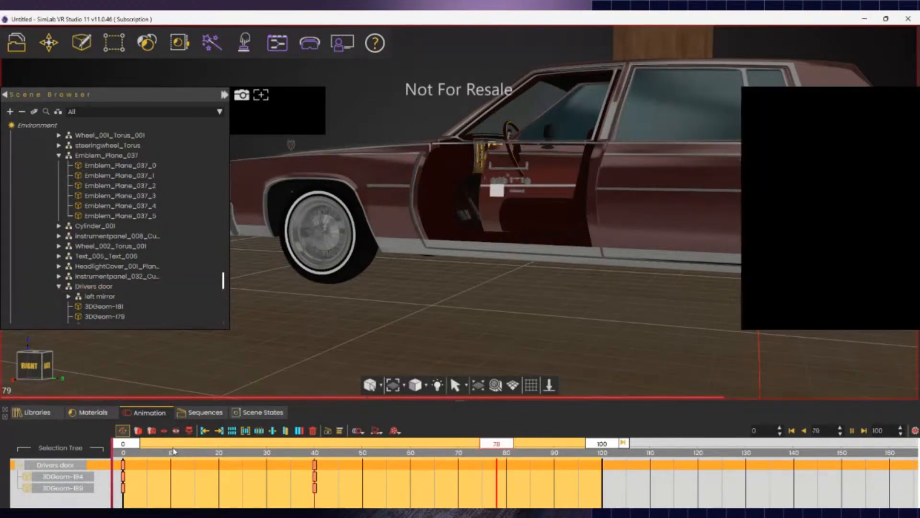
click(143, 474)
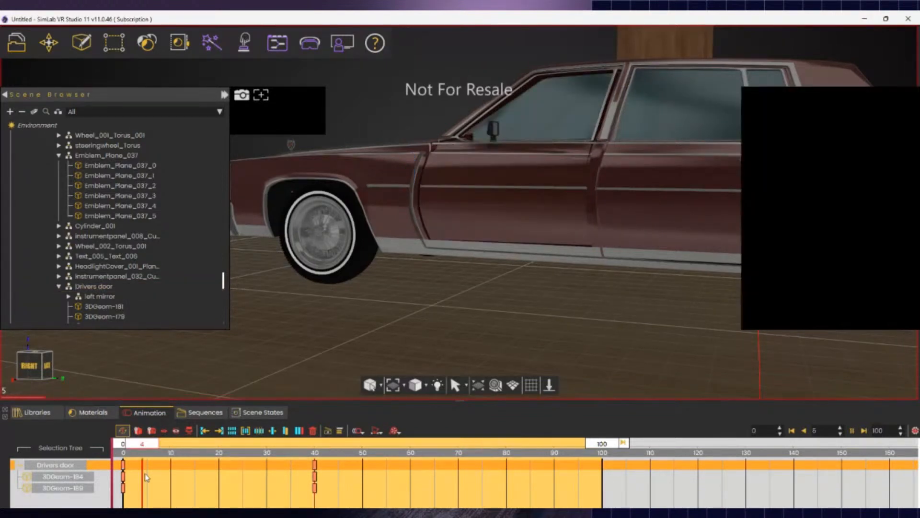
- Delete the keyframes on the 3DGeom-189 and 3DGeom-184 tracks
click(187, 474)
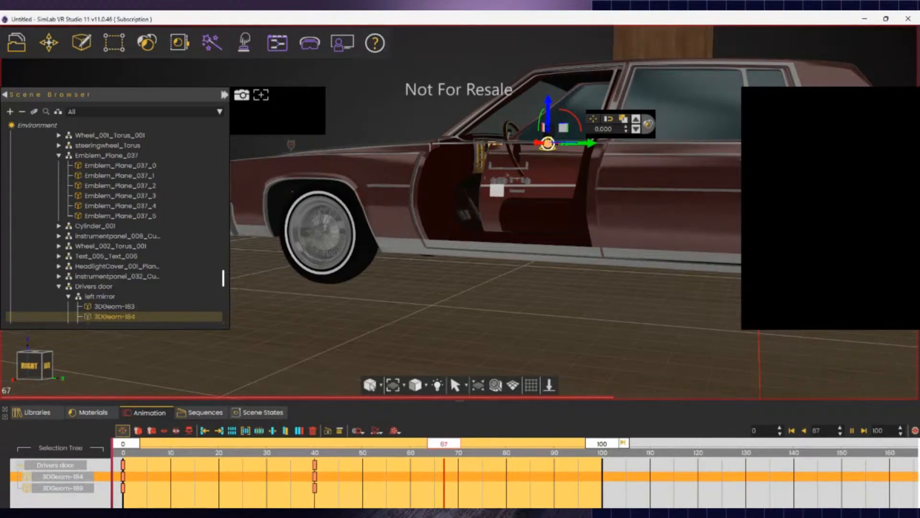
click(627, 310)
click(64, 487)
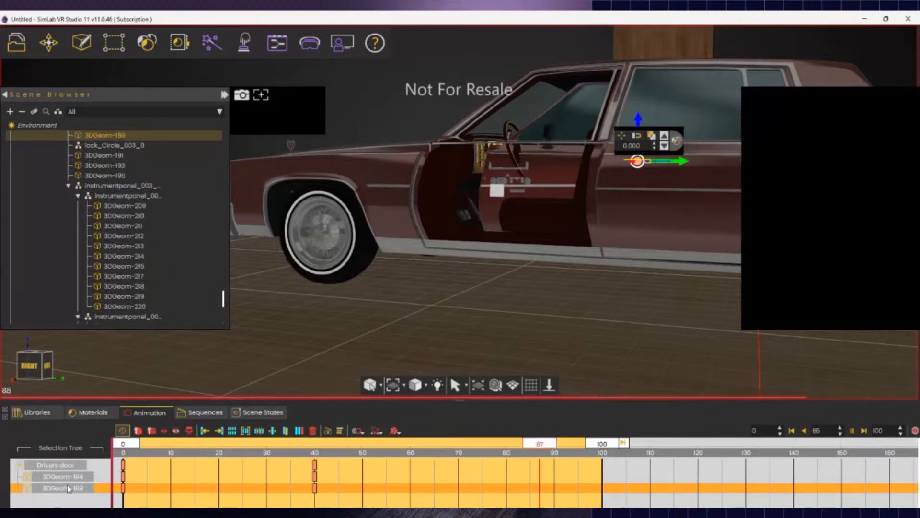
click(56, 476)
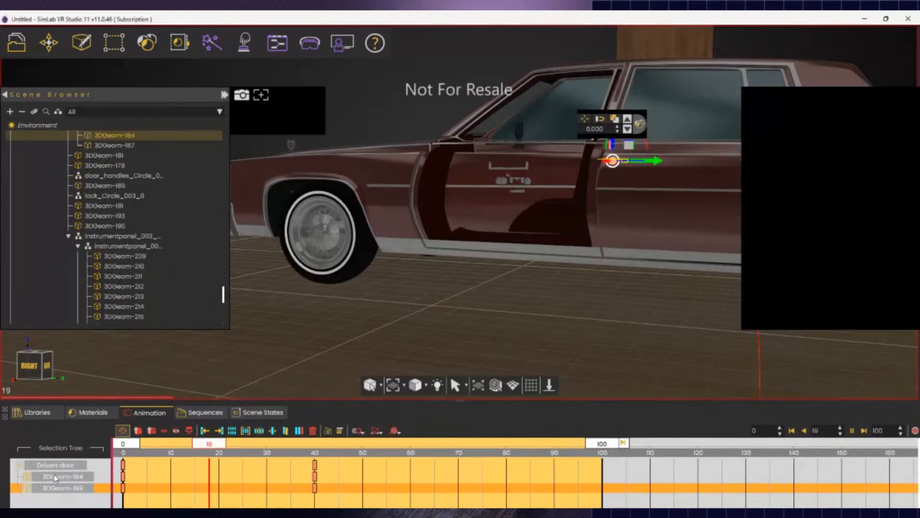
click(71, 489)
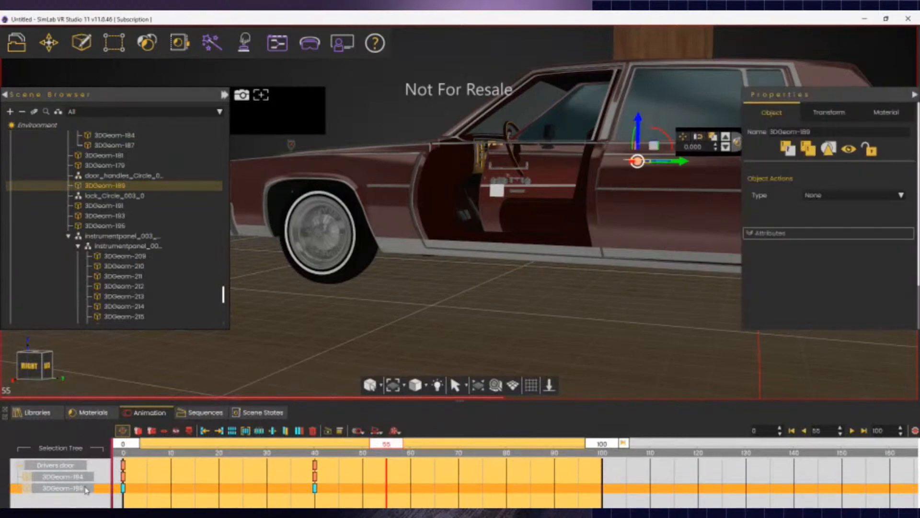
key(Delete)
click(76, 478)
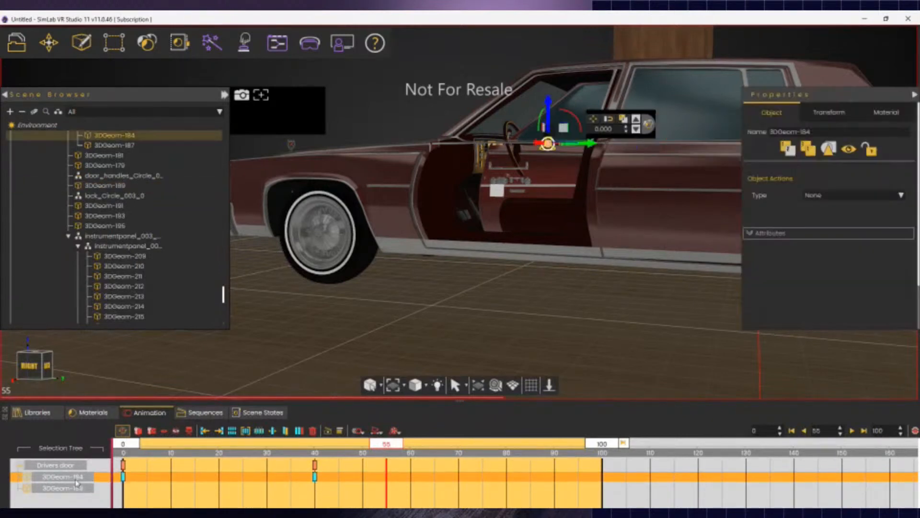
key(Delete)
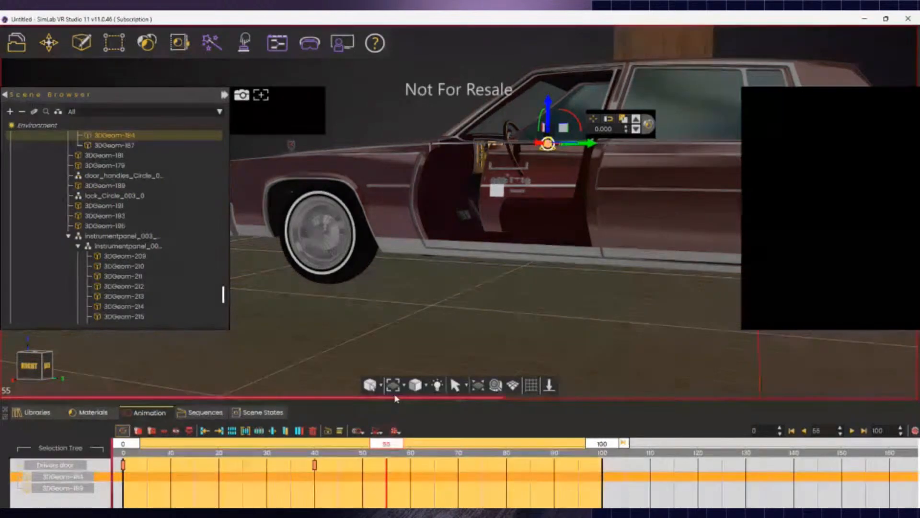
- Replay the Drivers door animation and rewind the timeline to frame 0
click(68, 466)
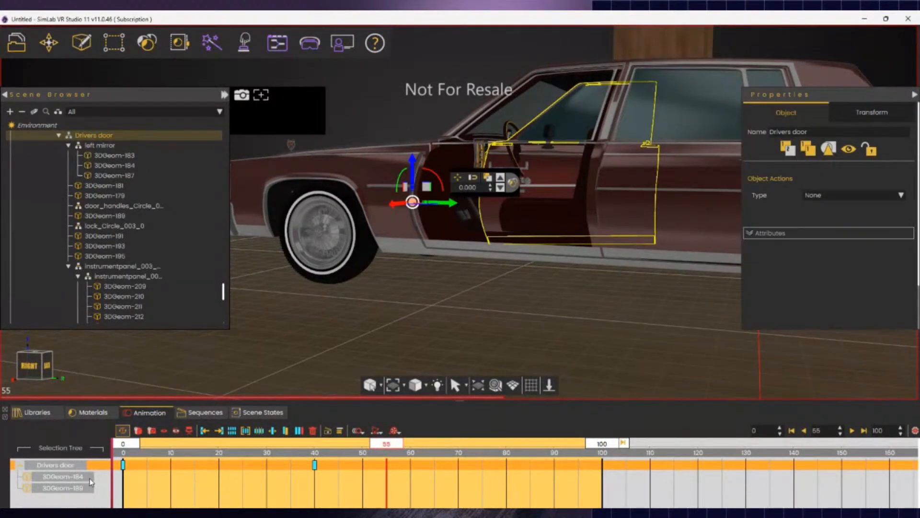
key(space)
click(83, 468)
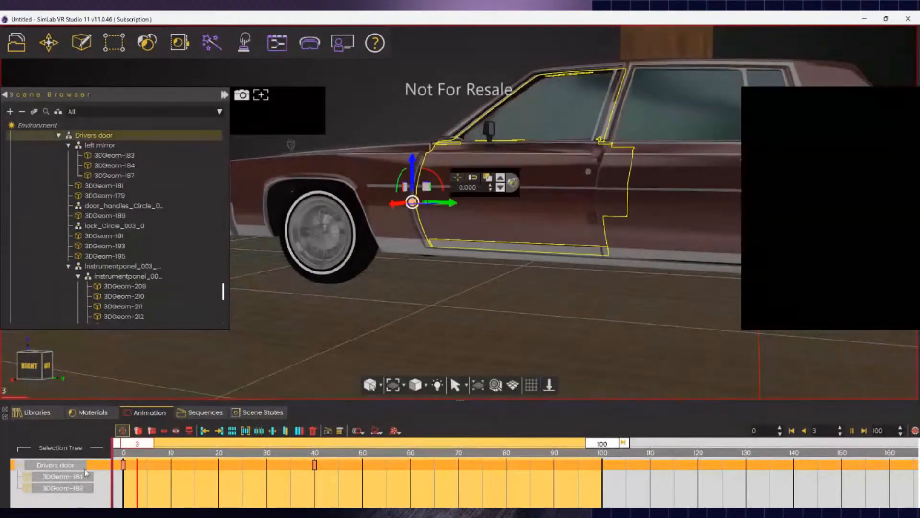
key(space)
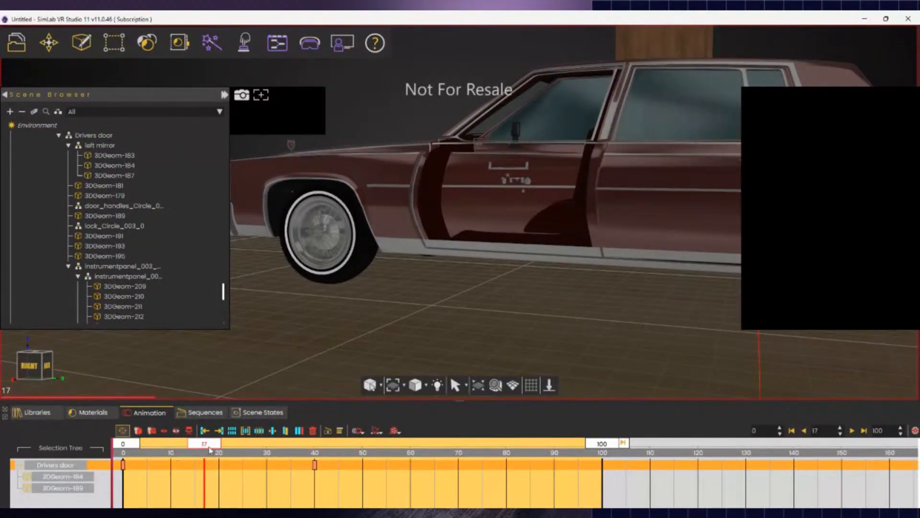
drag(206, 445, 91, 443)
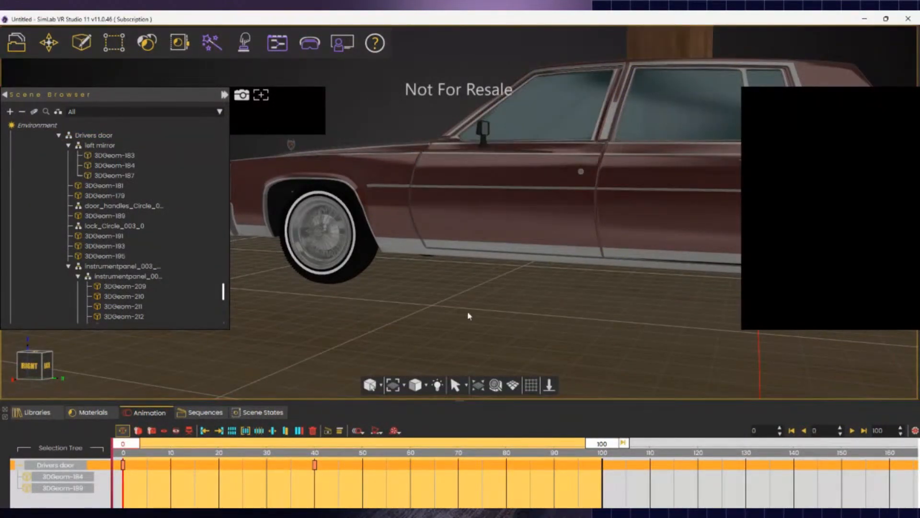
right_drag(469, 316, 405, 316)
- Move in on the front wheel and pick the rim Wheel_Torus_001_0 and tire segment
key(a)
key(w)
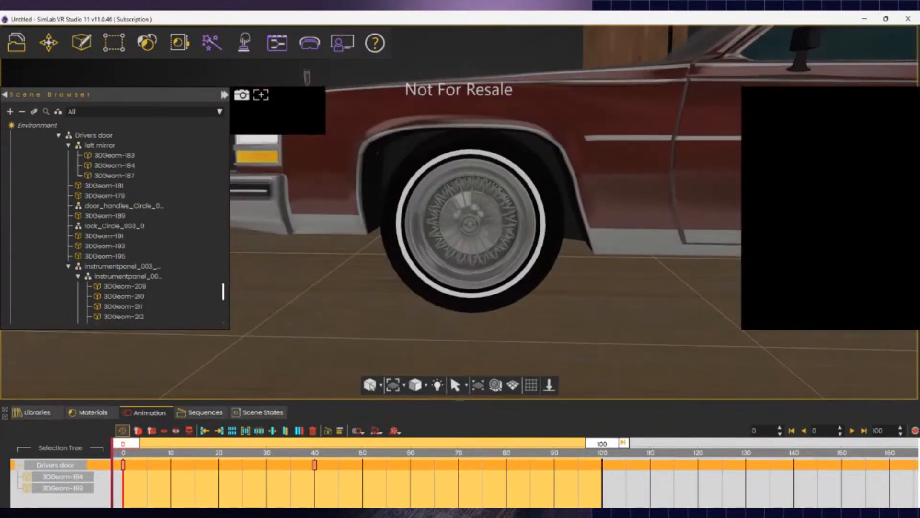
click(518, 172)
click(509, 243)
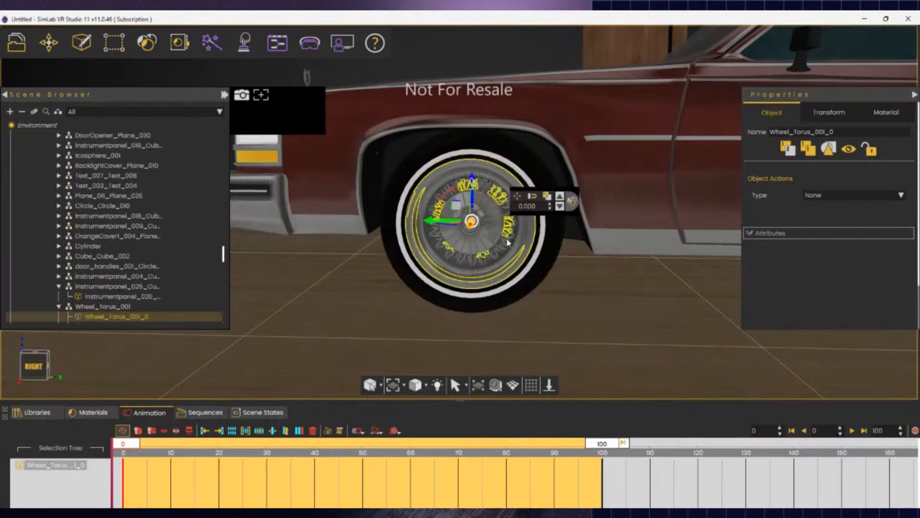
right_drag(490, 266, 509, 234)
key(s)
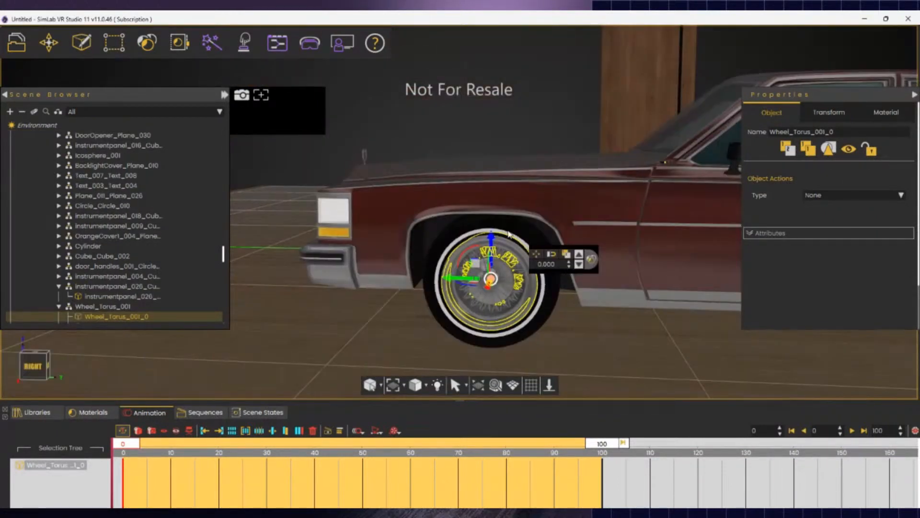
click(509, 235)
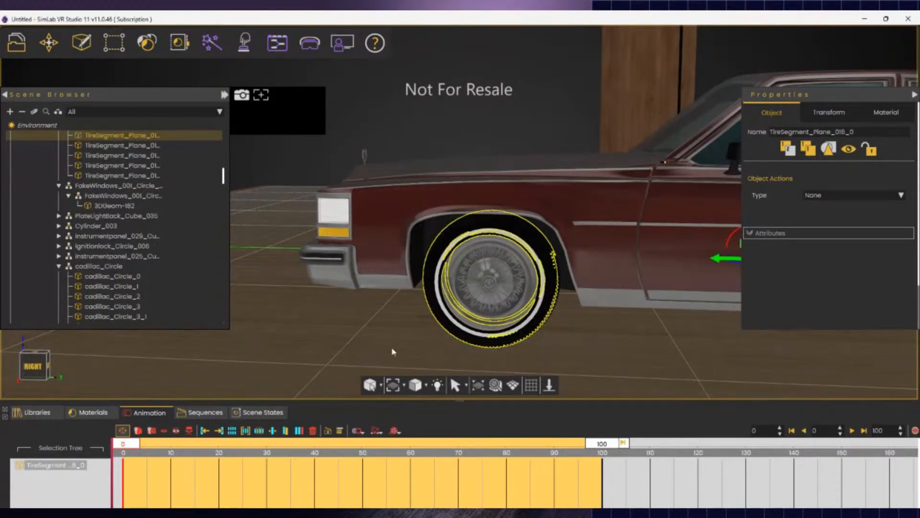
- Select the wheel rim and add the TireSegment tire piece to the selection
key(w)
right_drag(398, 357, 406, 391)
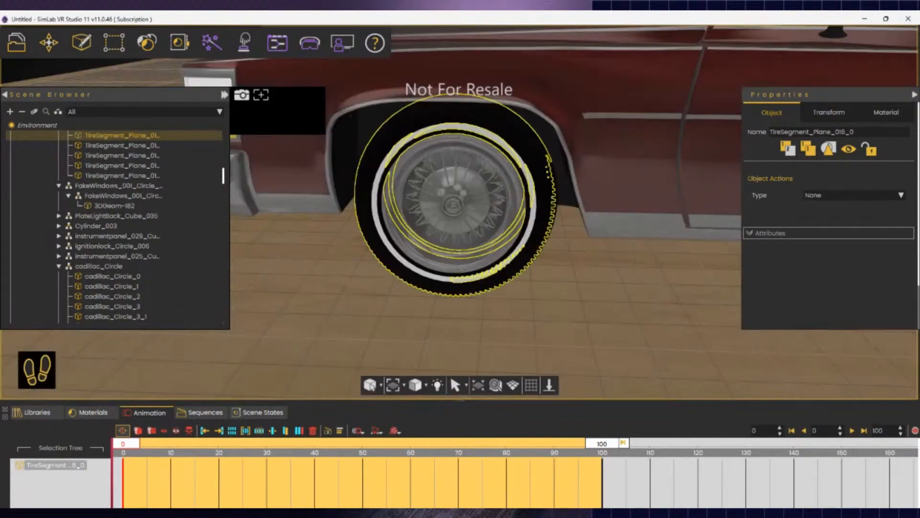
key(w)
right_drag(455, 205, 456, 201)
click(456, 201)
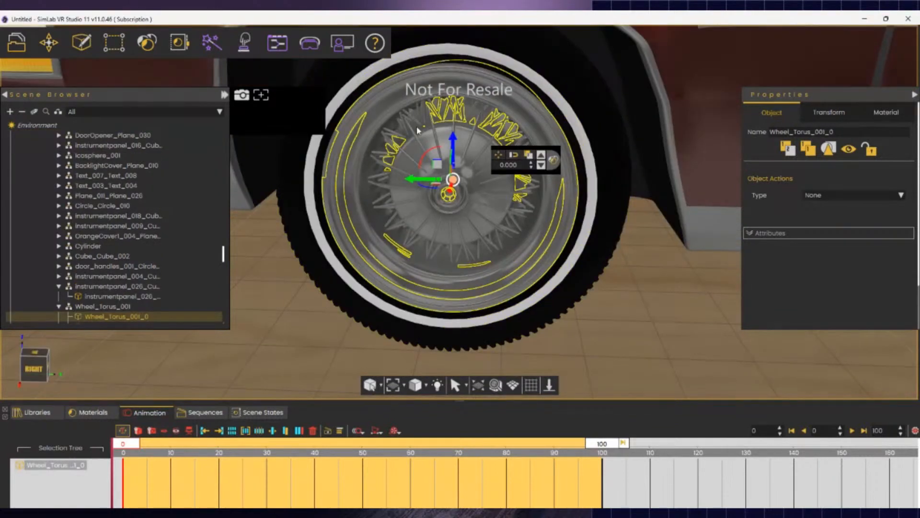
ctrl+click(299, 223)
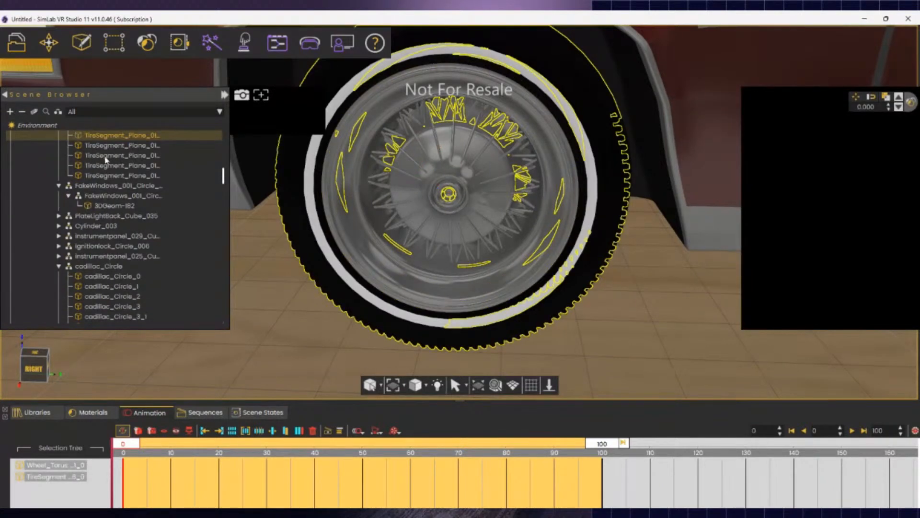
- Group the rim and tire into a new assembly and rename it 'front left wheel'
right_click(110, 137)
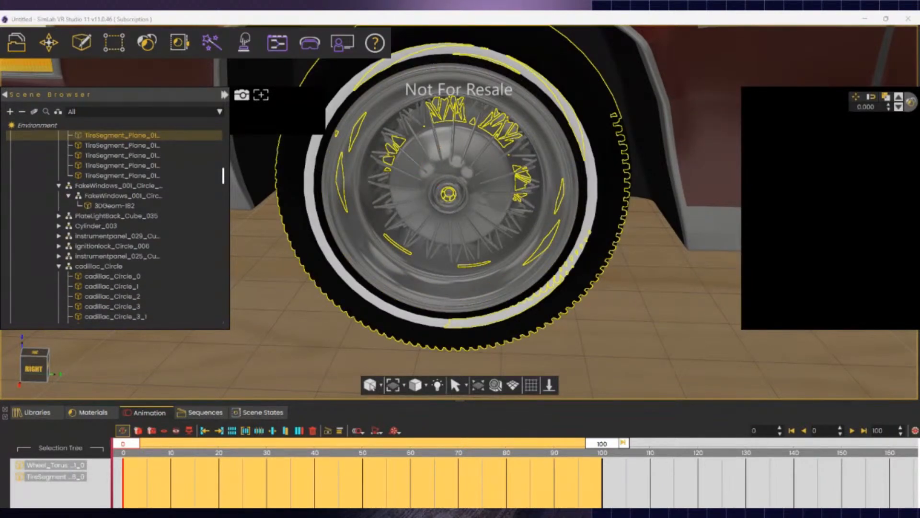
click(153, 189)
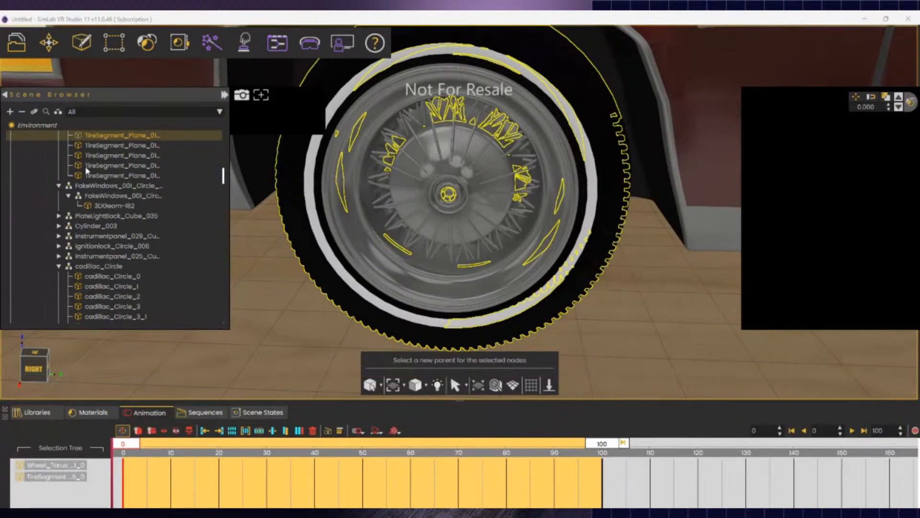
click(105, 139)
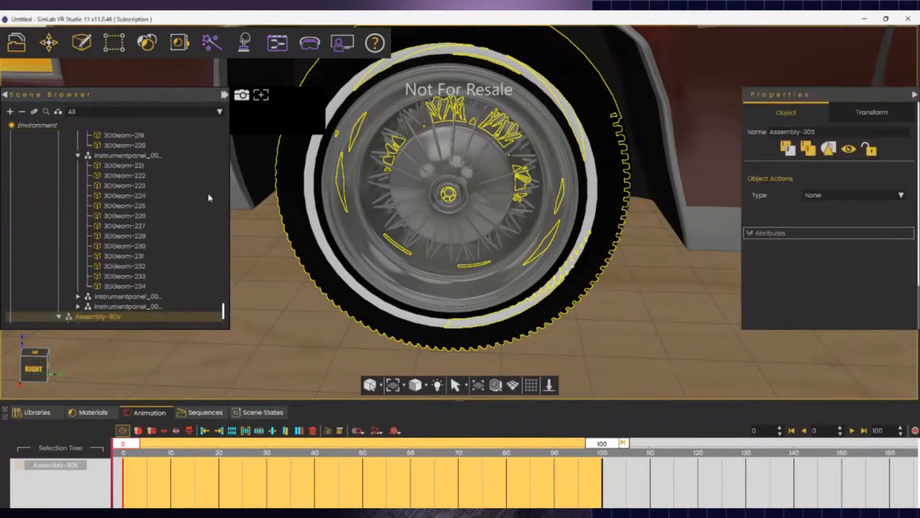
double_click(103, 317)
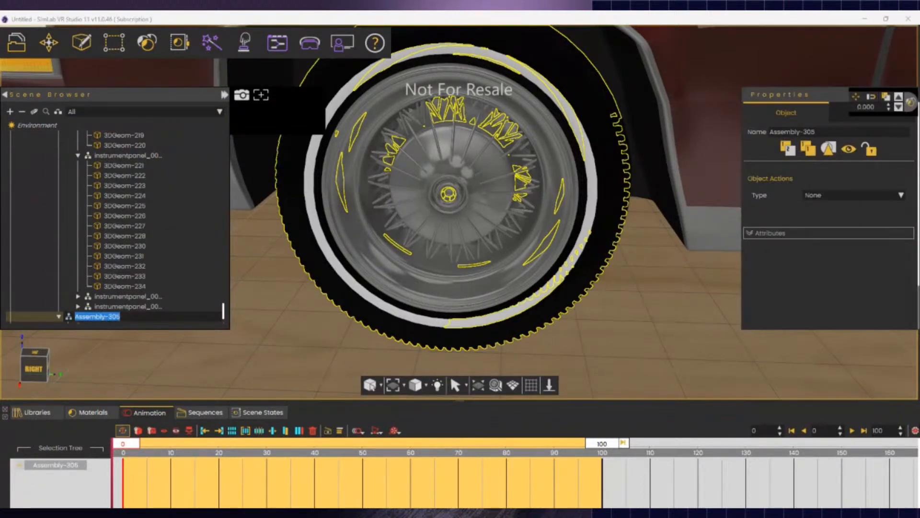
text(front left wheel)
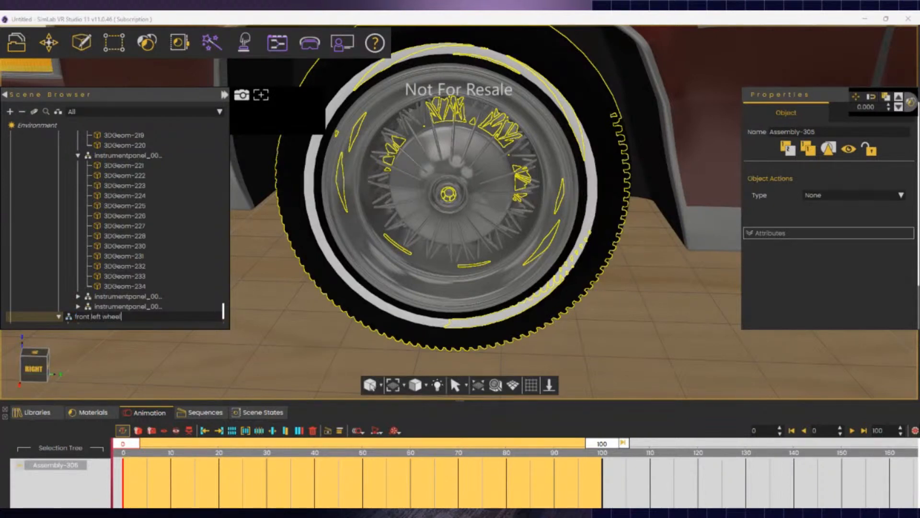
key(Return)
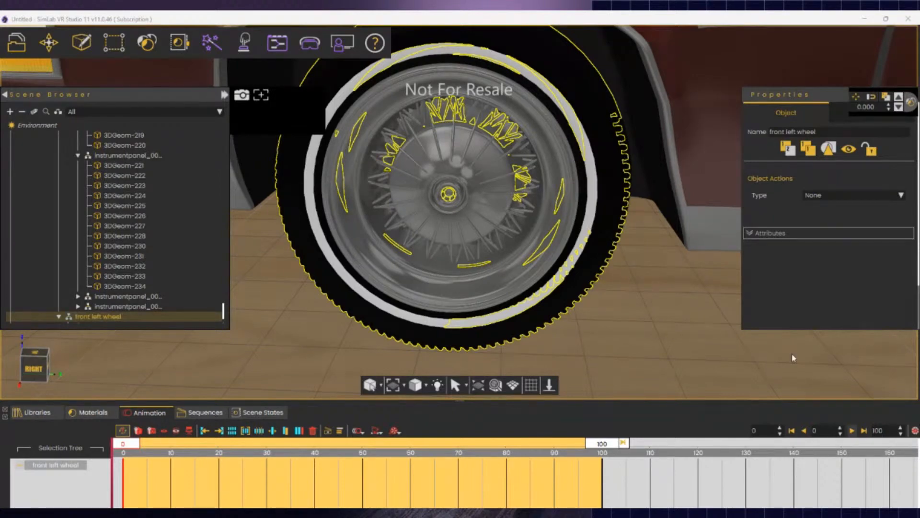
- Orbit and zoom out to view the wheel from above and along the car's side
middle_drag(368, 356, 335, 384)
scroll(363, 387, down, 5)
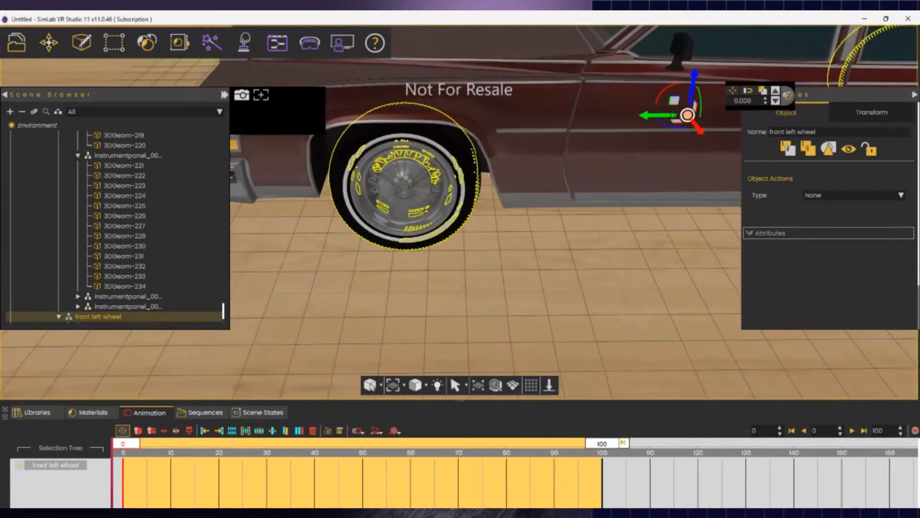
middle_drag(324, 288, 360, 289)
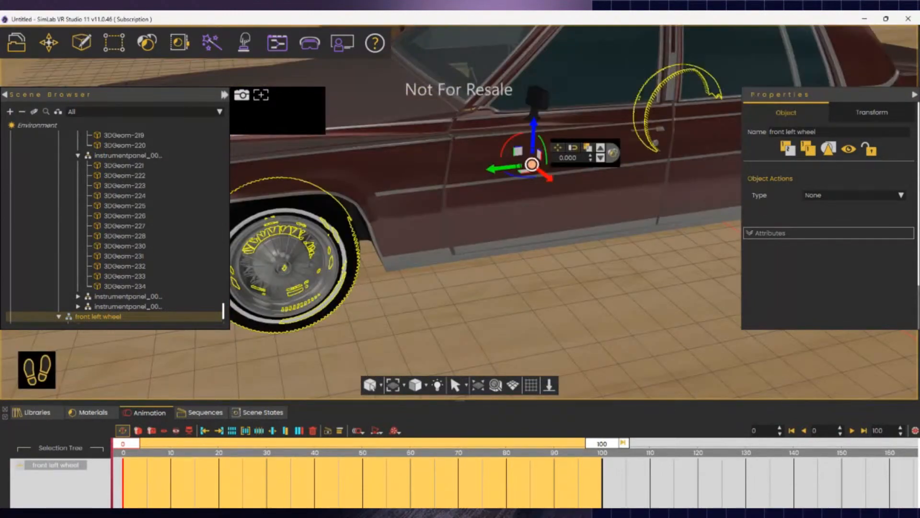
middle_drag(604, 103, 611, 116)
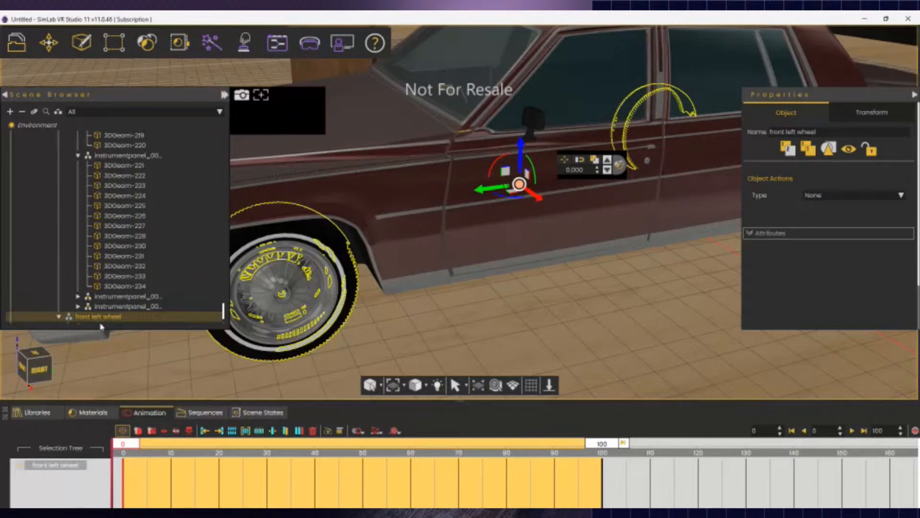
scroll(110, 322, down, 1)
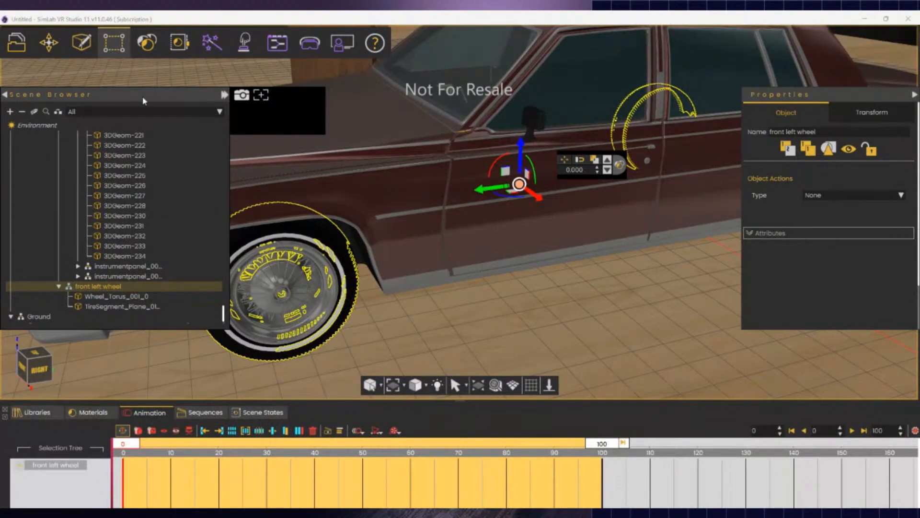
- Pick the tire 3DGeom-251, rim 3DGeom-258 and hub parts 3DGeom-257/259 in the viewport
click(334, 249)
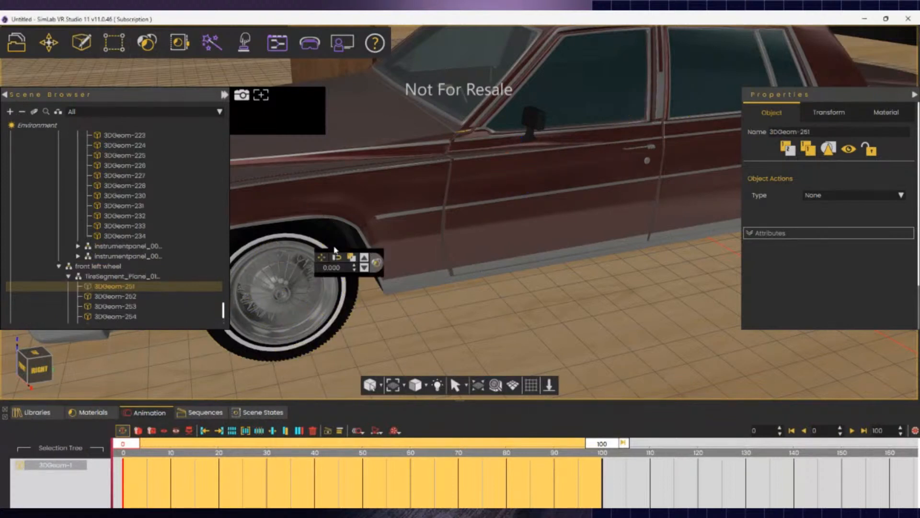
ctrl+click(321, 330)
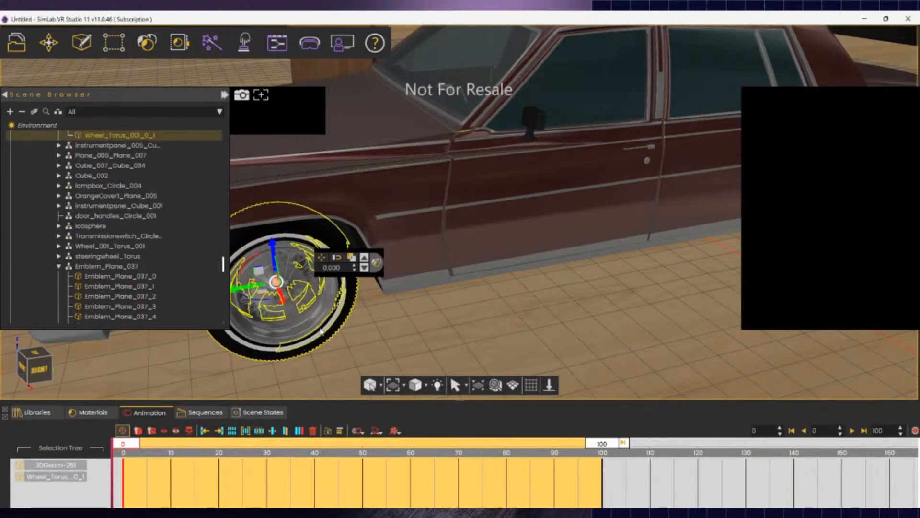
right_drag(321, 330, 200, 379)
key(w)
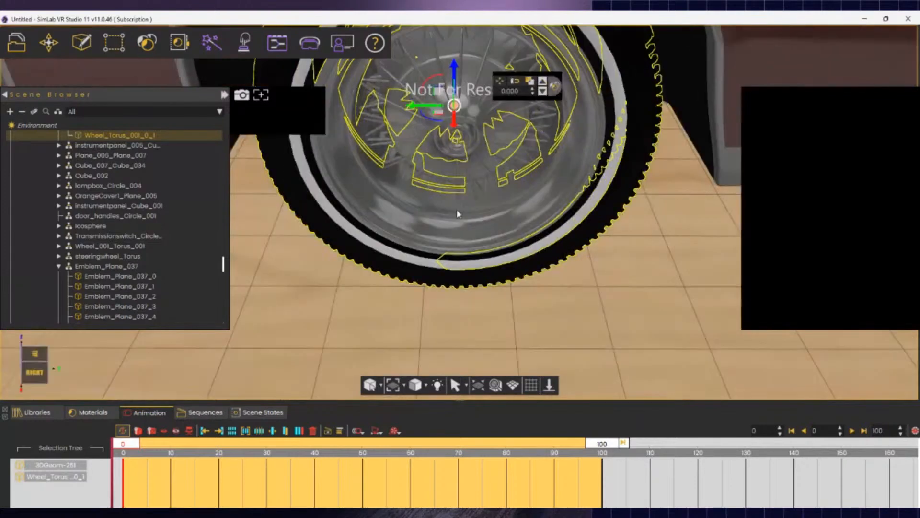
click(457, 210)
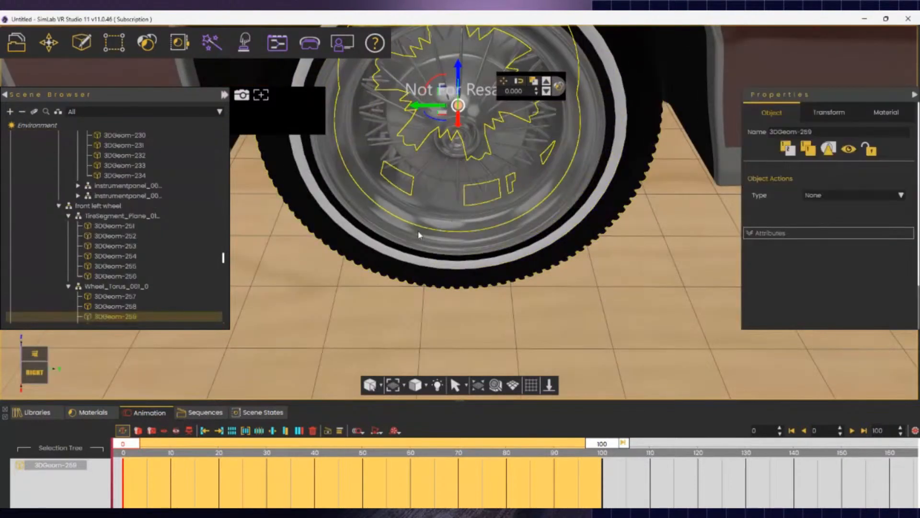
ctrl+click(412, 245)
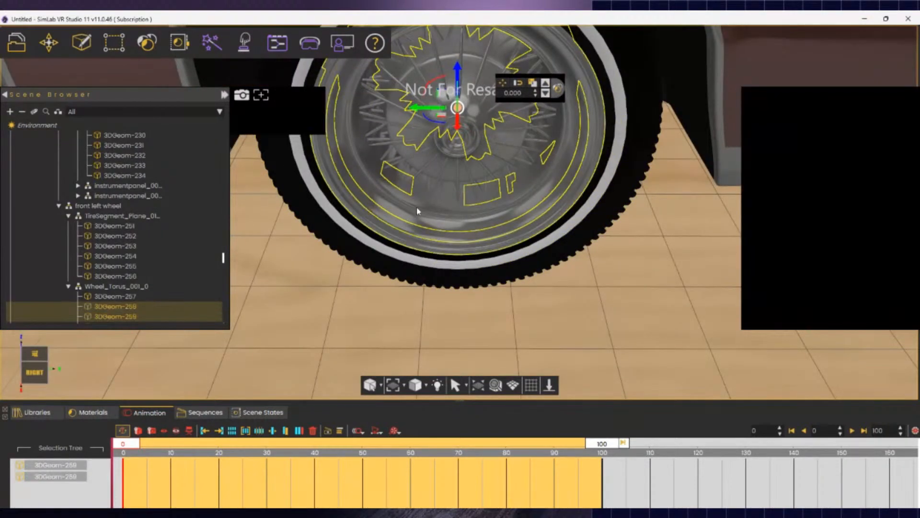
ctrl+click(463, 152)
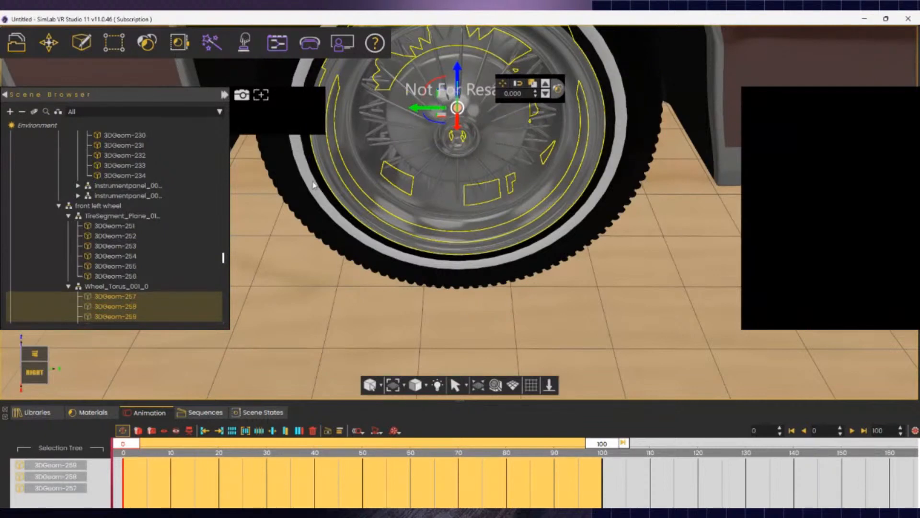
ctrl+click(317, 211)
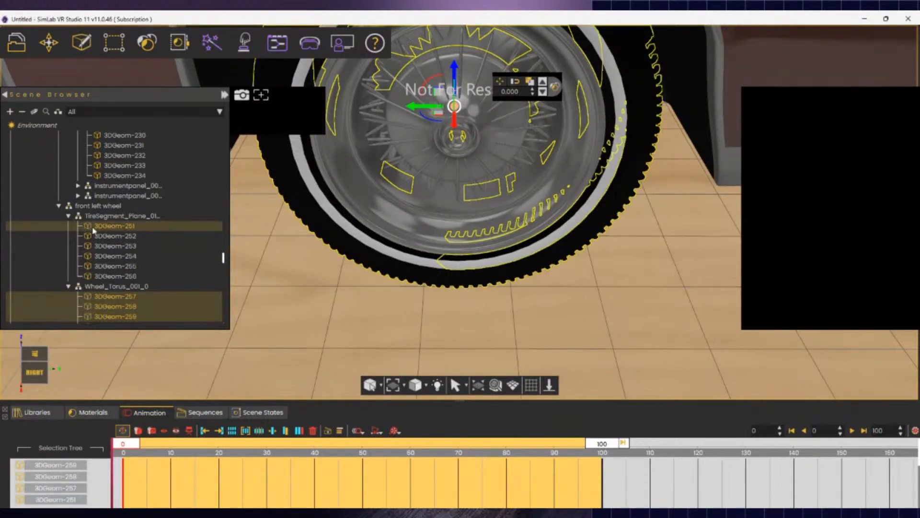
- In the Scene Browser, select wheel parts 3DGeom-257 through 3DGeom-265
click(110, 299)
ctrl+click(112, 308)
click(113, 322)
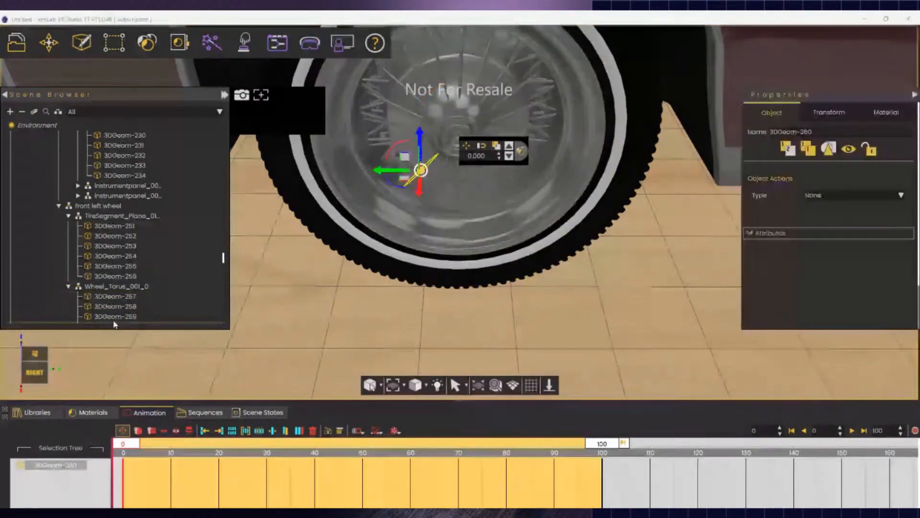
click(114, 316)
click(116, 307)
click(118, 298)
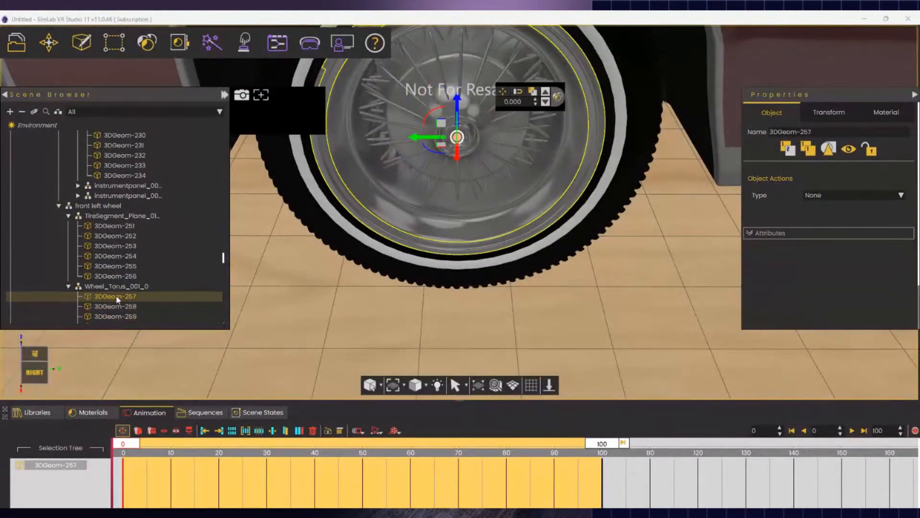
ctrl+click(117, 306)
ctrl+click(117, 316)
scroll(117, 311, down, 2)
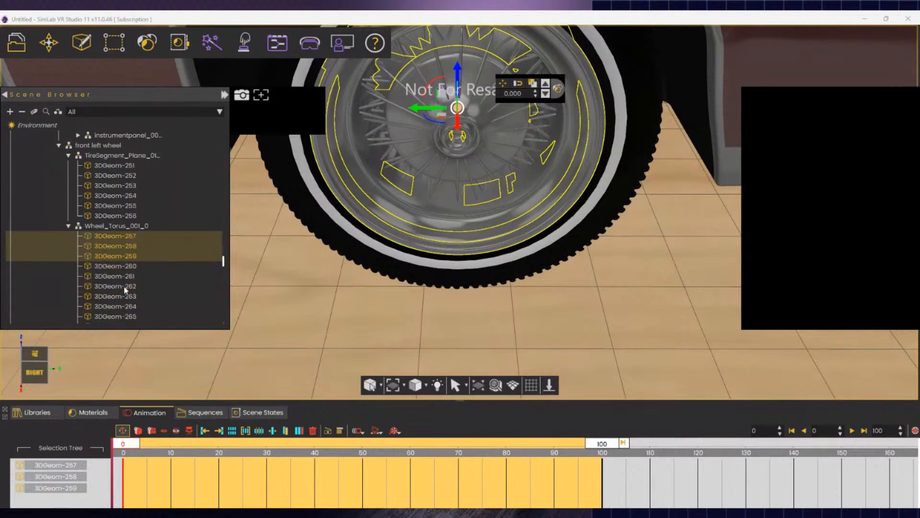
ctrl+click(119, 266)
ctrl+click(121, 276)
ctrl+click(119, 286)
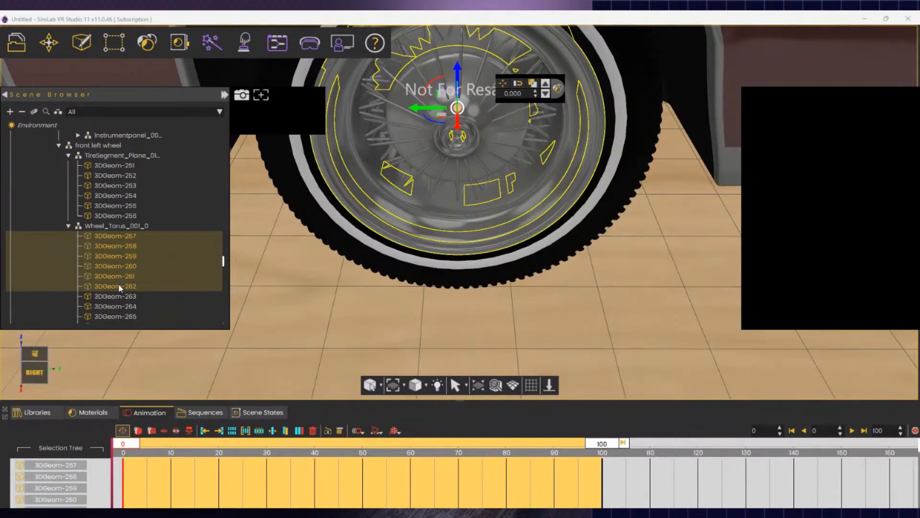
ctrl+click(120, 297)
ctrl+click(121, 307)
ctrl+click(119, 317)
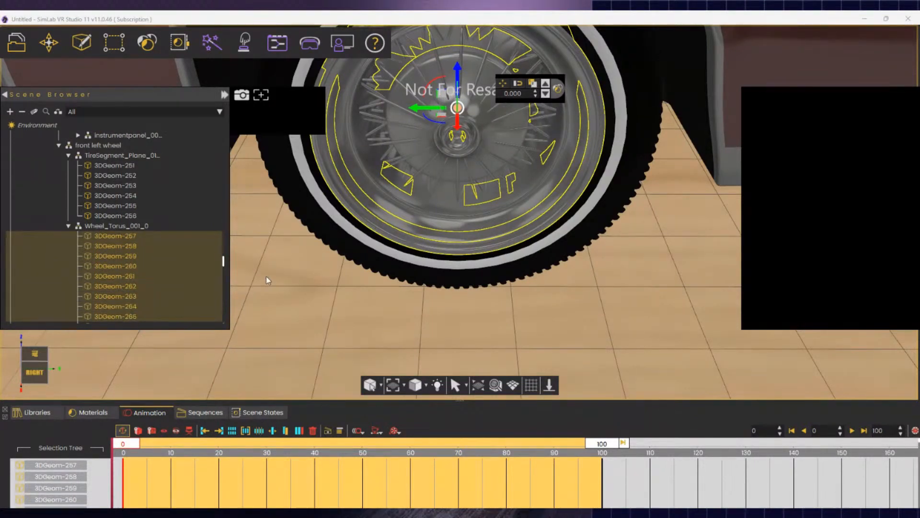
- Extend the selection with 3DGeom-266 through 3DGeom-269
right_drag(266, 276, 257, 296)
scroll(409, 289, down, 3)
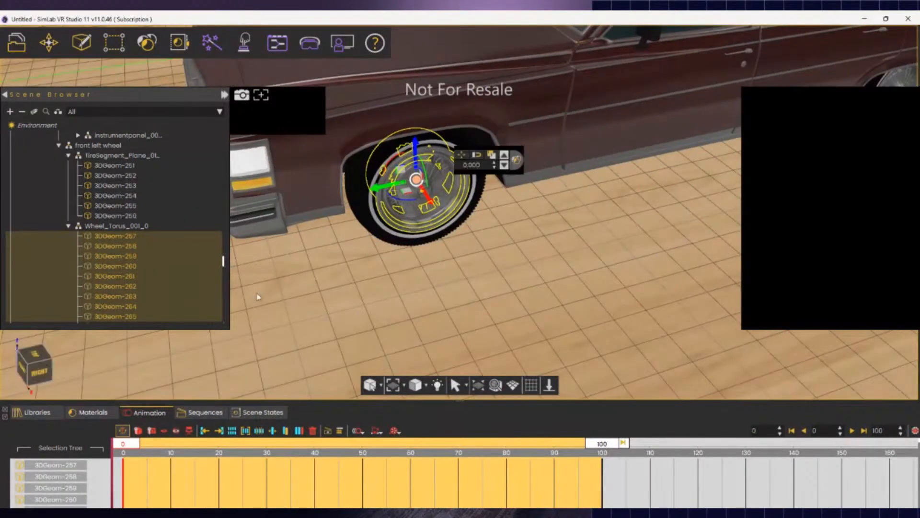
scroll(168, 281, down, 2)
ctrl+click(134, 266)
ctrl+click(132, 276)
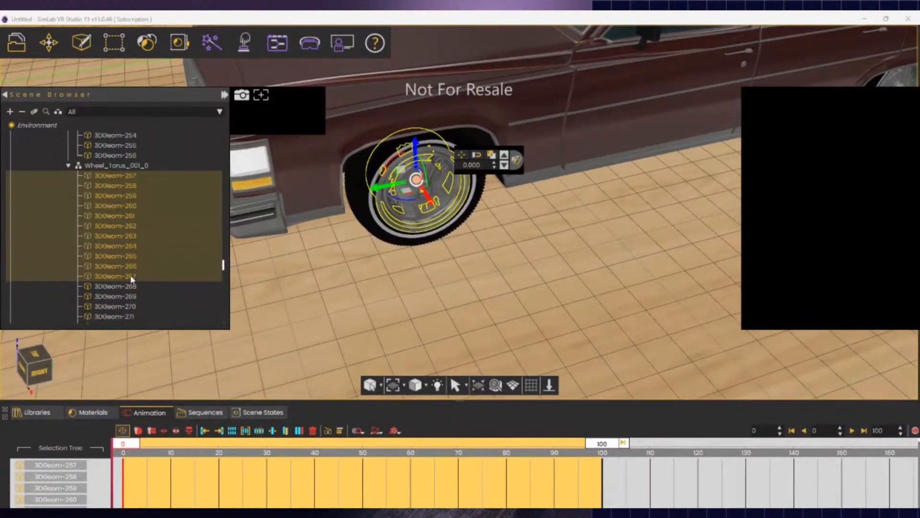
ctrl+click(120, 288)
ctrl+click(121, 297)
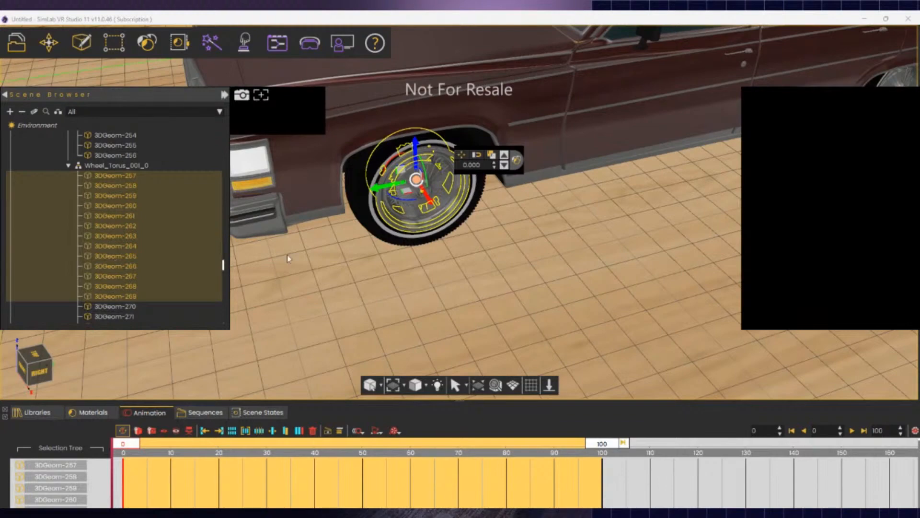
- Restart the selection at 3DGeom-270 and add 3DGeom-257 onward down the list
middle_drag(287, 255, 336, 268)
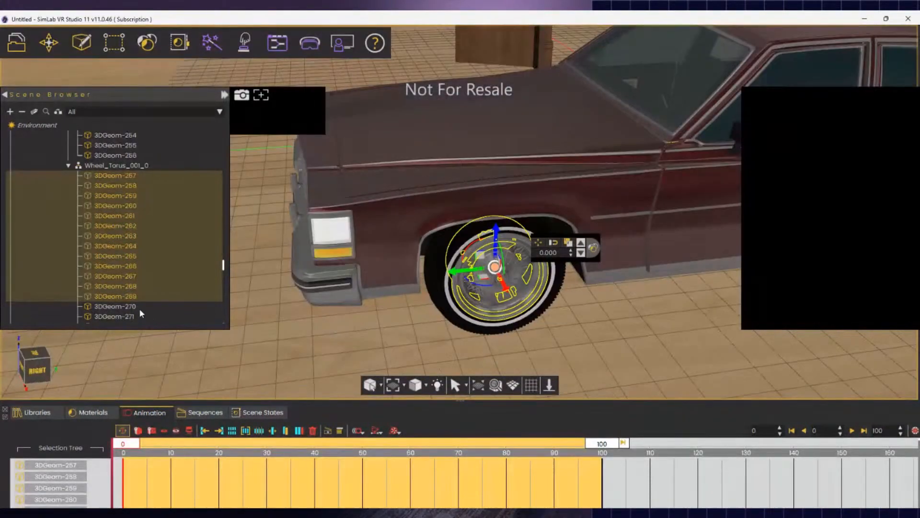
click(139, 309)
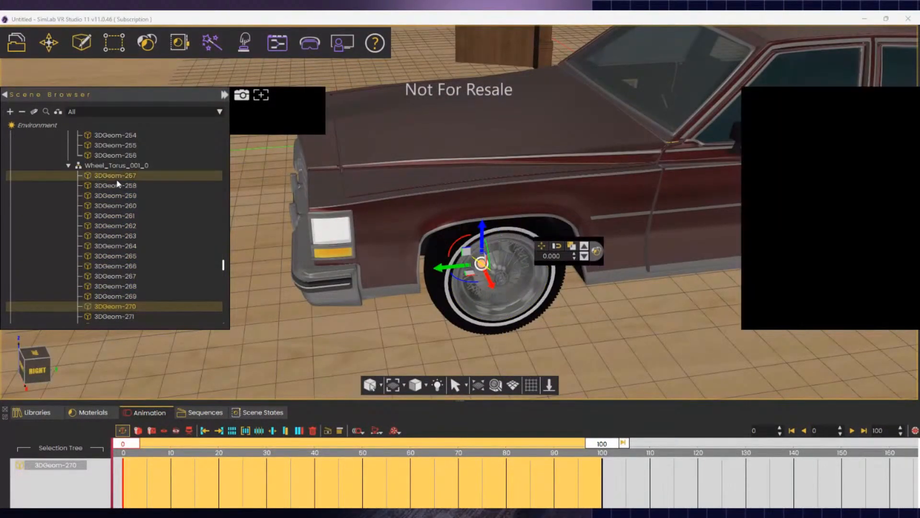
ctrl+click(119, 186)
ctrl+click(121, 196)
ctrl+click(122, 207)
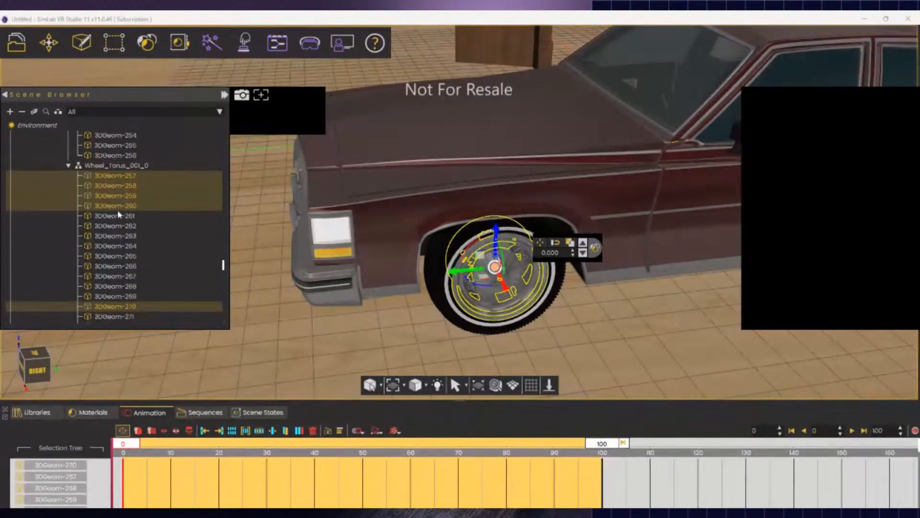
ctrl+click(119, 215)
ctrl+click(117, 227)
ctrl+click(113, 236)
ctrl+click(107, 246)
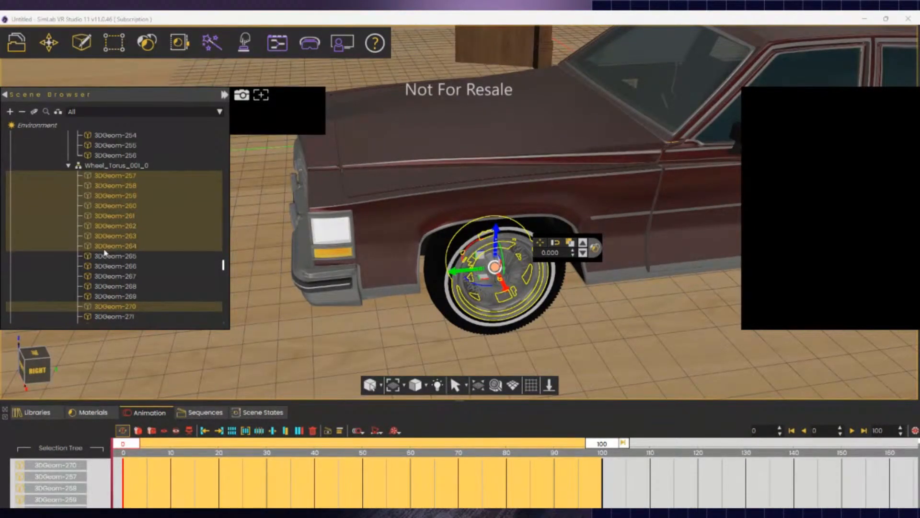
ctrl+click(110, 266)
ctrl+click(109, 257)
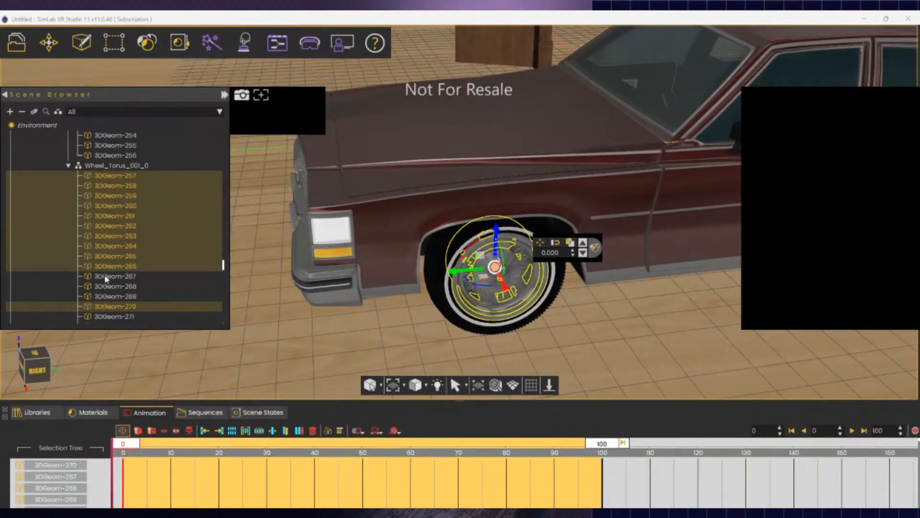
ctrl+click(106, 277)
ctrl+click(111, 287)
ctrl+click(110, 296)
ctrl+click(108, 317)
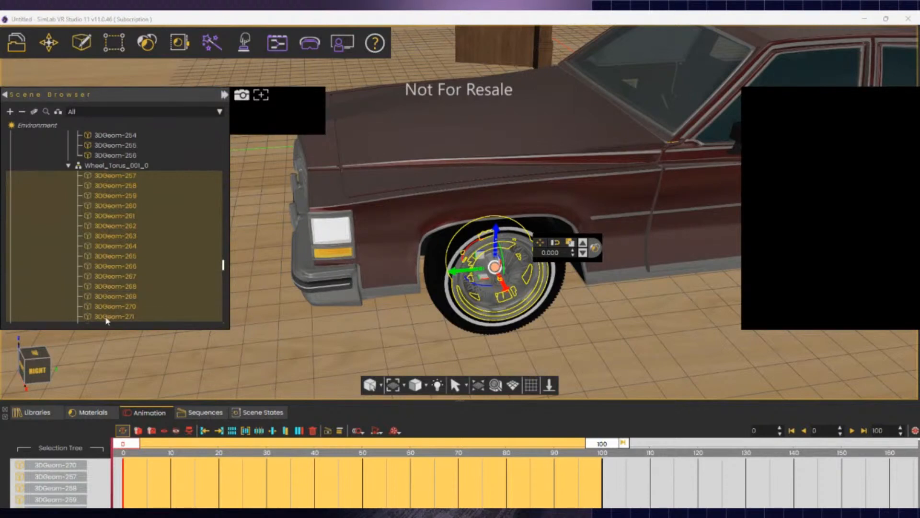
- Add the tire and 3DGeom-273 to the wheel-part selection
scroll(144, 268, down, 2)
scroll(115, 270, up, 1)
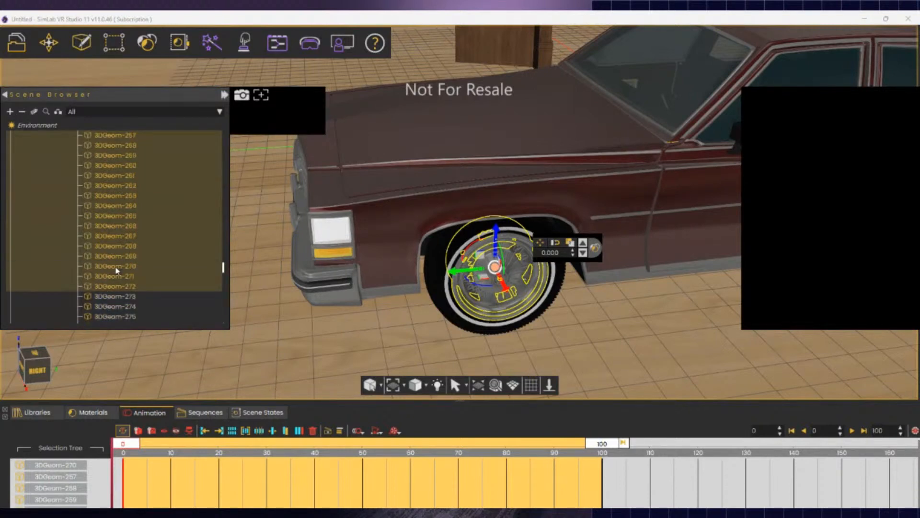
ctrl+click(441, 293)
scroll(145, 266, down, 3)
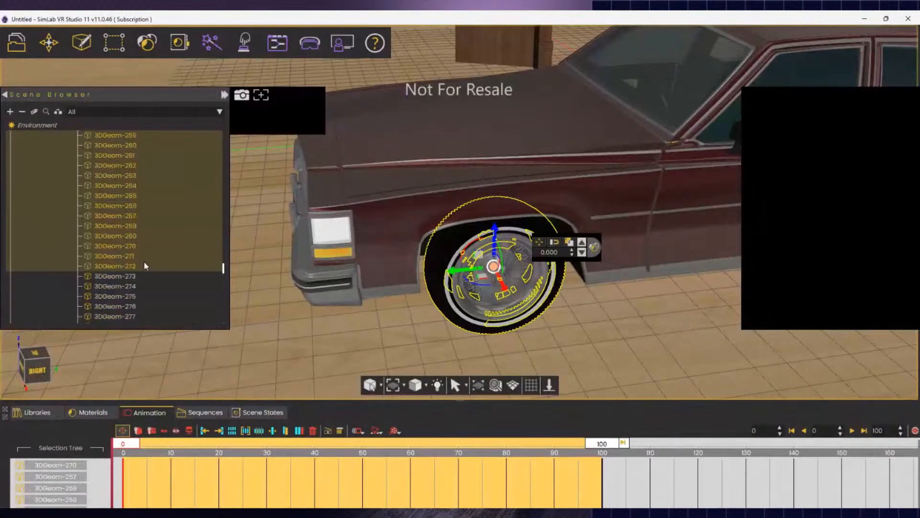
ctrl+click(126, 281)
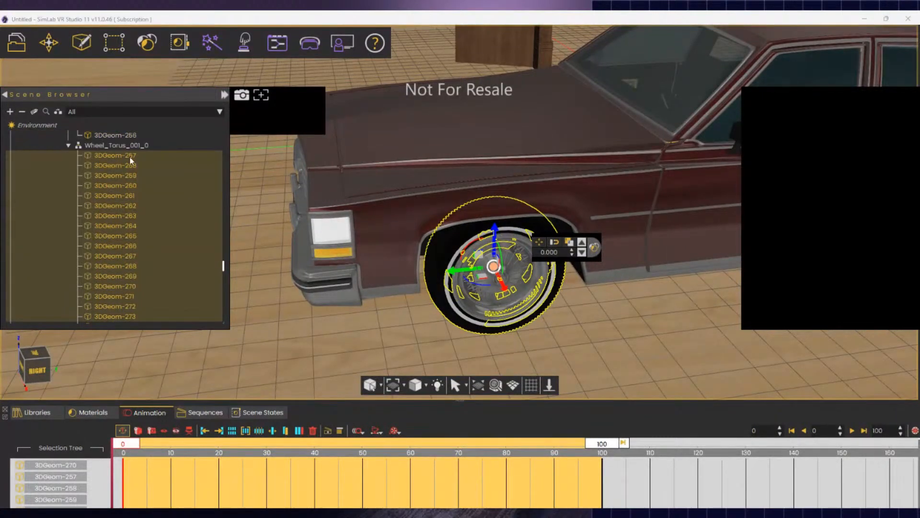
- Reparent the selected parts under 'front left wheel' and move the timeline to frame 10
key(p)
scroll(112, 188, up, 2)
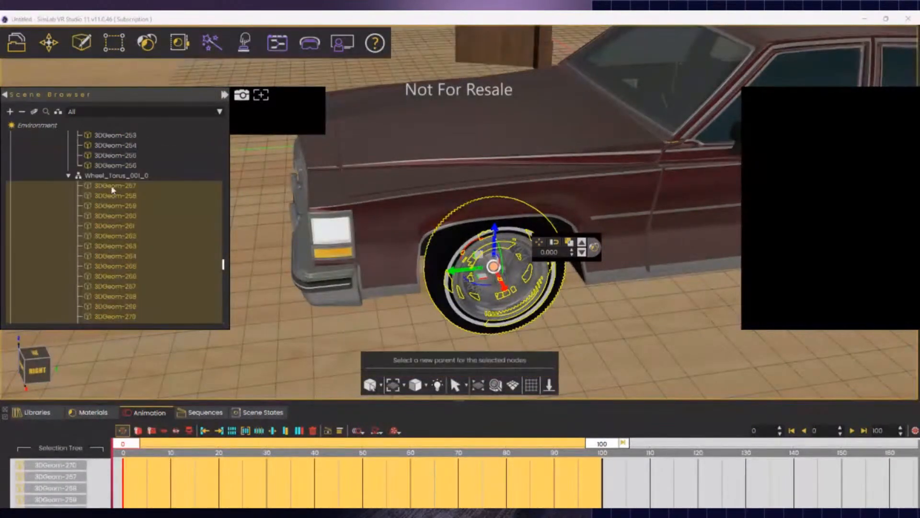
scroll(124, 156, up, 3)
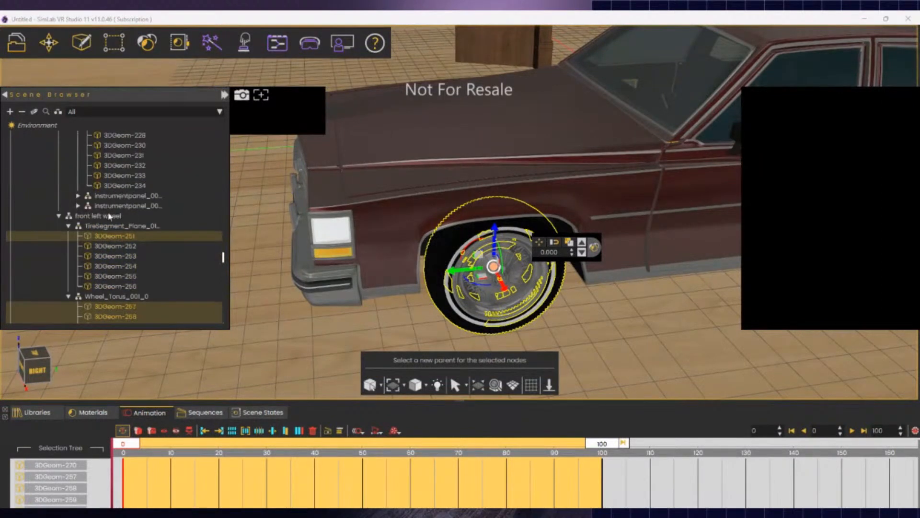
click(101, 217)
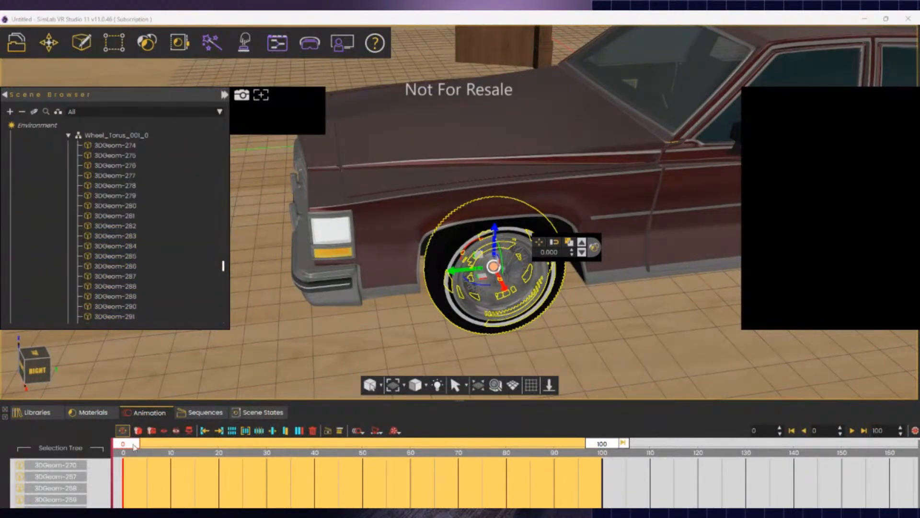
drag(122, 443, 172, 453)
scroll(69, 479, down, 3)
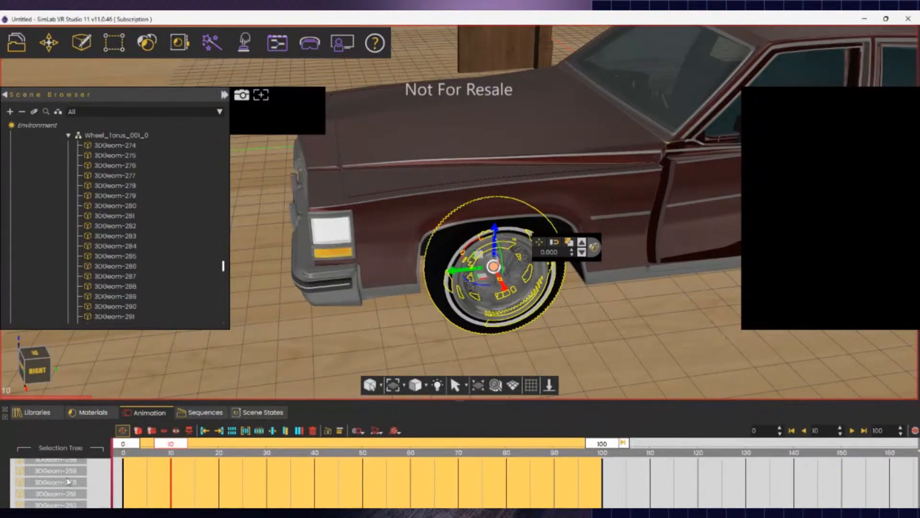
- Delete the DoorOpen item from the Sequences list
click(211, 415)
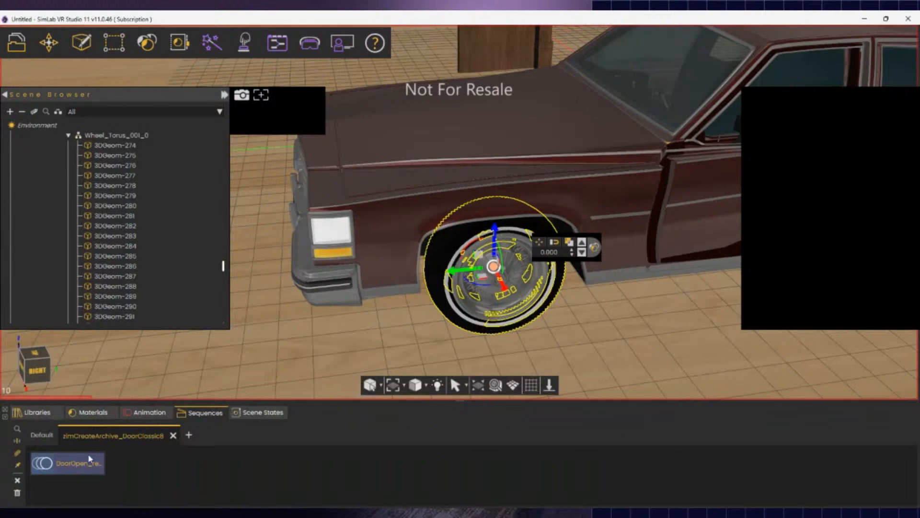
click(64, 467)
key(Delete)
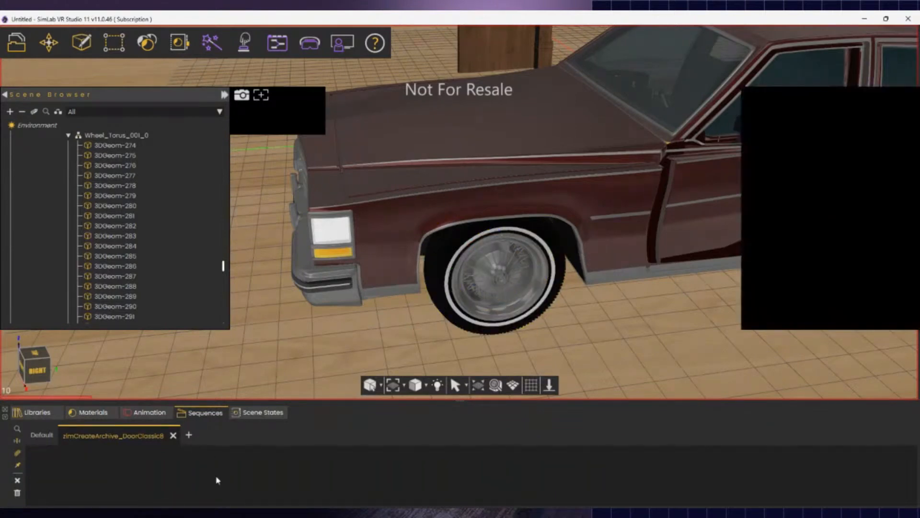
- Orbit down onto the front wheel and select the tire 3DGeom-251 and rim Wheel_Torus_001_0_1
middle_drag(671, 335, 603, 295)
click(802, 349)
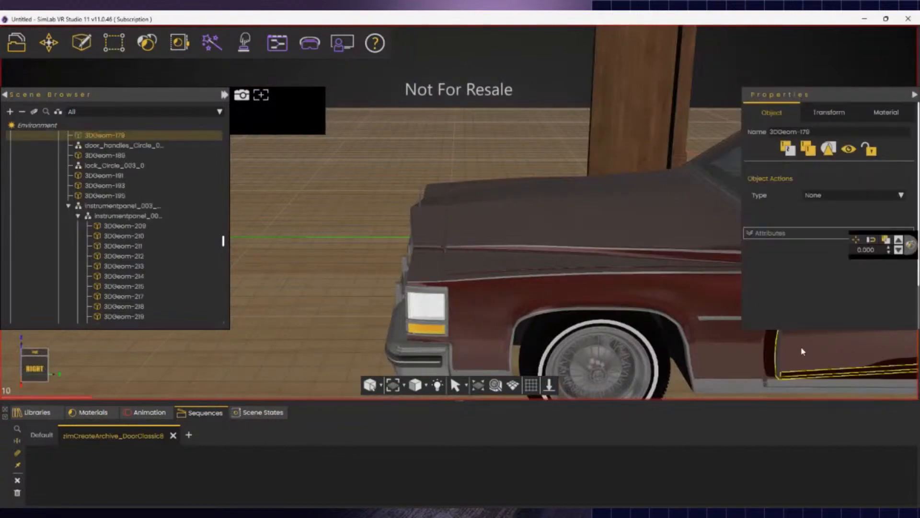
click(546, 352)
click(536, 362)
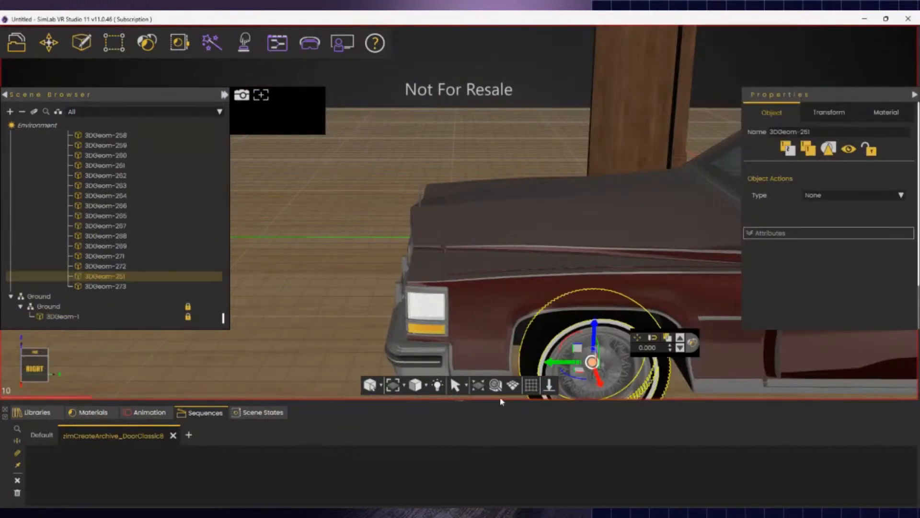
middle_drag(501, 398, 76, 466)
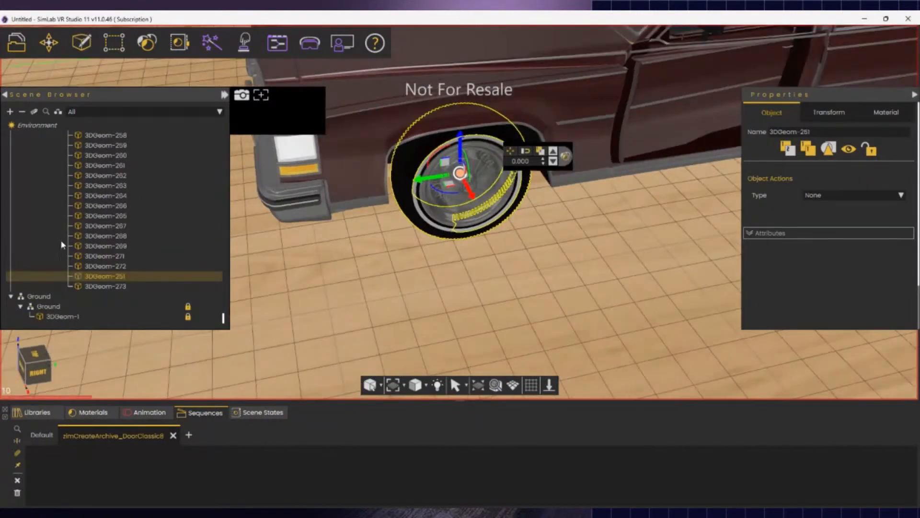
scroll(115, 230, up, 3)
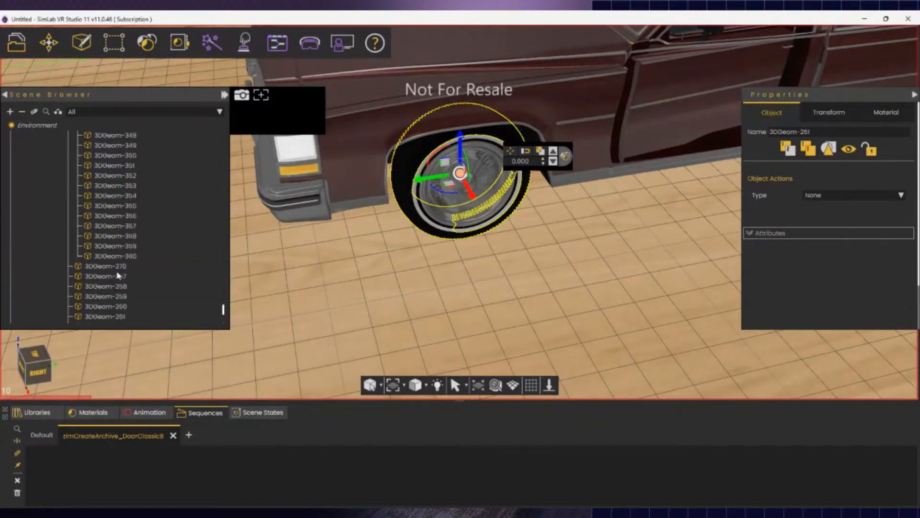
scroll(108, 259, up, 5)
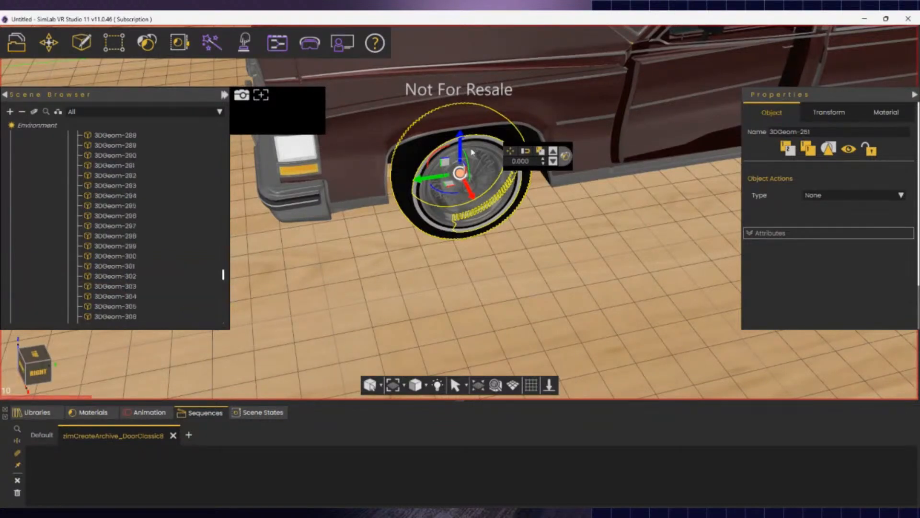
click(488, 164)
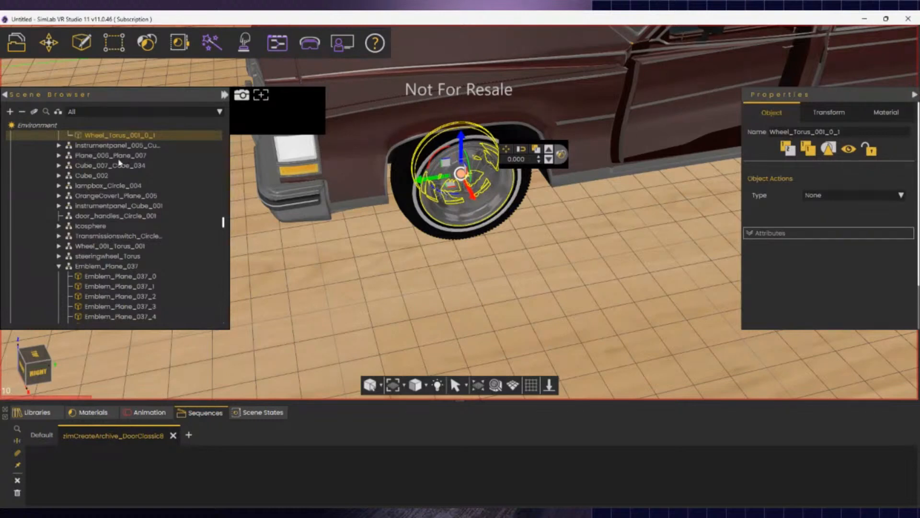
scroll(120, 192, up, 3)
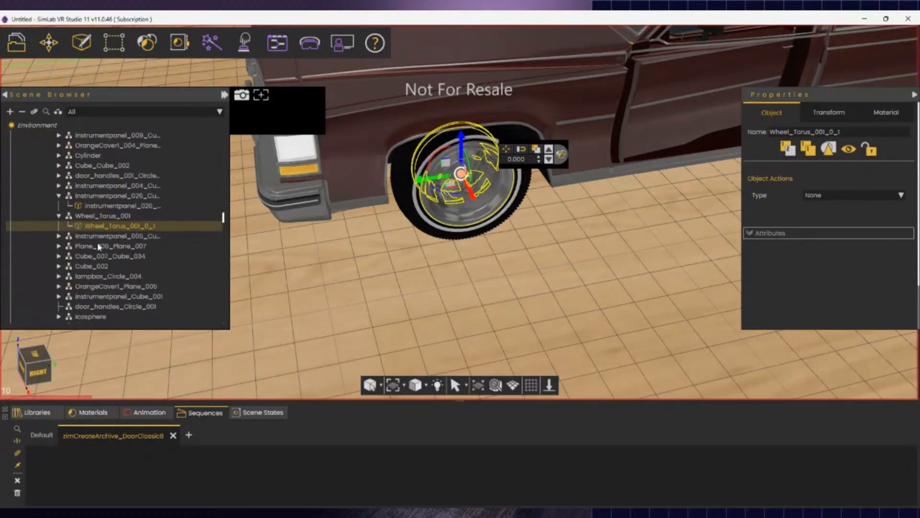
- Select the tire with hub parts including 3DGeom-257 and group them into a new assembly
click(413, 222)
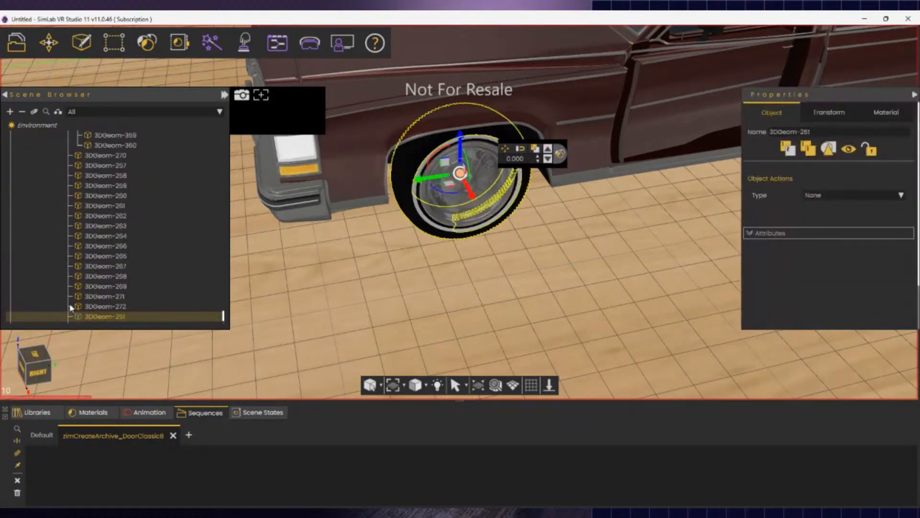
scroll(119, 240, up, 5)
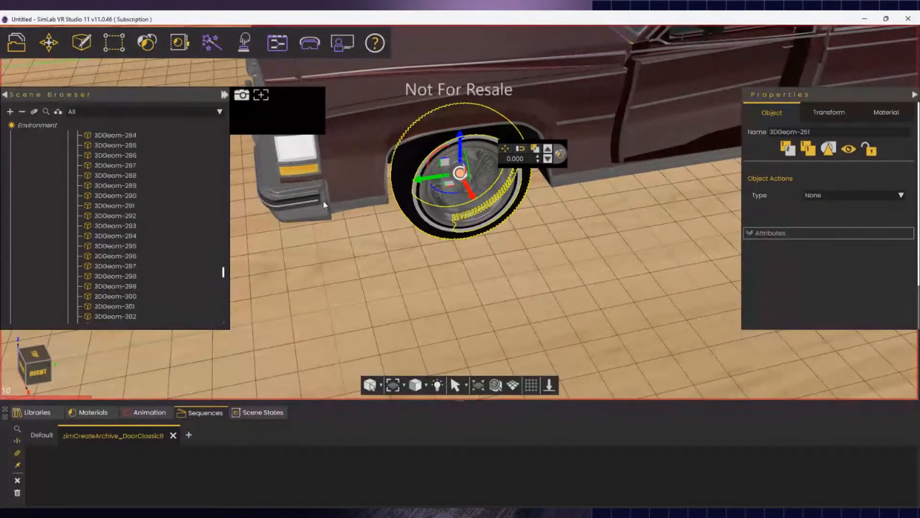
ctrl+click(504, 178)
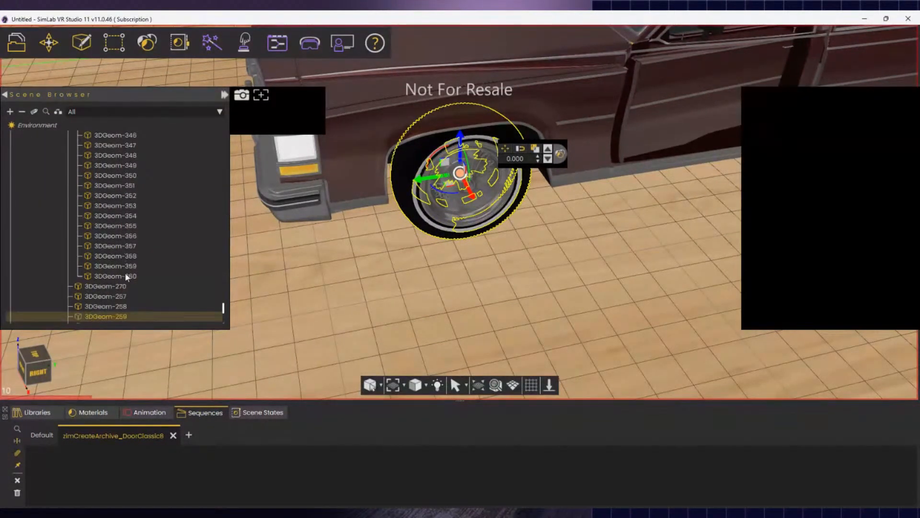
click(107, 296)
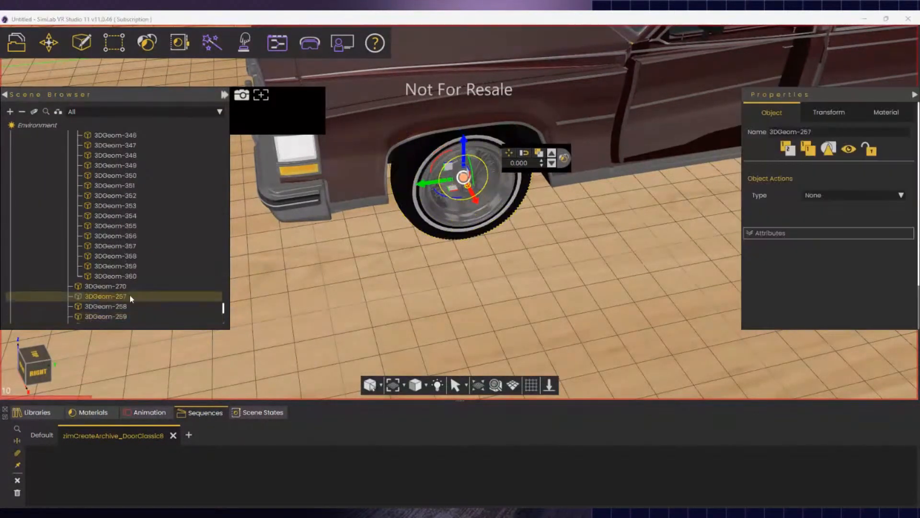
ctrl+click(521, 198)
ctrl+click(492, 210)
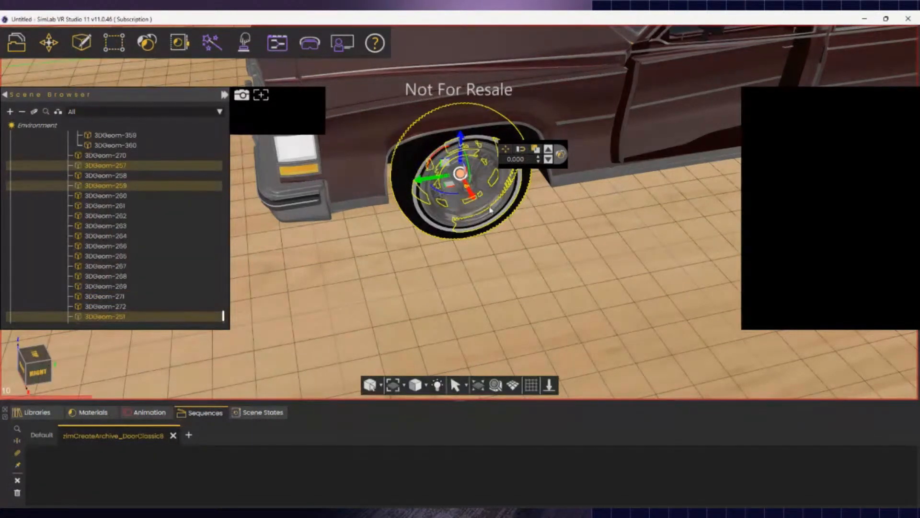
ctrl+click(423, 211)
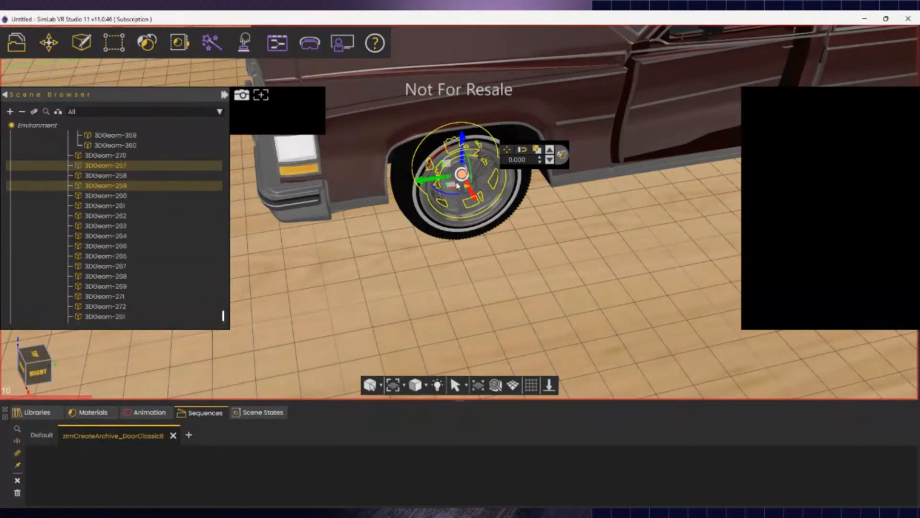
ctrl+click(408, 186)
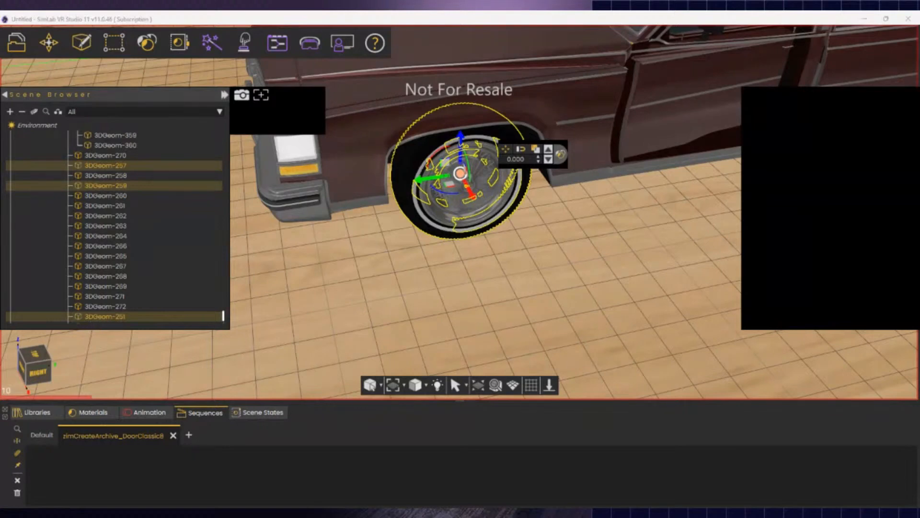
click(156, 366)
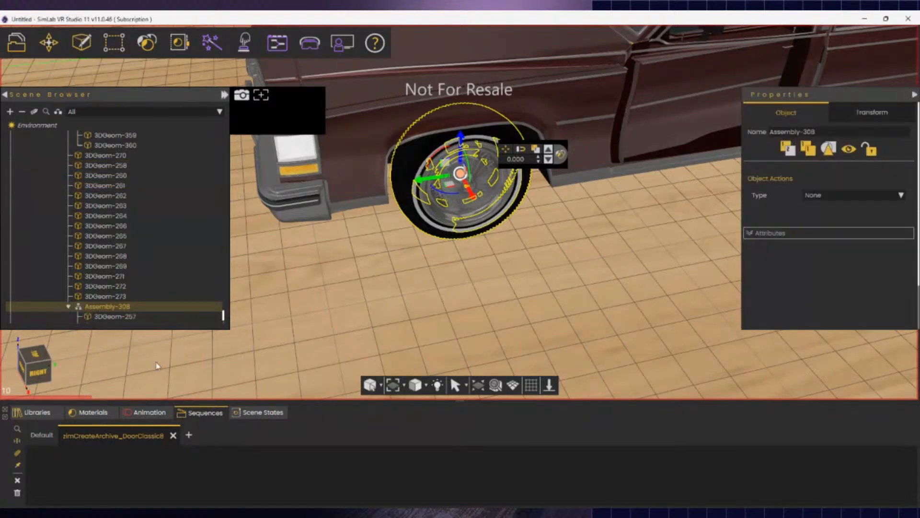
- Rename Assembly-308 to 'left wehhel' and show it in the animation timeline
double_click(121, 306)
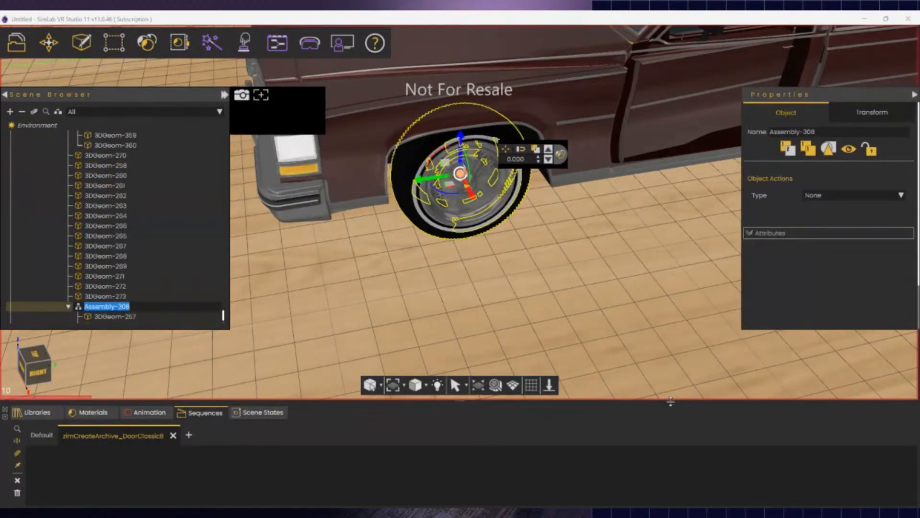
text(left wehhel)
key(Return)
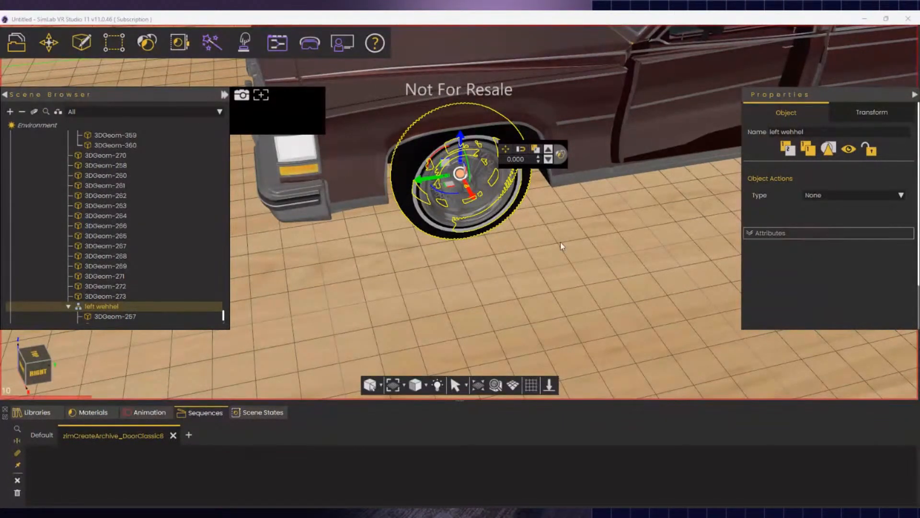
click(151, 418)
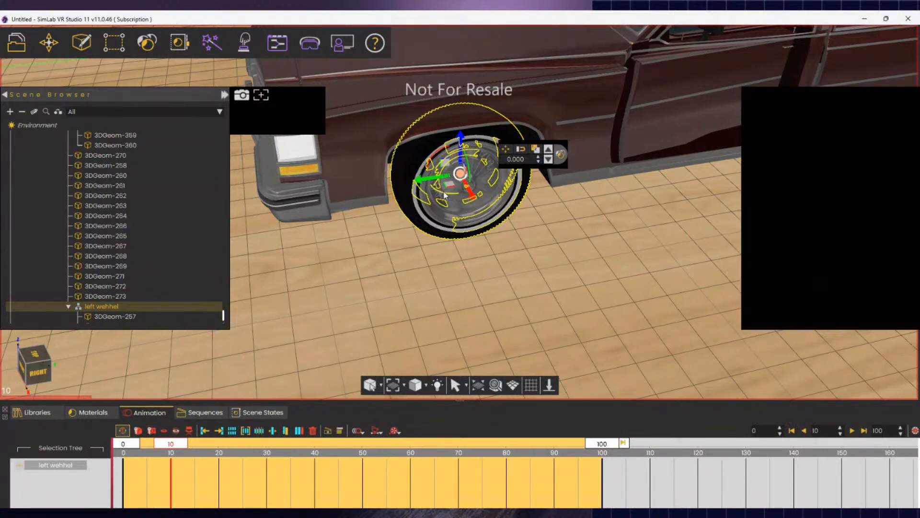
- Rotate the left wehhel wheel almost a full turn about its axle on its animation track
drag(446, 194, 475, 202)
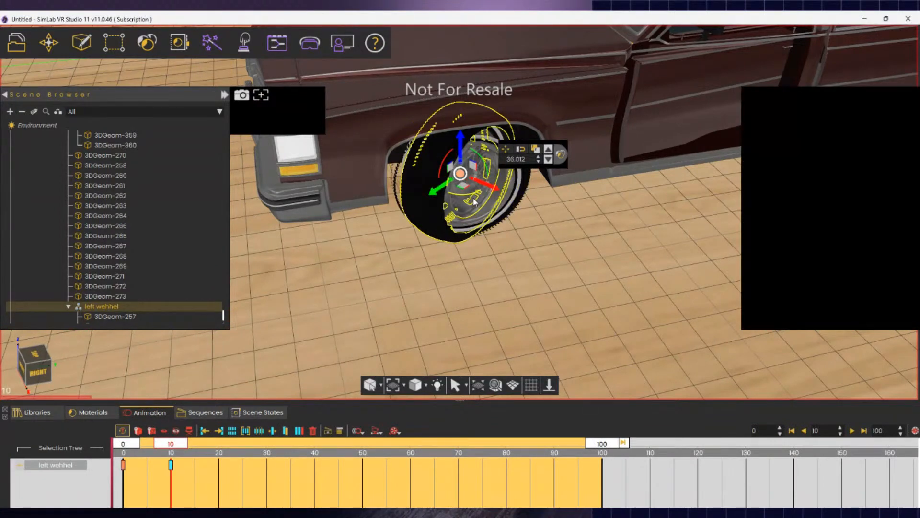
click(60, 467)
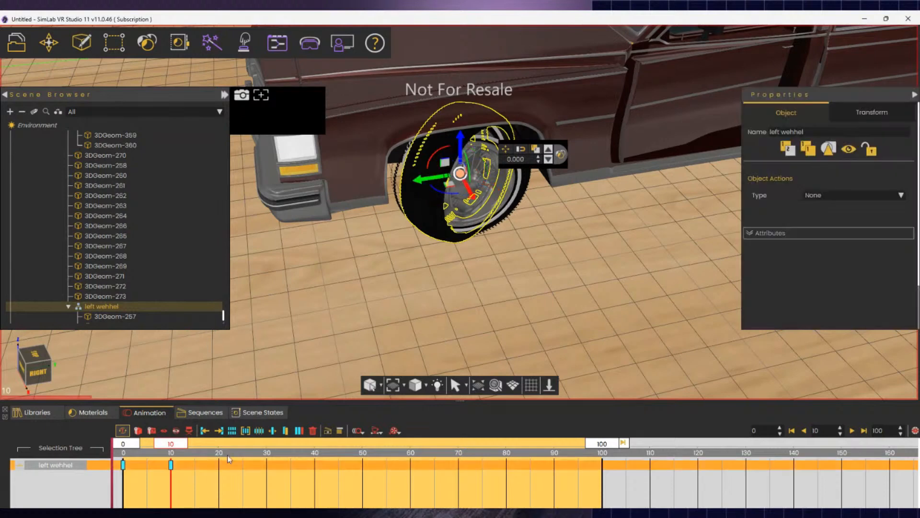
mouse_move(449, 195)
mouse_down()
mouse_move(425, 191)
mouse_move(444, 188)
mouse_up()
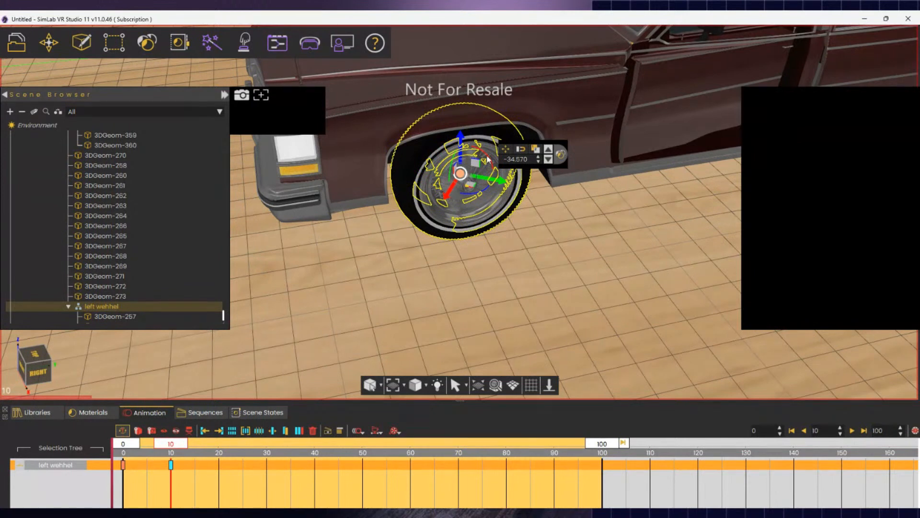
drag(488, 159, 452, 169)
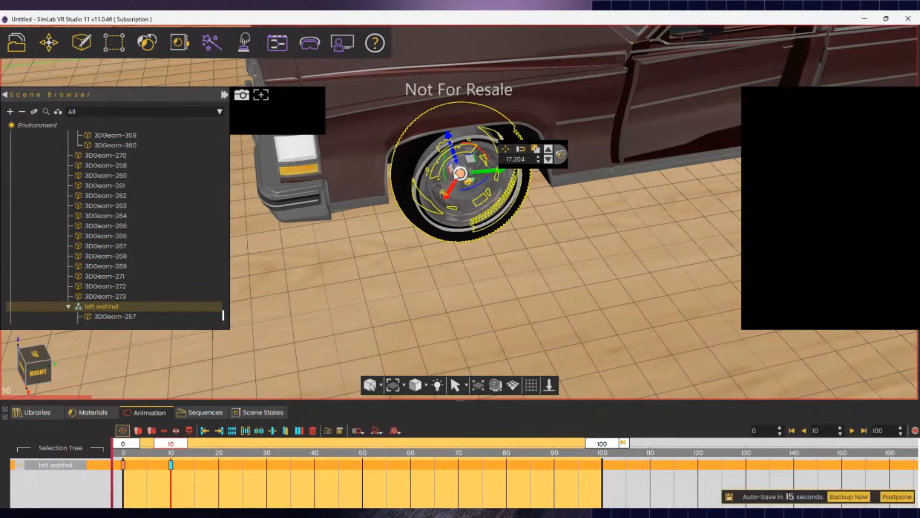
key(ctrl+z)
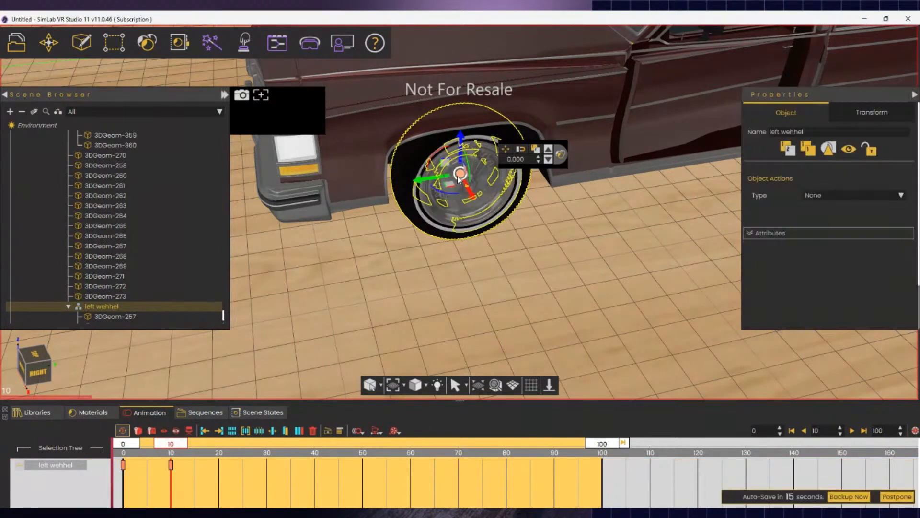
click(440, 155)
drag(440, 154, 430, 229)
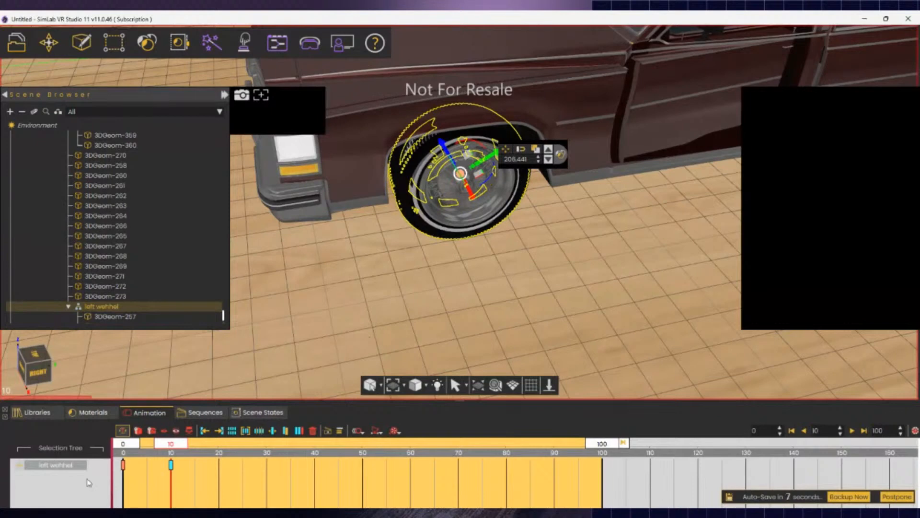
click(54, 466)
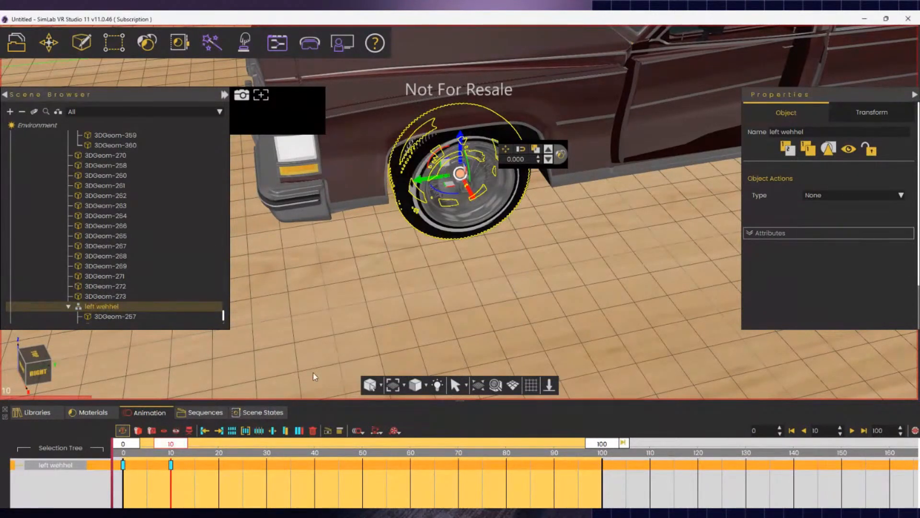
- Play the front wwheel sequence from the Sequences list, then bring up the Training Builder
click(200, 412)
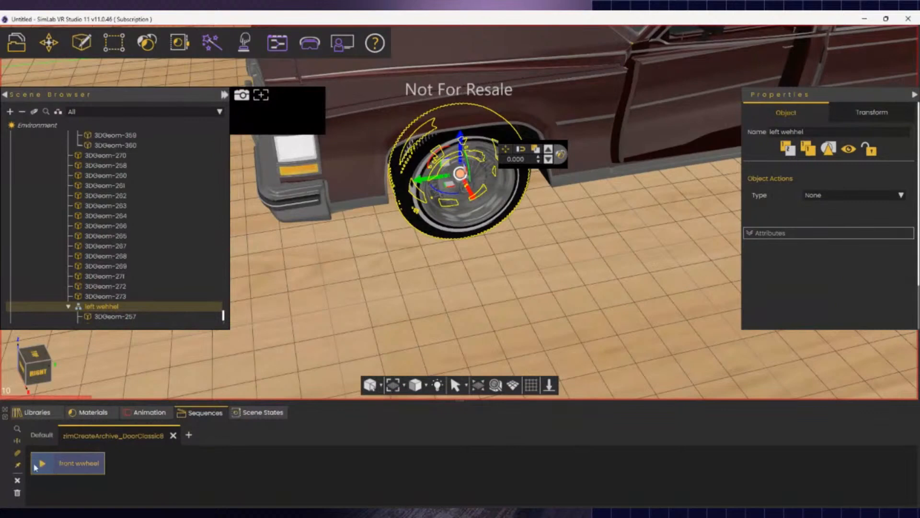
click(47, 465)
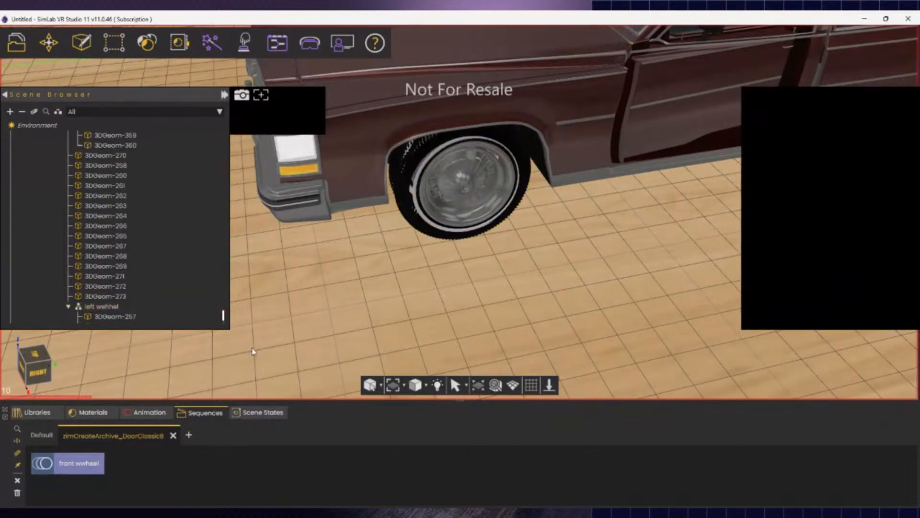
click(277, 44)
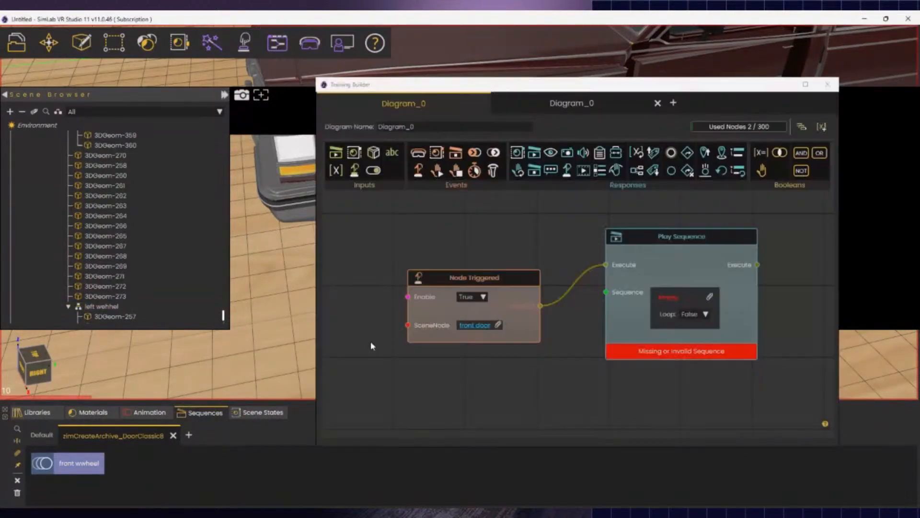
- Replace the old diagram nodes with a Node Triggered event assigned to left wehhel
click(489, 280)
key(Delete)
click(664, 243)
key(Delete)
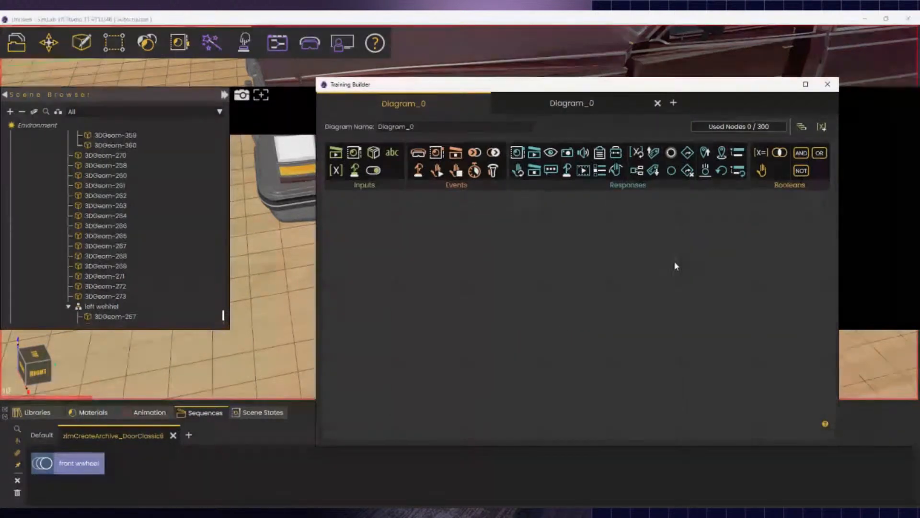
click(418, 170)
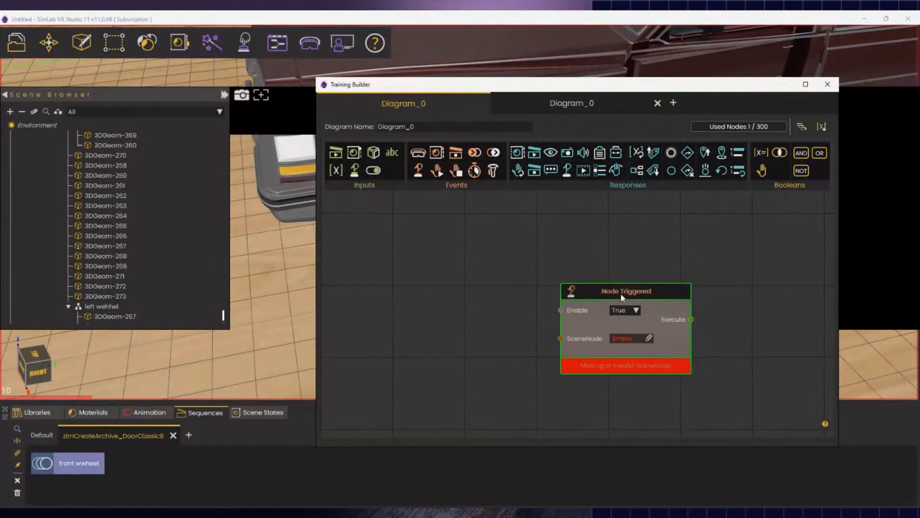
drag(623, 297, 446, 266)
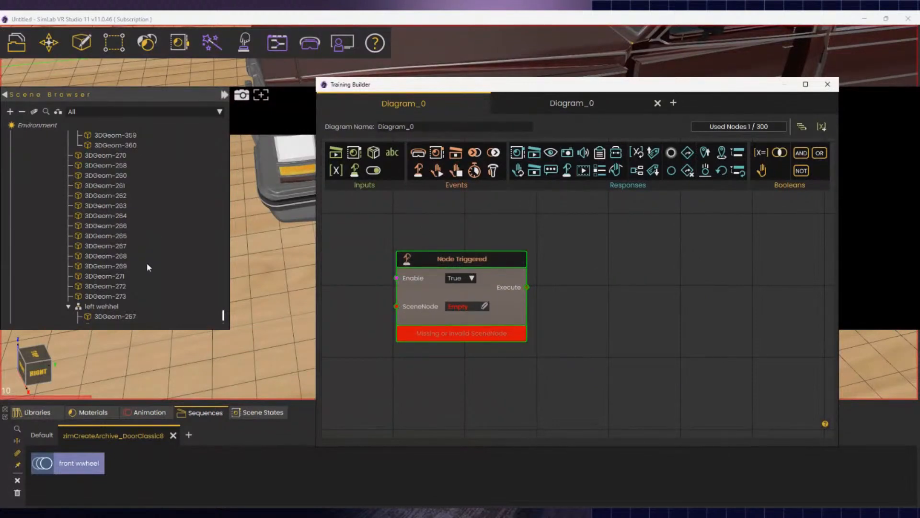
click(108, 306)
click(485, 306)
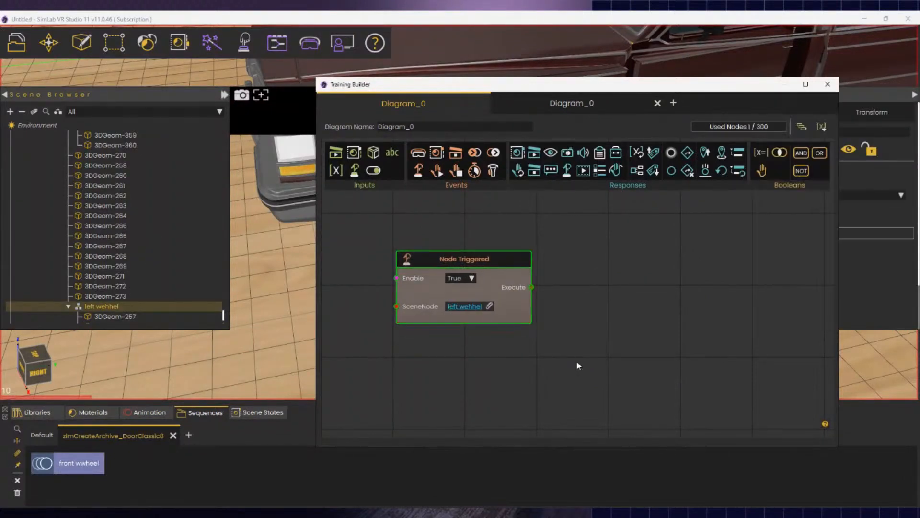
- Add a Play Sequence node for front wwheel, wire Execute to it, and close the builder
click(536, 163)
click(81, 463)
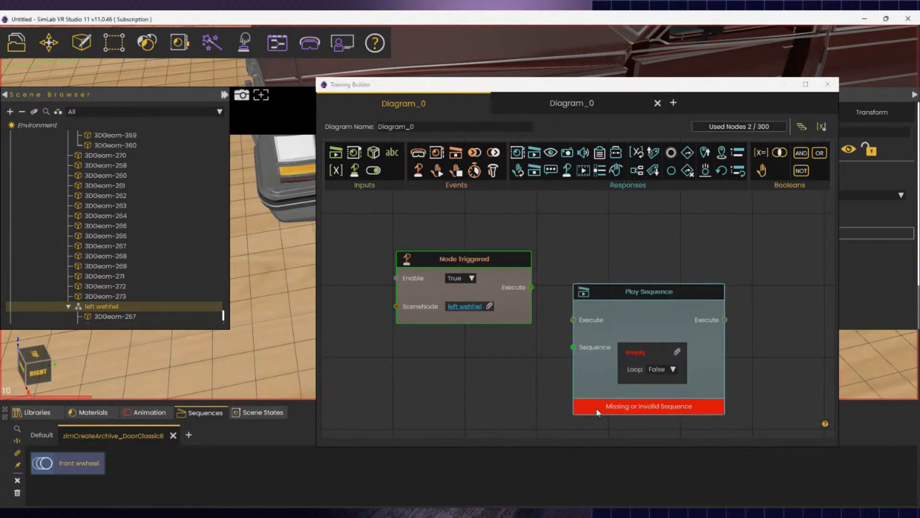
click(677, 352)
drag(532, 287, 573, 320)
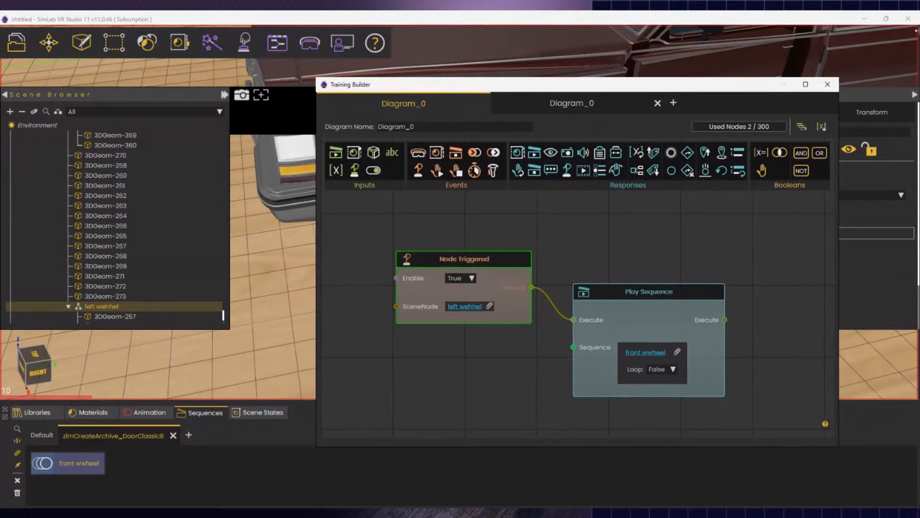
click(829, 84)
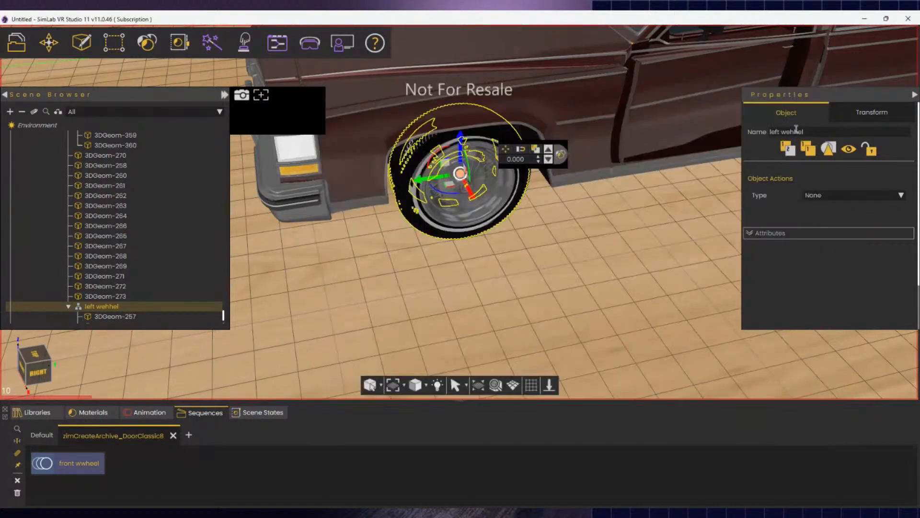
- Zoom out the view and show the top-level Libraries collections
scroll(447, 163, down, 6)
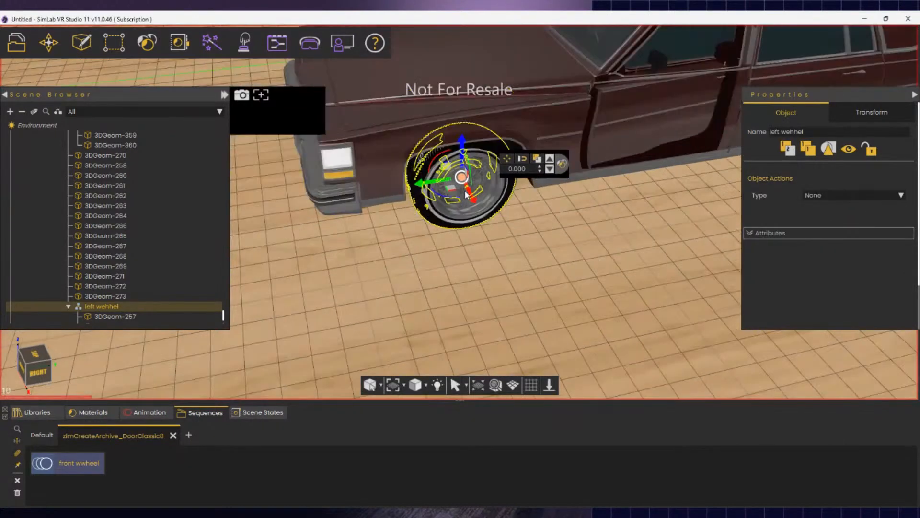
click(34, 413)
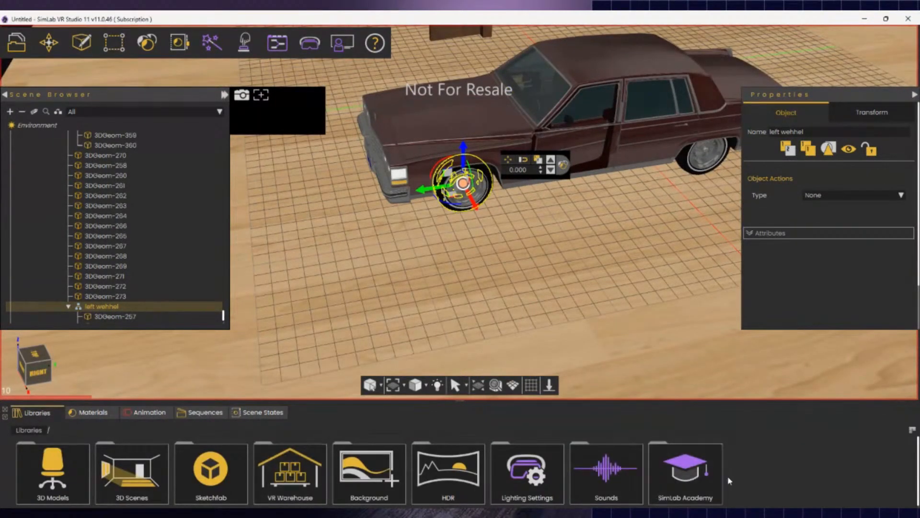
- Browse SimLab Academy's VR Creation courses, return to Libraries, and orbit to see the car from above
click(689, 496)
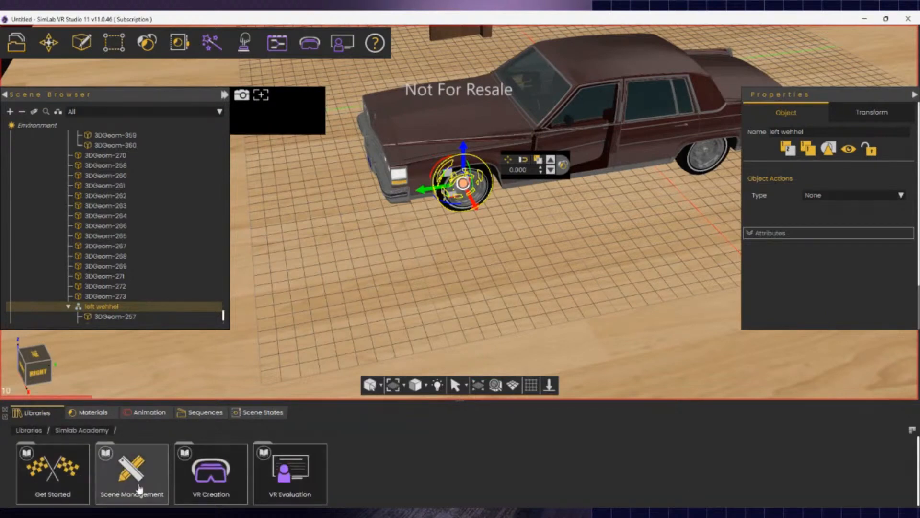
click(211, 499)
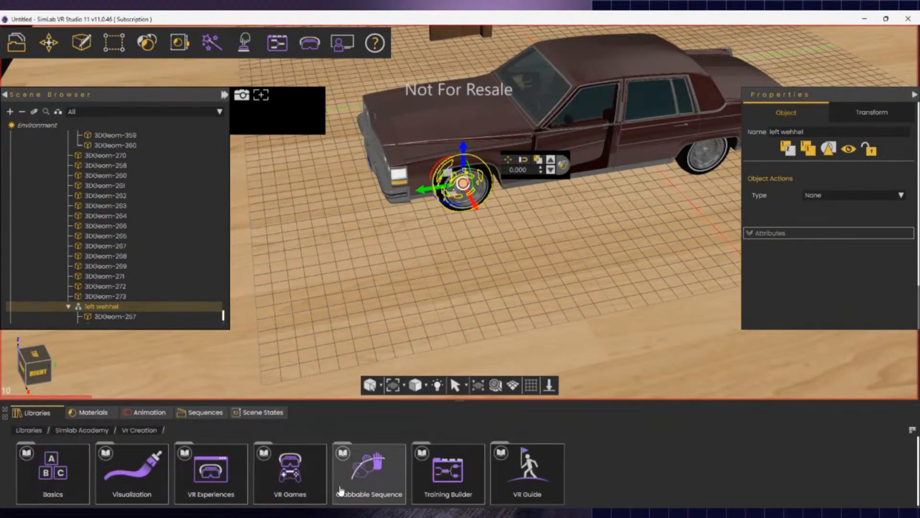
click(30, 431)
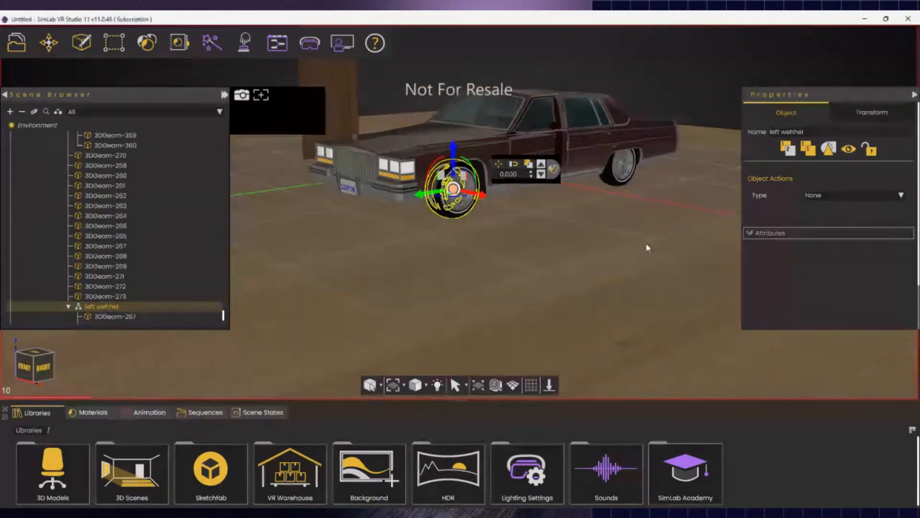
click(649, 242)
middle_drag(588, 245, 474, 329)
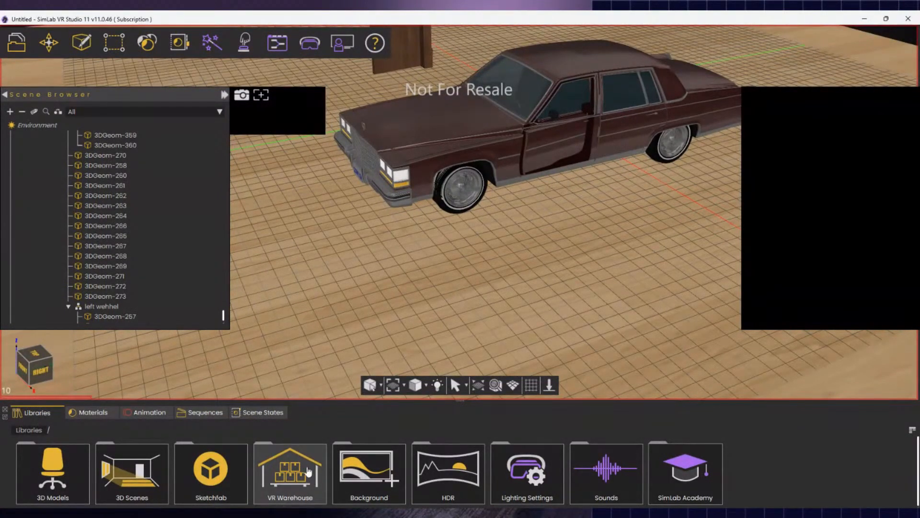
- Open VR Warehouse and sign in with the account e-mail and password, re-entering the password once
click(283, 475)
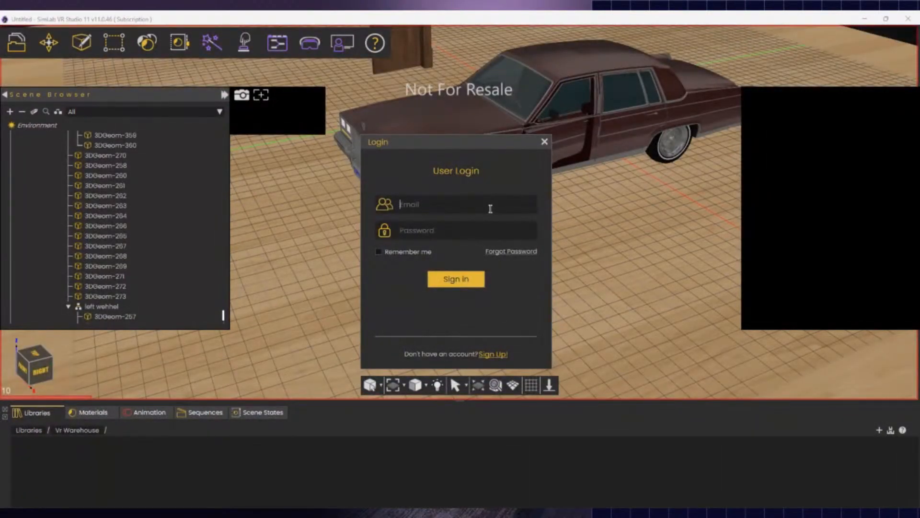
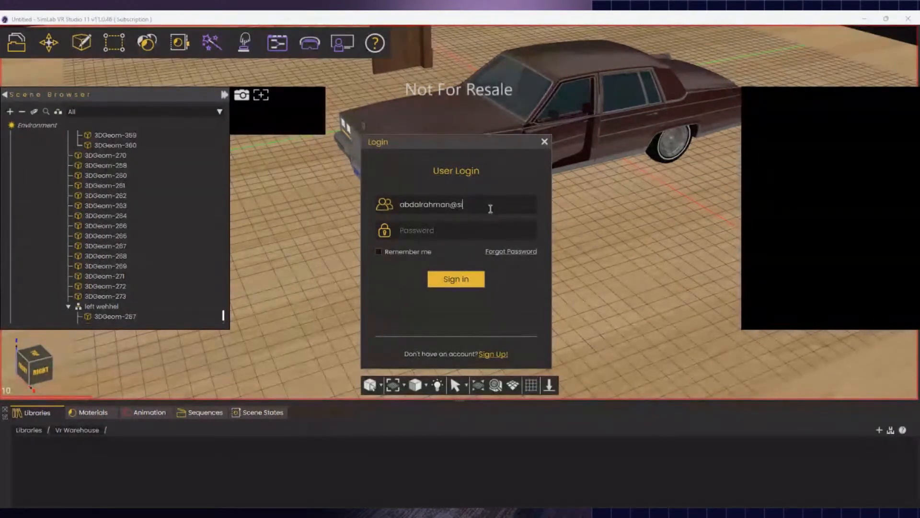
key(Tab)
text(•••••••••••••)
key(Return)
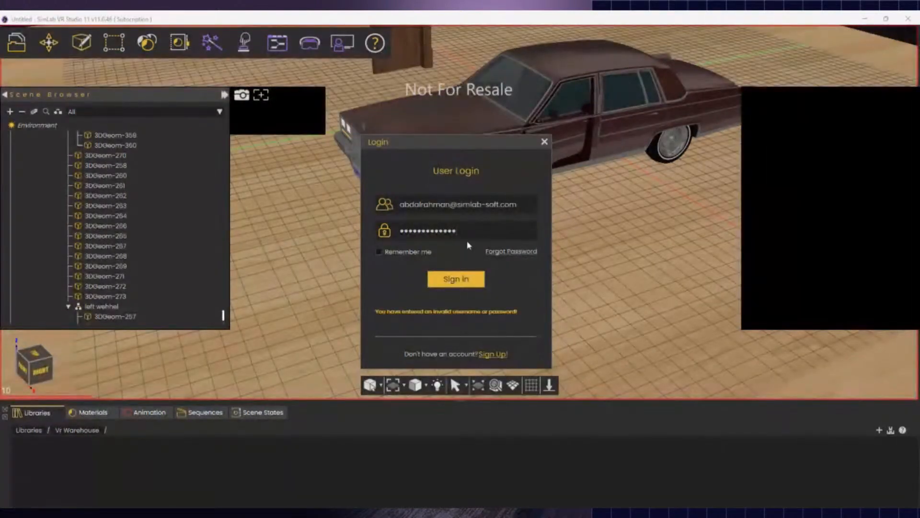
drag(471, 230, 339, 230)
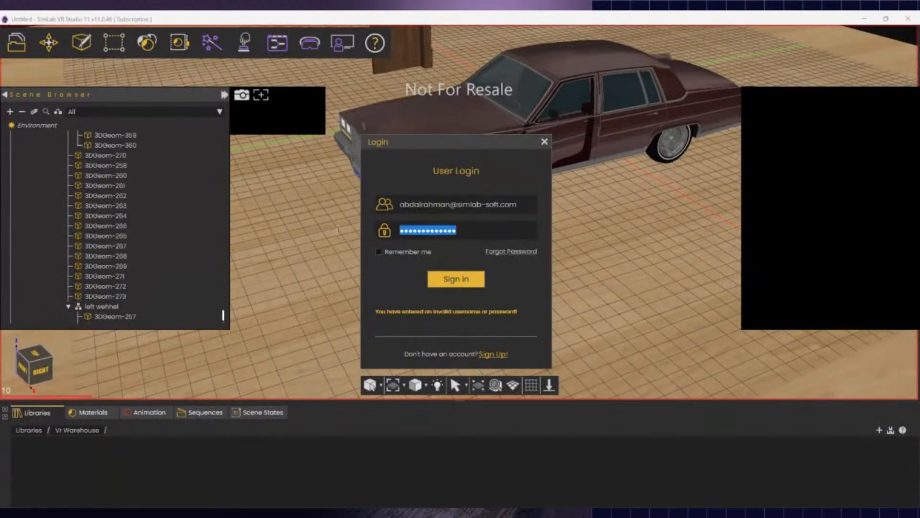
text(••••••••••)
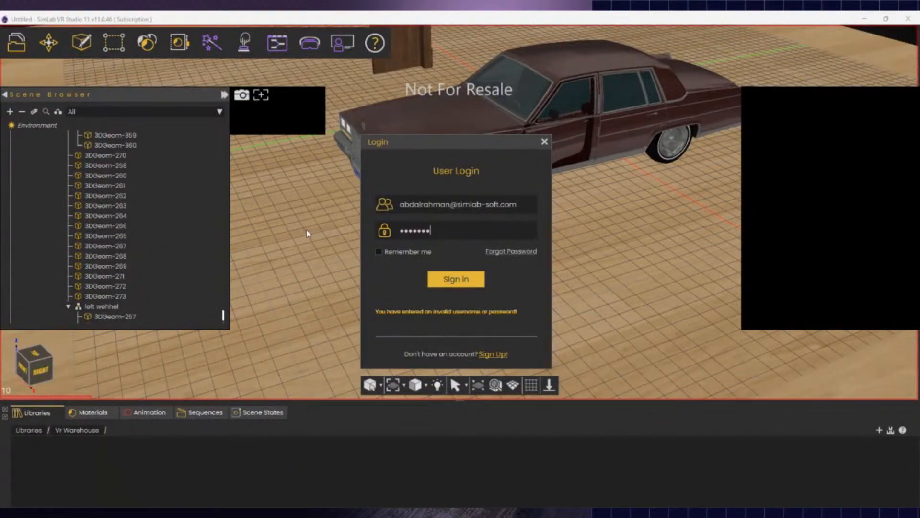
text(•••••)
key(Return)
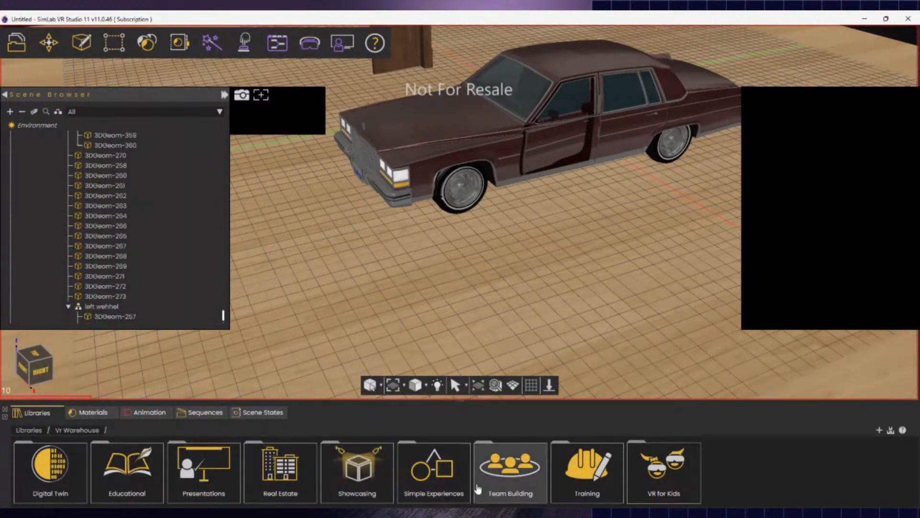
- Pick the Modern Villa scene from the Real Estate category and load it
click(287, 477)
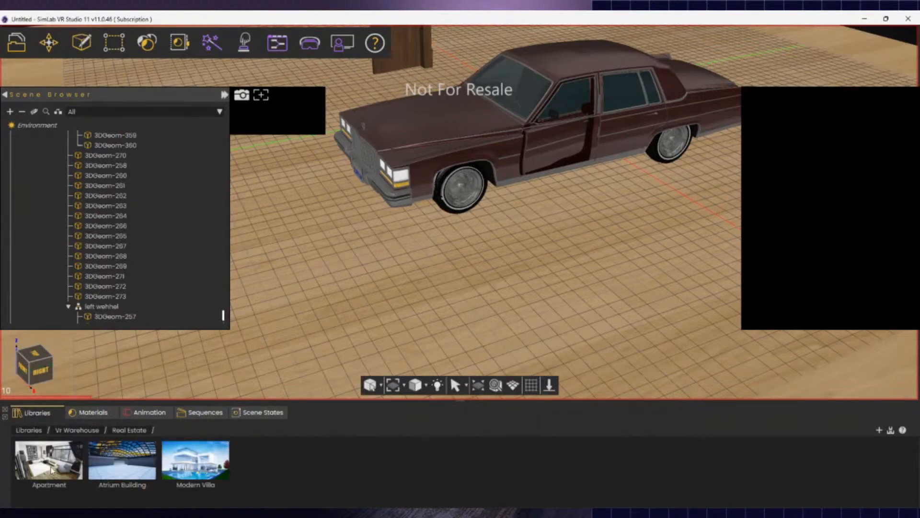
click(199, 472)
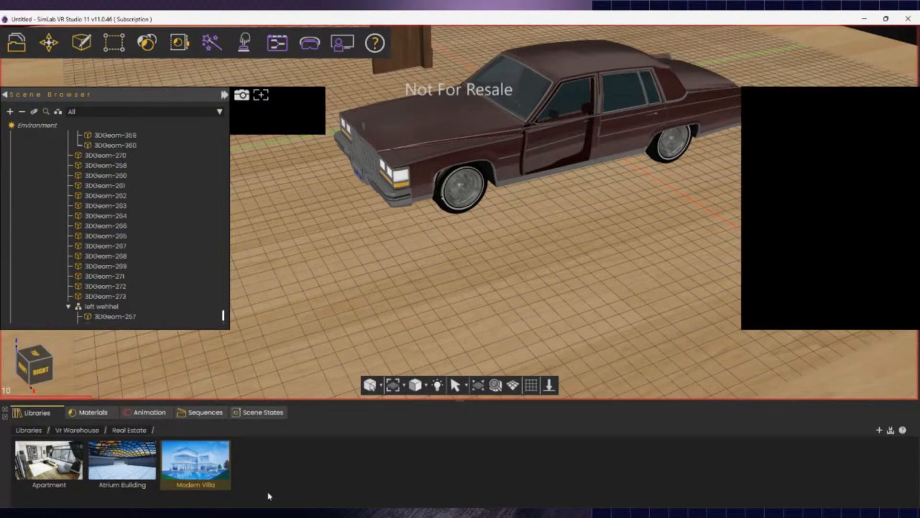
click(17, 44)
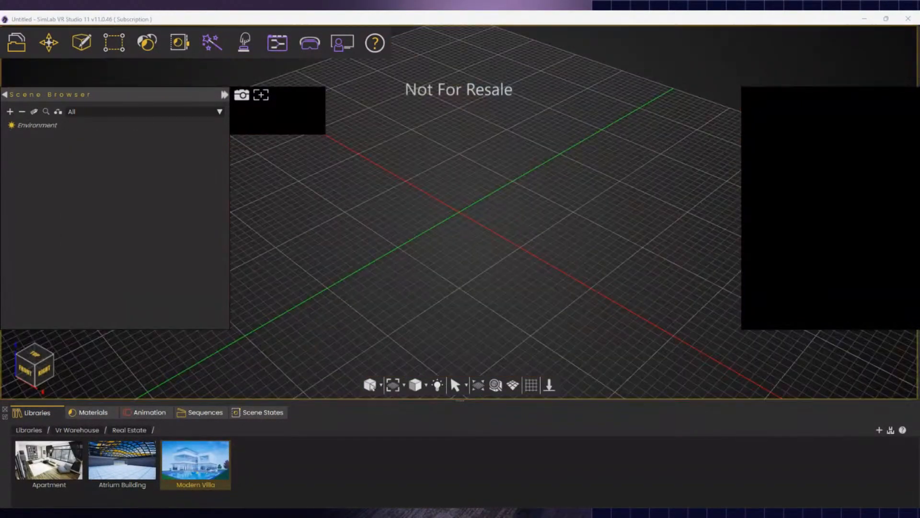
middle_drag(323, 304, 449, 272)
scroll(449, 272, down, 4)
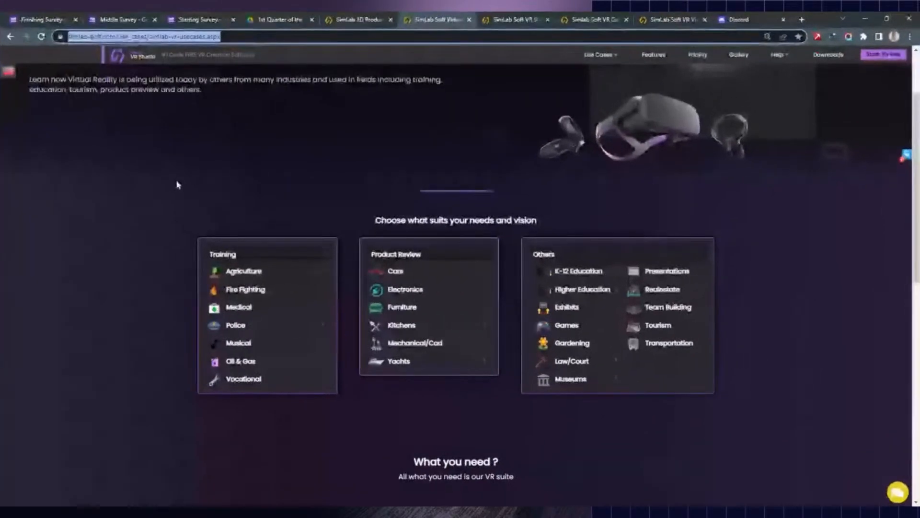
click(186, 36)
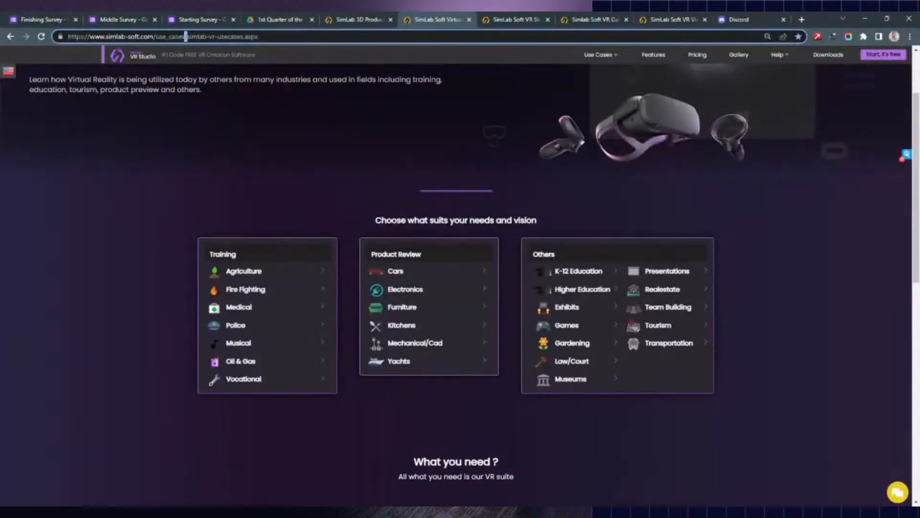
key(ctrl+a)
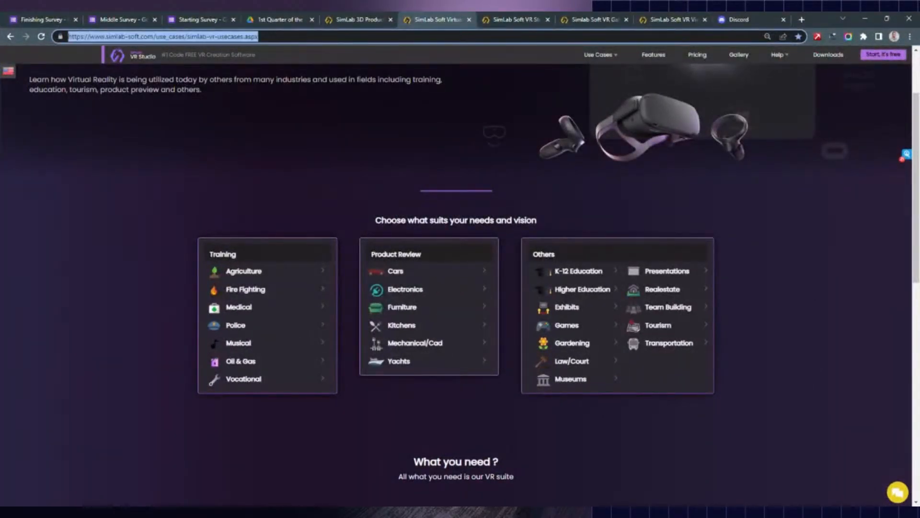
key(alt+Tab)
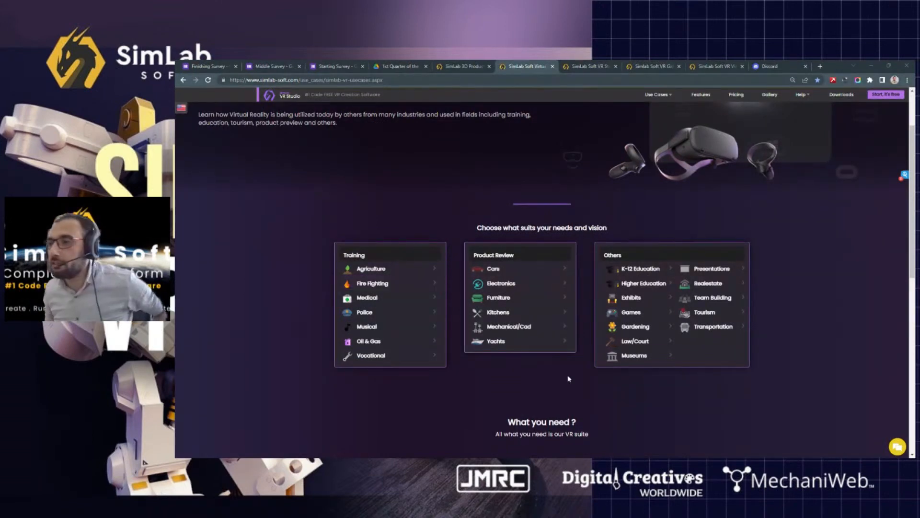
click(370, 356)
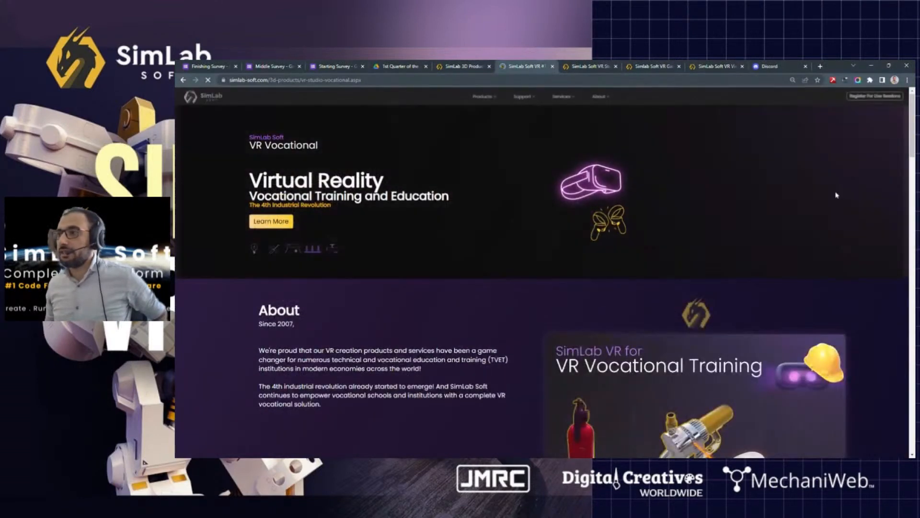
click(184, 80)
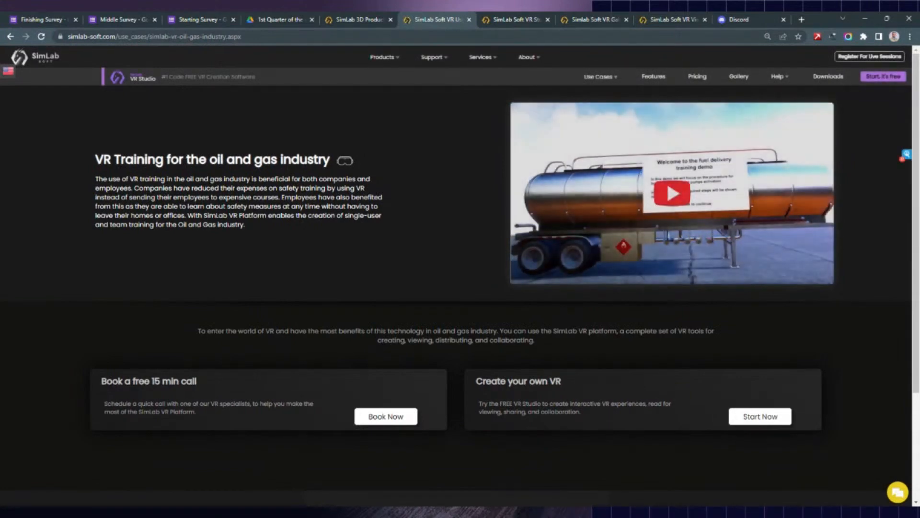
click(10, 37)
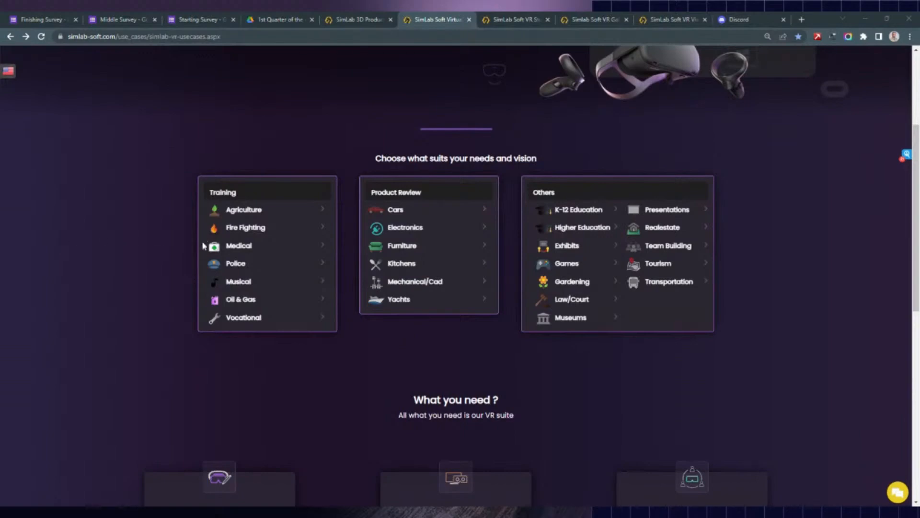
- Open the Fire Fighting use case, start its fire-fight training video, then pause it
click(269, 230)
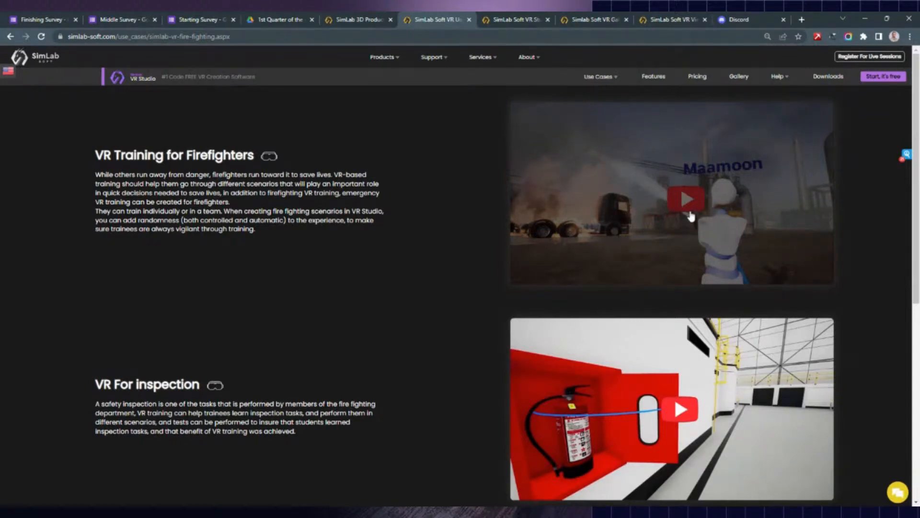
click(690, 209)
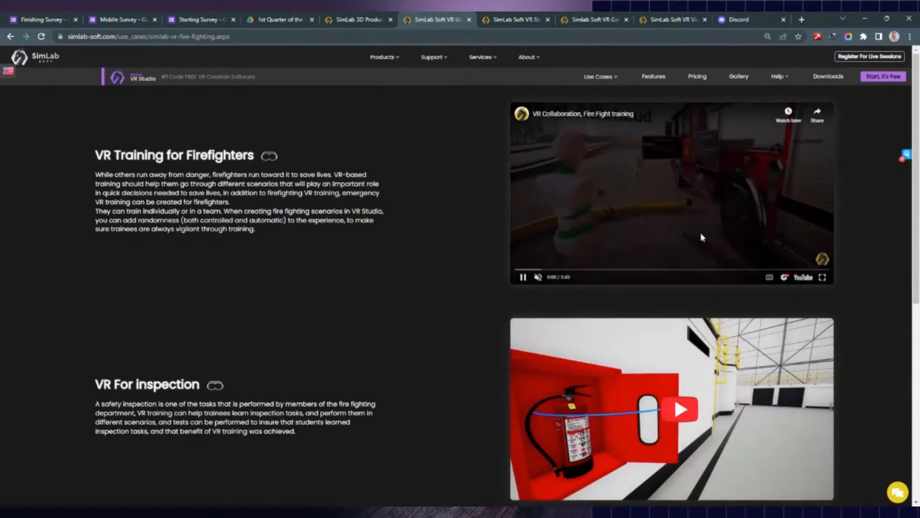
click(700, 237)
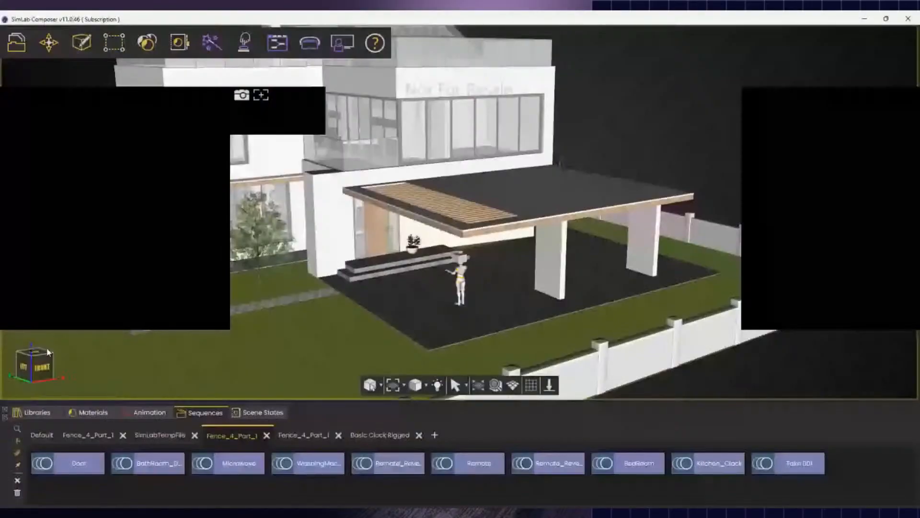
right_drag(374, 326, 139, 285)
right_drag(383, 216, 747, 273)
click(623, 211)
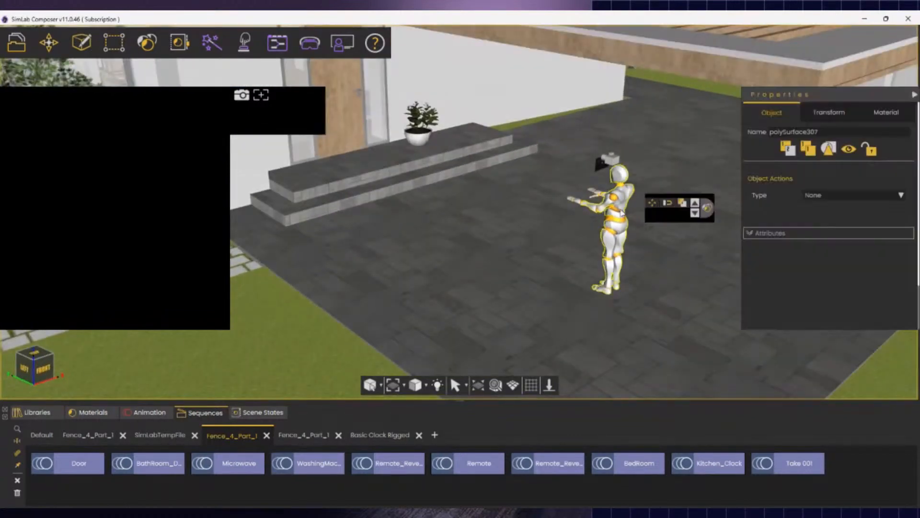
right_drag(497, 309, 216, 221)
key(w)
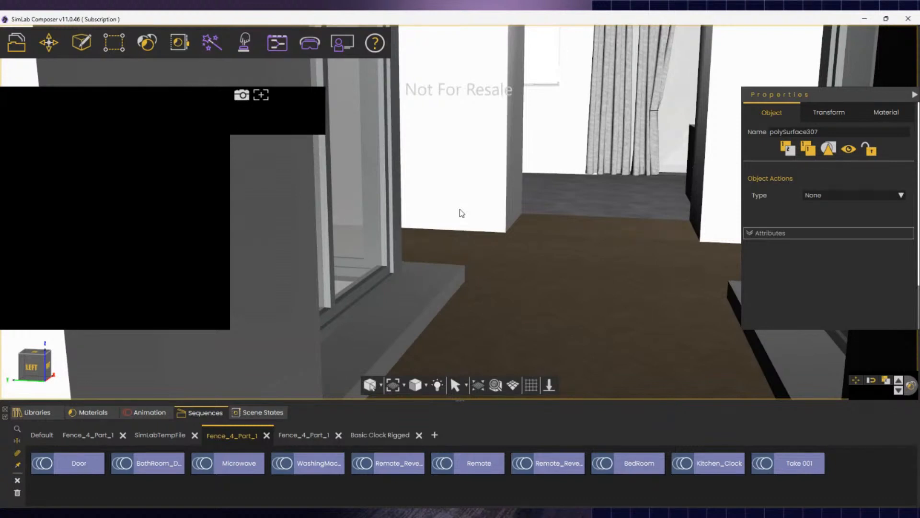
click(134, 414)
click(202, 414)
right_drag(561, 300, 656, 351)
key(w)
key(s)
key(s)
click(309, 53)
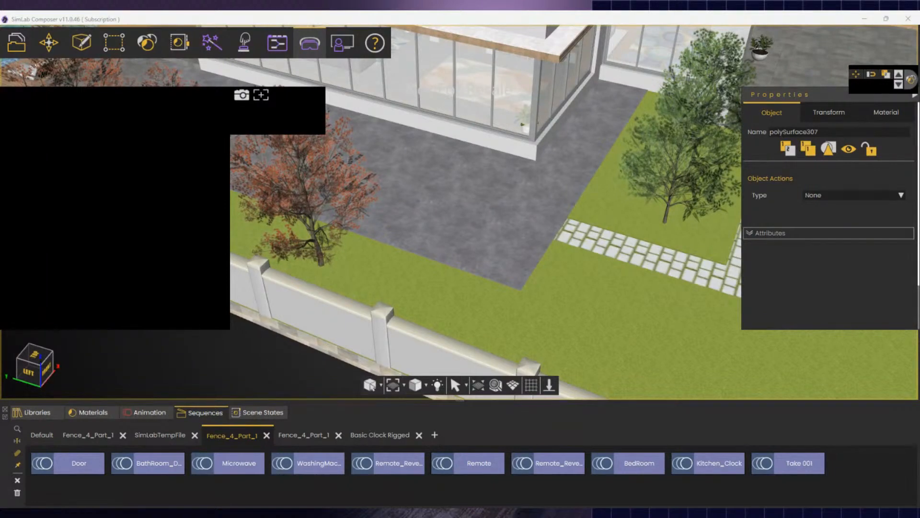
click(474, 309)
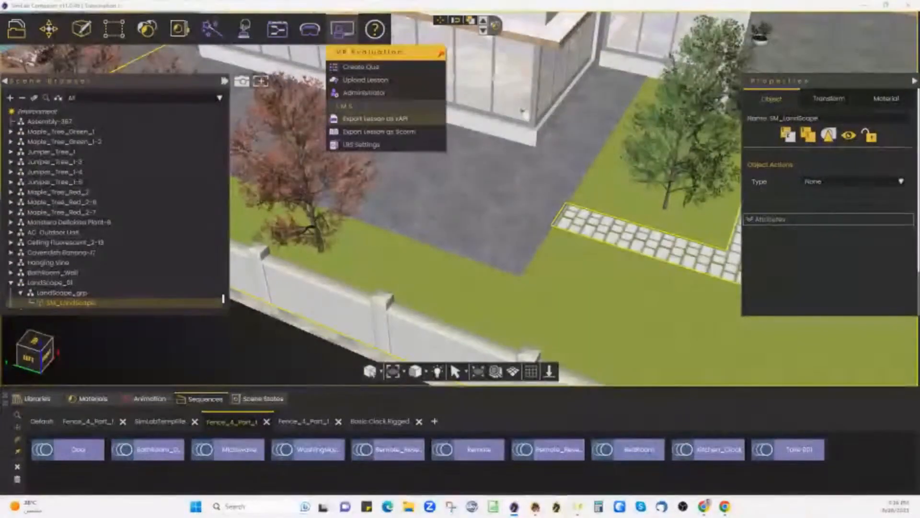
click(307, 29)
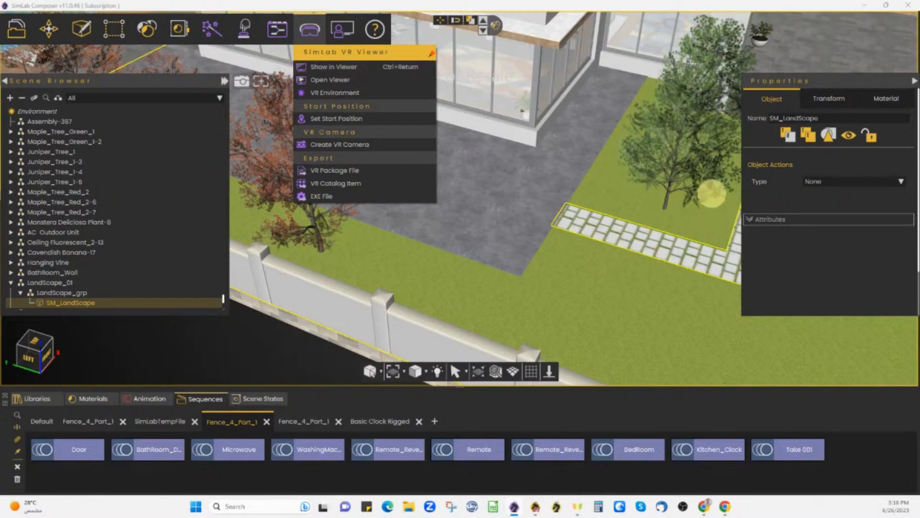
click(535, 290)
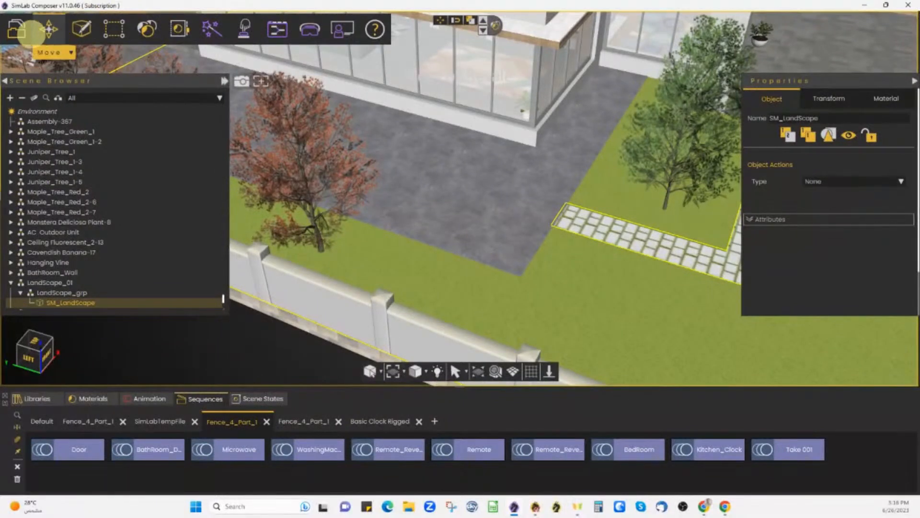
click(20, 32)
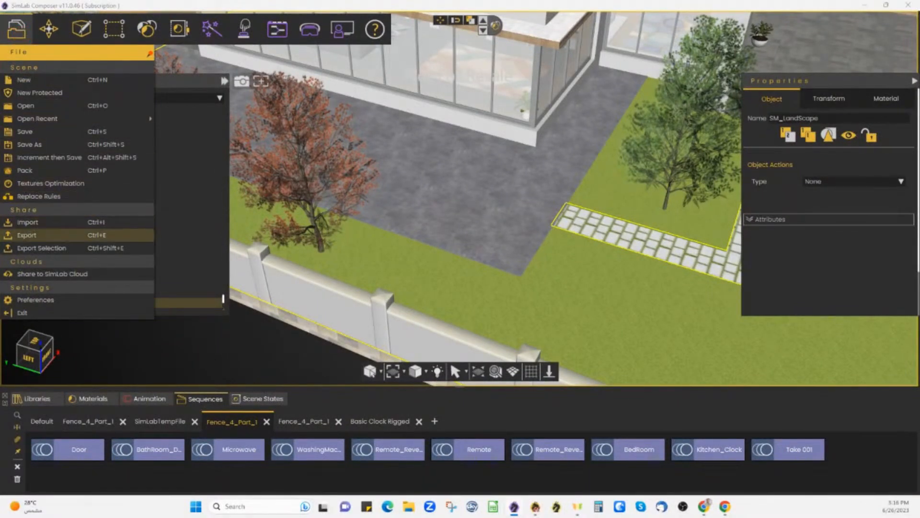
click(48, 222)
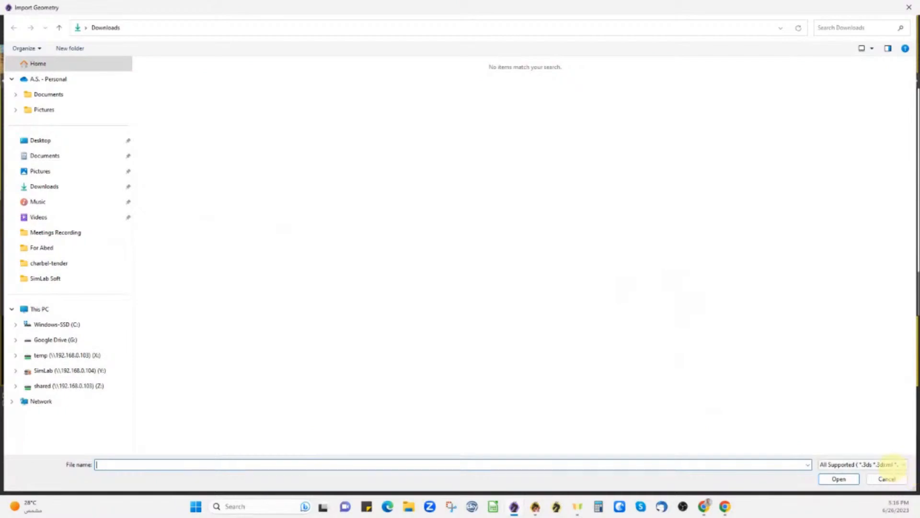
click(892, 465)
click(214, 224)
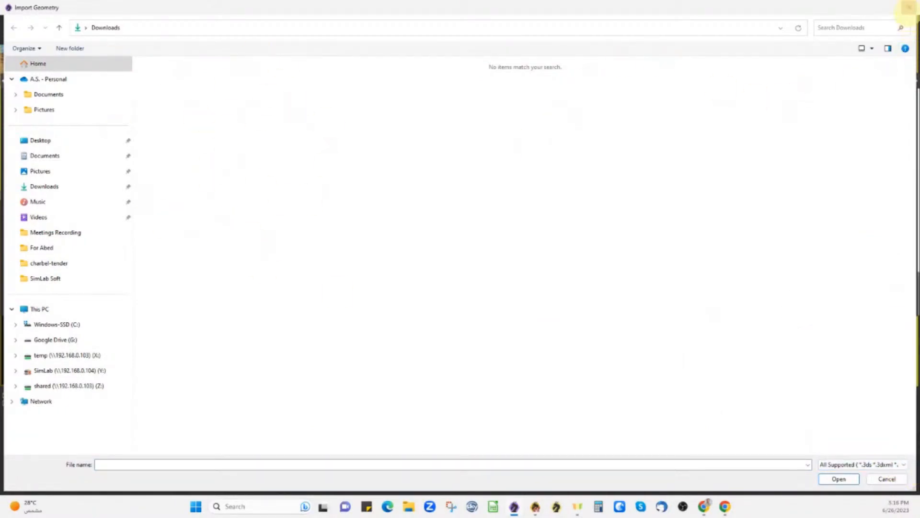
click(909, 7)
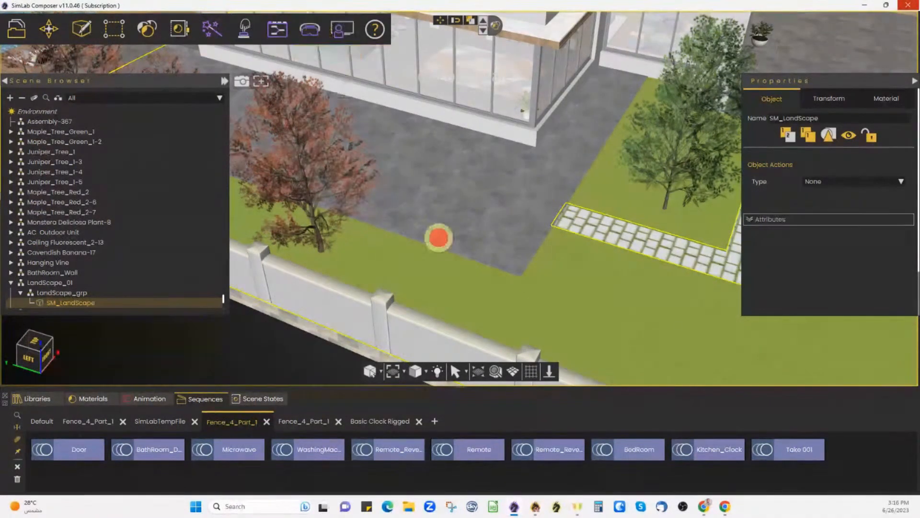
- Step back from the lawn and browse Libraries to the Vr Warehouse Real Estate category
middle_drag(438, 238, 600, 200)
key(Down)
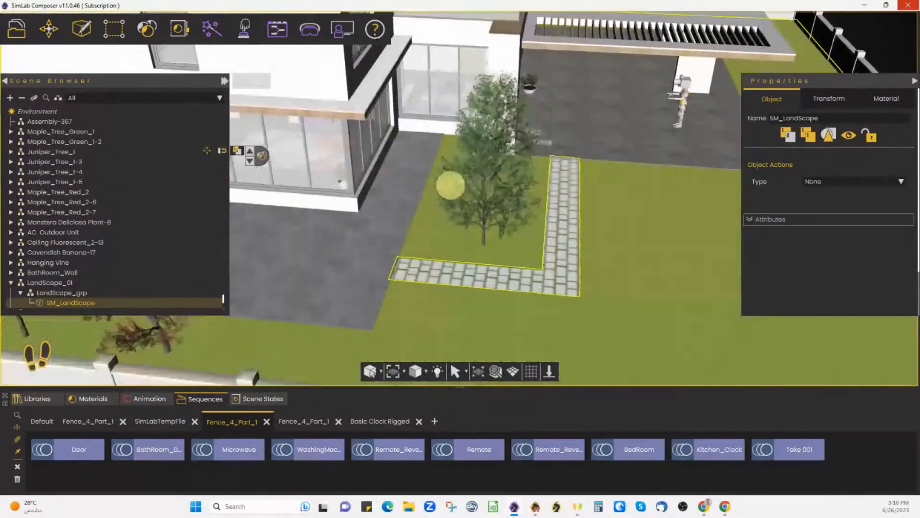
click(37, 398)
double_click(195, 451)
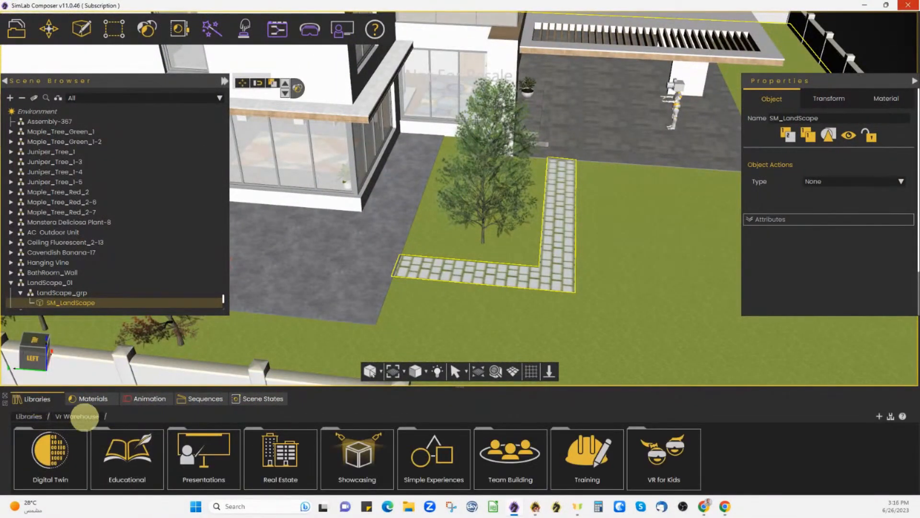
click(29, 416)
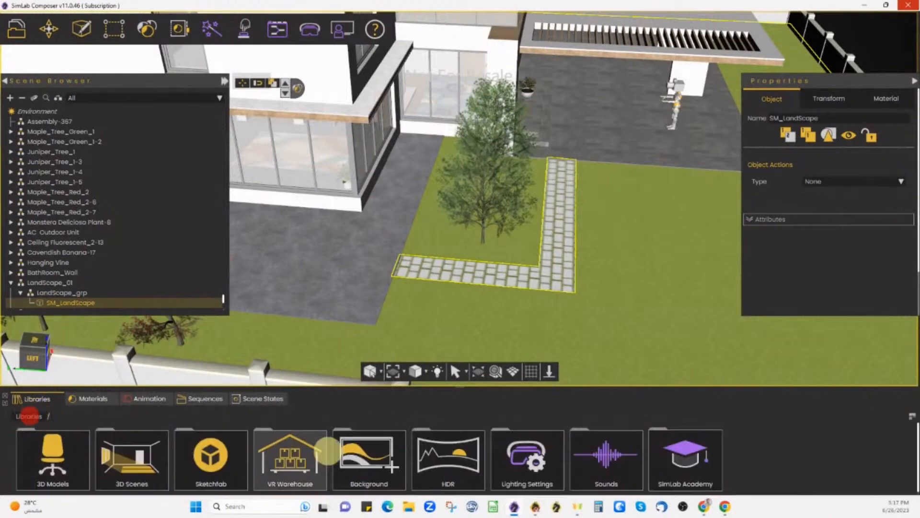
double_click(290, 458)
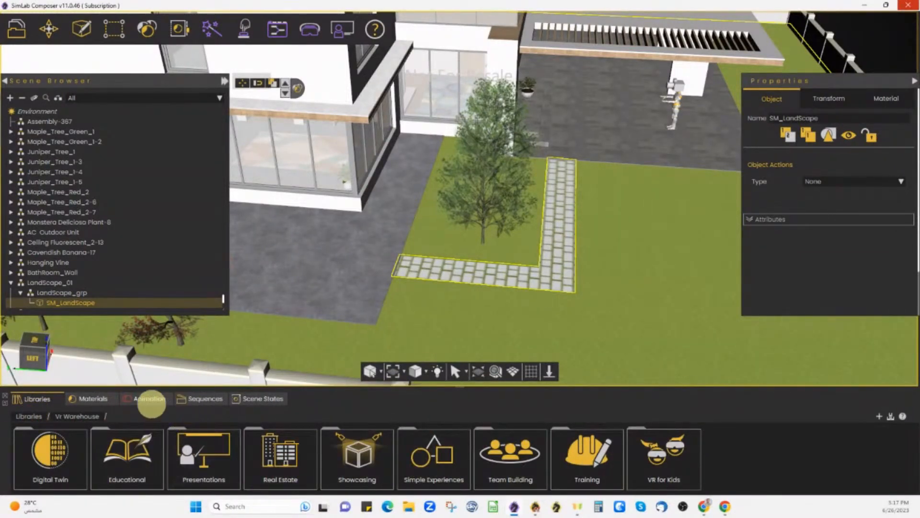
double_click(282, 465)
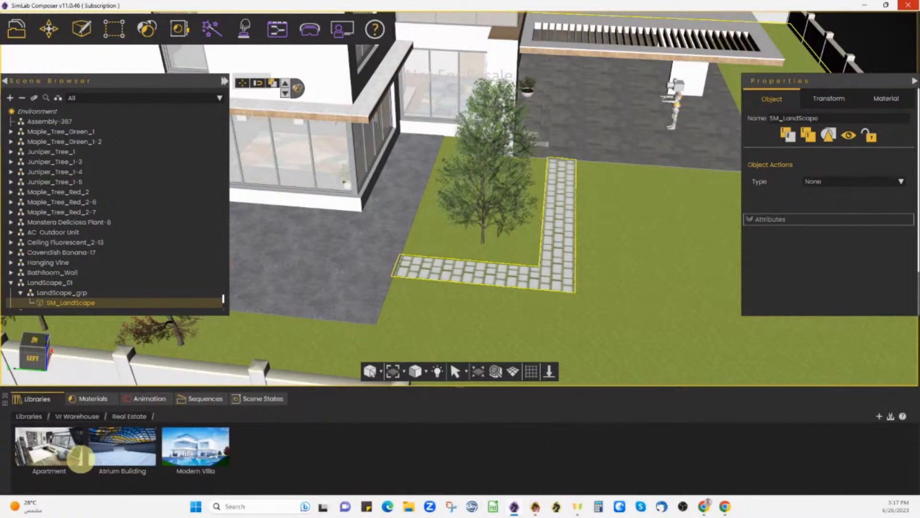
mouse_move(218, 453)
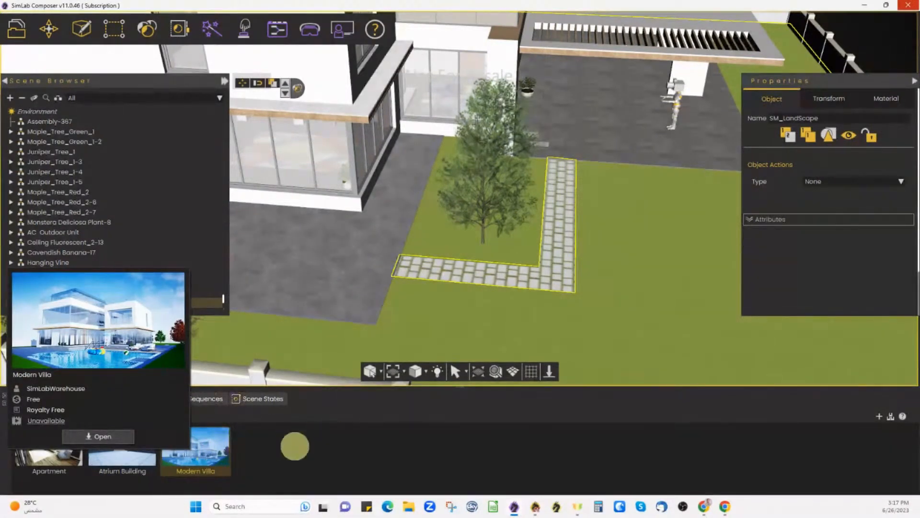
click(335, 452)
- Orbit around the villa and bring up the VR Viewer Modes dialog via Show in Viewer
drag(391, 237, 453, 183)
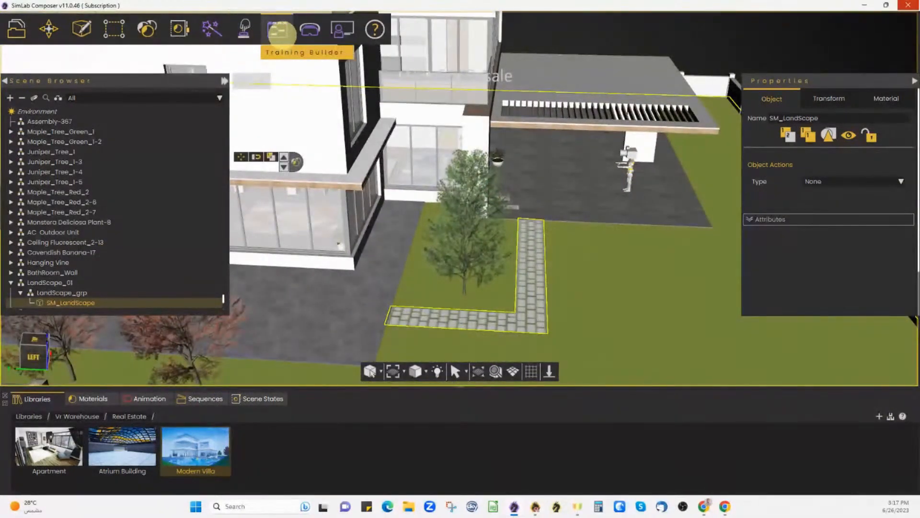
click(310, 30)
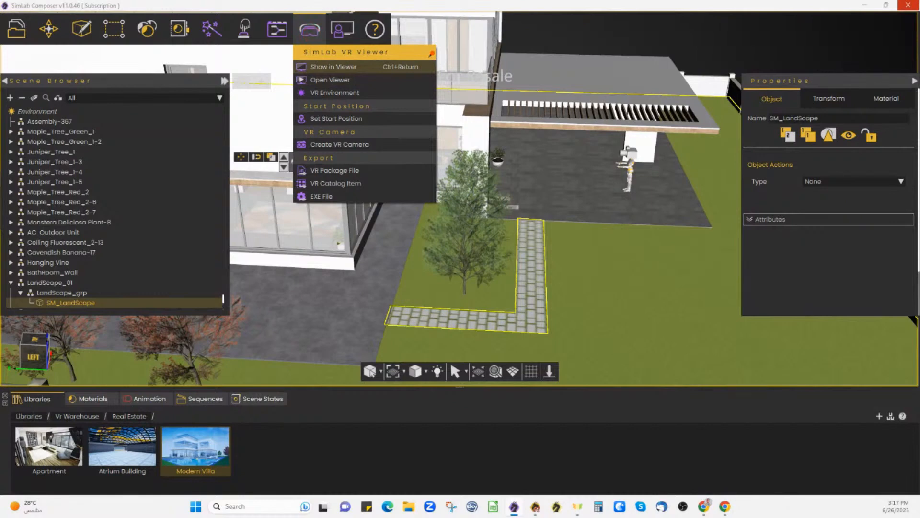
click(335, 67)
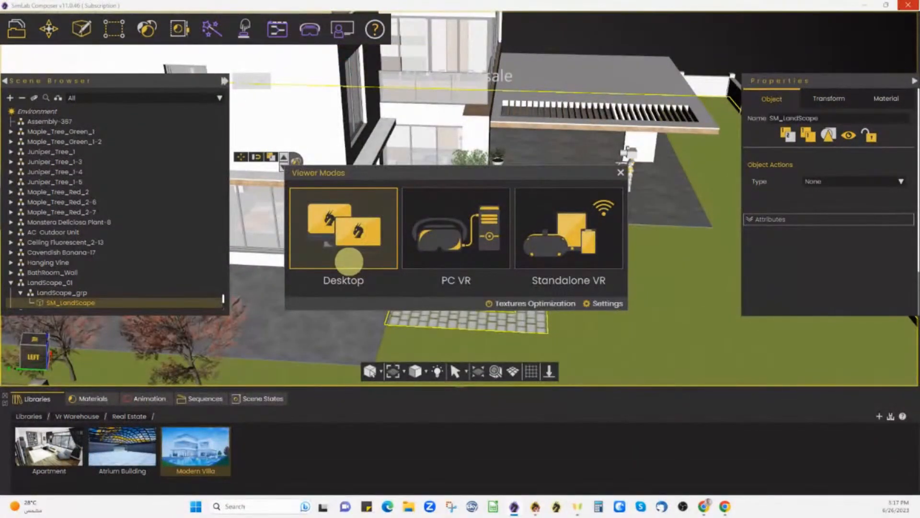
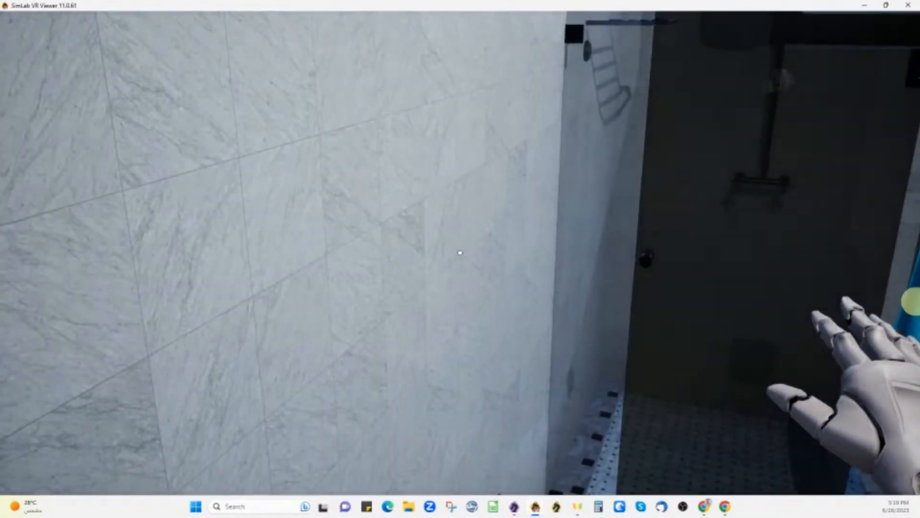
- Exit the villa model, close VR Viewer and SimLab Composer, and bring up Chrome's firefighting page
click(18, 474)
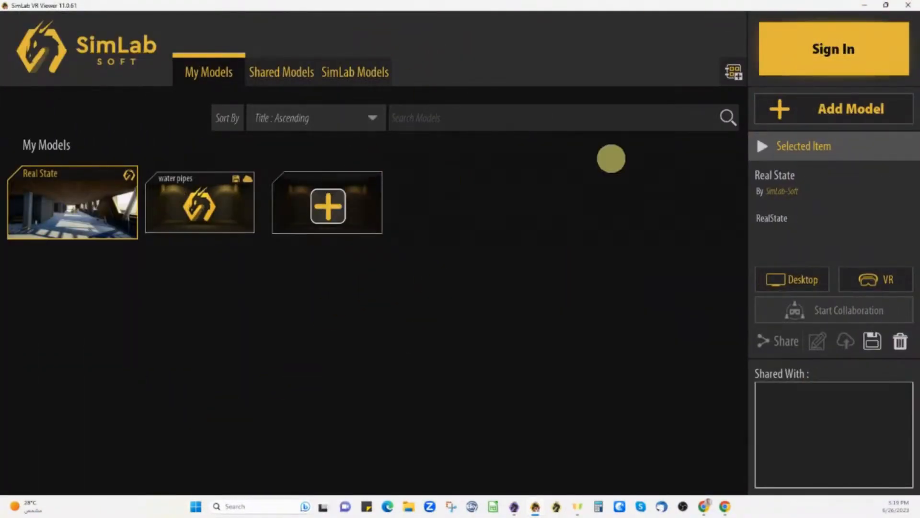
click(910, 4)
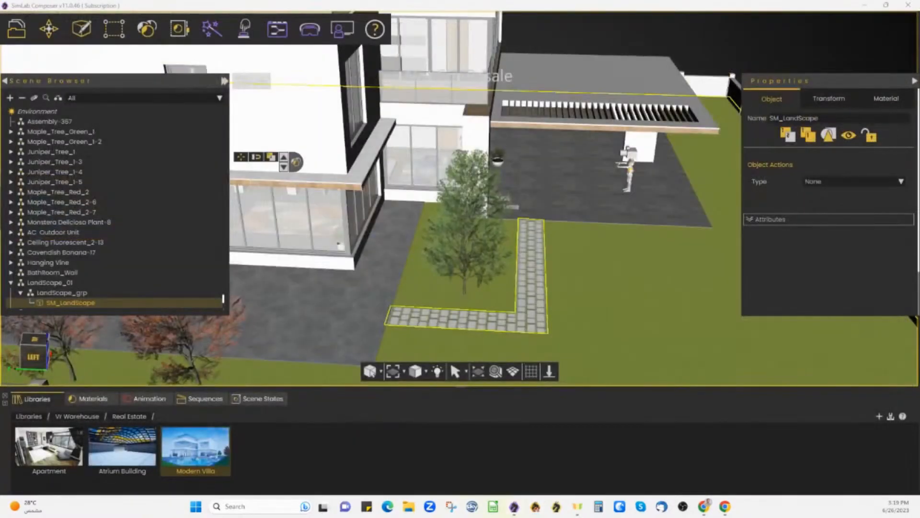
mouse_move(515, 506)
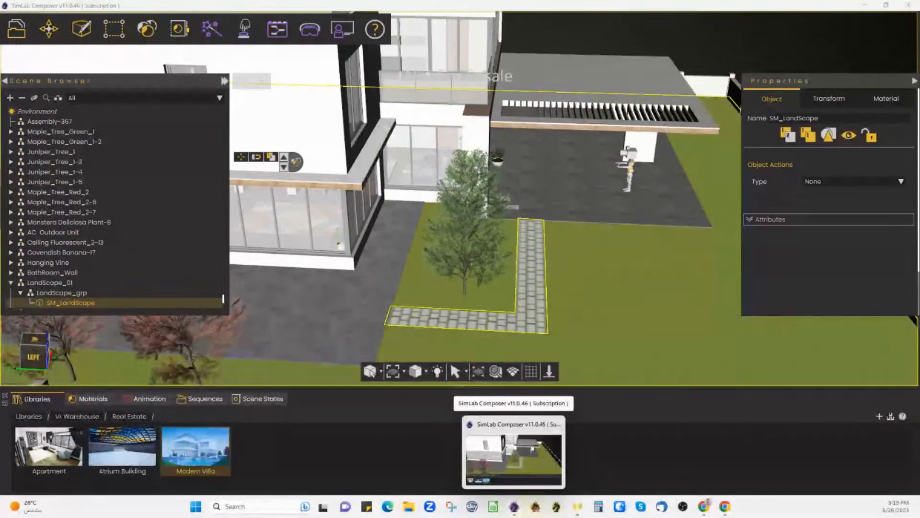
click(909, 4)
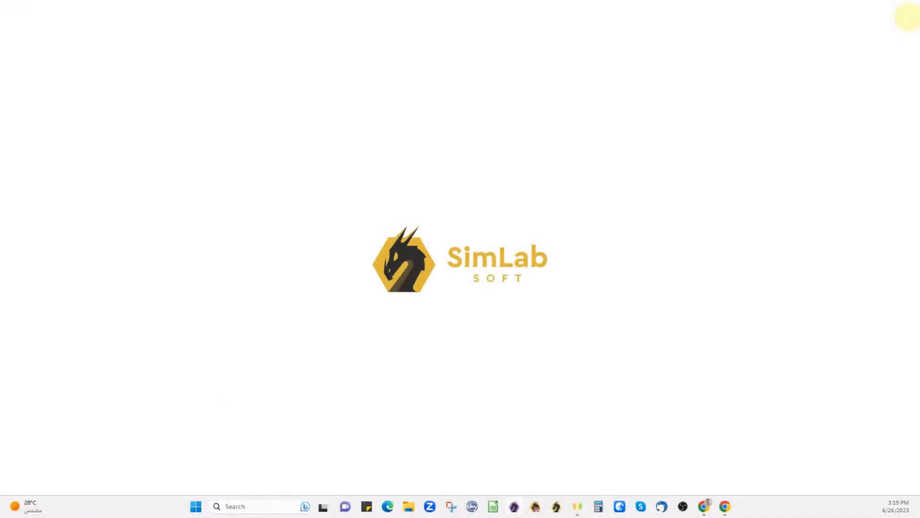
mouse_move(704, 506)
click(697, 462)
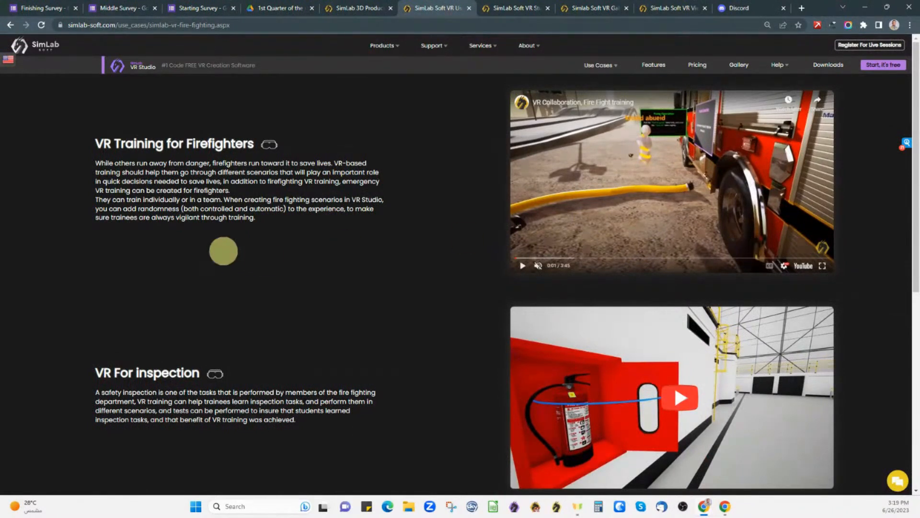
- Watch the 'VR Collaboration, Fire Fight training' video full screen, then return to the page
mouse_move(386, 45)
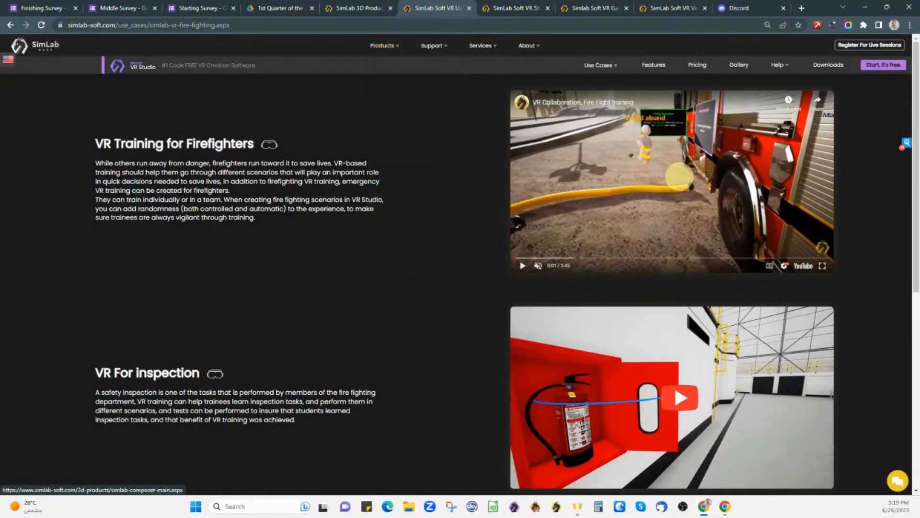
click(822, 265)
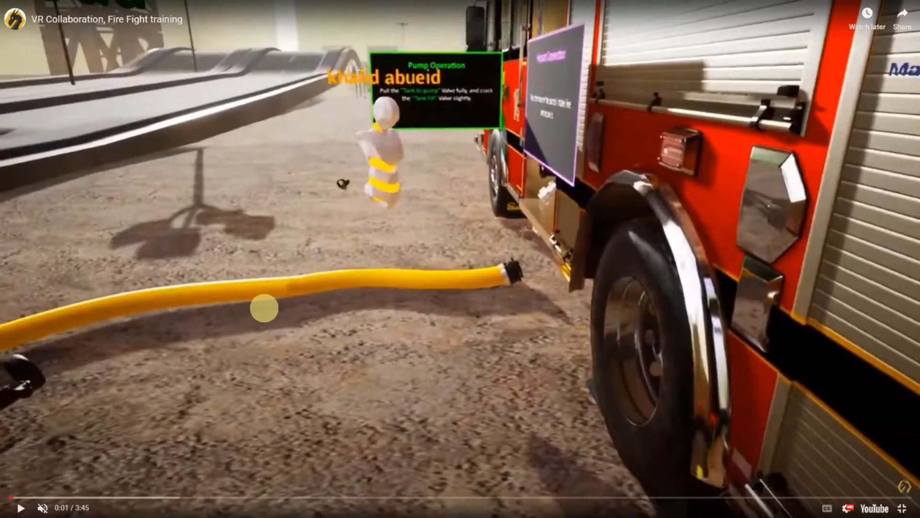
key(Escape)
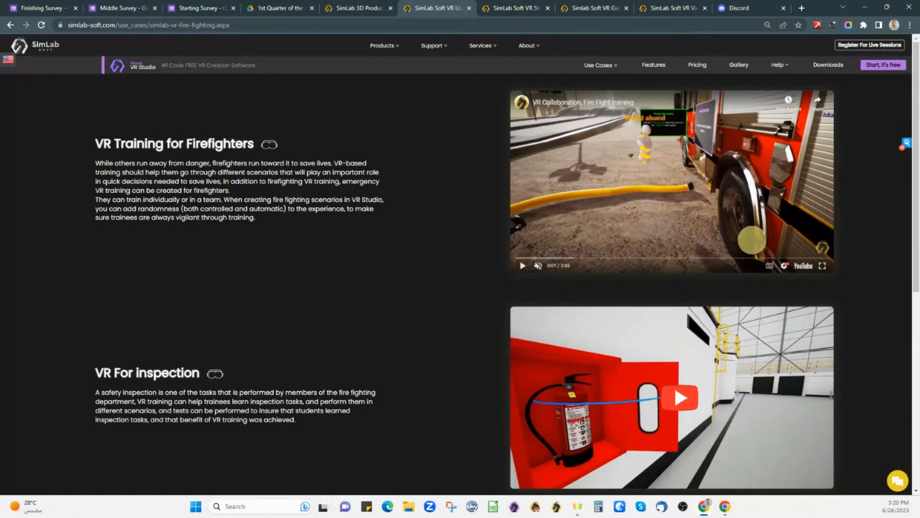
click(822, 266)
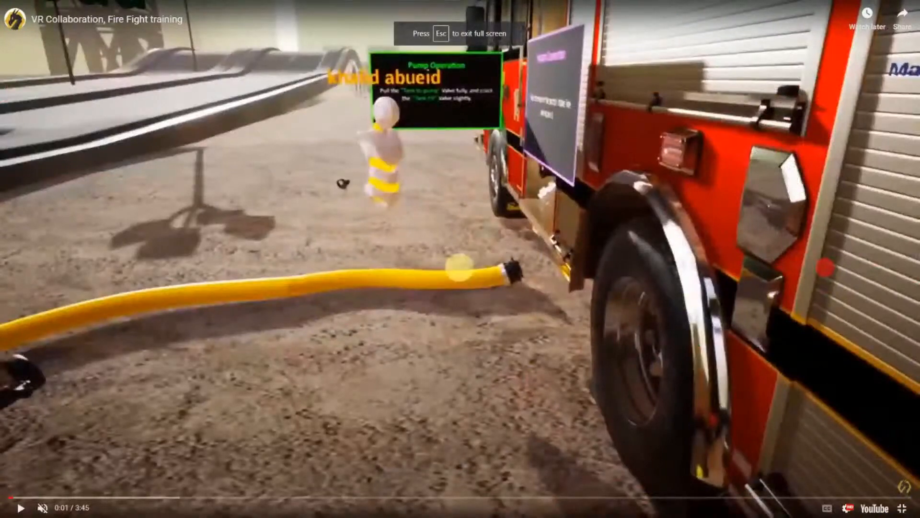
click(421, 259)
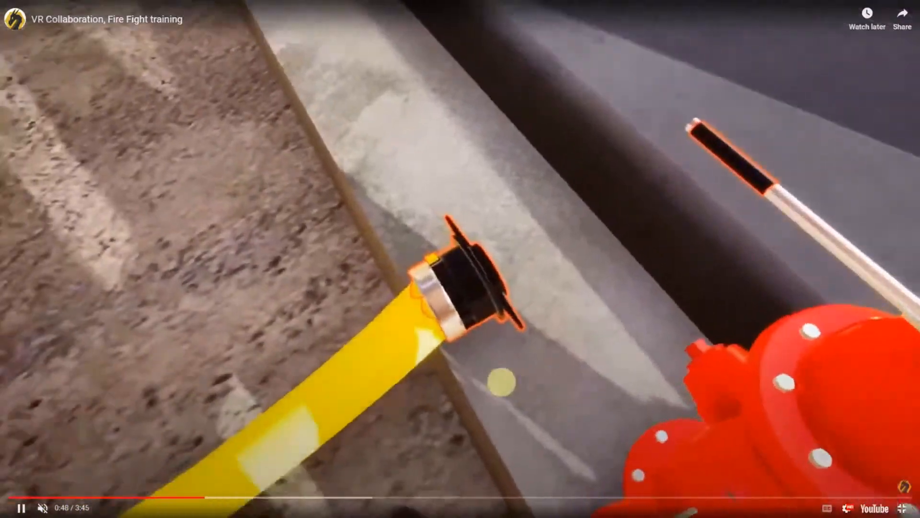
key(Escape)
scroll(540, 370, down, 6)
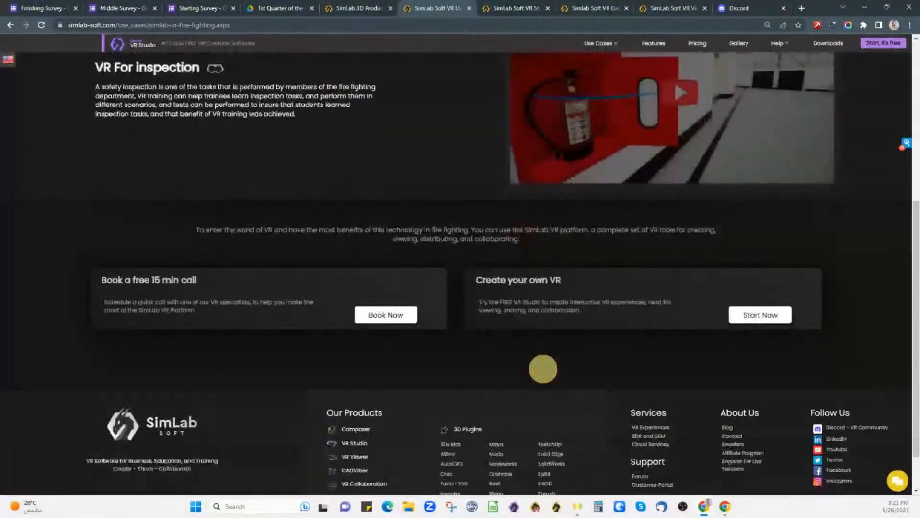
scroll(691, 397, up, 5)
scroll(684, 334, up, 2)
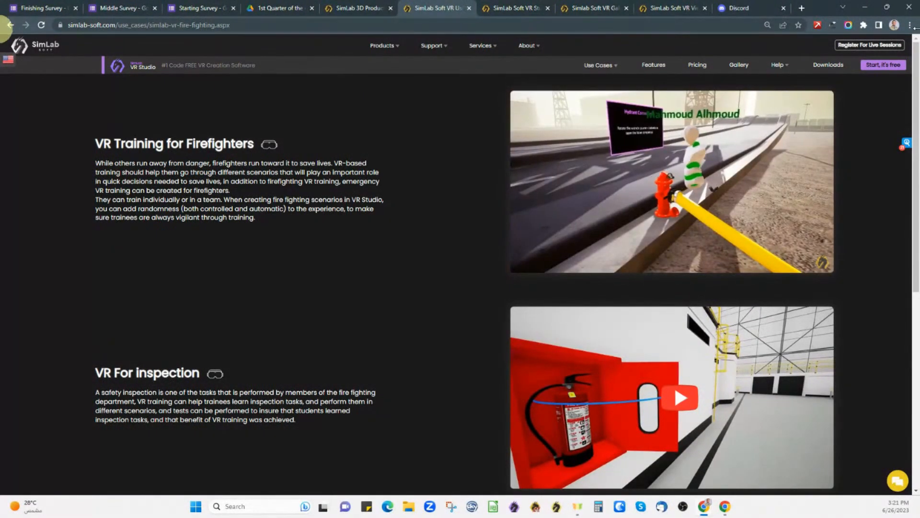
- Go back to the SimLab VR use cases page
click(31, 205)
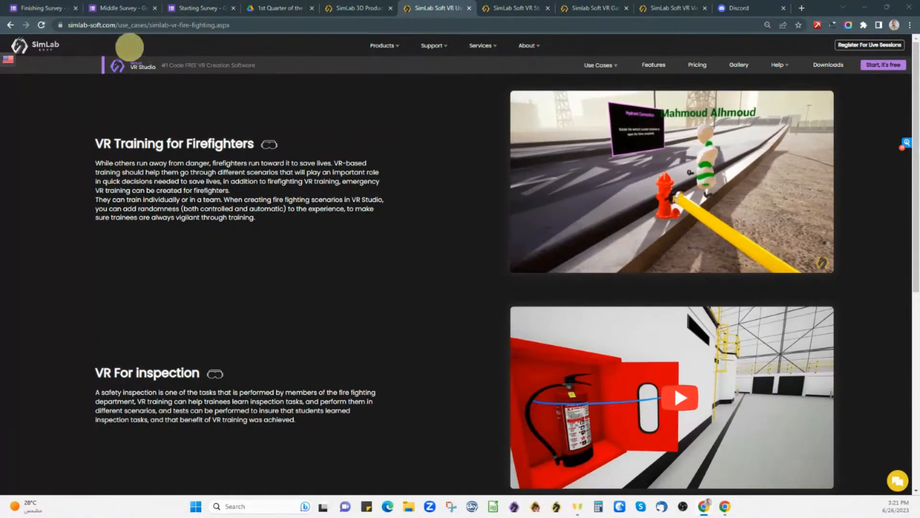
click(10, 25)
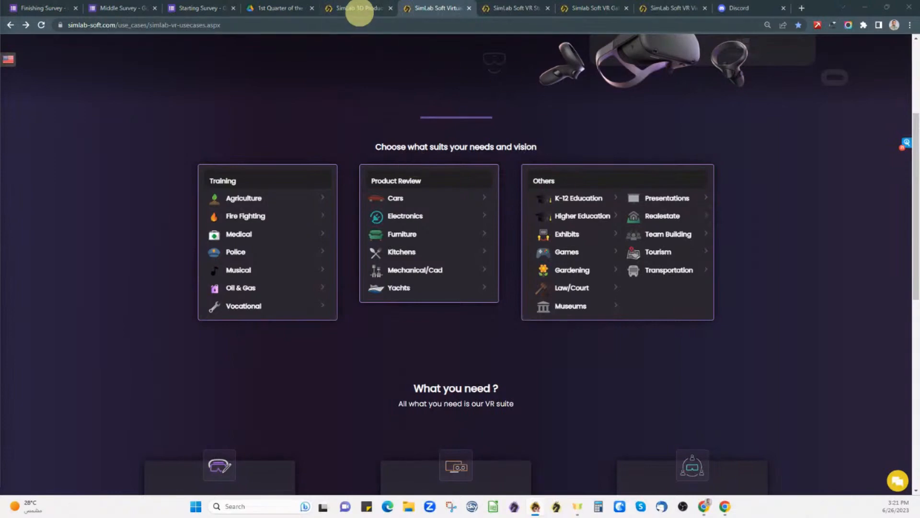
scroll(486, 87, up, 4)
- Glance at the VR Studio and Gallery pages, then open the VR Viewer product page
click(498, 8)
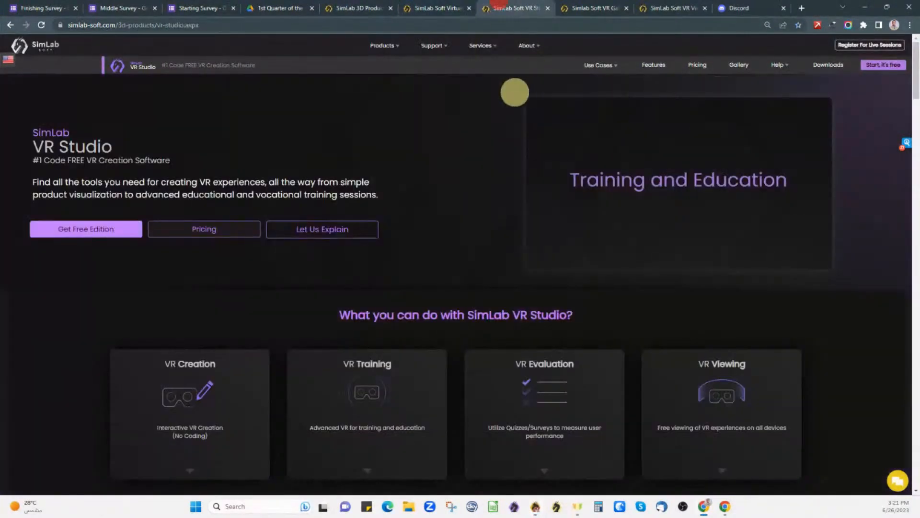
click(570, 7)
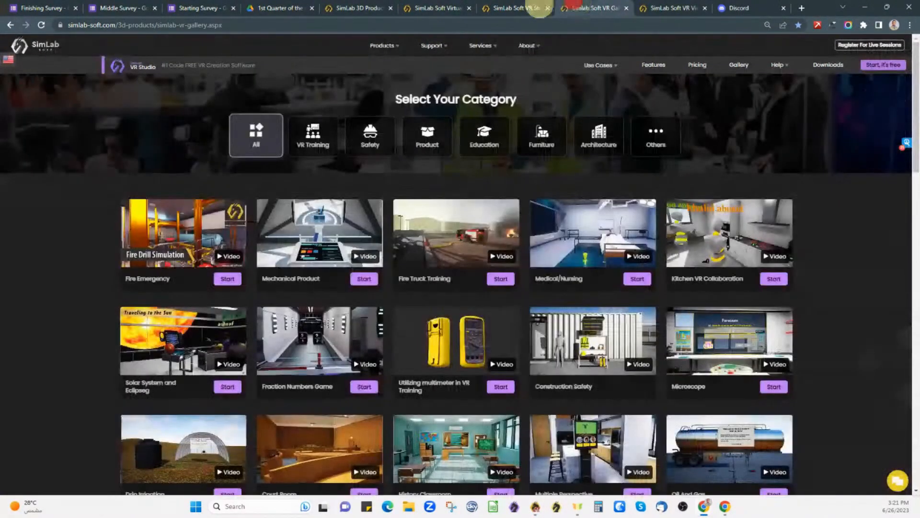
click(498, 7)
mouse_move(384, 45)
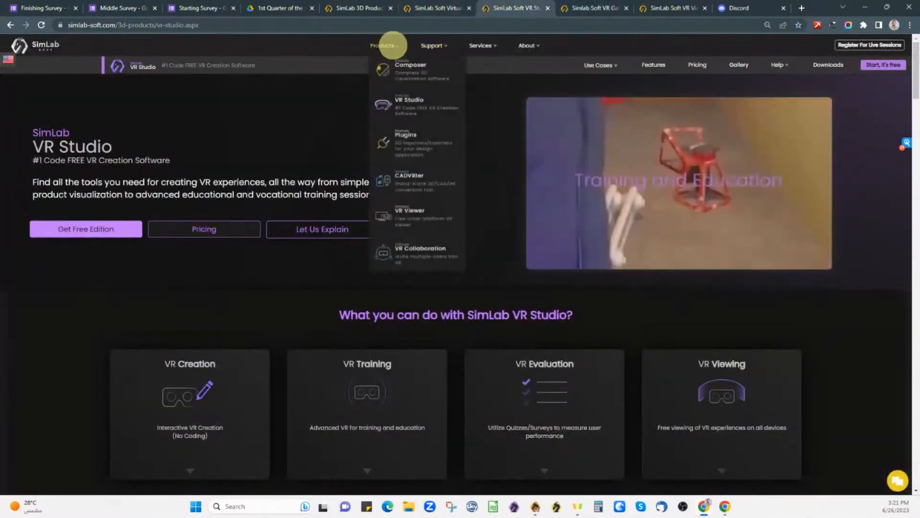
click(407, 211)
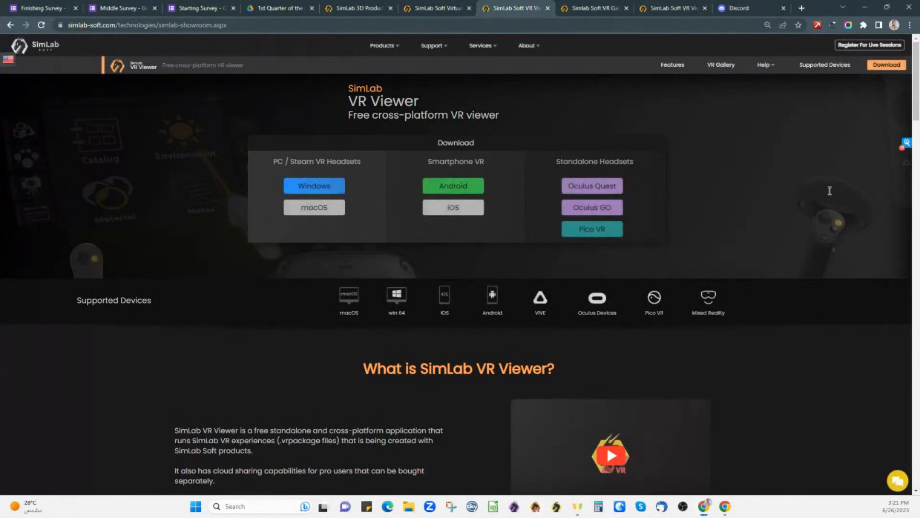
- Check the page's web address, then drag the SimLab VR Viewer window back onto the screen
click(154, 25)
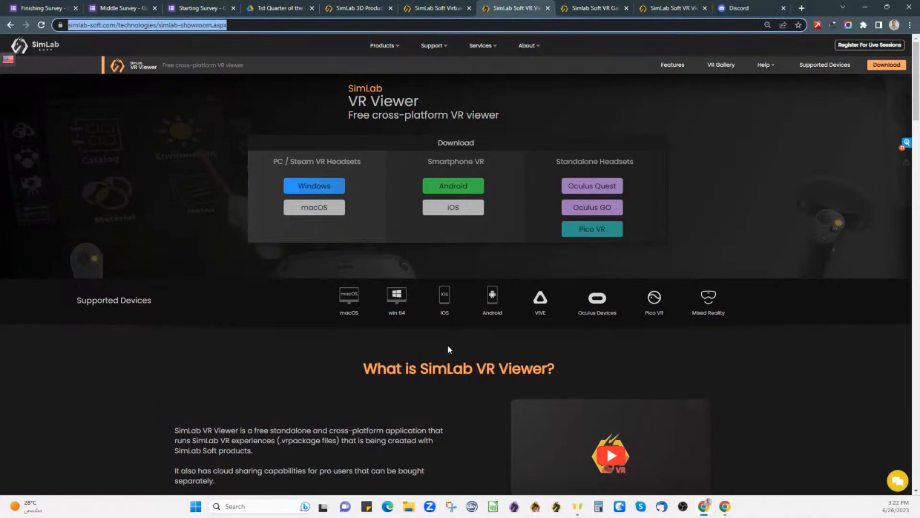
click(779, 77)
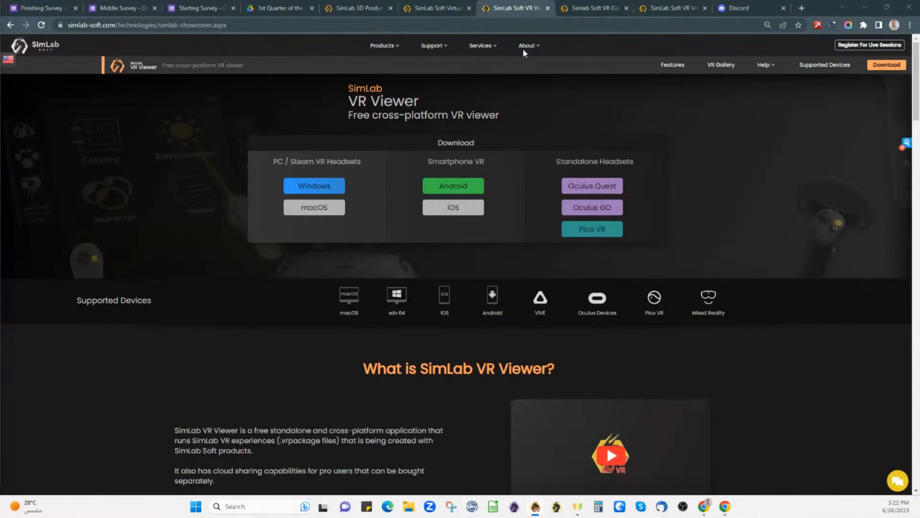
drag(540, 7, 581, 21)
- Maximize the VR Viewer window and sign in with the account e-mail and password
double_click(581, 22)
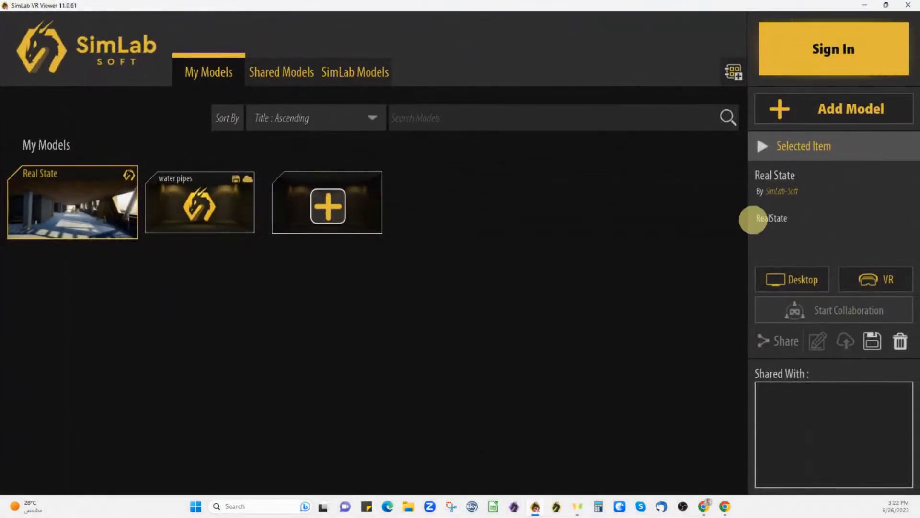
click(852, 49)
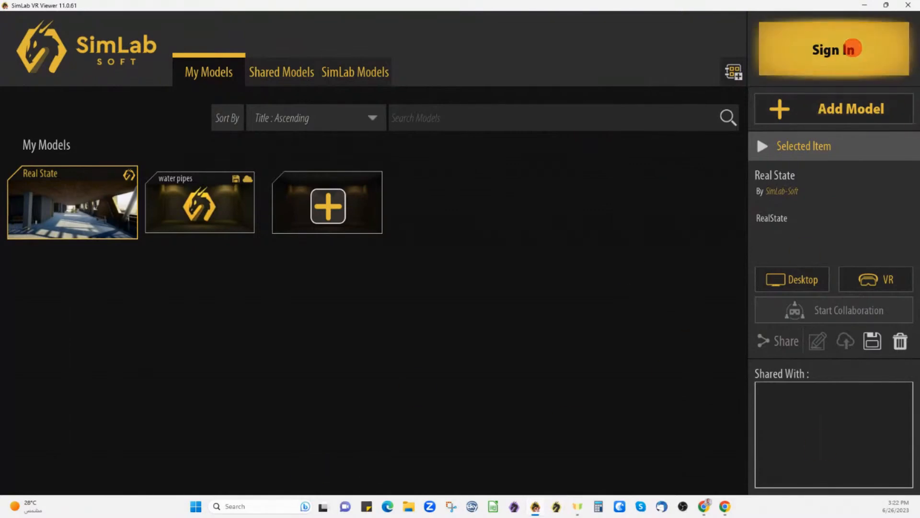
click(369, 203)
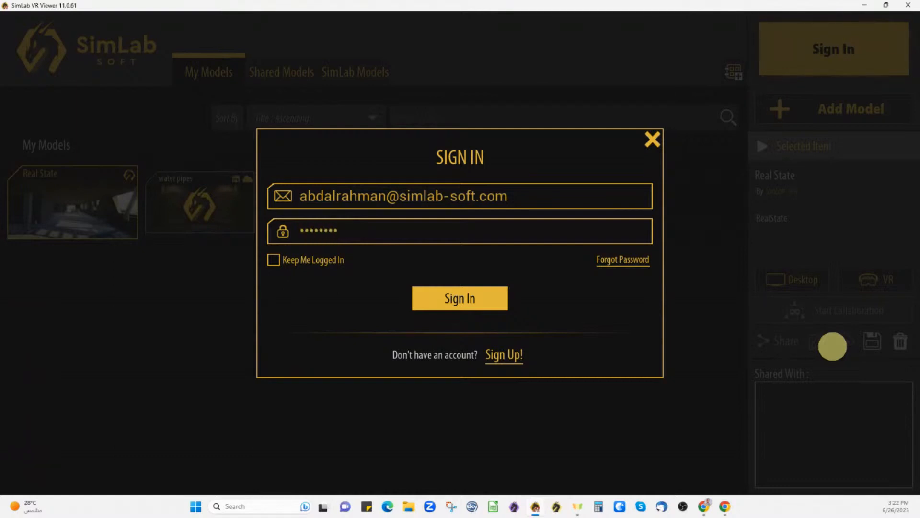
text(••)
key(Return)
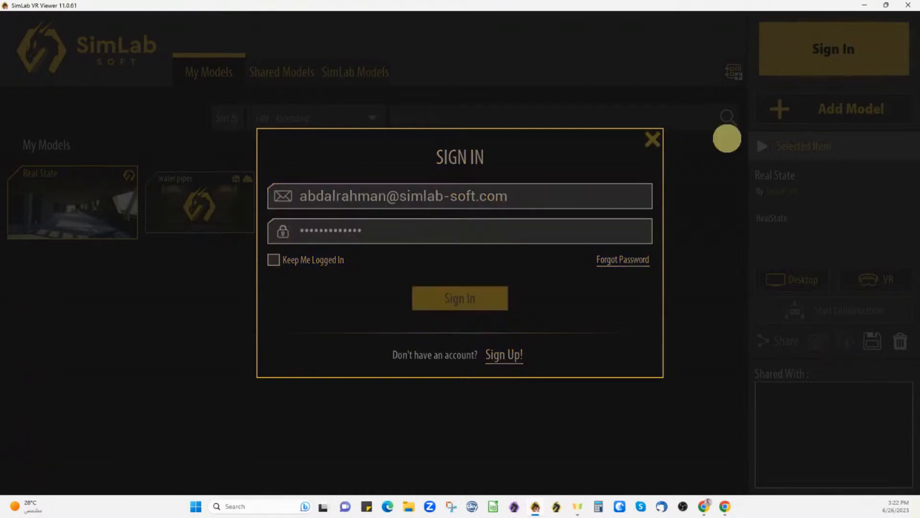
- Dismiss the organization selection, then open and close the User Settings dialog
click(655, 180)
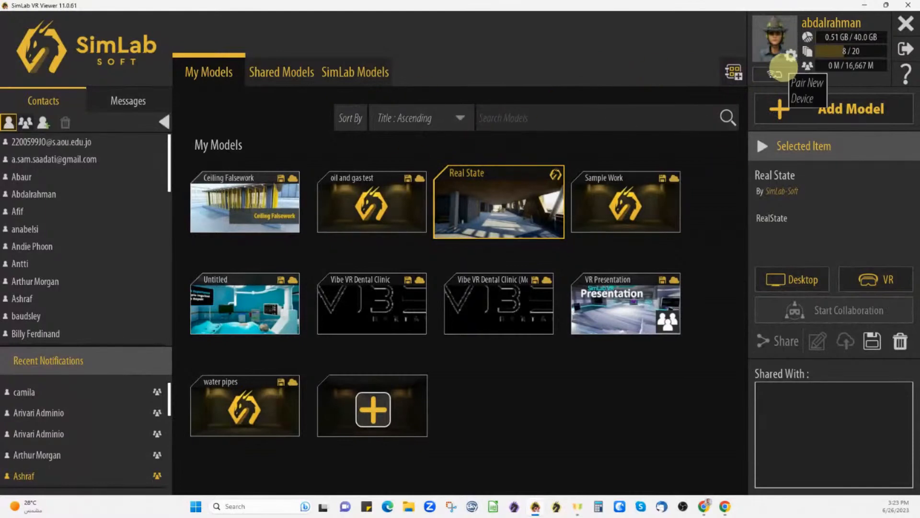
click(774, 38)
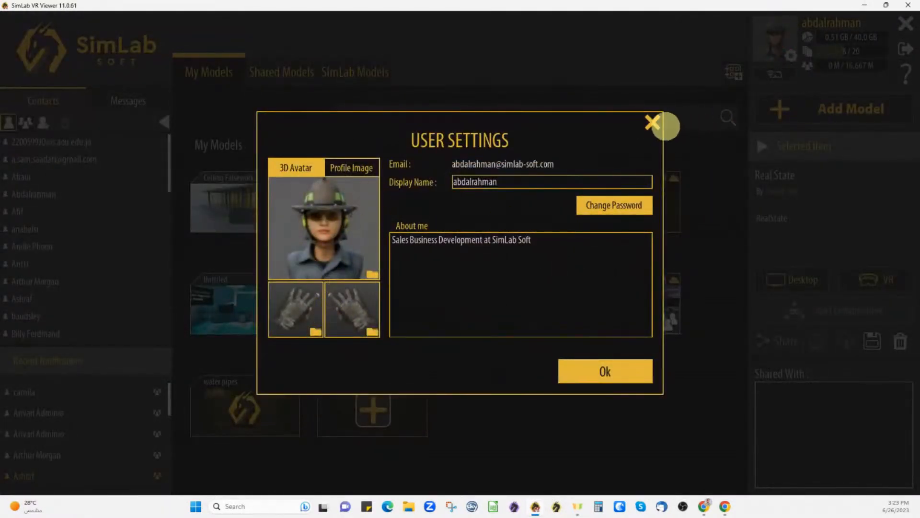
click(655, 122)
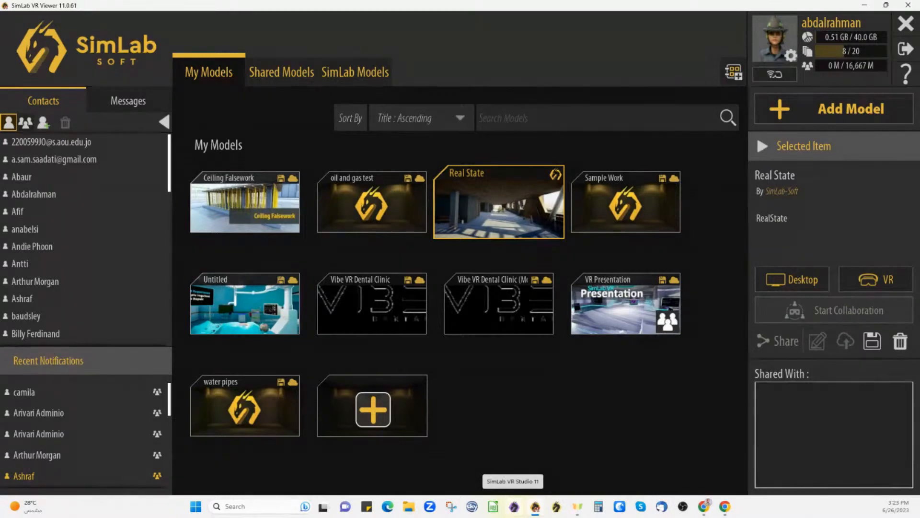
click(823, 109)
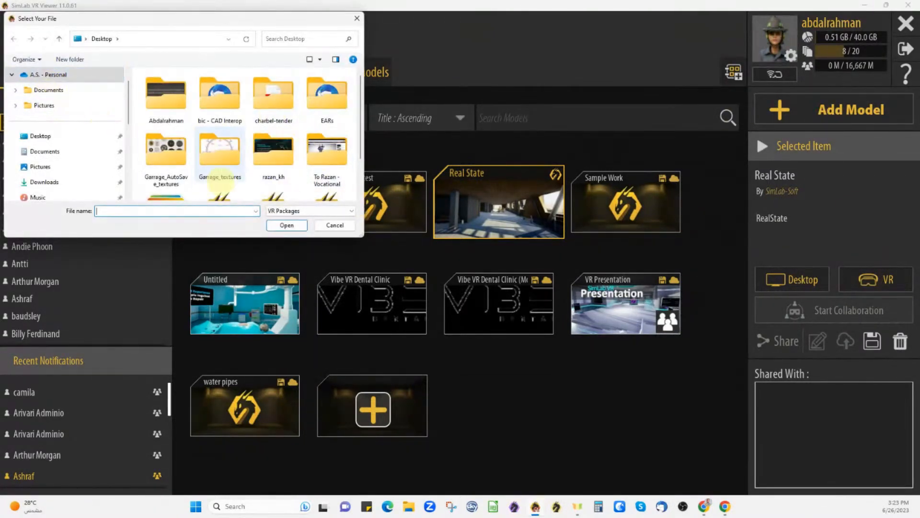
click(47, 181)
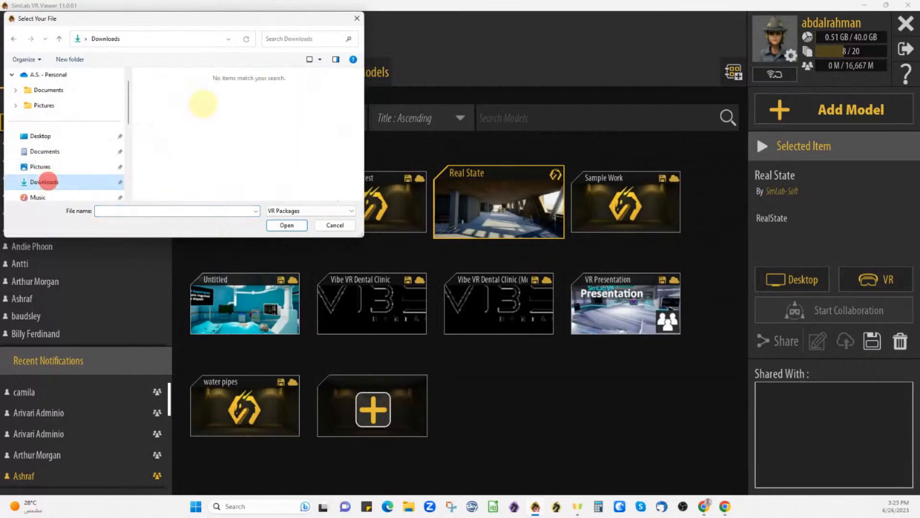
scroll(104, 160, down, 1)
scroll(67, 180, down, 2)
scroll(77, 177, up, 2)
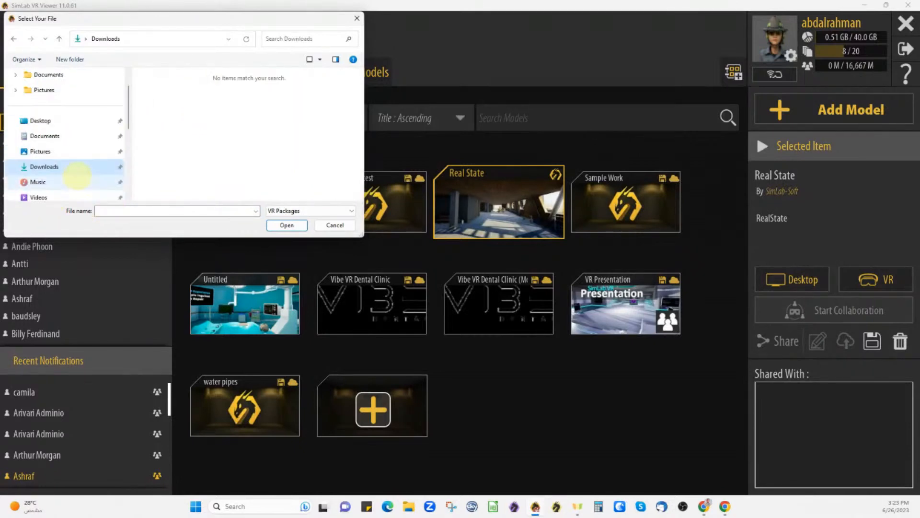
scroll(75, 165, up, 2)
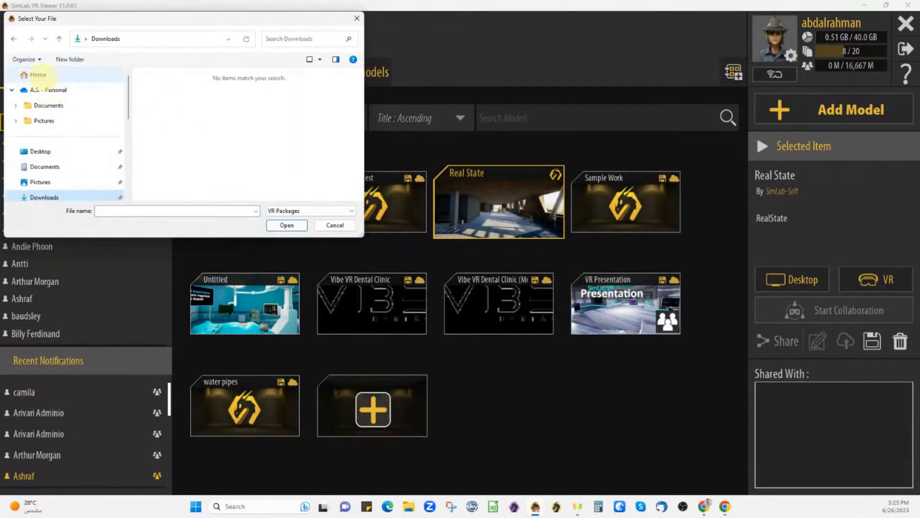
click(44, 151)
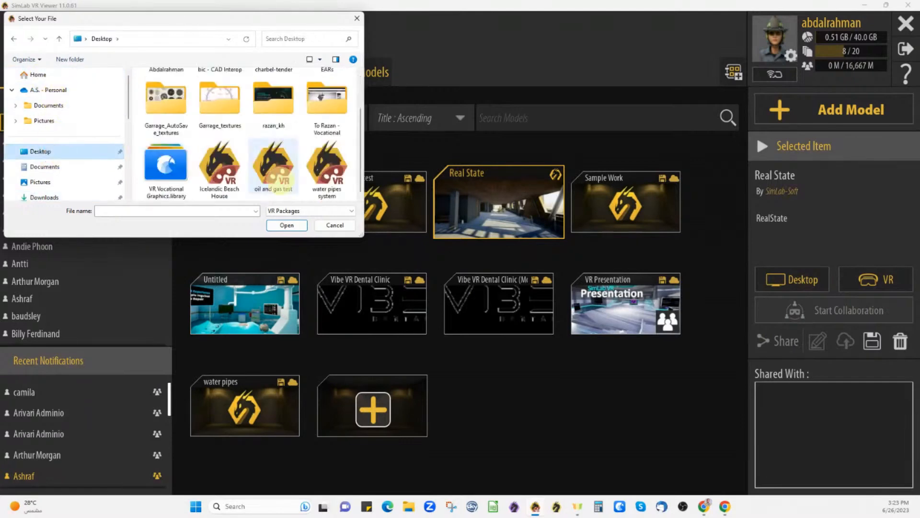
double_click(232, 19)
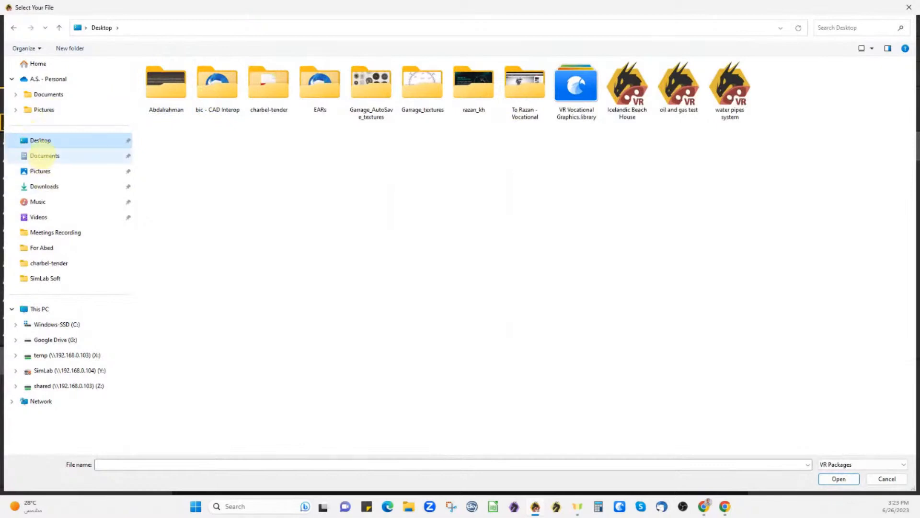
click(275, 171)
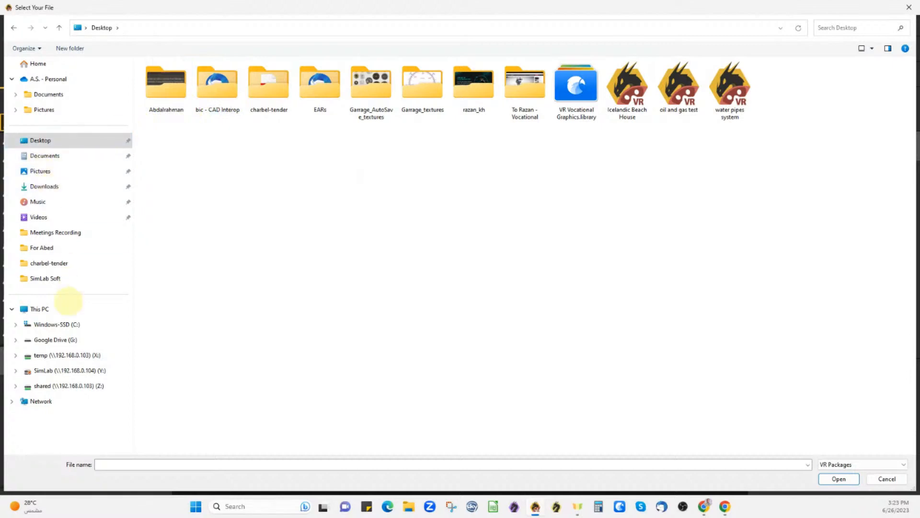
click(40, 309)
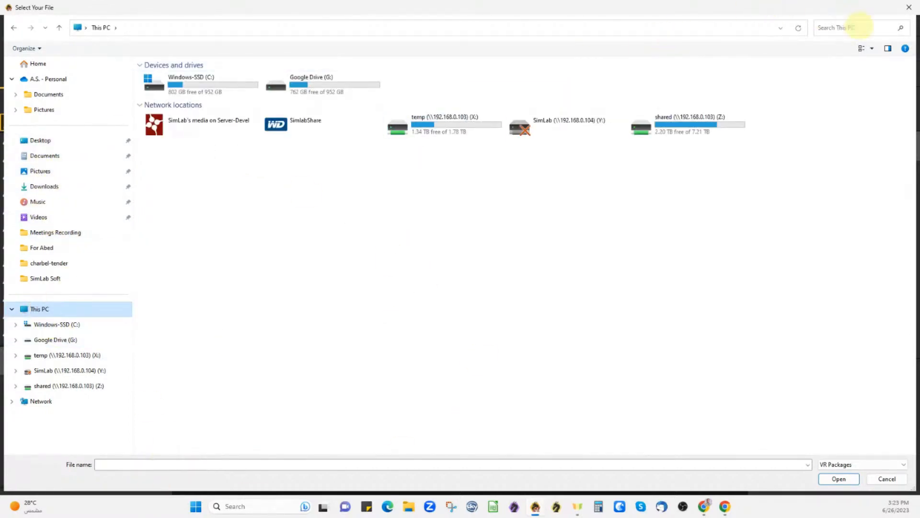
click(857, 28)
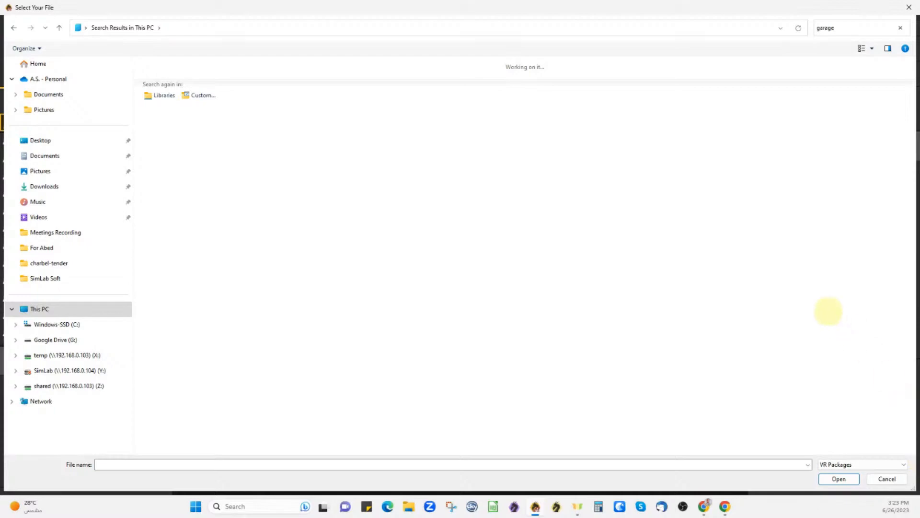
click(908, 8)
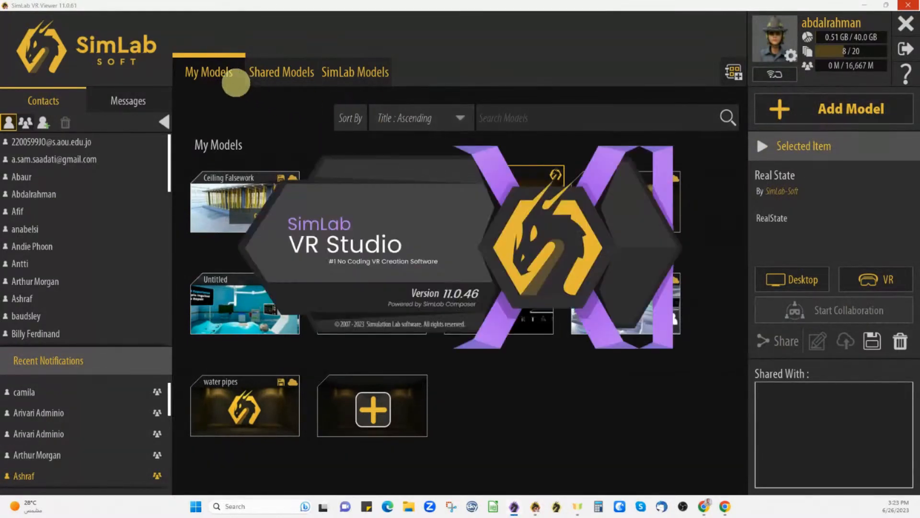
- Bring the viewer forward, peek at Shared Models, and return to My Models
click(517, 448)
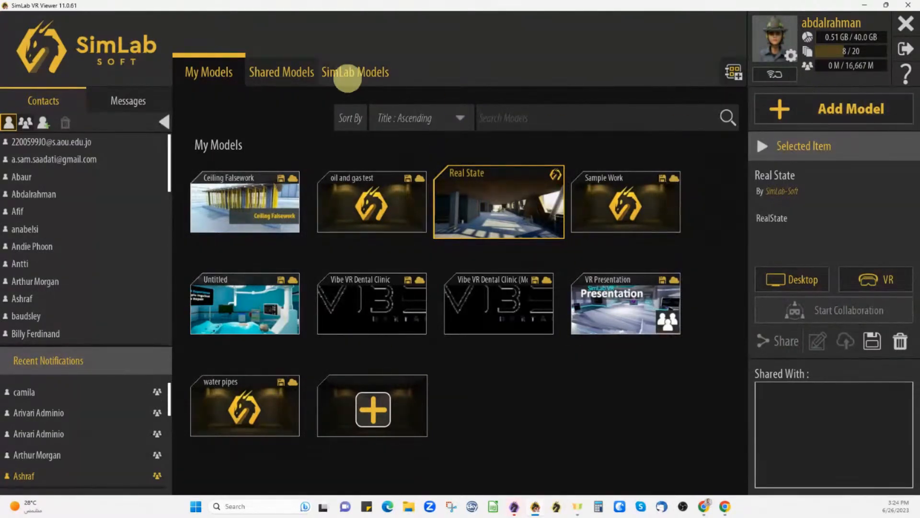
click(267, 73)
click(209, 72)
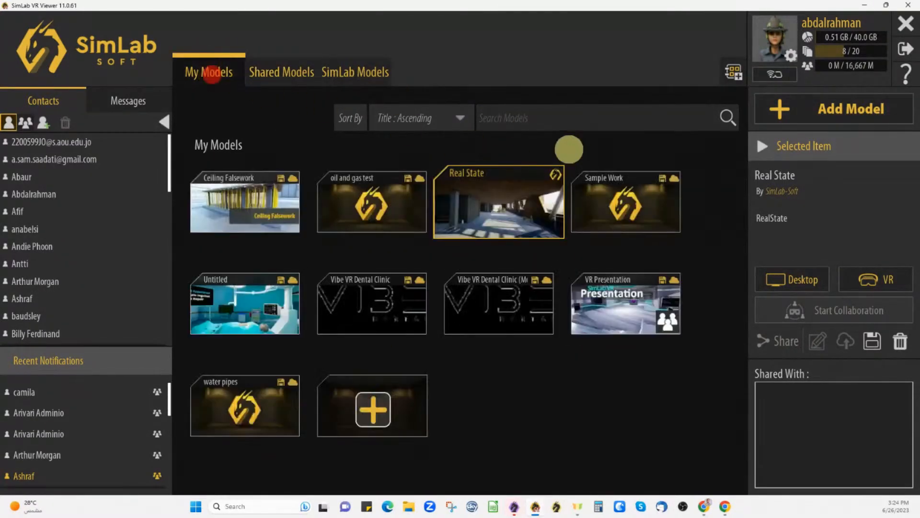
- Open Ceiling Falsework's Share contact list, scroll through it, and close it without sharing
click(231, 210)
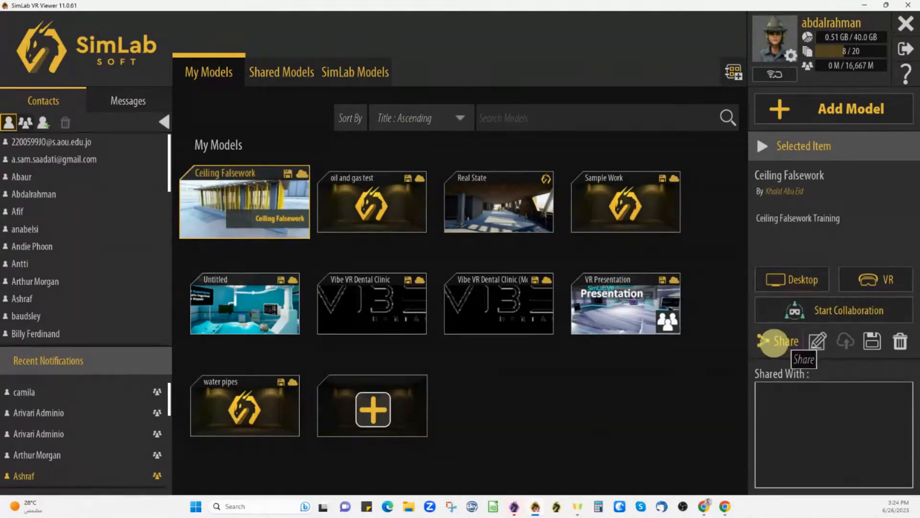
click(779, 343)
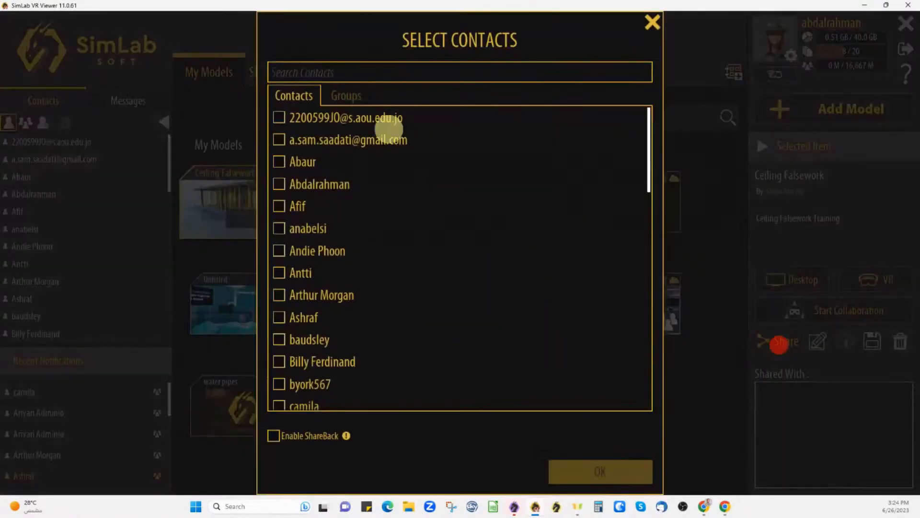
scroll(341, 310, down, 1)
scroll(341, 309, down, 1)
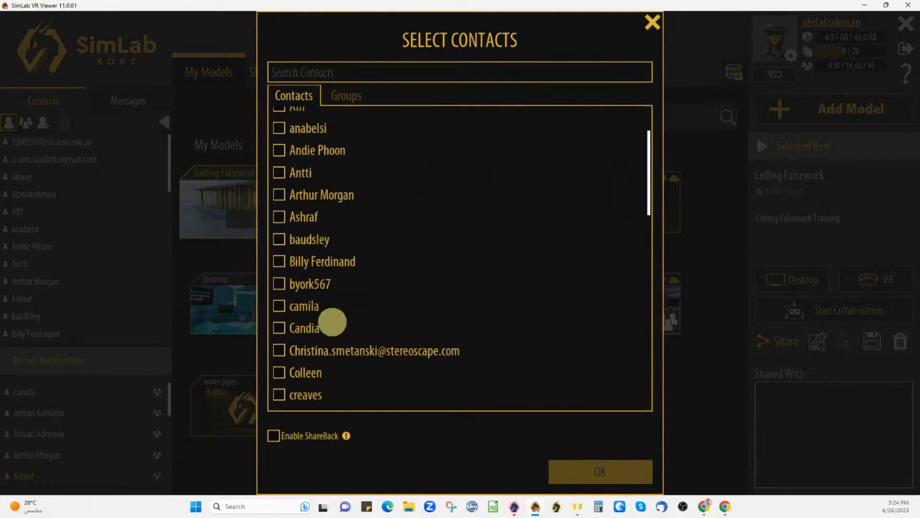
scroll(330, 317, up, 3)
click(656, 26)
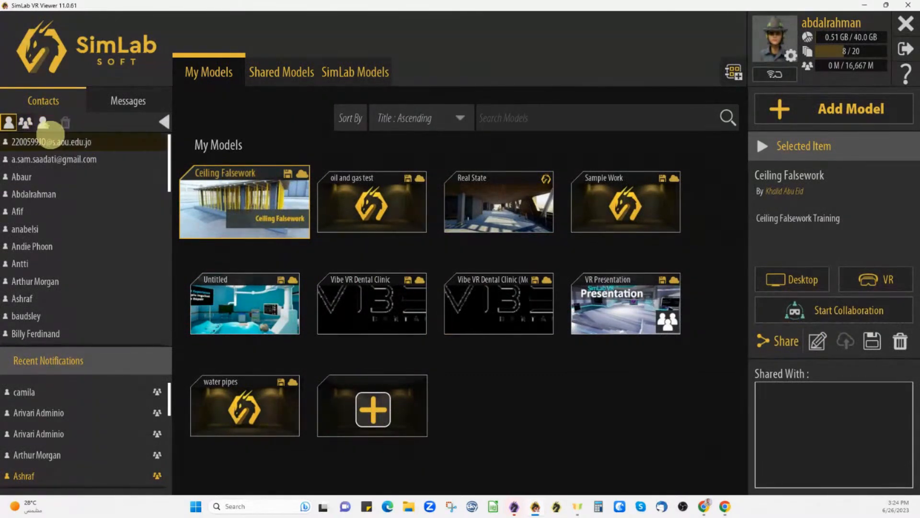
click(44, 123)
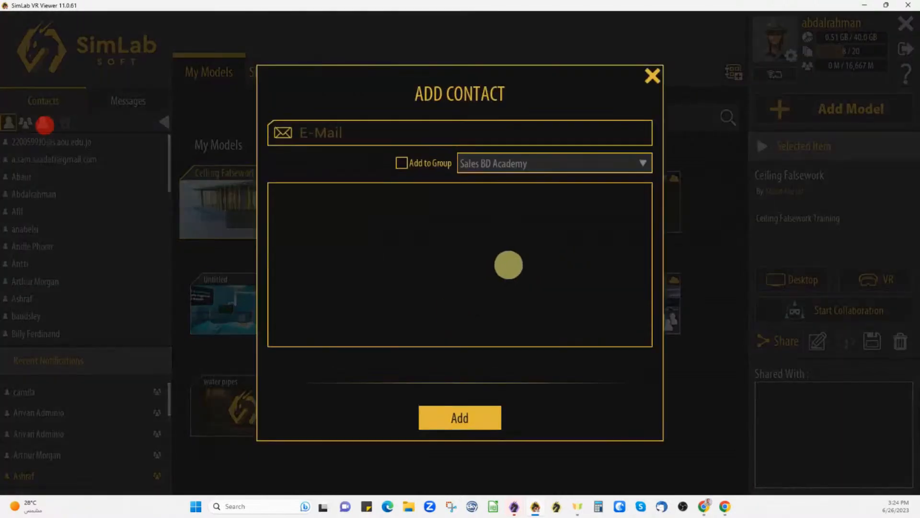
click(341, 126)
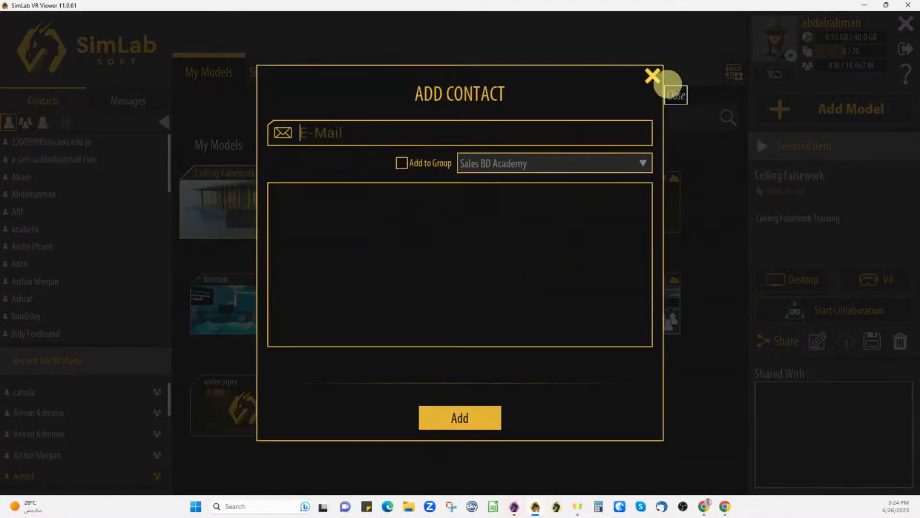
click(653, 76)
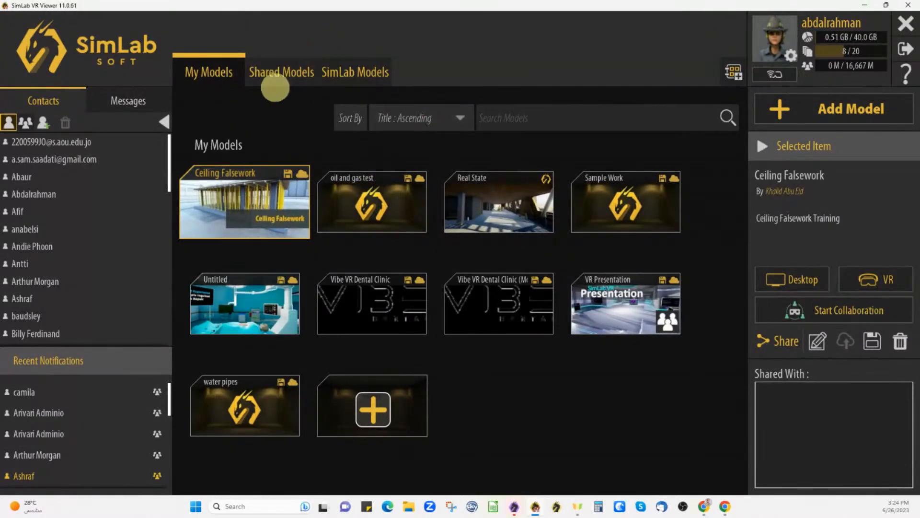
- Check the empty Shared Models tab, then switch to the SimLab Models tab
click(275, 87)
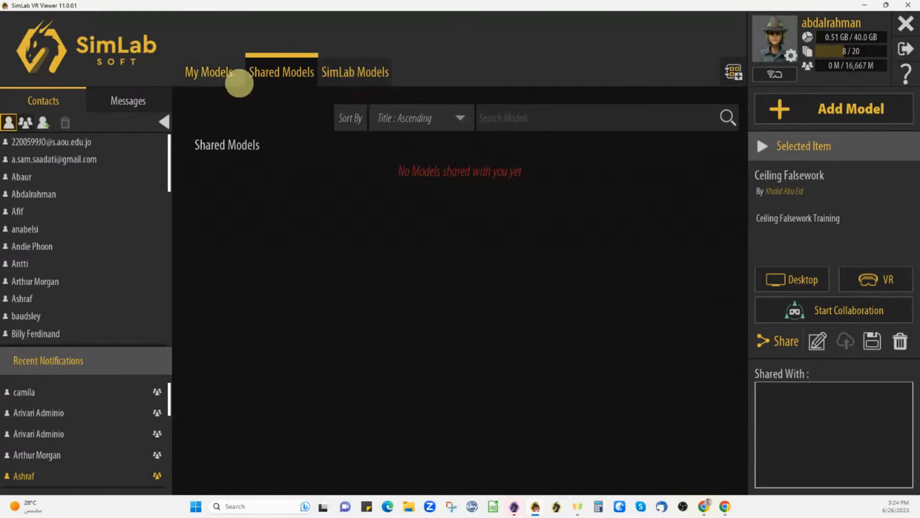
click(362, 70)
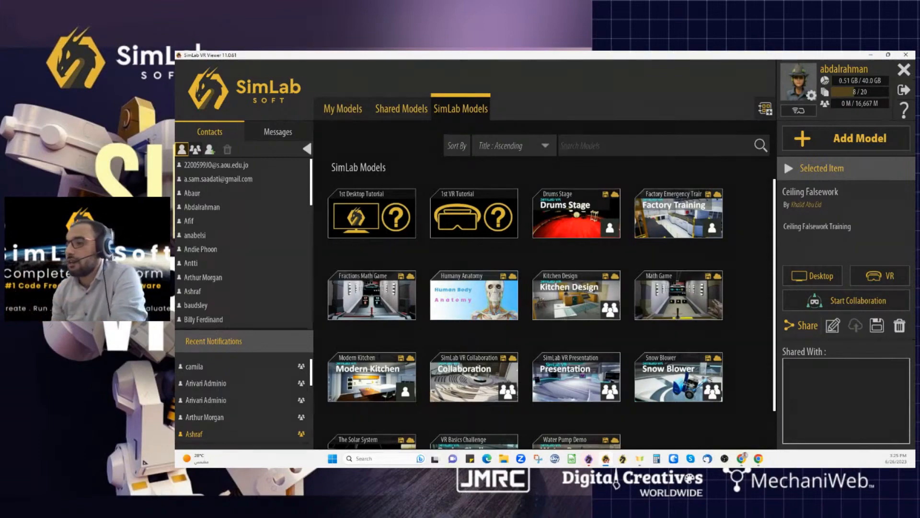
- Open the SimLab VR Collaboration Demo's details card, review it, and close it
scroll(428, 395, down, 1)
click(456, 360)
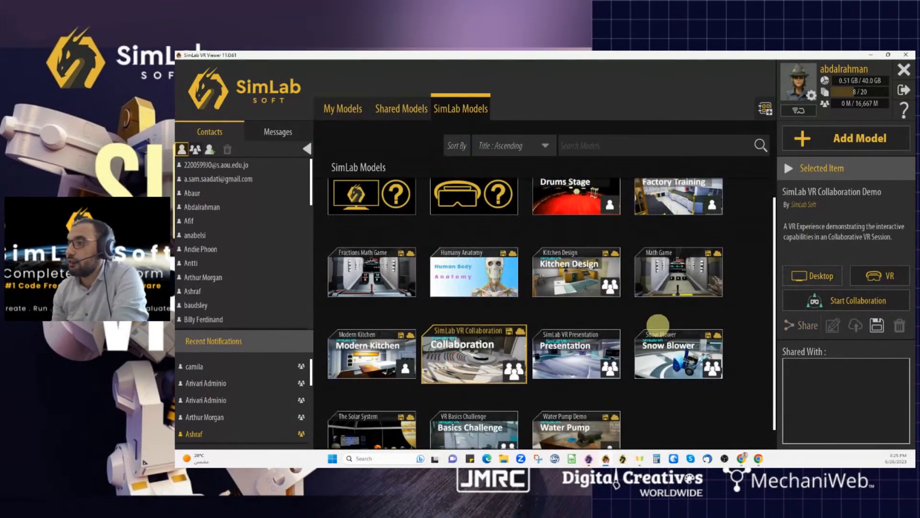
double_click(465, 372)
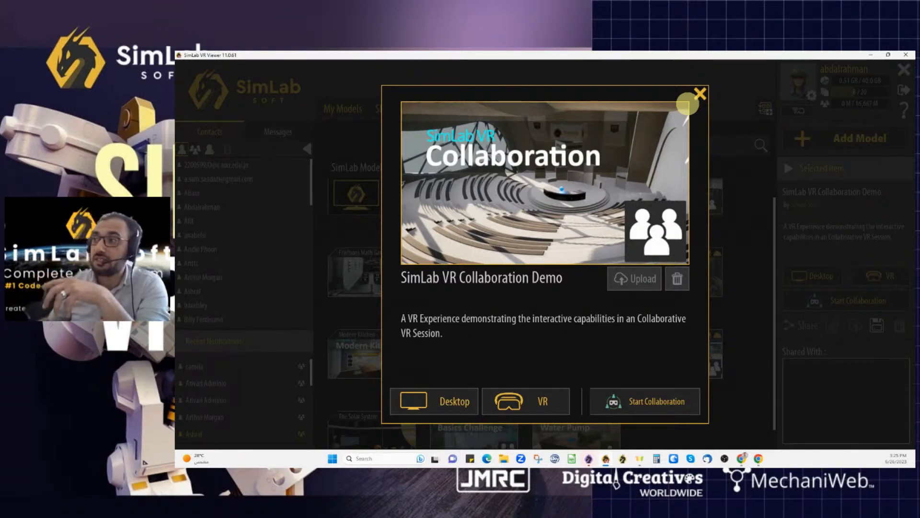
click(700, 92)
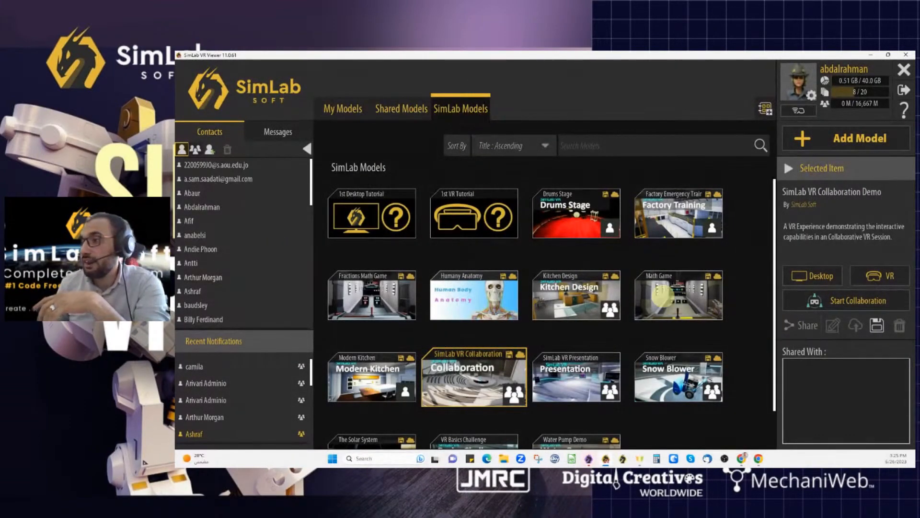
- Flip between My Models and SimLab Models and select the Fractions Math Game experience
click(342, 112)
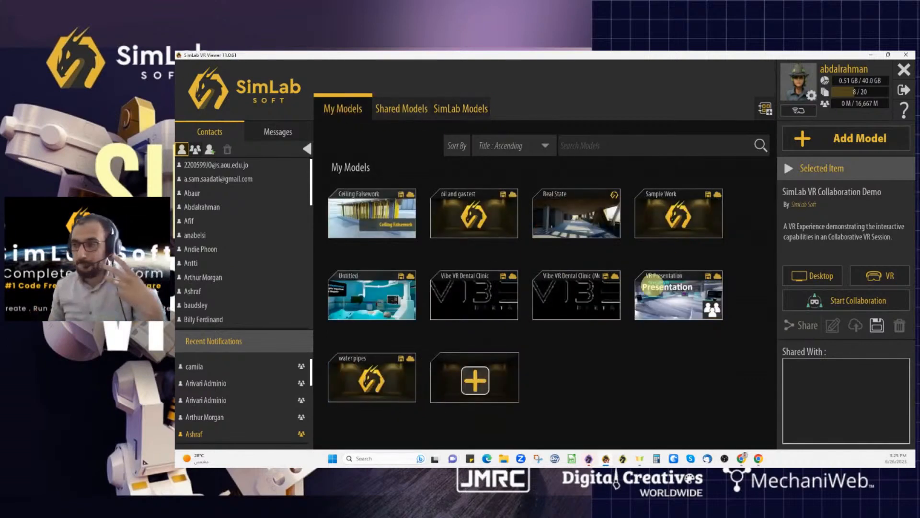
click(437, 103)
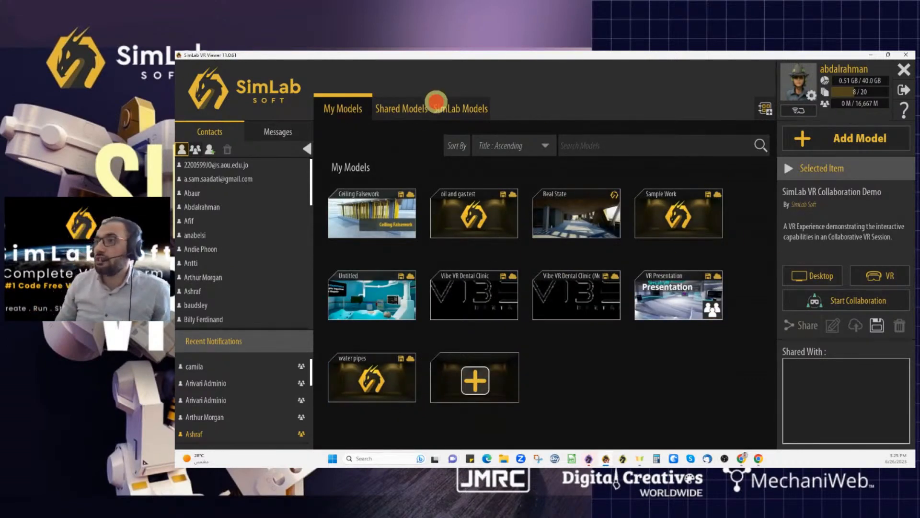
scroll(537, 257, down, 2)
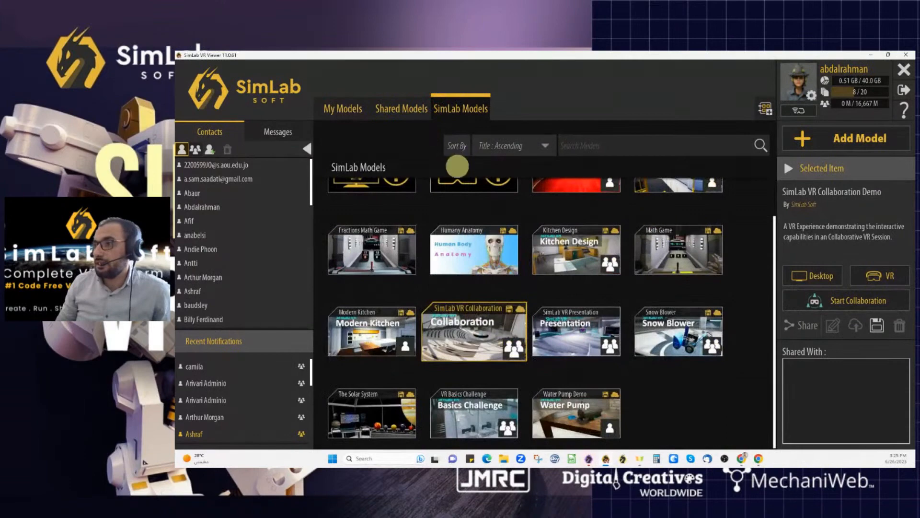
scroll(422, 206, up, 1)
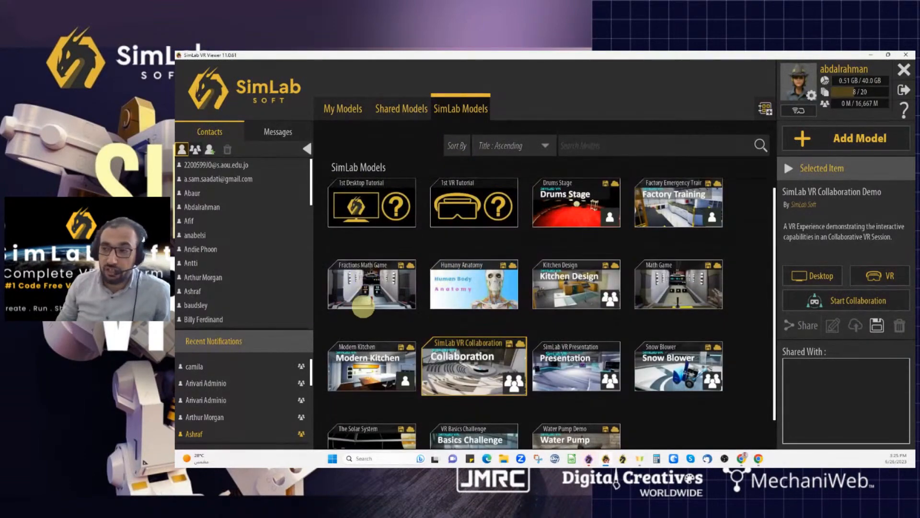
click(376, 295)
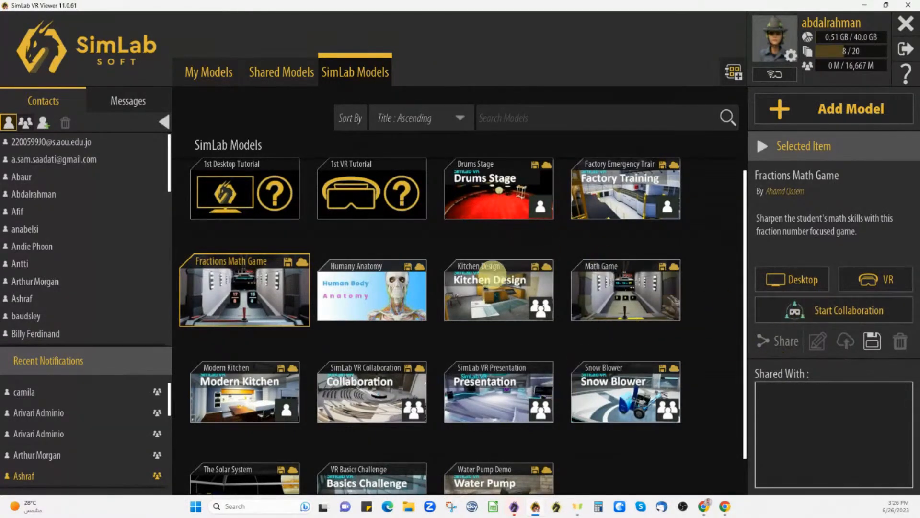
- Select the Vibe VR Dental Clinic model, then choose Kitchen Design in SimLab Models
click(209, 74)
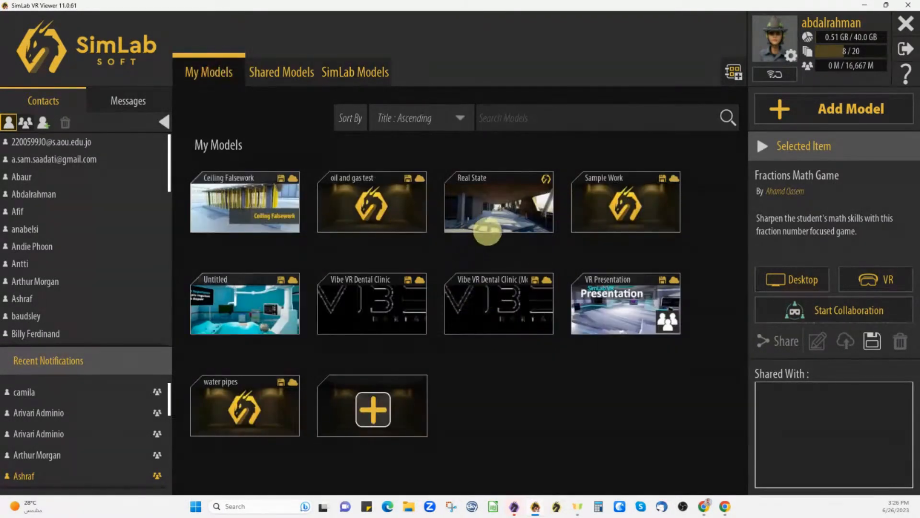
click(483, 302)
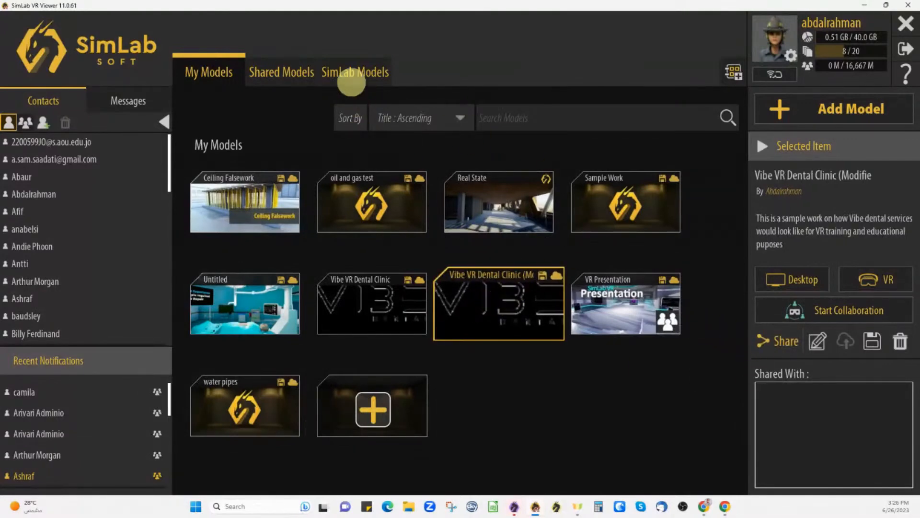
click(354, 71)
click(512, 306)
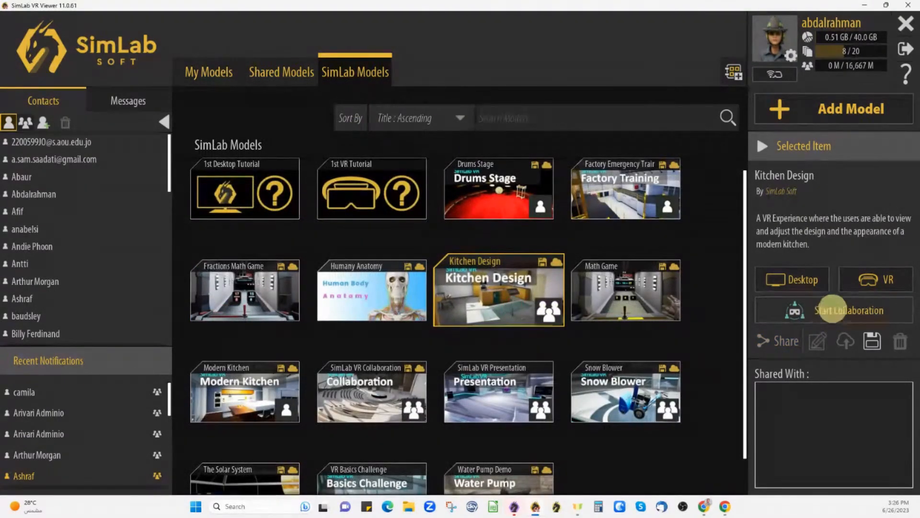
- Start a Kitchen Design collaboration lobby and open its invite-contacts list (0/20 participants)
click(834, 314)
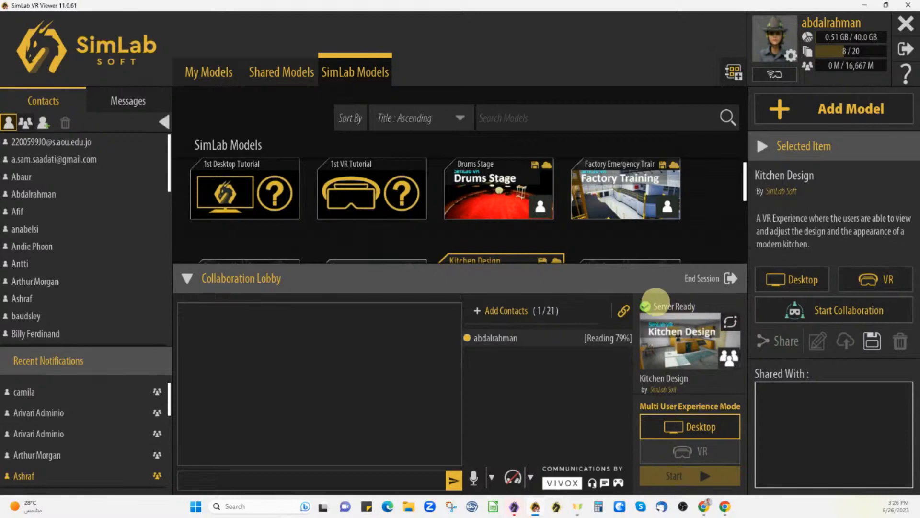
click(489, 310)
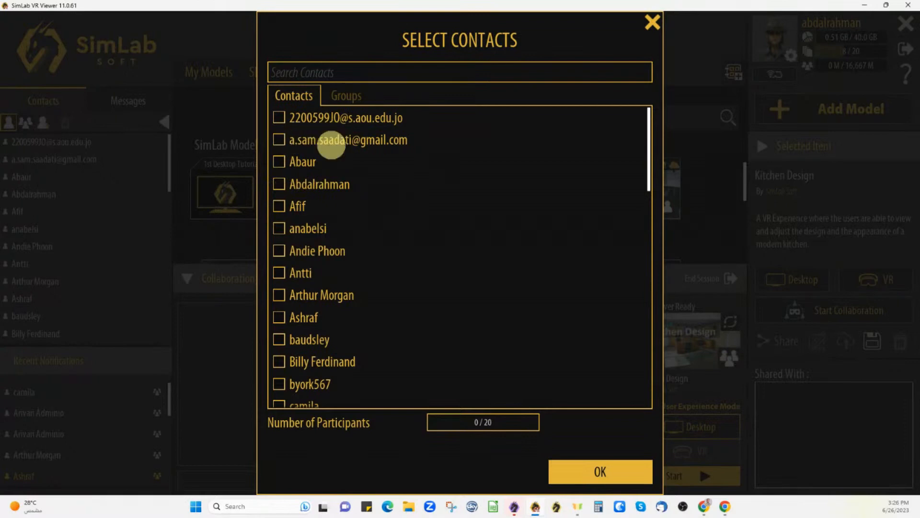
- Scroll the Select Contacts list, then close it without inviting anyone to Kitchen Design
scroll(454, 298, down, 2)
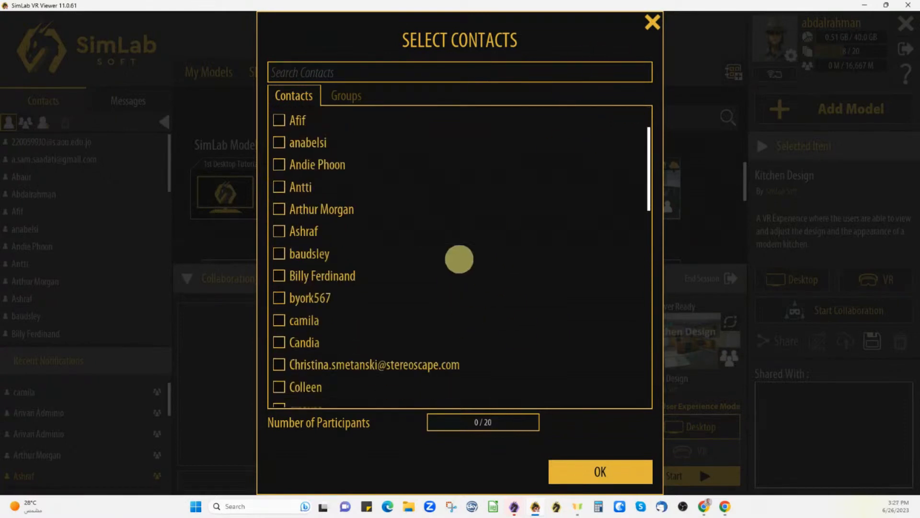
scroll(459, 259, down, 1)
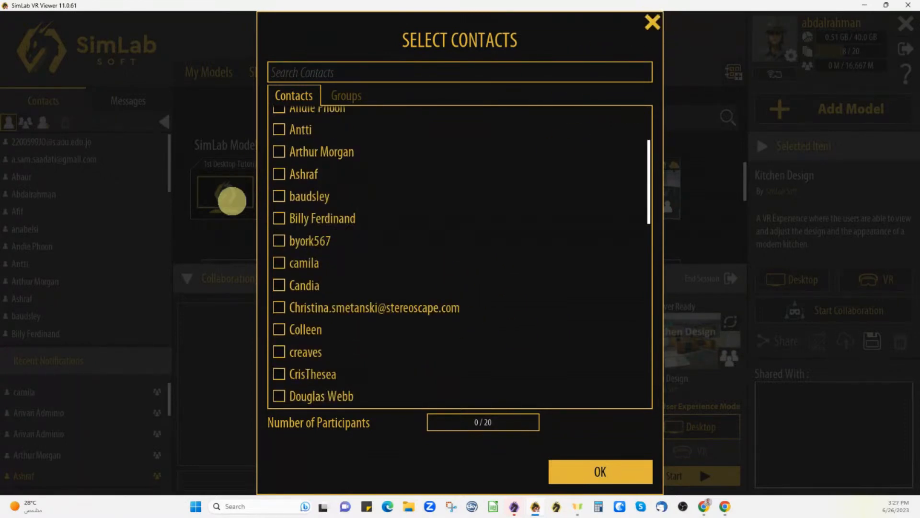
click(653, 23)
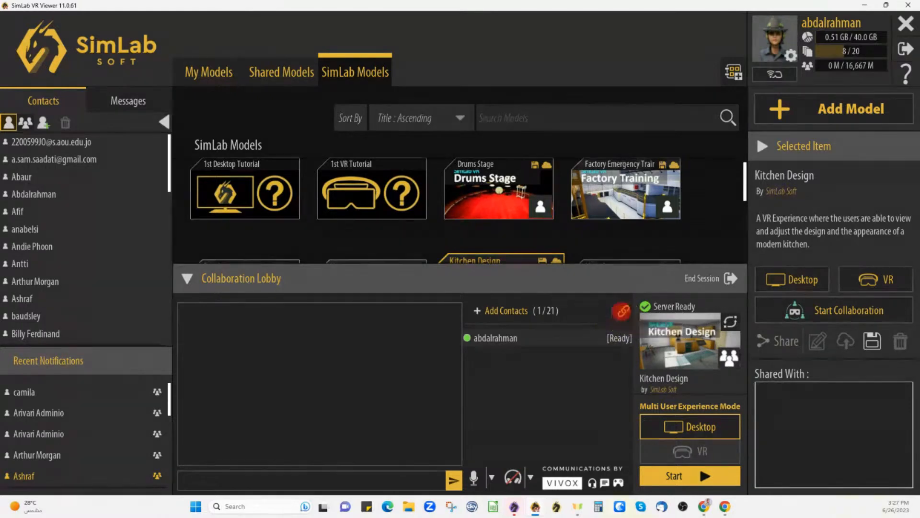
- Copy the Kitchen Design session's invite link, then minimize SimLab VR Viewer
click(623, 312)
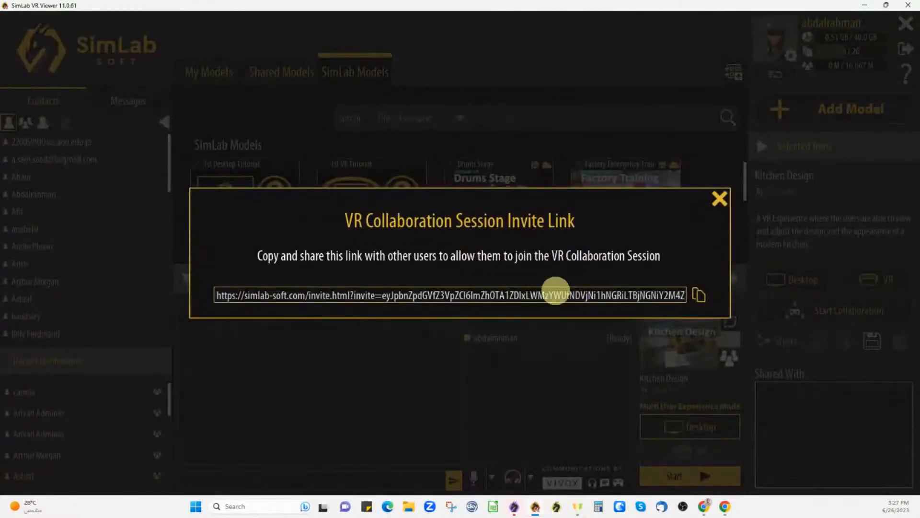
click(699, 296)
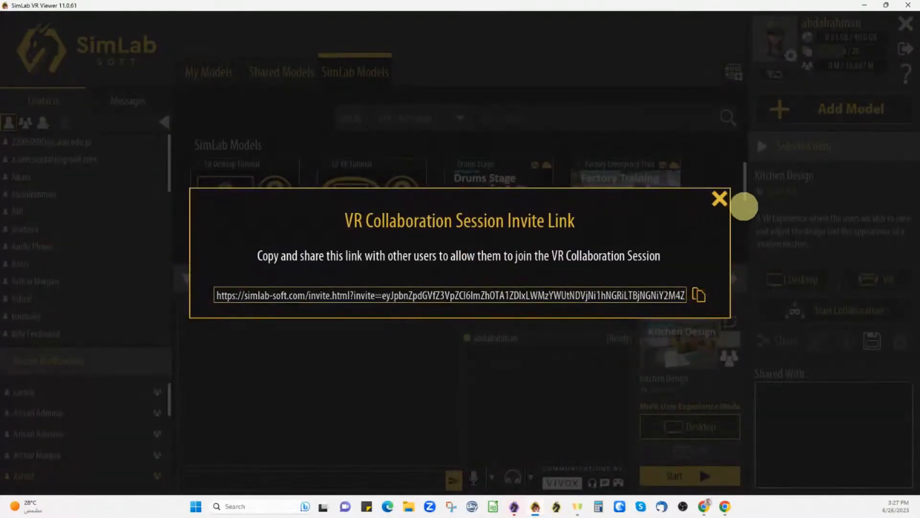
click(718, 197)
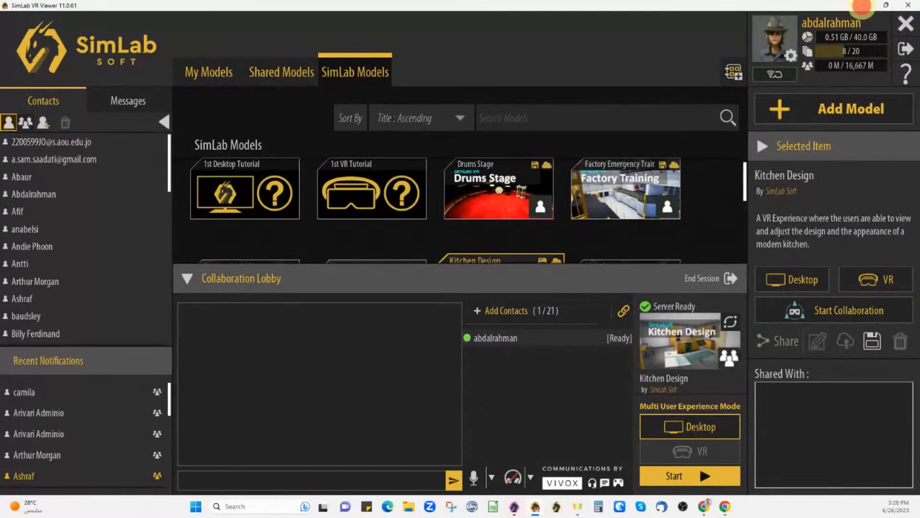
click(862, 5)
- Dismiss VR Studio's welcome window, then zoom out and orbit to see the whole grid
click(592, 144)
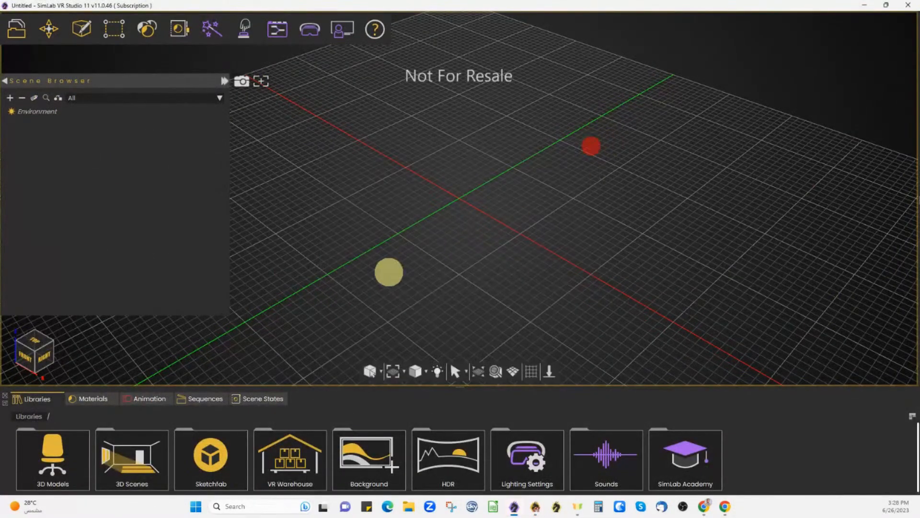
right_drag(389, 271, 475, 134)
drag(450, 233, 357, 264)
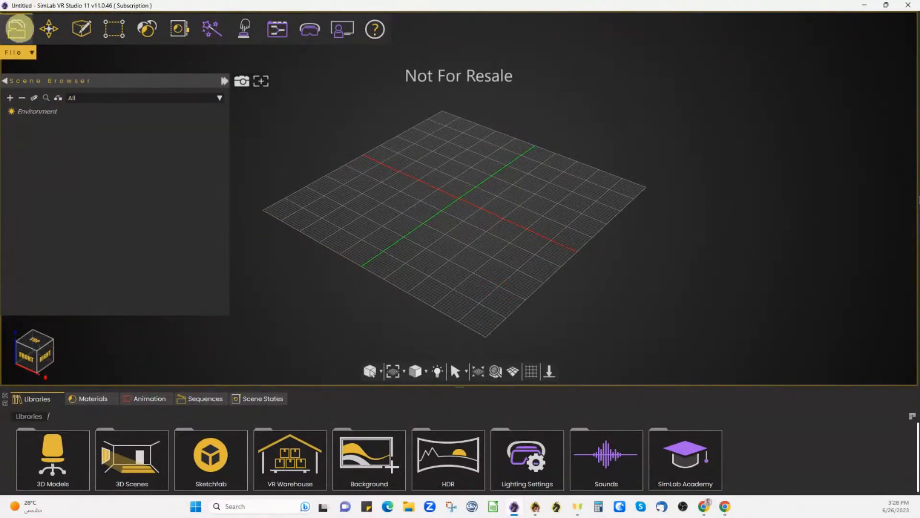
- Look over the VR Evaluation and SimLab VR Viewer menus, then close SimLab VR Studio
click(352, 29)
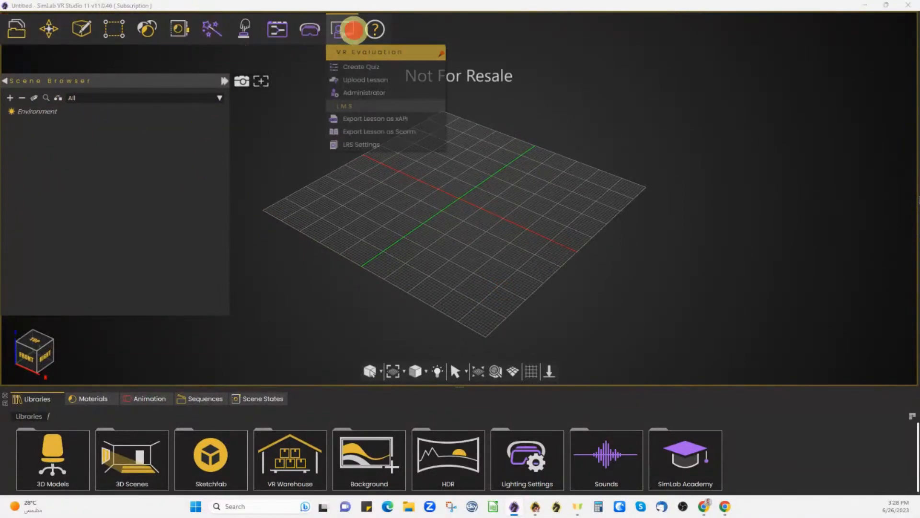
click(310, 28)
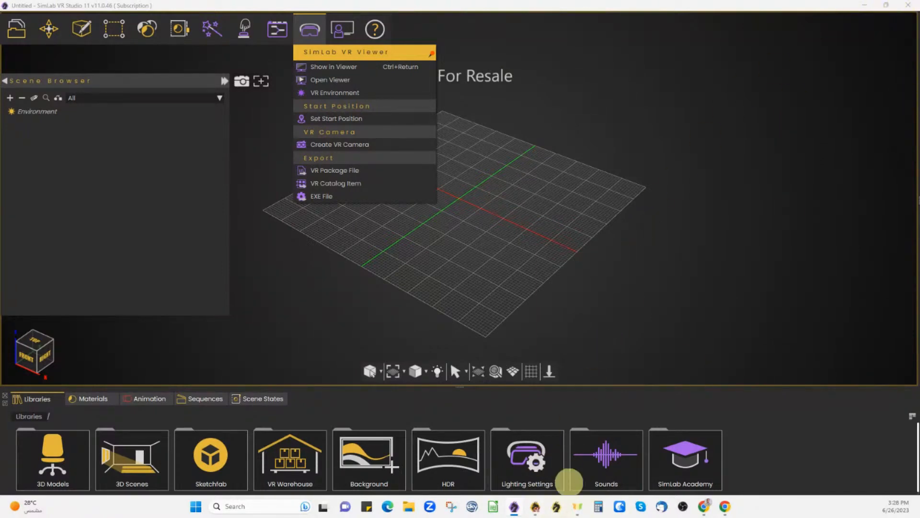
click(518, 142)
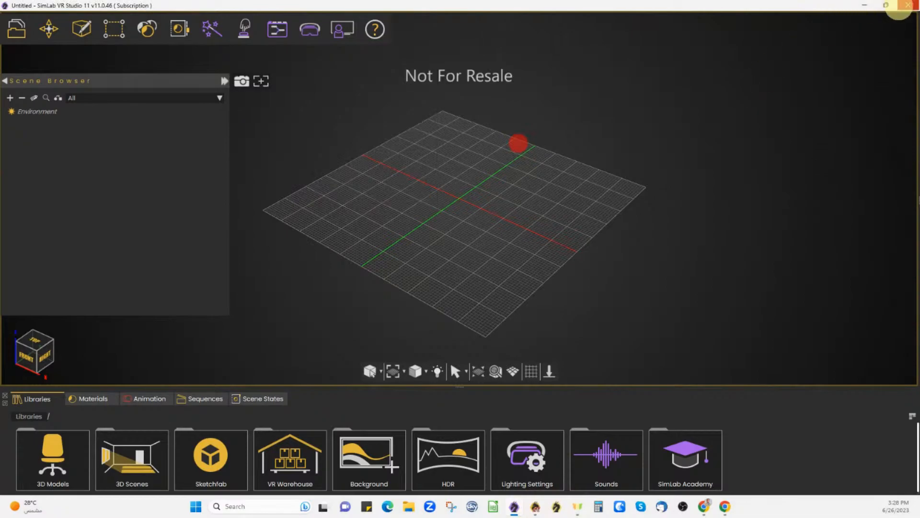
click(907, 6)
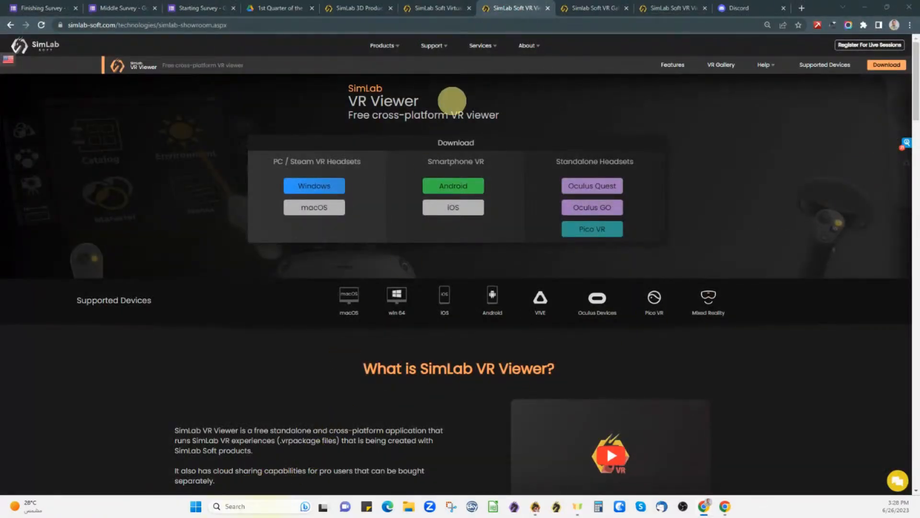
- Switch Chrome to the Simlab Soft VR Gallery tab listing Fire Emergency and Kitchen VR Collaboration
click(593, 7)
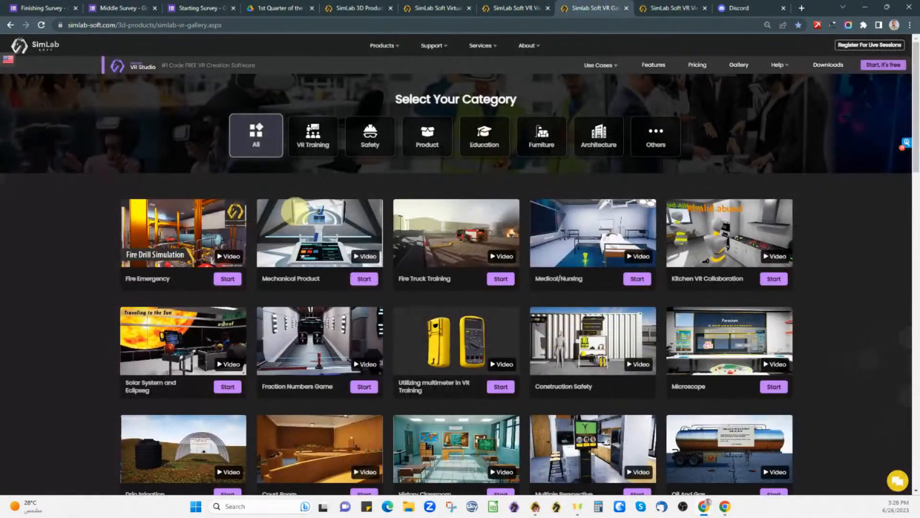
click(187, 25)
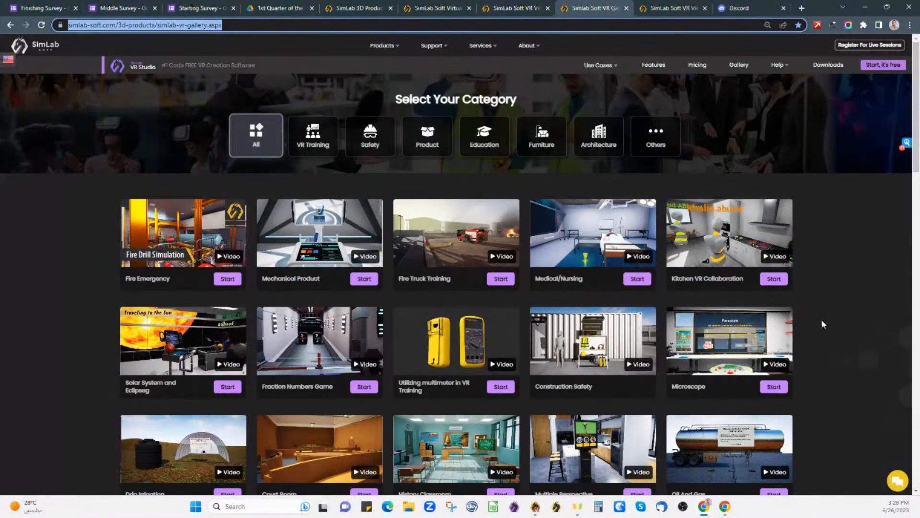
click(819, 480)
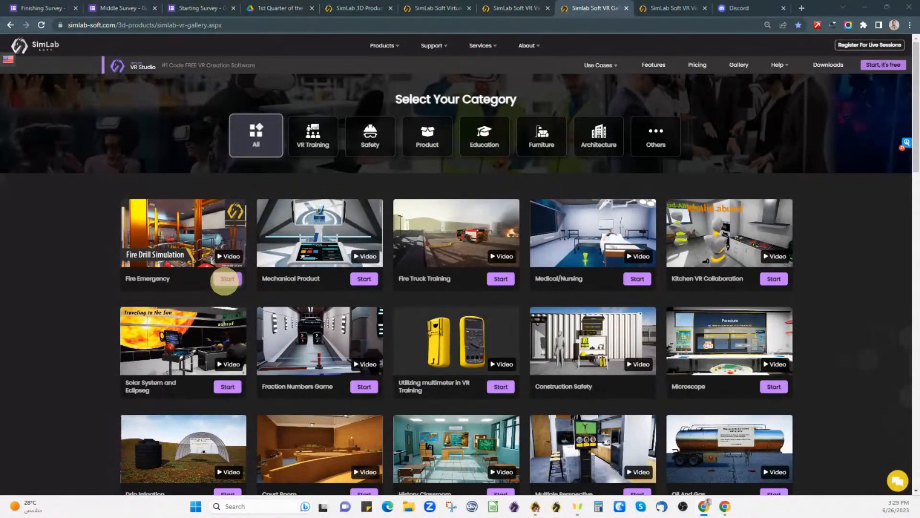
- Play the Fire Drill video muted and full screen, pausing it at 0:12
click(230, 256)
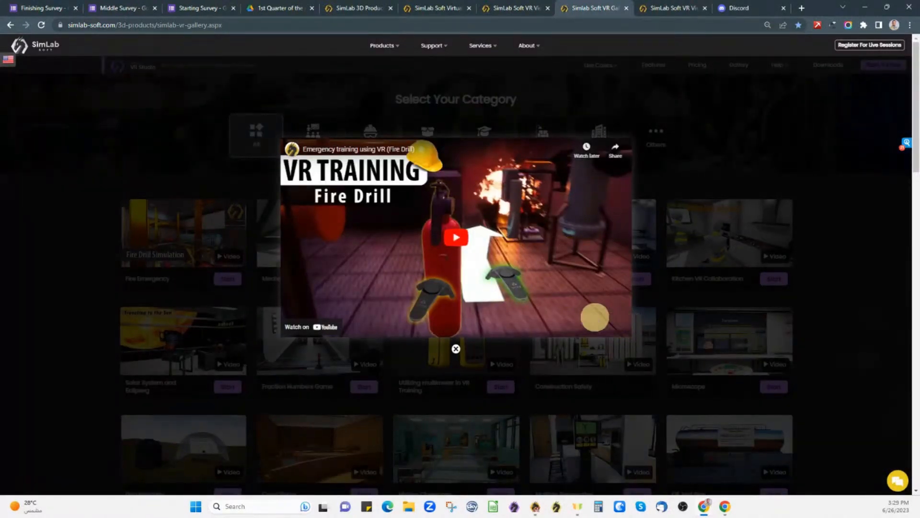
click(546, 306)
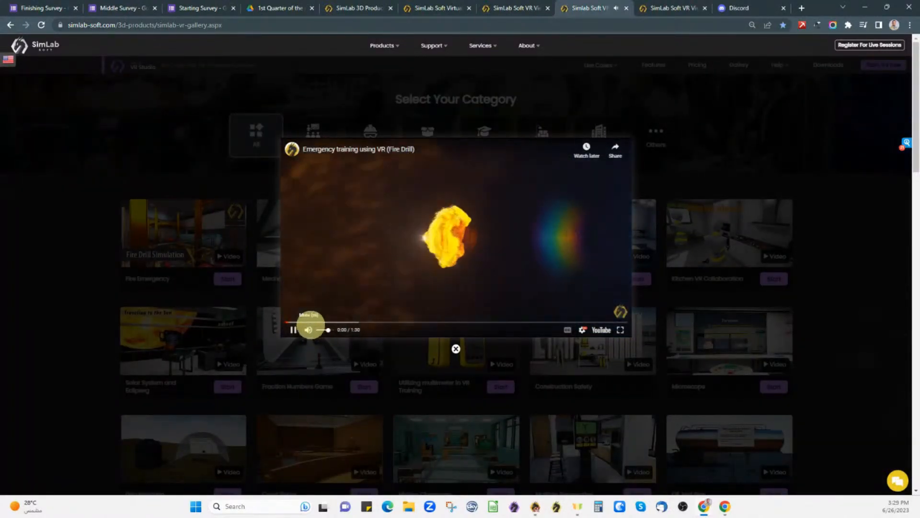
click(308, 329)
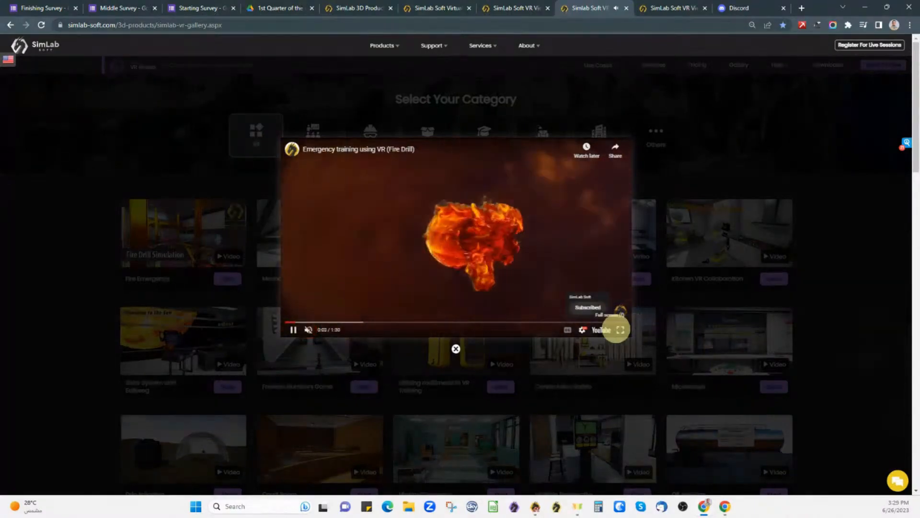
click(620, 330)
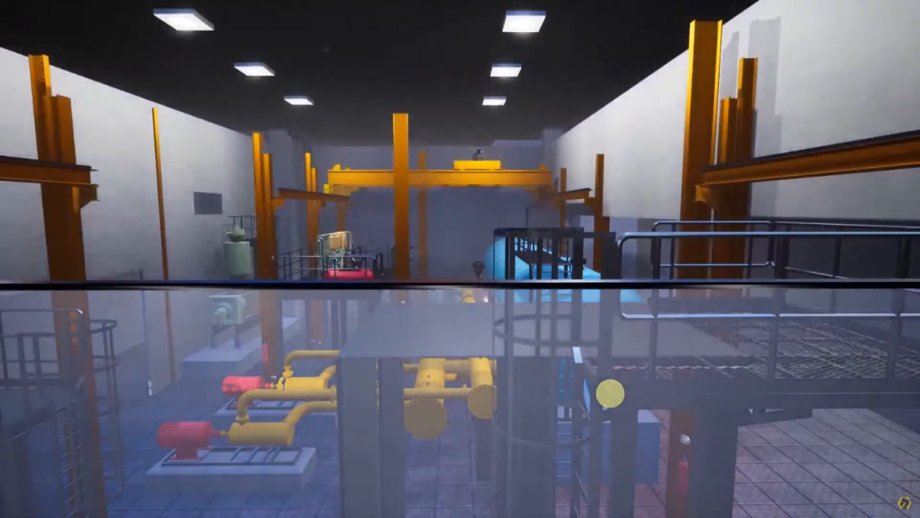
click(610, 393)
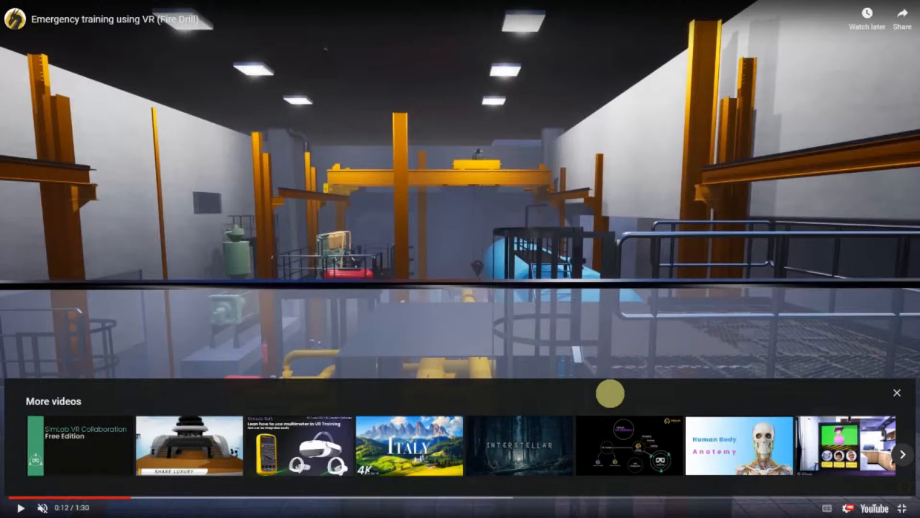
- Play the Fire Drill video from 0:12 toward 0:41, pausing briefly at 0:15 and 0:20
click(421, 204)
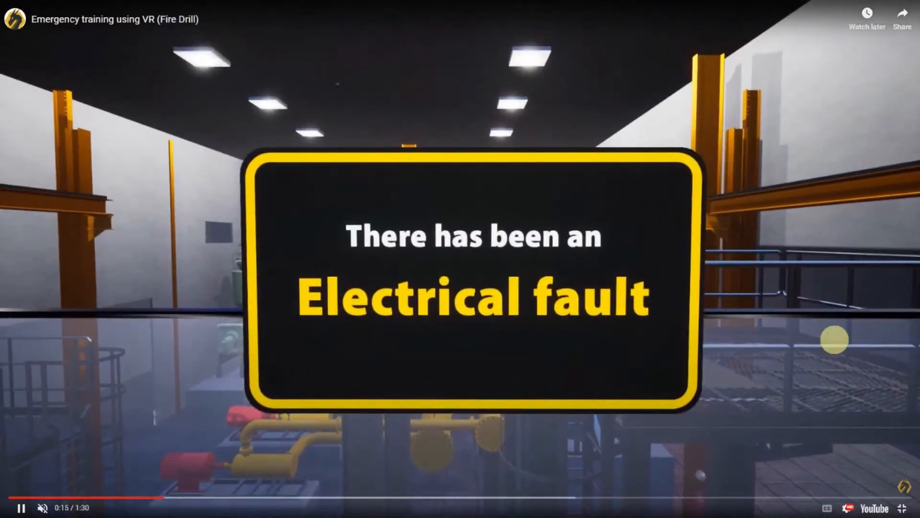
click(834, 340)
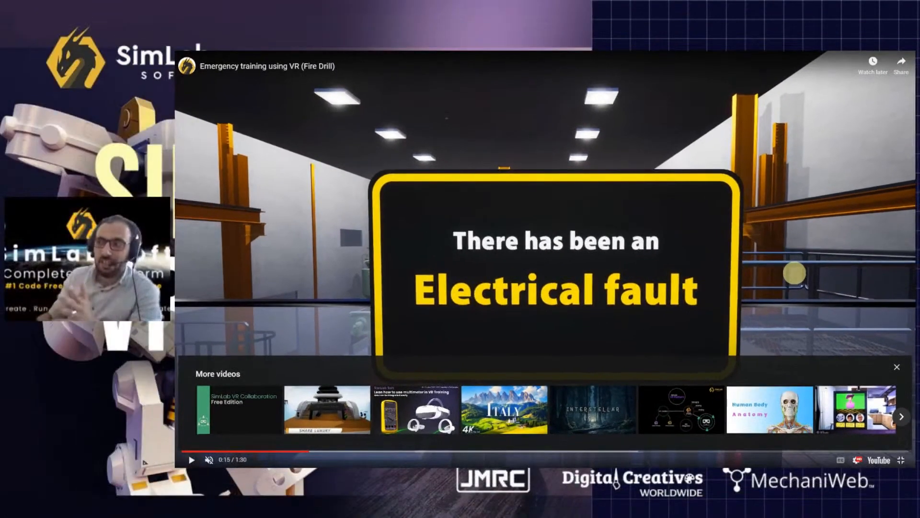
click(770, 276)
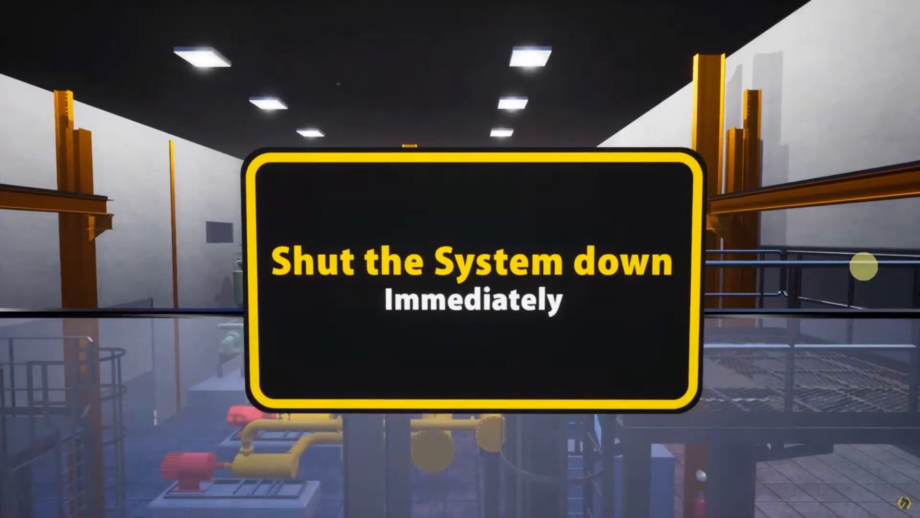
click(767, 317)
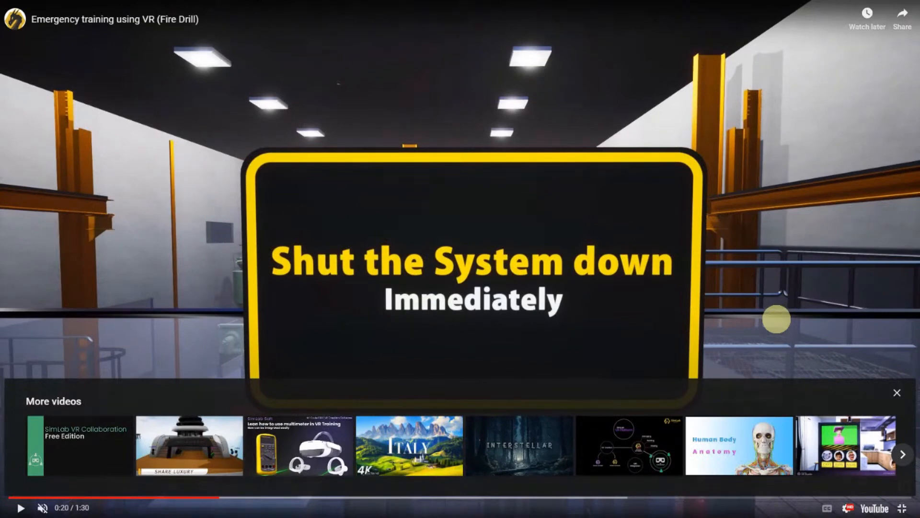
click(776, 319)
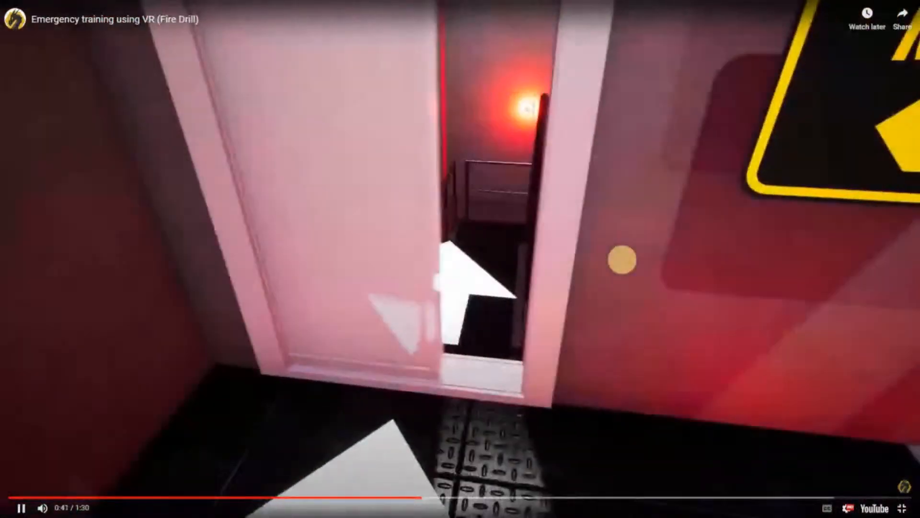
- Play the Fire Drill video from 0:42 to its end card, pausing at 1:00, then exit full screen
click(489, 343)
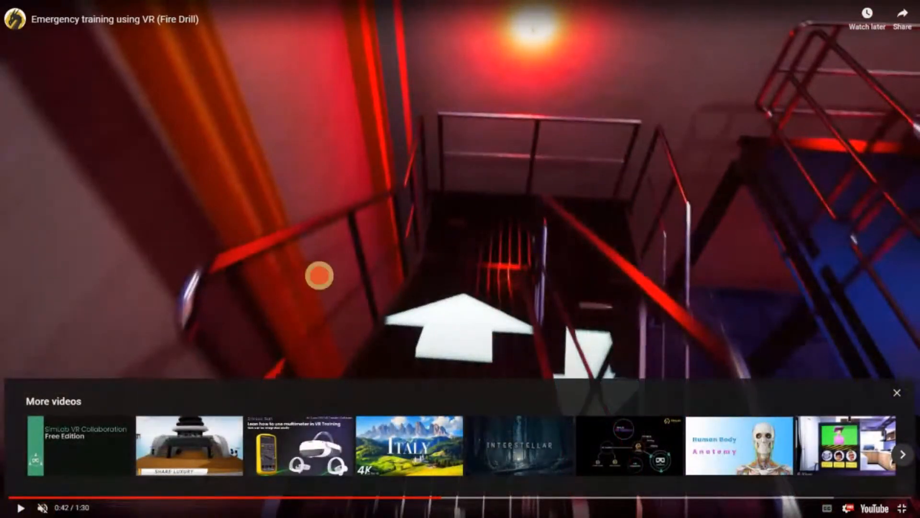
click(319, 275)
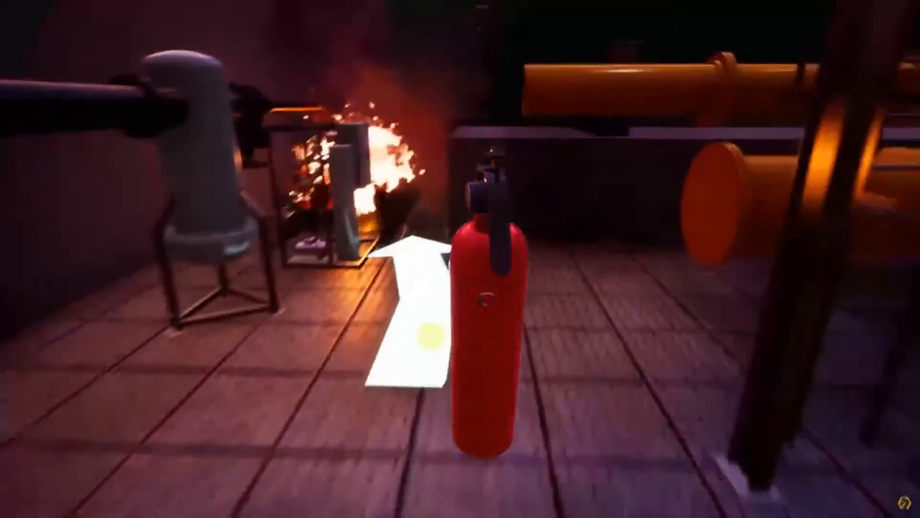
click(431, 336)
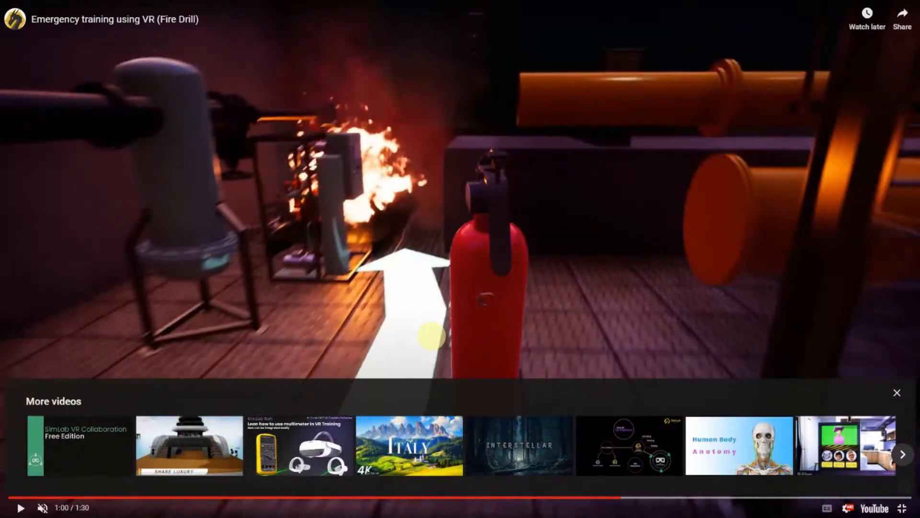
click(431, 337)
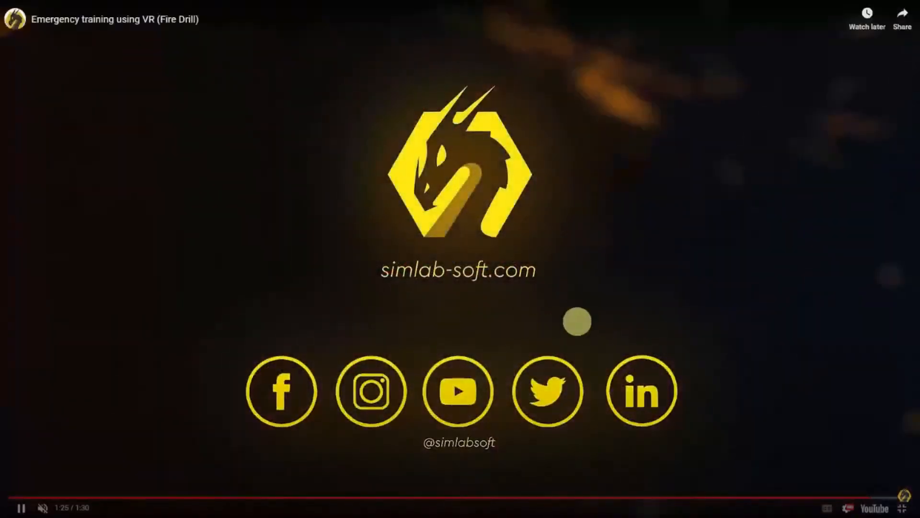
key(Escape)
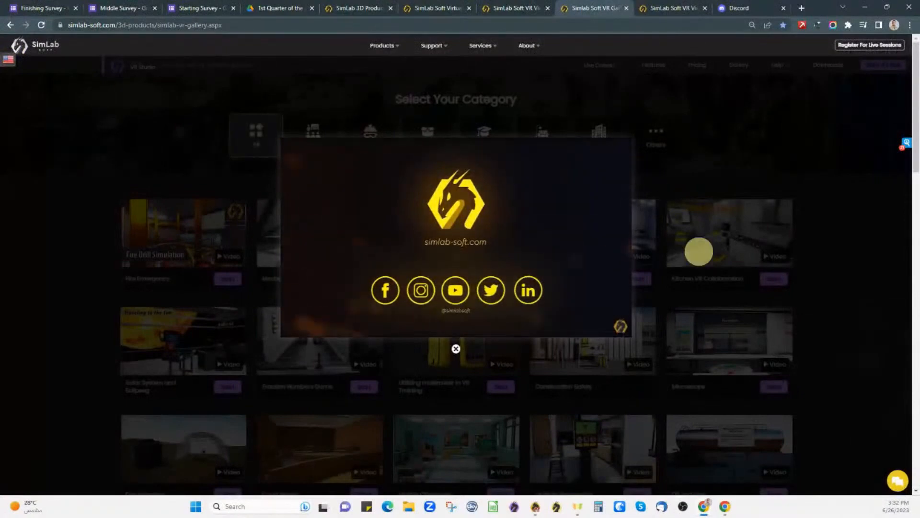
- Close the Fire Drill lightbox, scroll the VR gallery, and switch back to SimLab VR Viewer
click(699, 251)
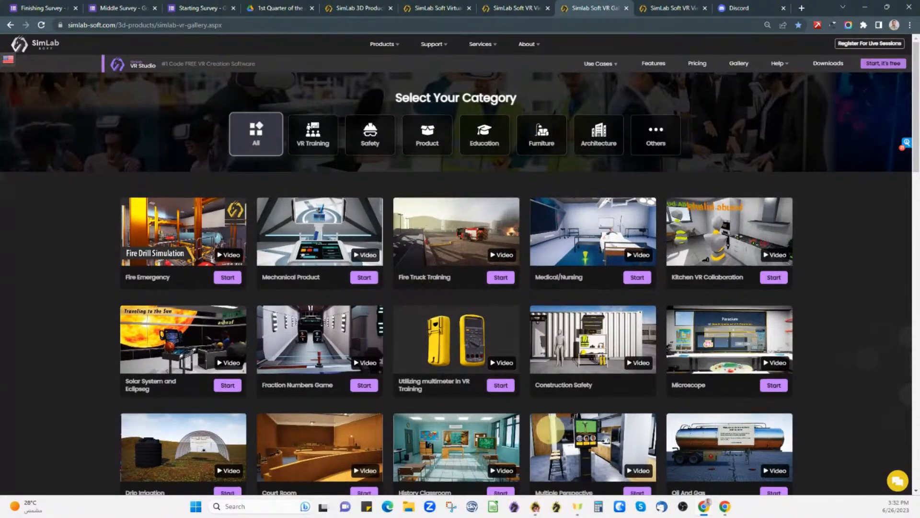
scroll(561, 431, down, 3)
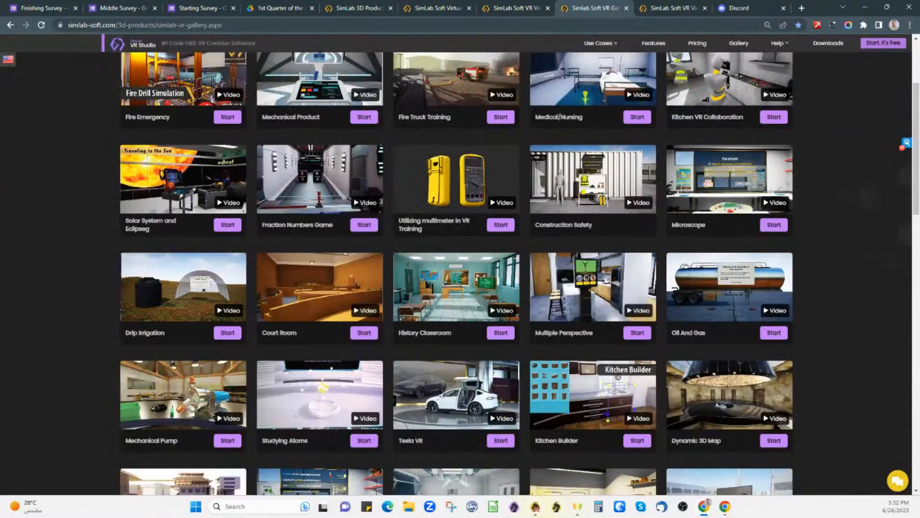
click(535, 506)
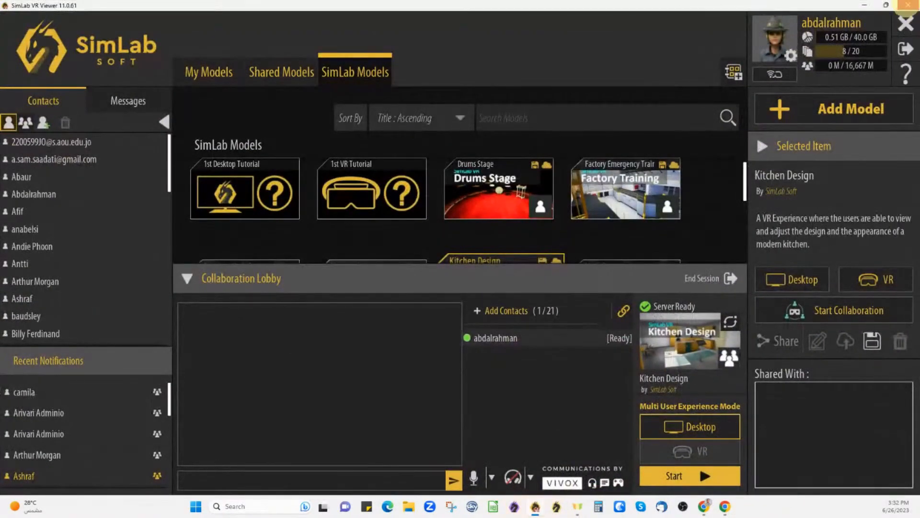
- End the Kitchen Design session and launch the SimLab VR Collaboration Demo in Desktop mode
click(724, 278)
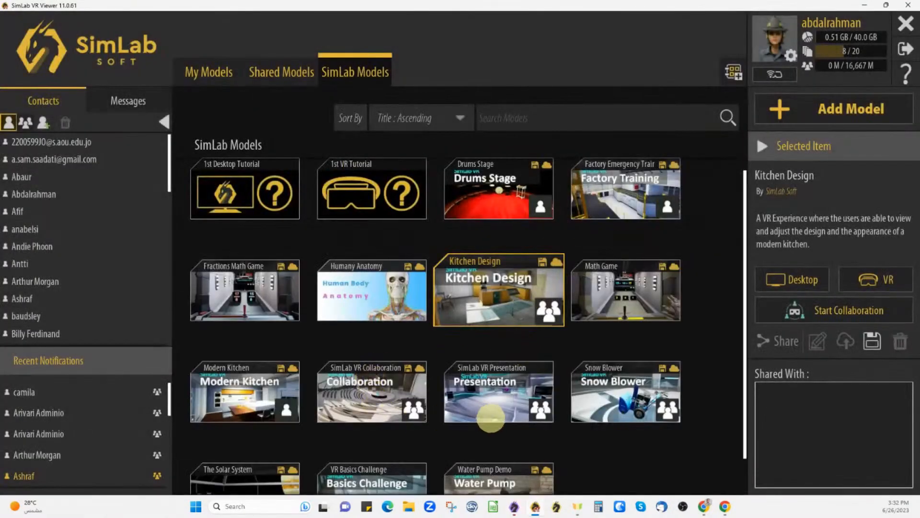
click(382, 399)
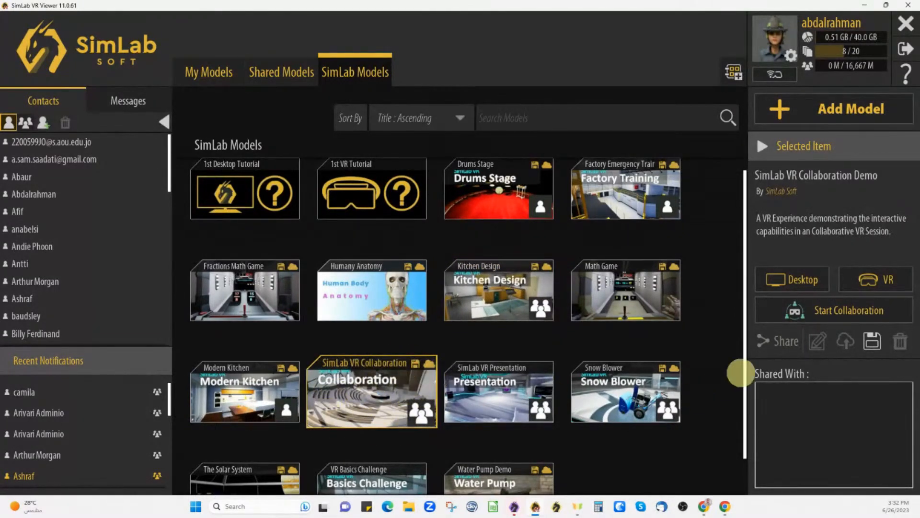
double_click(360, 405)
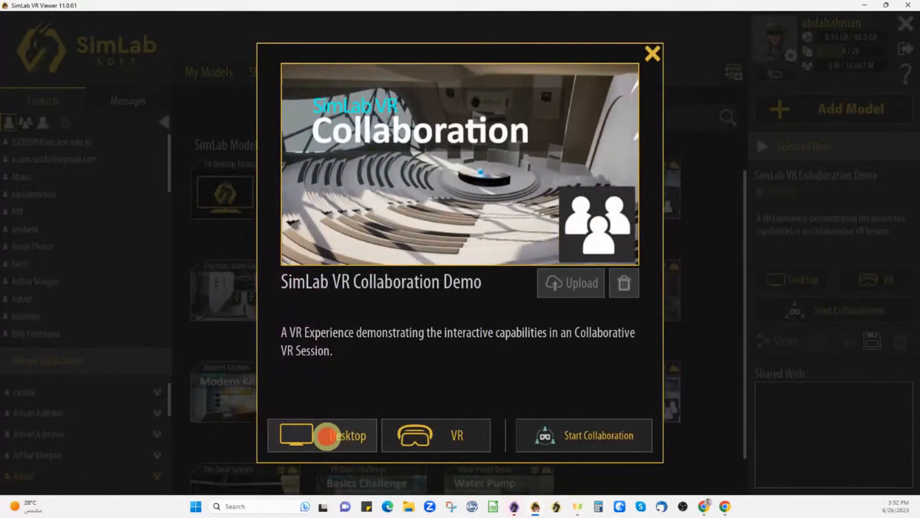
click(326, 436)
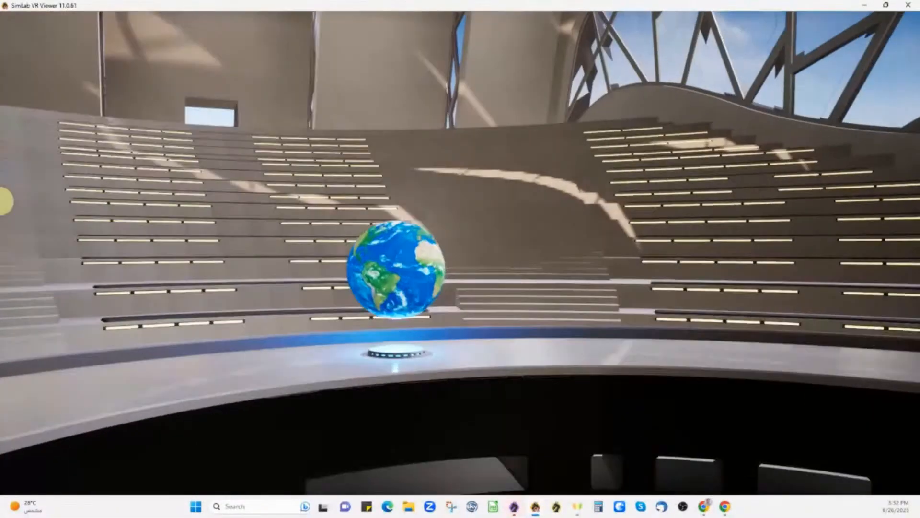
- Walk to the globe, enter VR Training, and approach the screwdriver task workbench
key(w)
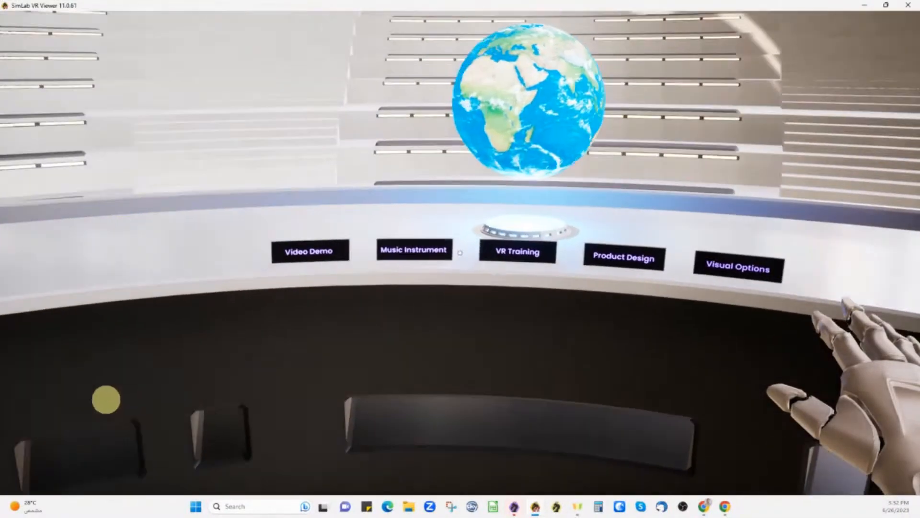
click(460, 252)
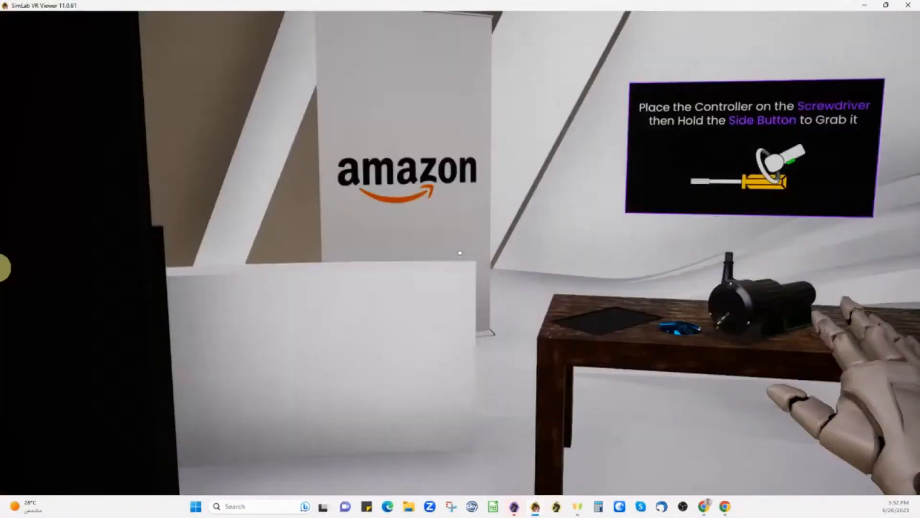
key(w)
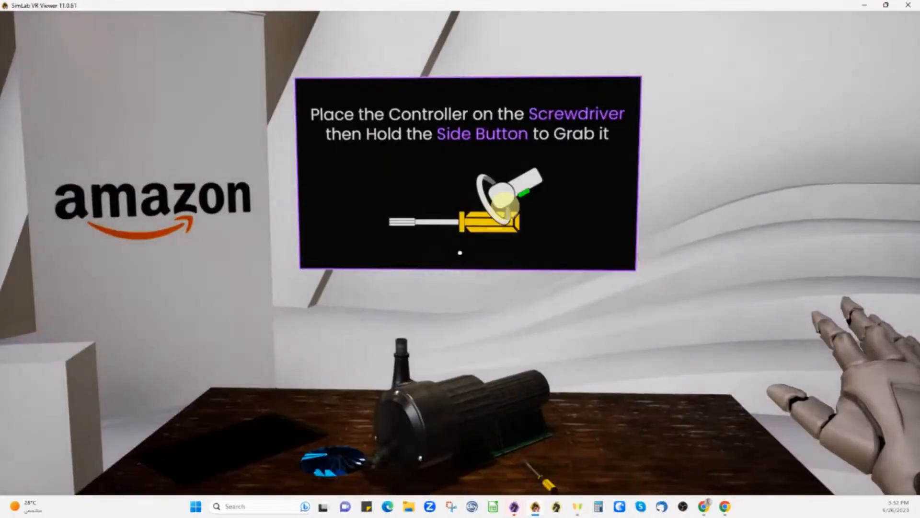
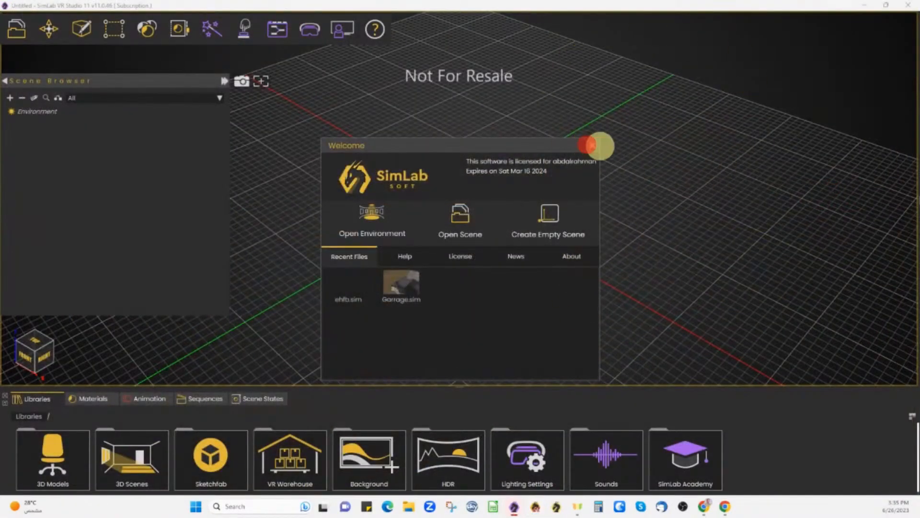
- Close the SimLab VR Studio Welcome screen so the empty scene grid shows
click(592, 144)
- Close VR Studio and play the Mechanical Pump demo video, skipping ahead to about 1:29
click(907, 6)
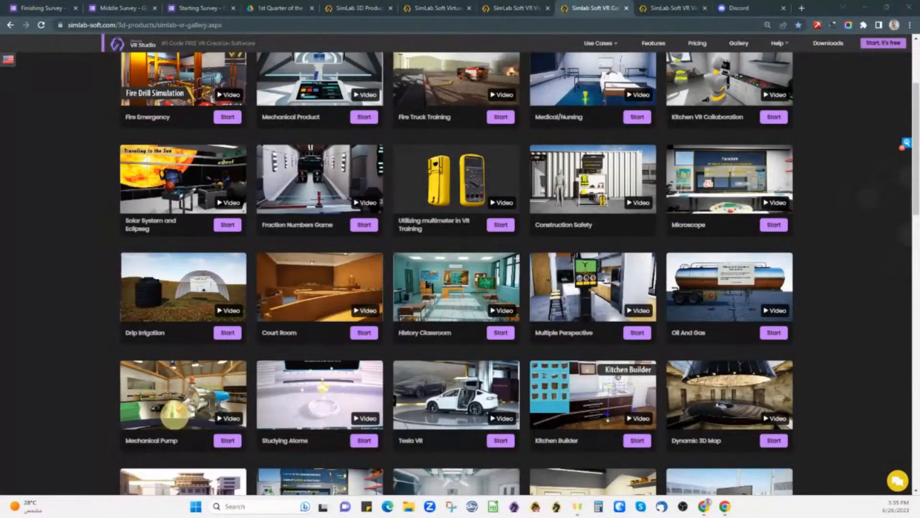
click(222, 418)
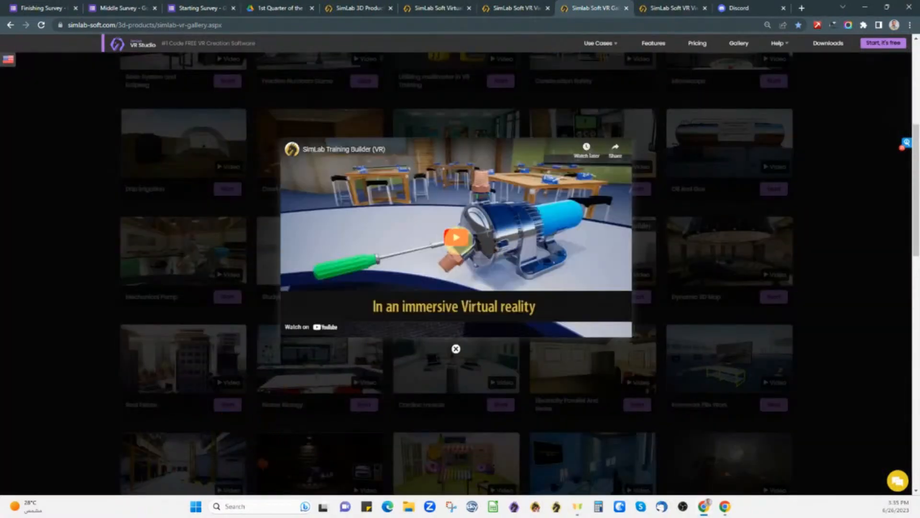
click(462, 237)
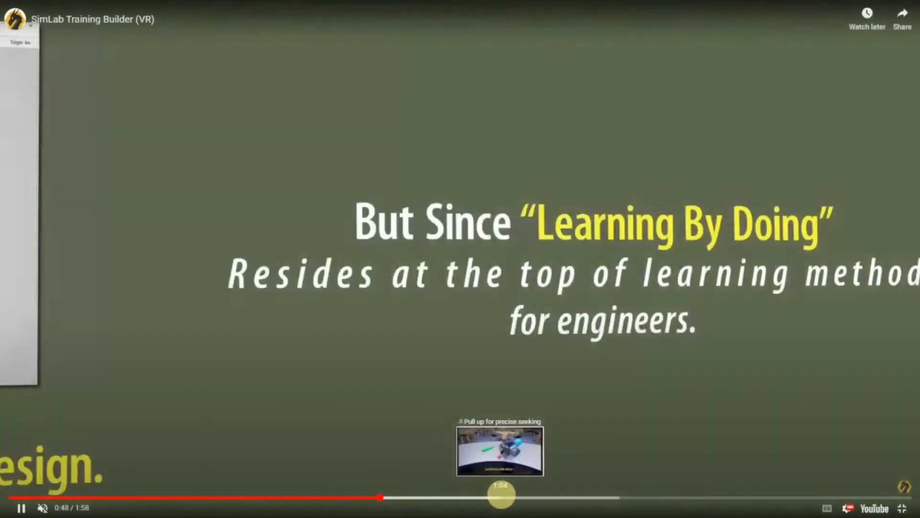
click(502, 494)
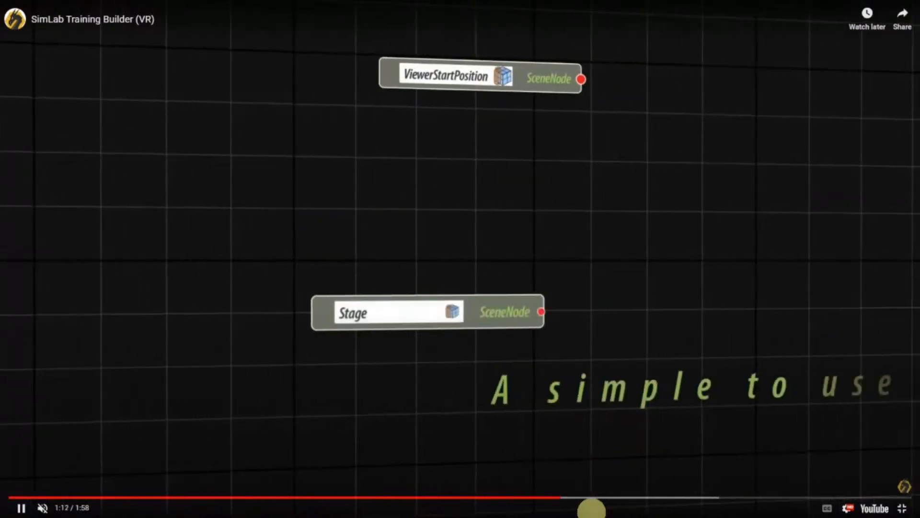
drag(591, 498, 598, 497)
click(679, 498)
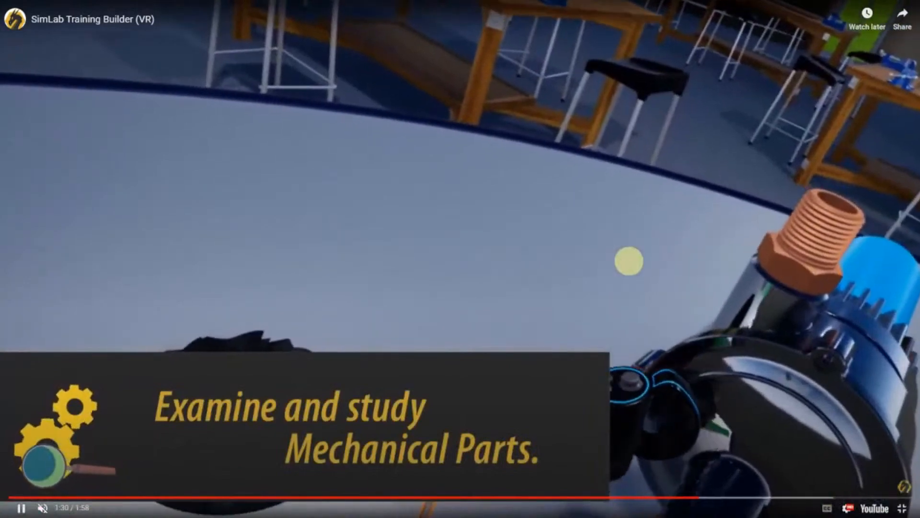
key(Escape)
- Close the video lightbox and scroll the VR gallery tiles, ending back at the top
click(628, 103)
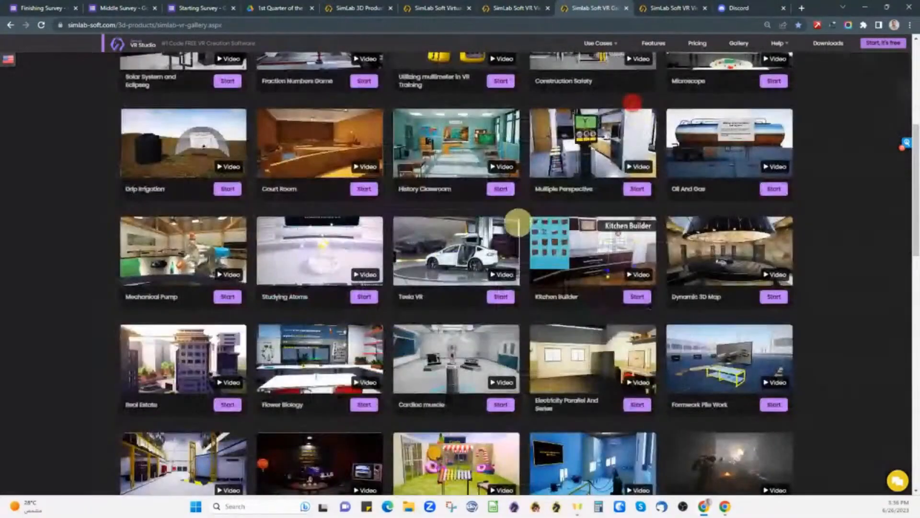
scroll(512, 218, up, 10)
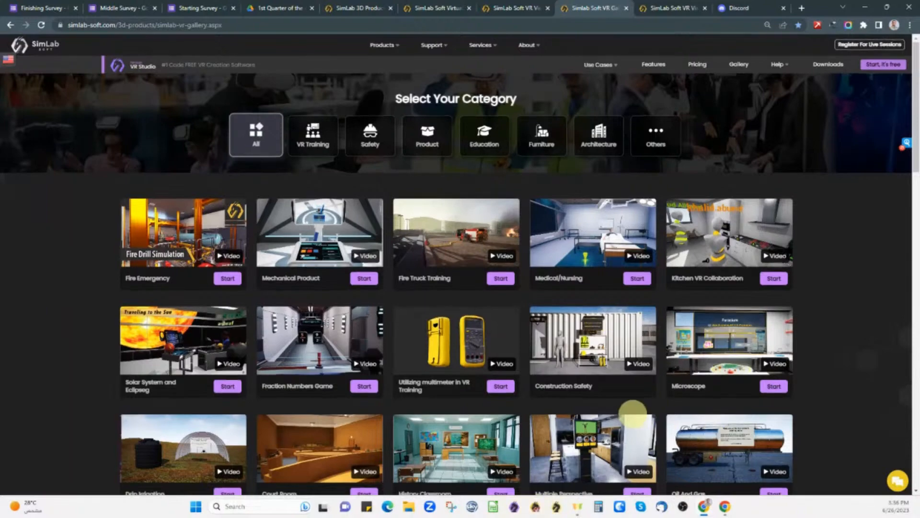
scroll(626, 421, down, 4)
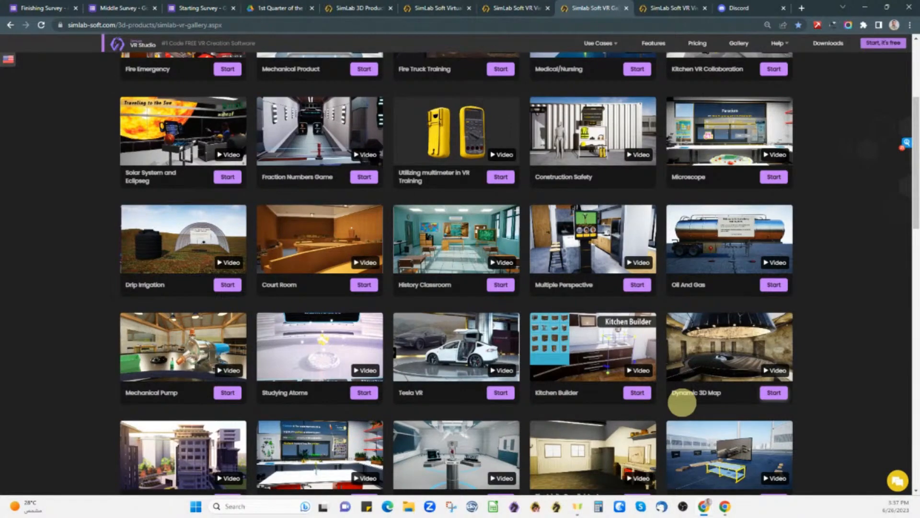
scroll(640, 191, up, 4)
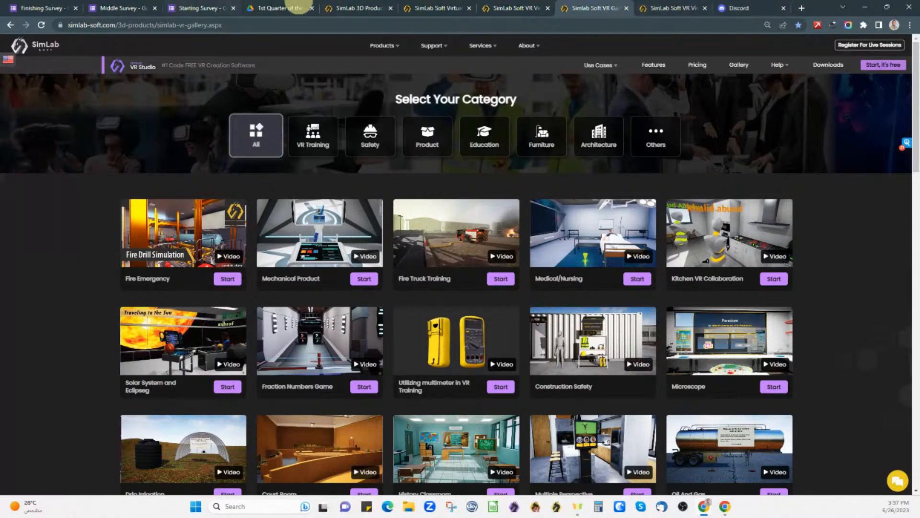
- Flip between the VR Viewer download, Discord invite and VR gallery tabs
click(642, 7)
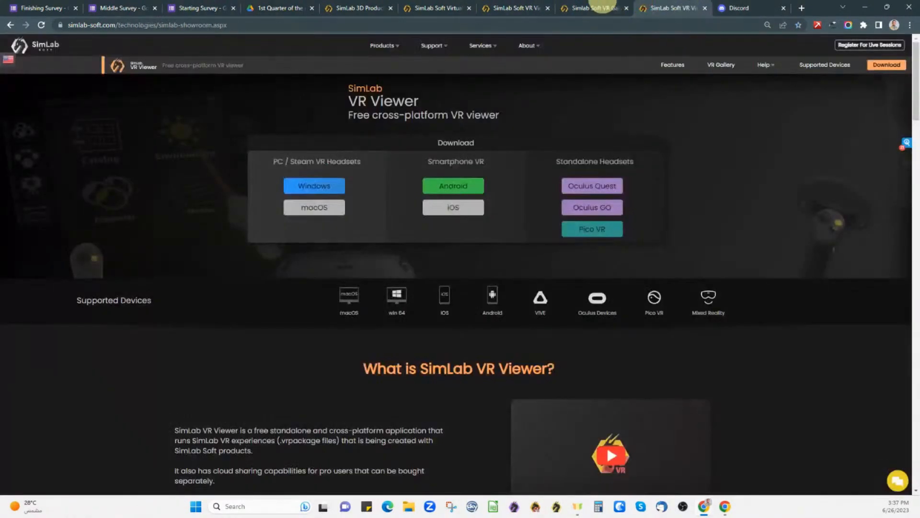
click(739, 7)
click(614, 6)
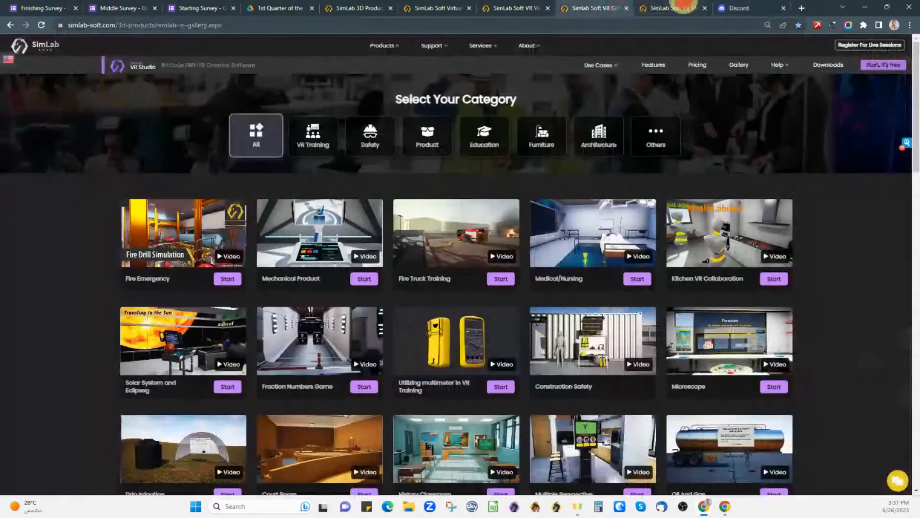
click(681, 7)
- From the SimLab Soft homepage, choose Support > Discord - VR Community
mouse_move(438, 48)
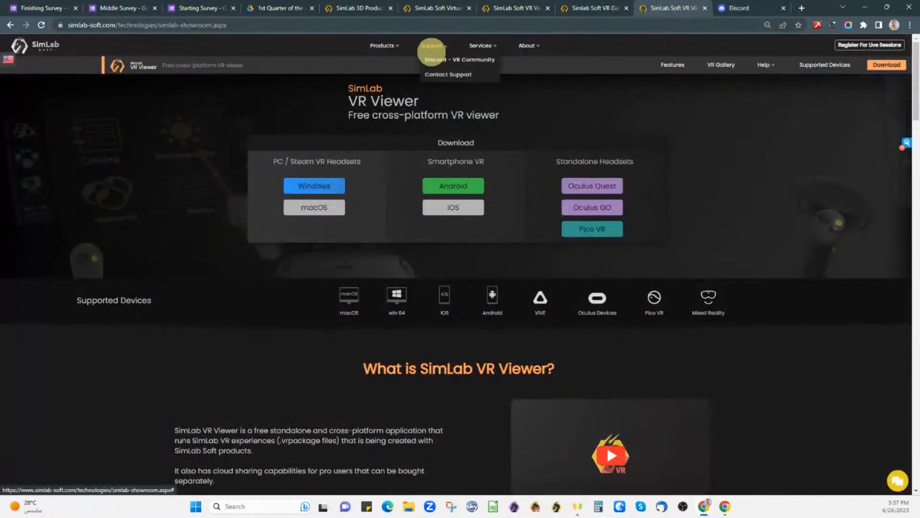
click(47, 48)
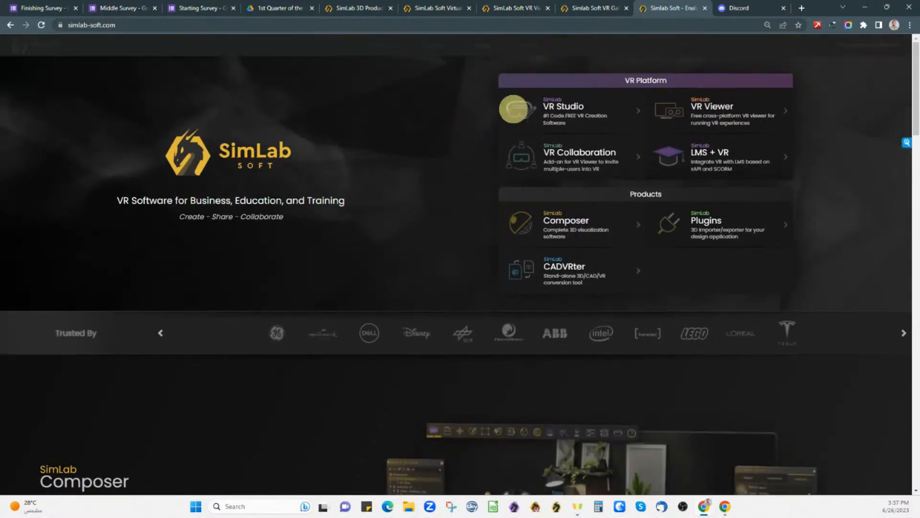
mouse_move(434, 44)
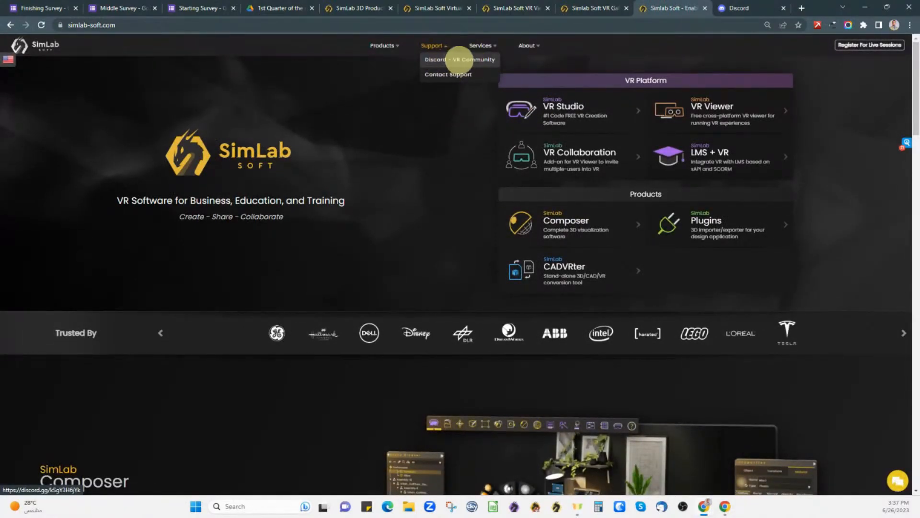
click(459, 60)
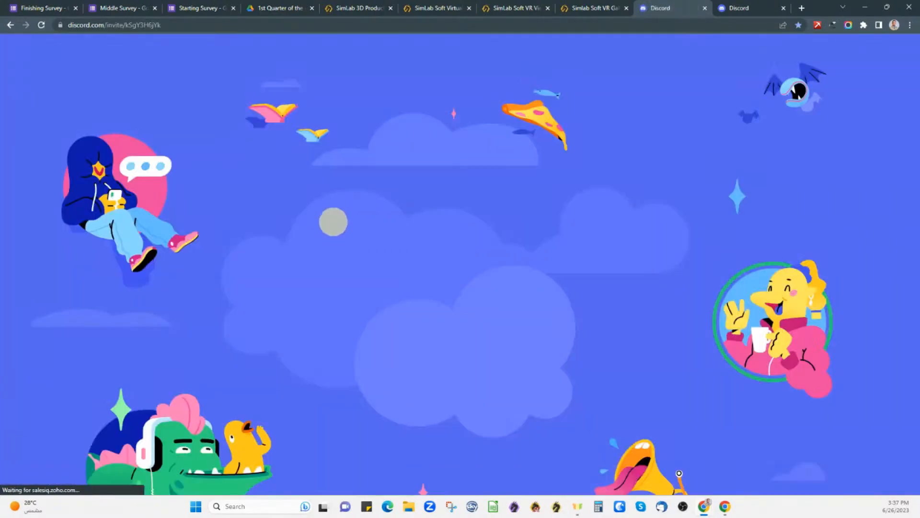
- Accept the Discord invite in the app, minimize StreamYard, and return to the SimLab homepage
click(467, 311)
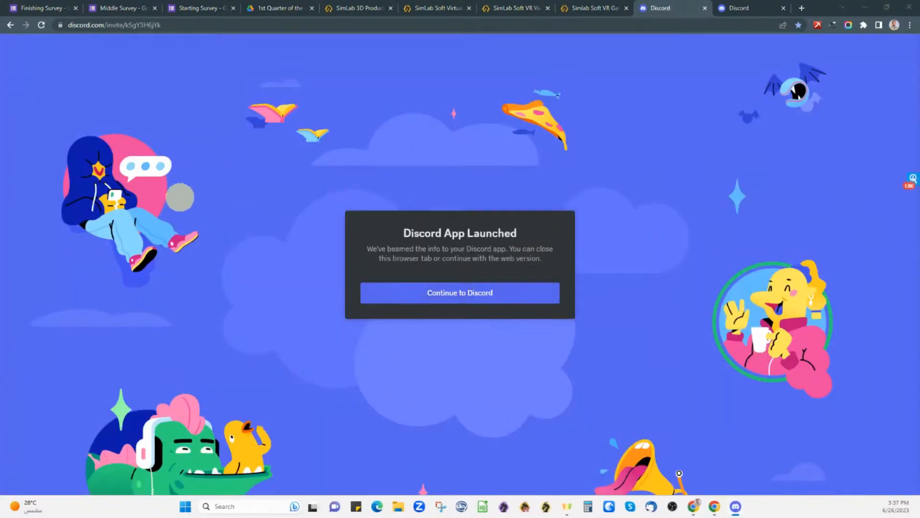
drag(0, 68, 365, 107)
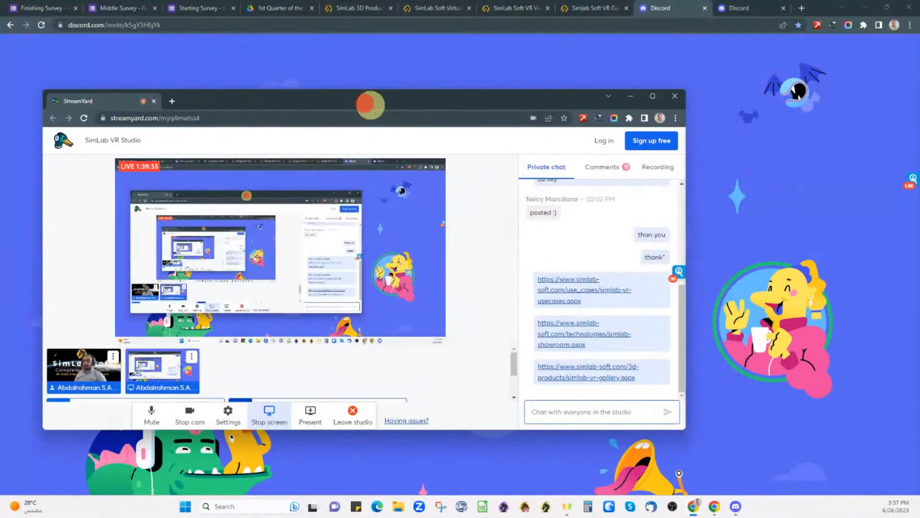
click(631, 96)
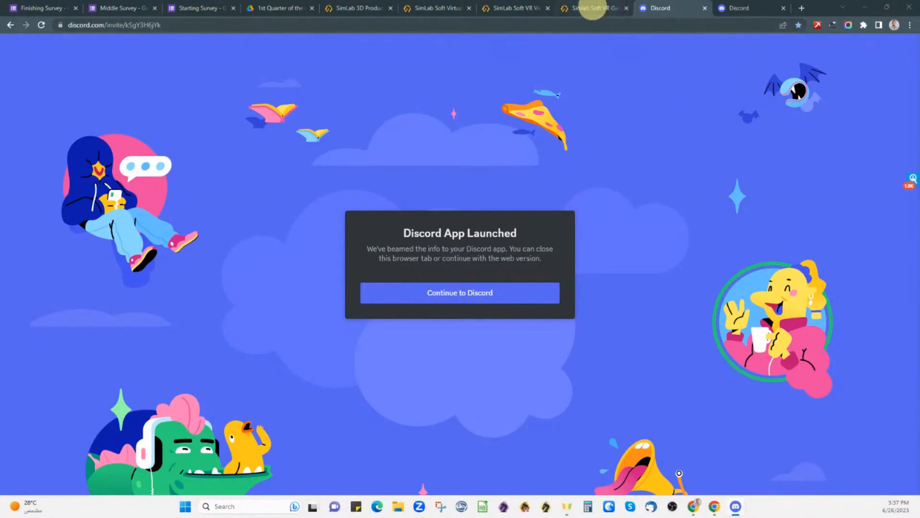
click(592, 8)
click(47, 49)
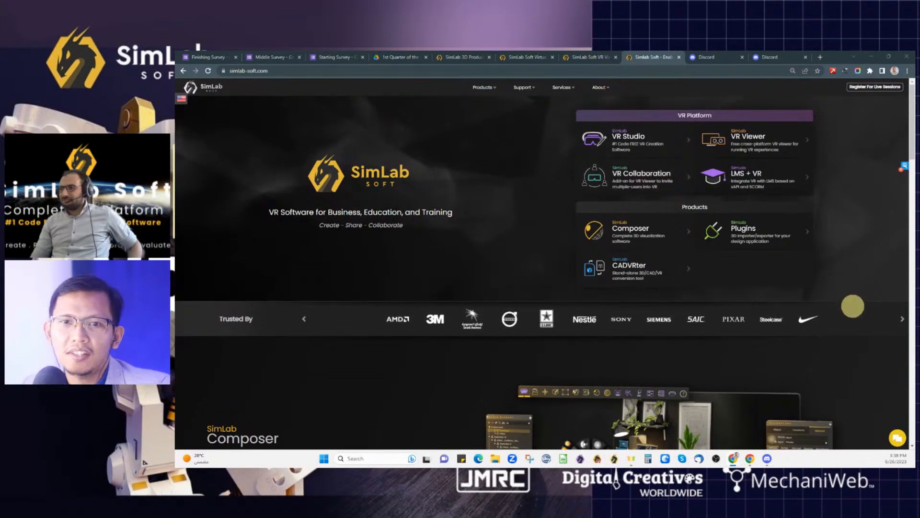
- Close both Discord tabs and switch to the StreamYard #SimLab giveaway page listing 9 entries
scroll(591, 283, down, 4)
scroll(591, 283, up, 4)
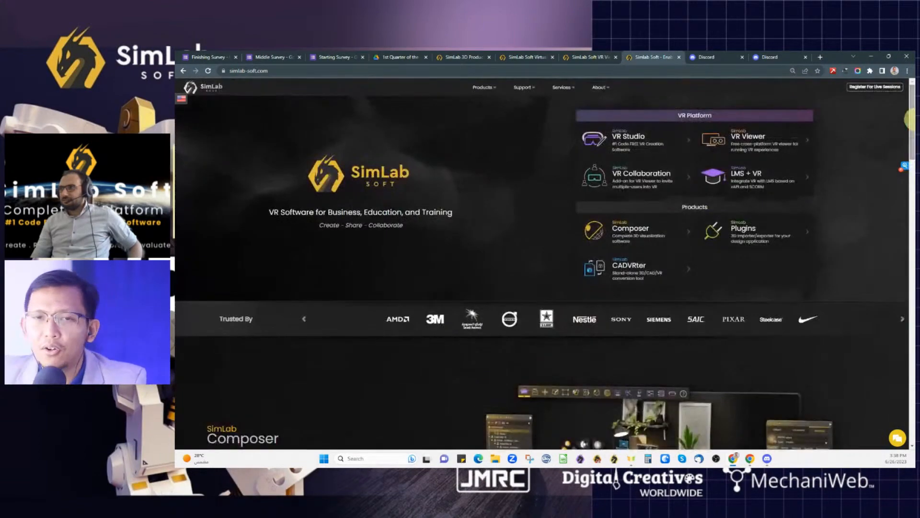
click(731, 57)
click(742, 57)
click(742, 57)
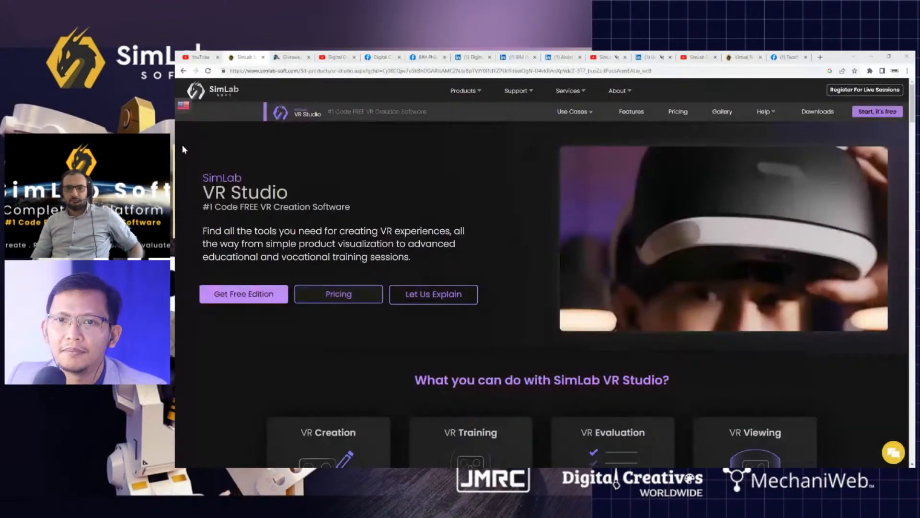
click(298, 57)
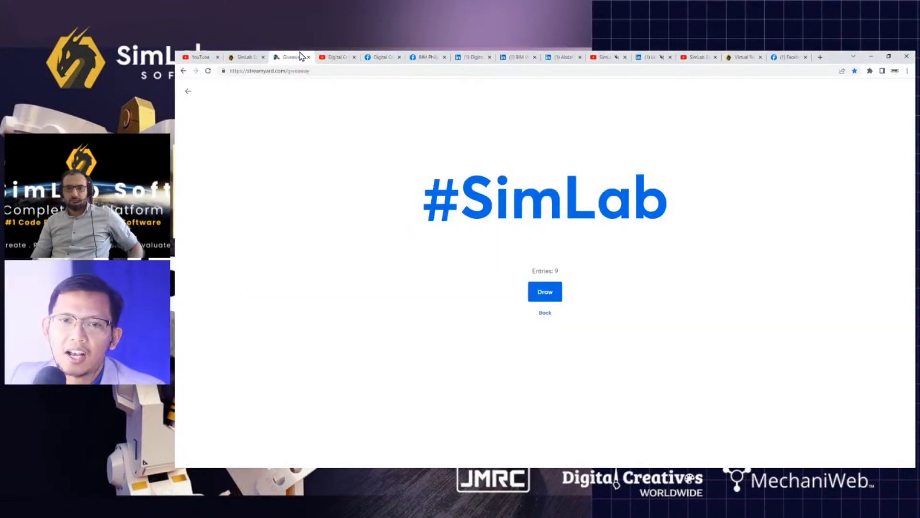
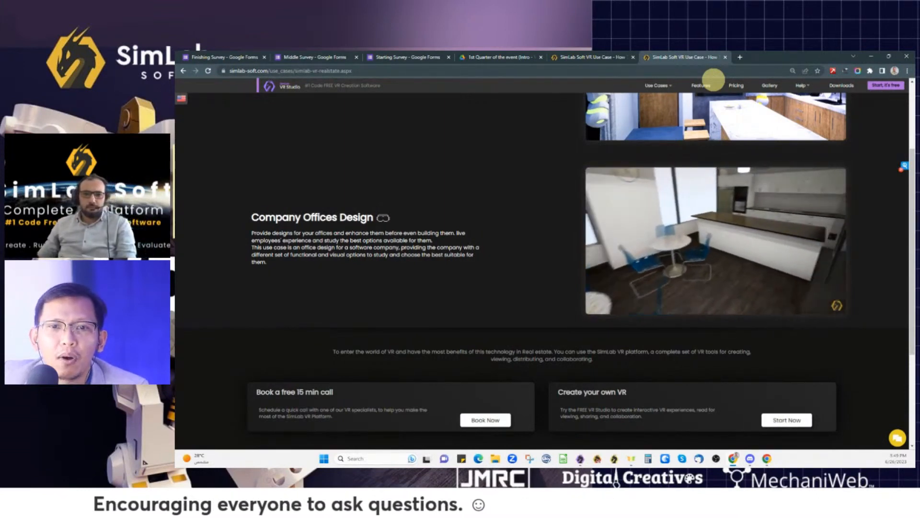
- Bring up the Company Offices Design section with its office walkthrough video on the real-estate page
mouse_move(754, 228)
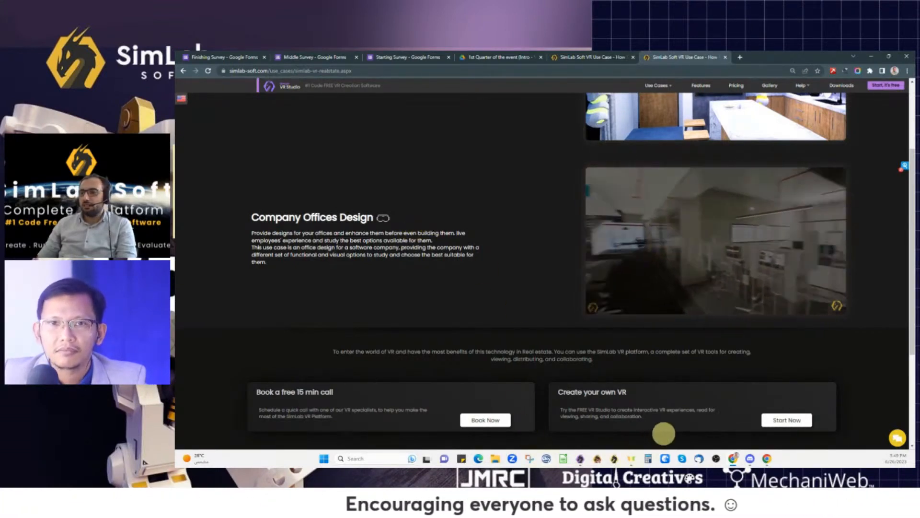
click(581, 456)
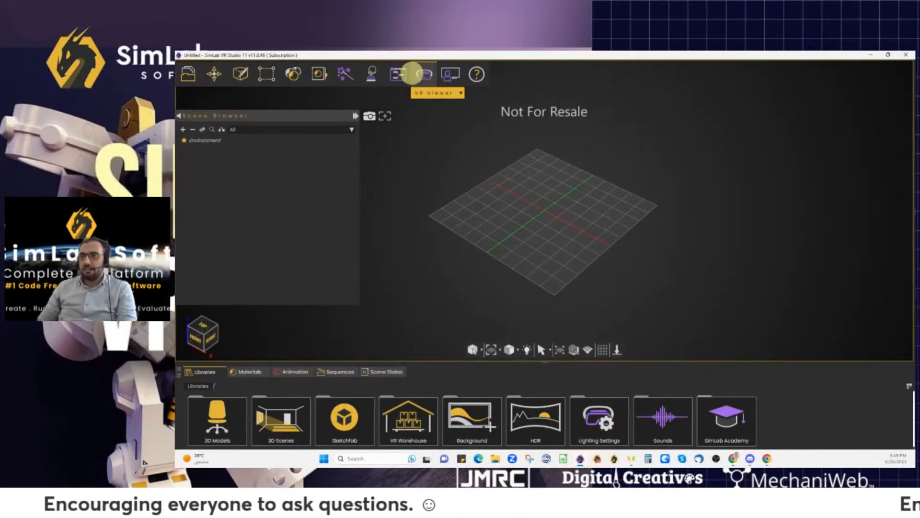
click(398, 74)
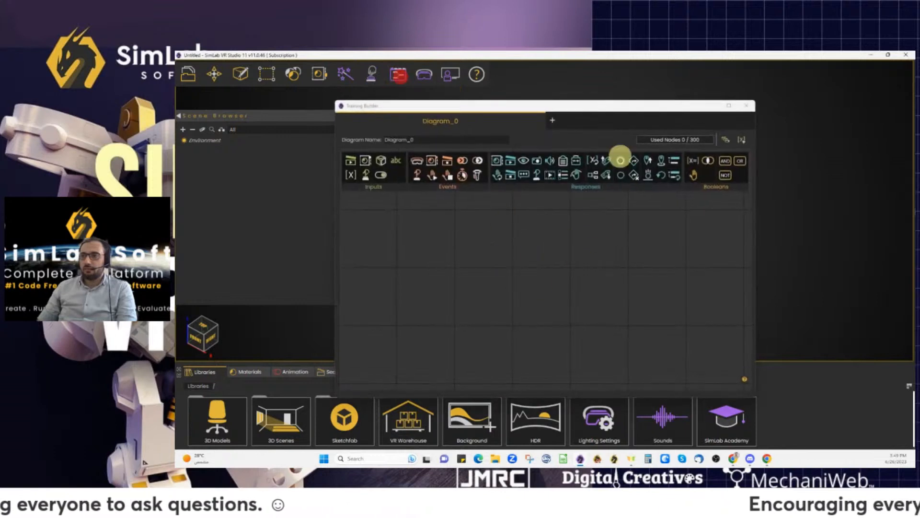
click(745, 107)
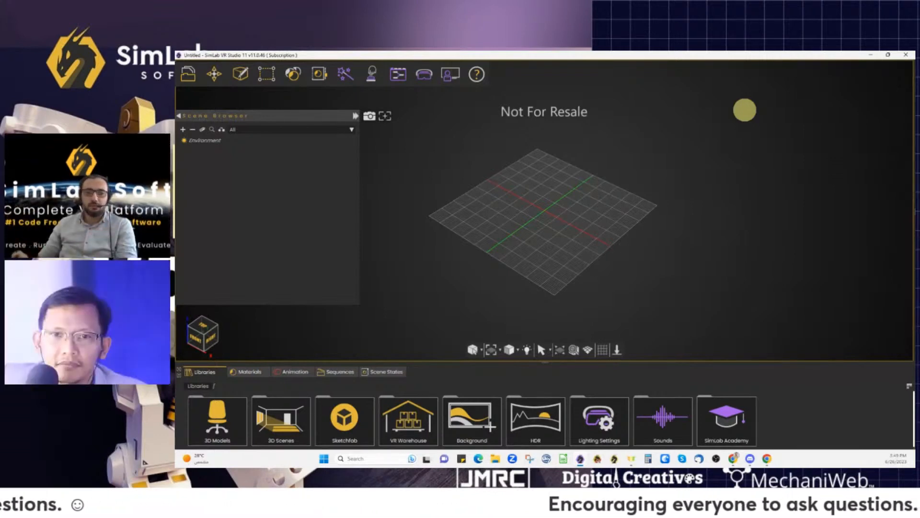
mouse_move(551, 232)
mouse_down()
mouse_move(661, 253)
mouse_move(571, 254)
mouse_move(551, 224)
mouse_move(465, 189)
mouse_up()
scroll(557, 230, up, 5)
scroll(557, 231, down, 5)
drag(597, 249, 478, 264)
drag(562, 253, 449, 278)
mouse_move(608, 259)
mouse_down()
mouse_move(501, 263)
mouse_move(467, 240)
mouse_up()
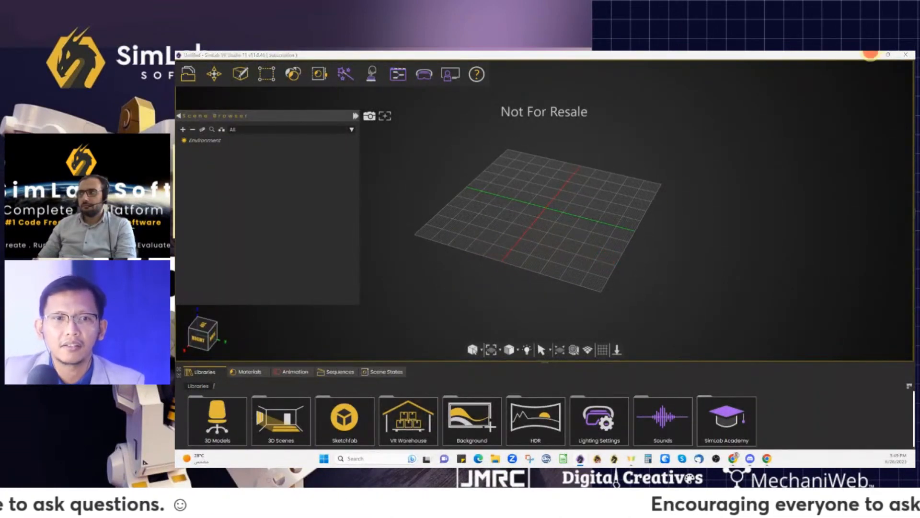
click(869, 54)
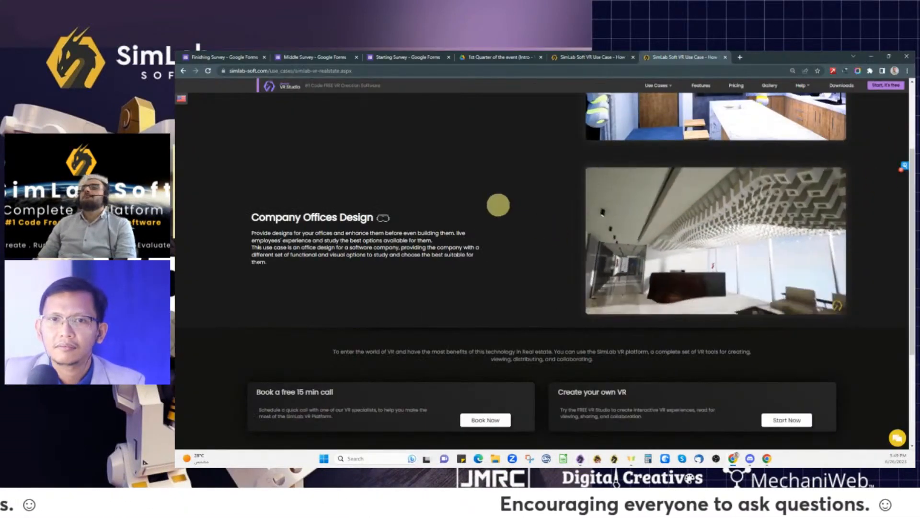
- Go to the SimLab VR Viewer product page from the Products menu
scroll(528, 205, up, 3)
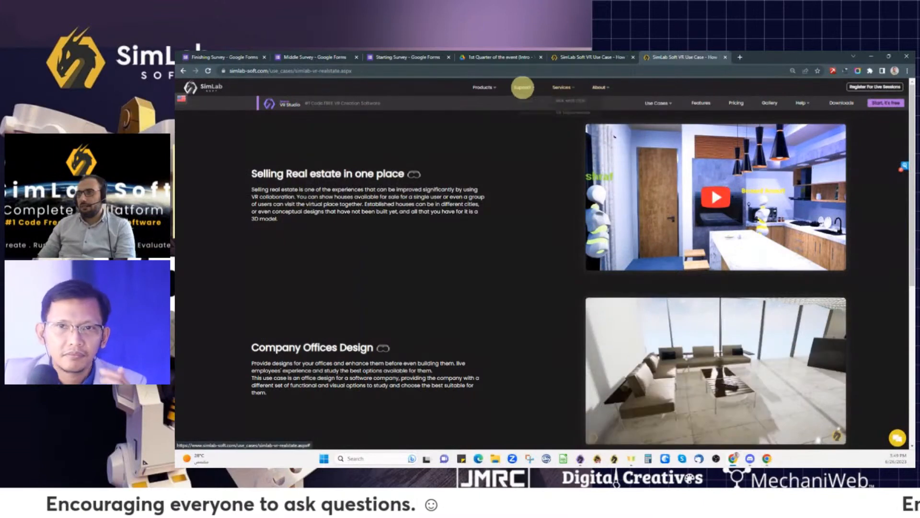
mouse_move(484, 88)
click(508, 219)
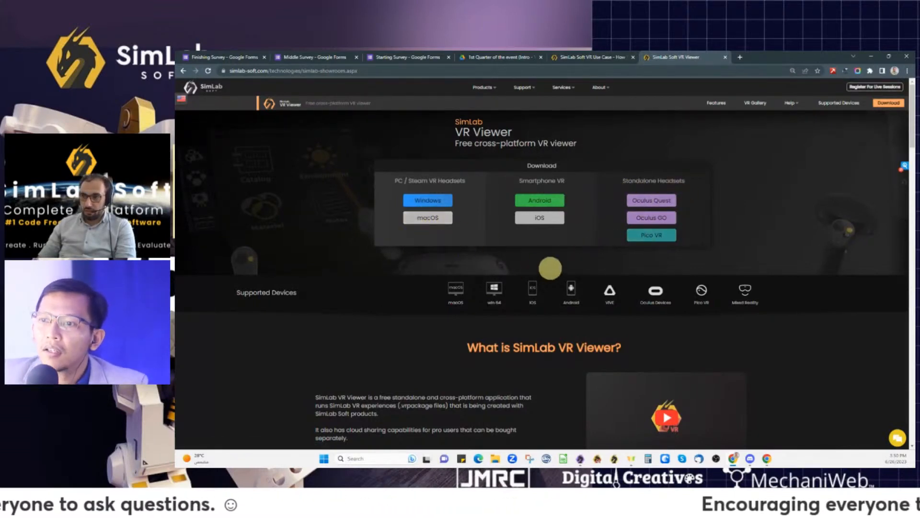
- Open About > Resellers in a background tab and view its world map
mouse_move(601, 87)
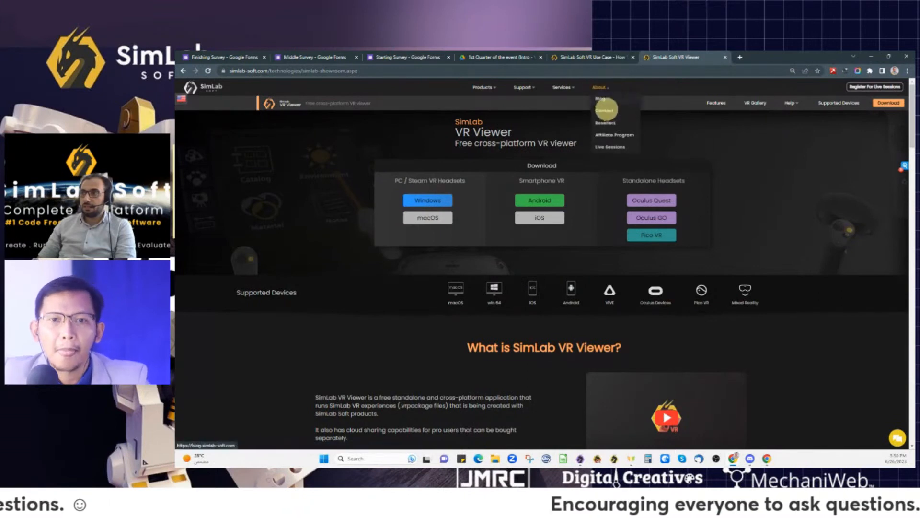
middle_click(607, 123)
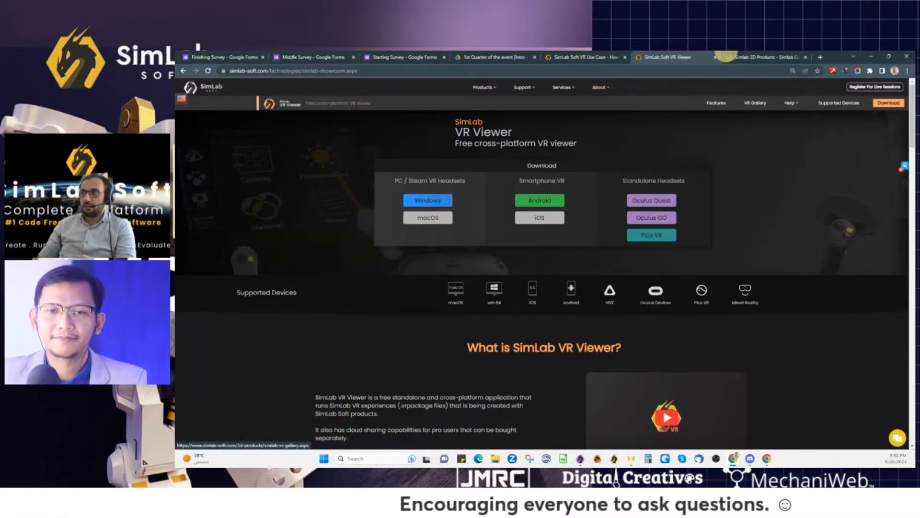
click(763, 56)
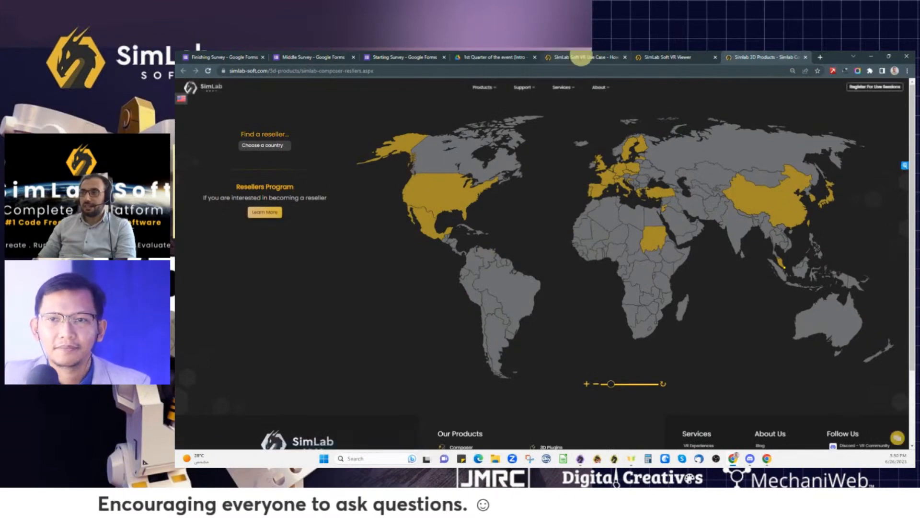
- Switch back to the VR Viewer tab listing Windows, macOS, Android, iOS and headset downloads
click(667, 56)
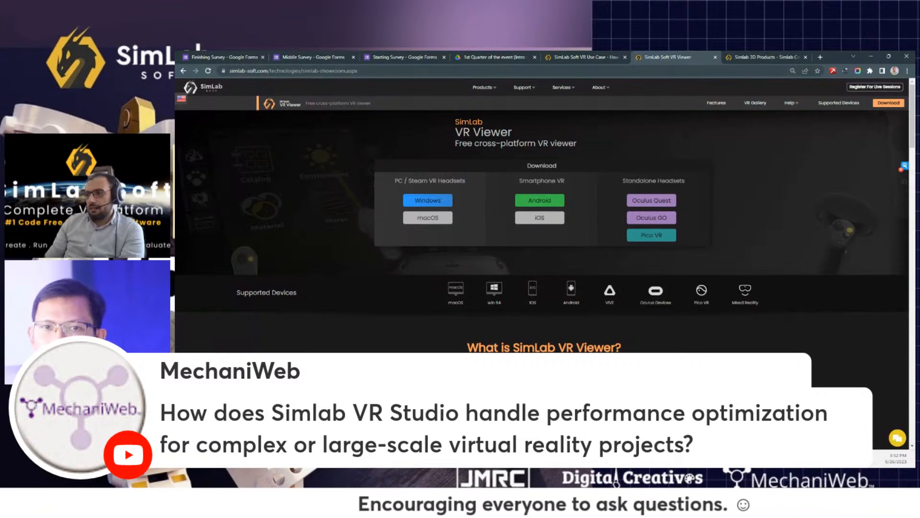
- Return to VR Studio, peek into the 3D Scenes library, then go back to the top-level Libraries
key(alt+Tab)
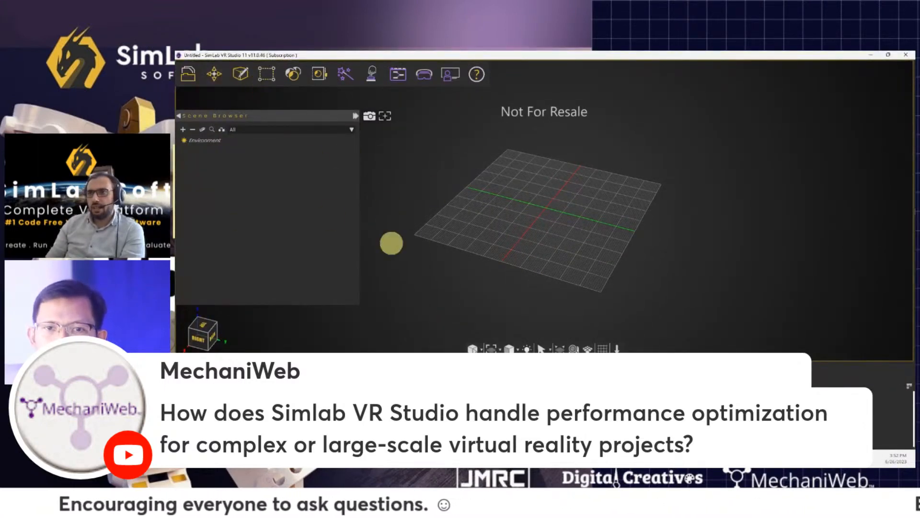
double_click(278, 421)
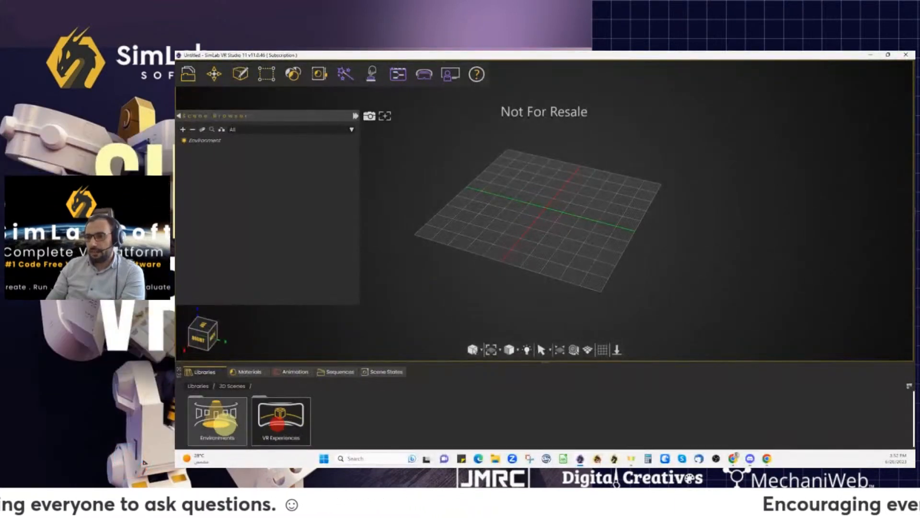
click(196, 386)
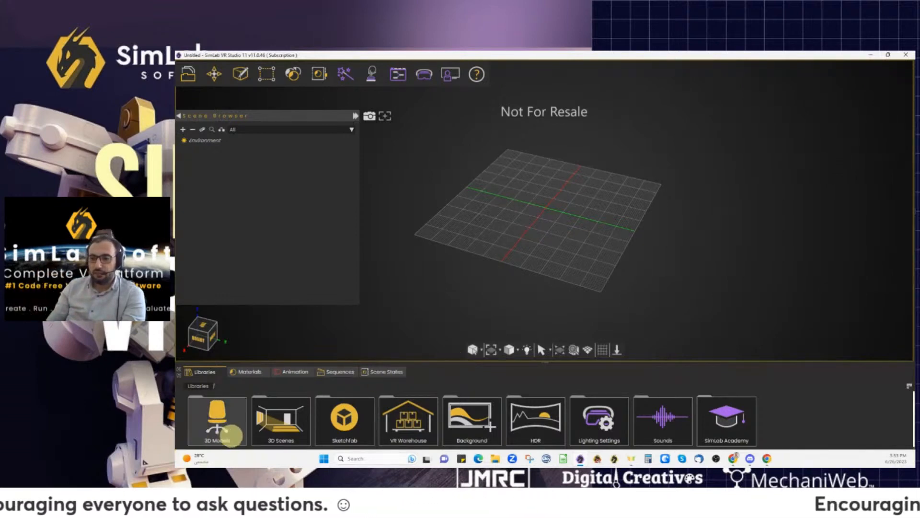
- Browse the 3D Models, Sketchfab and Doors libraries, ending in 3D Models > Furniture > Bedroom
click(224, 431)
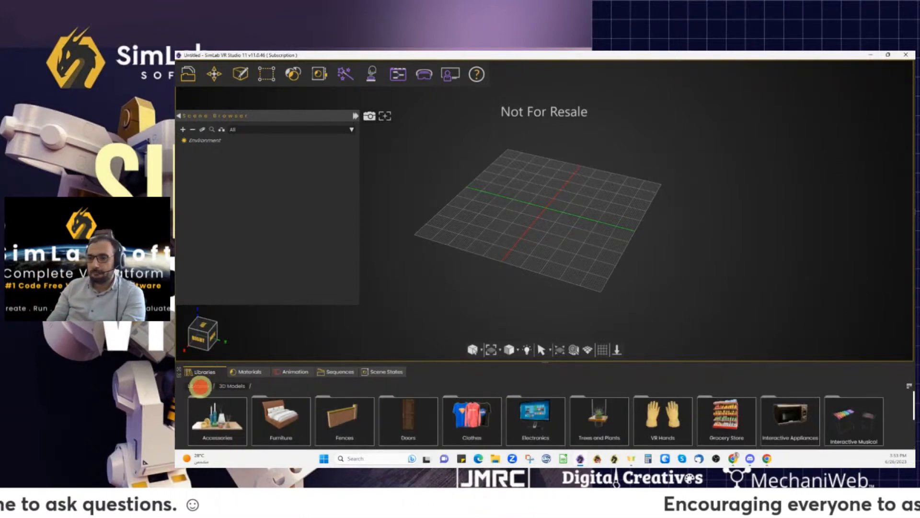
click(198, 386)
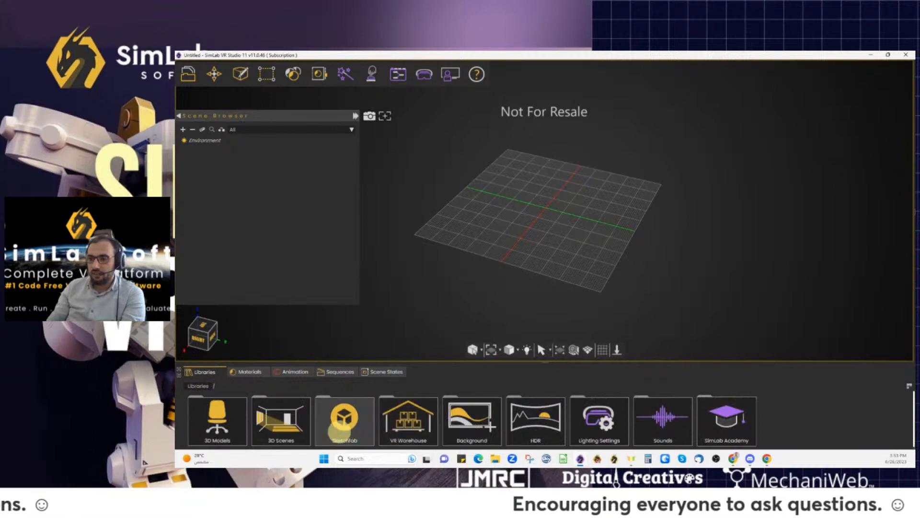
click(341, 428)
click(199, 386)
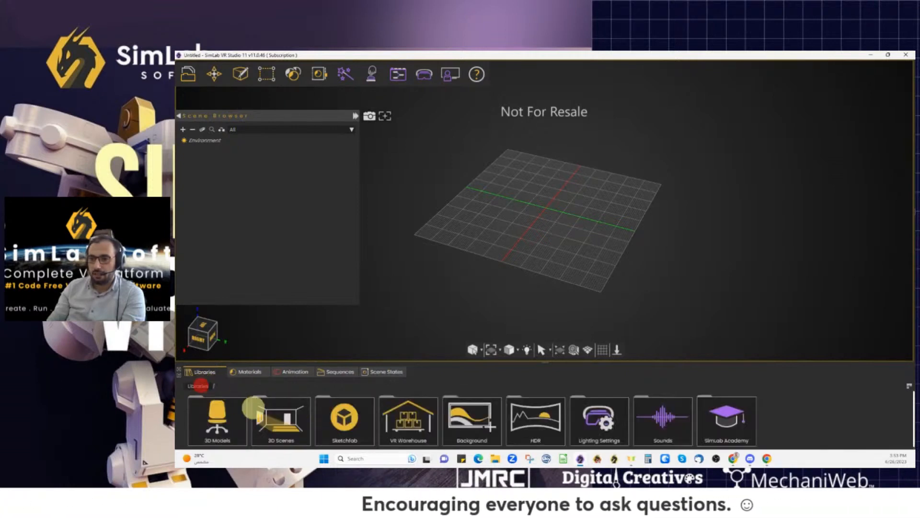
click(215, 414)
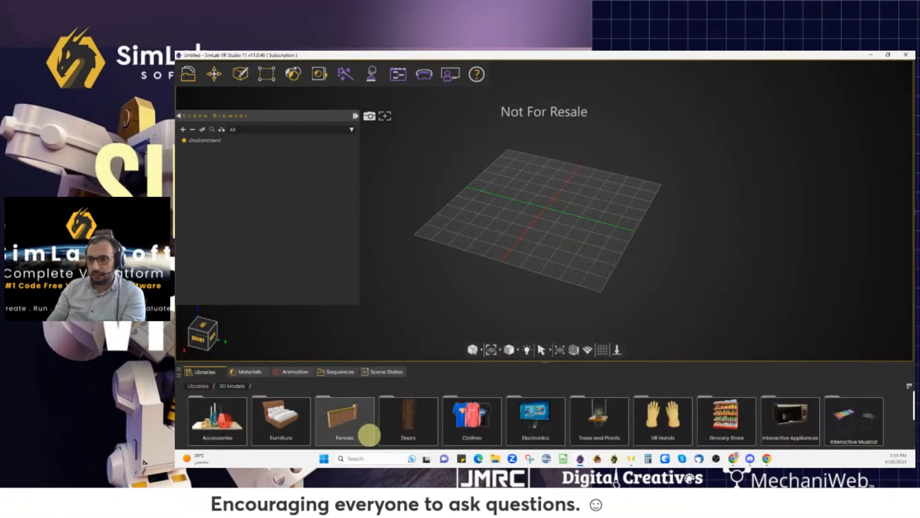
click(407, 422)
click(216, 419)
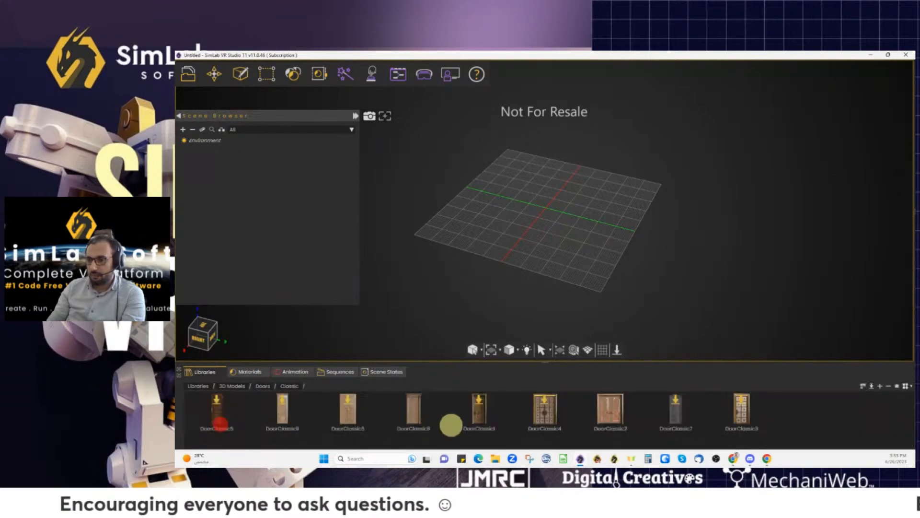
click(194, 385)
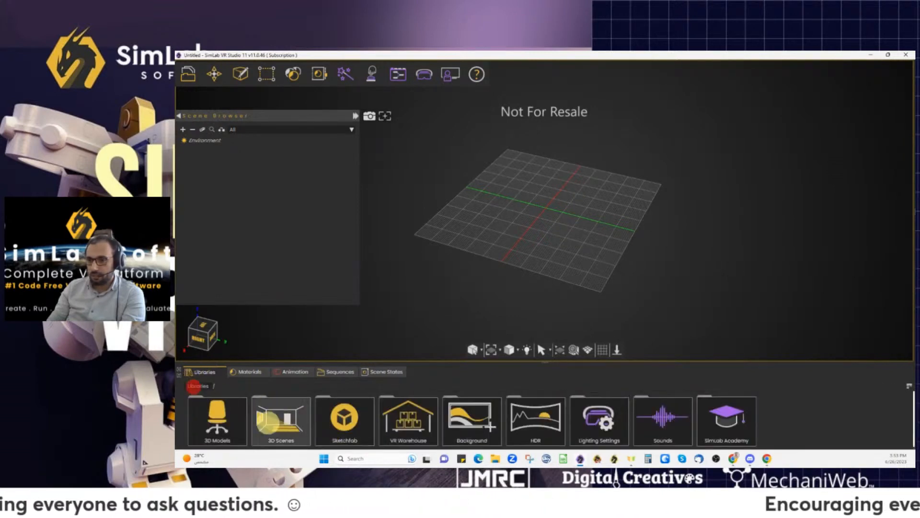
click(217, 418)
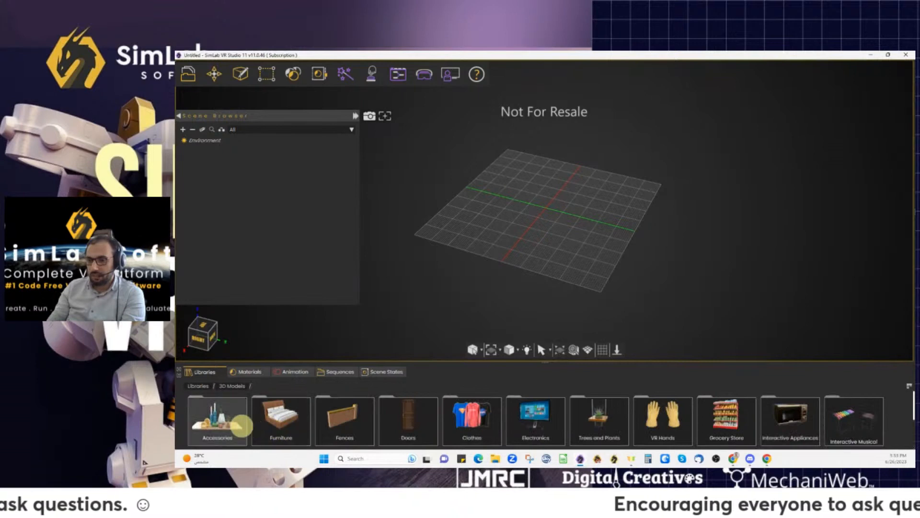
click(278, 419)
click(219, 419)
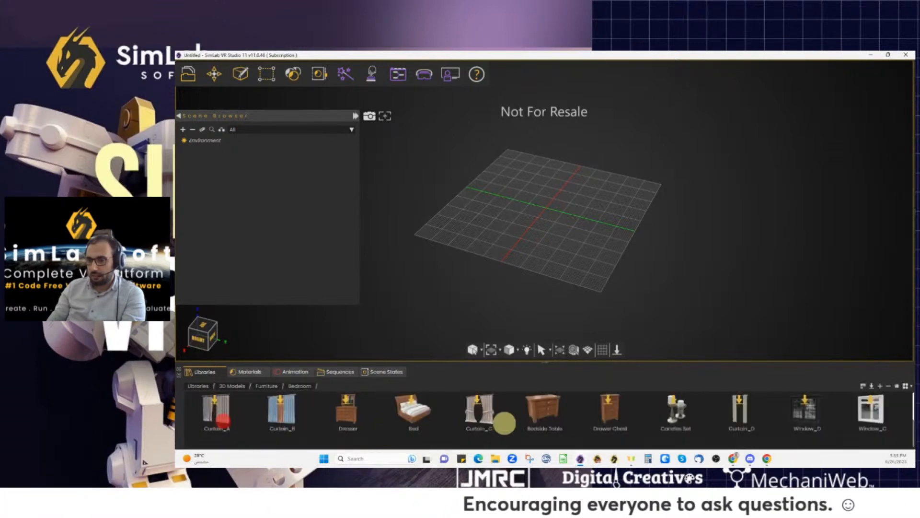
- Request the Bed model, confirm the notice, and start signing in with the account e-mail
click(412, 409)
click(555, 255)
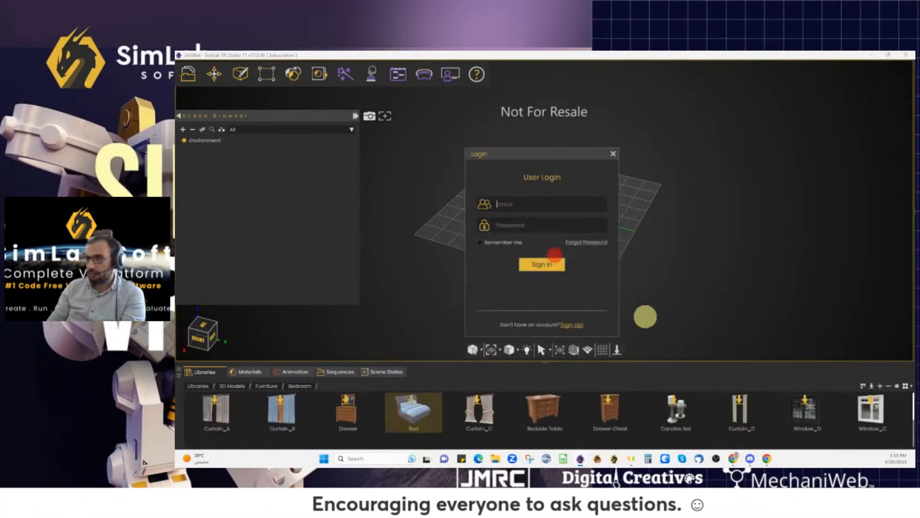
click(518, 205)
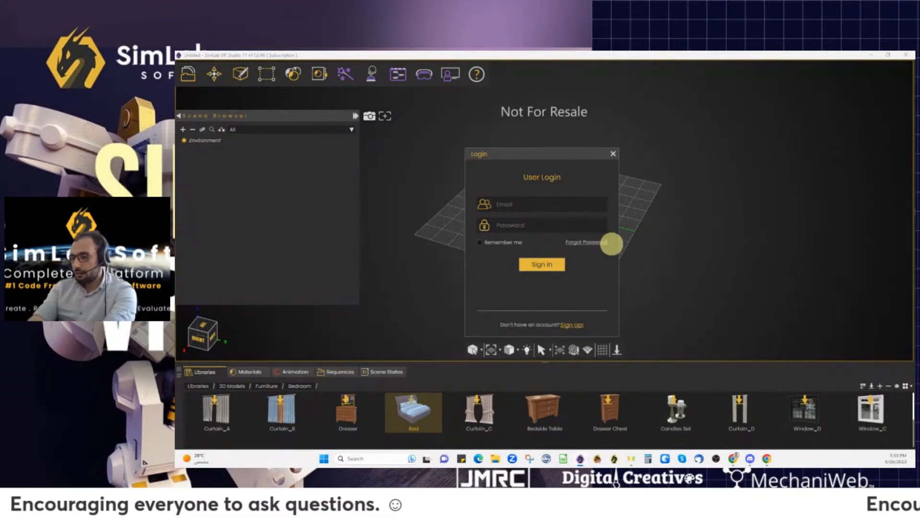
text(abda)
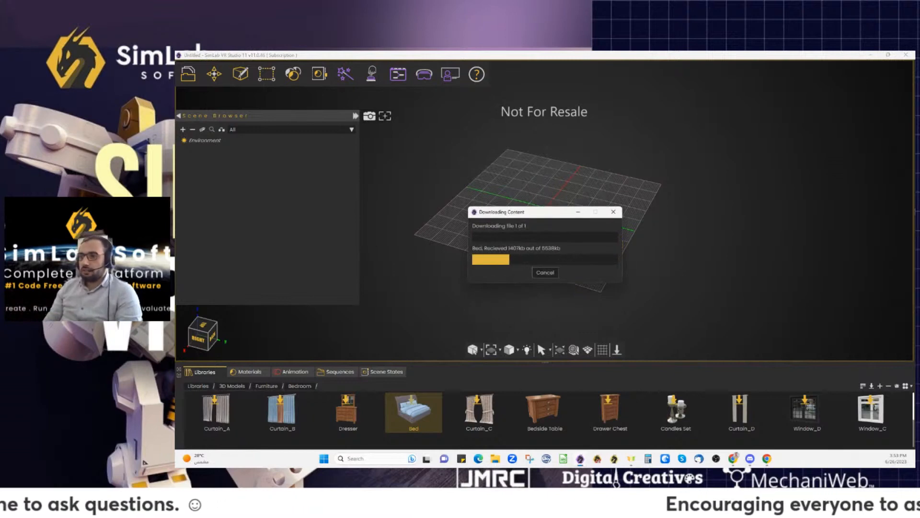
- Add the downloaded Bed to the scene and lift it above the grid with the move gizmo
click(542, 256)
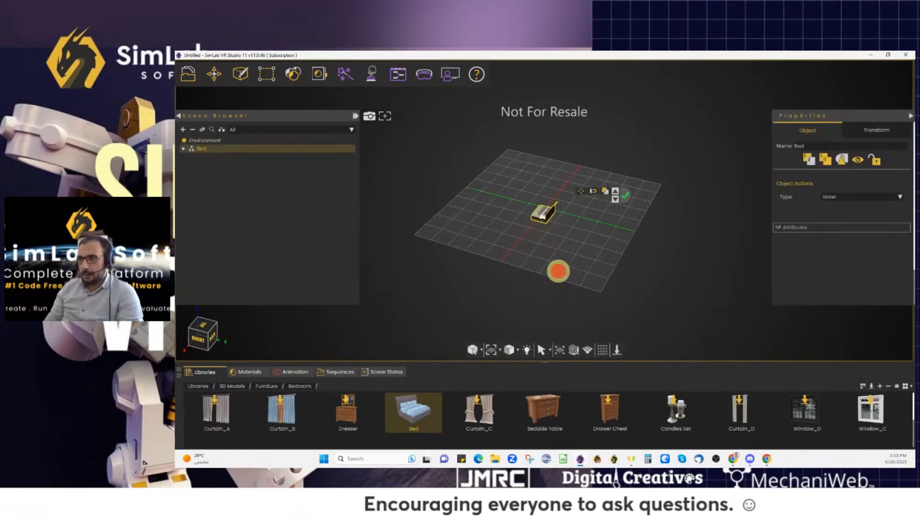
drag(560, 269, 598, 276)
click(581, 191)
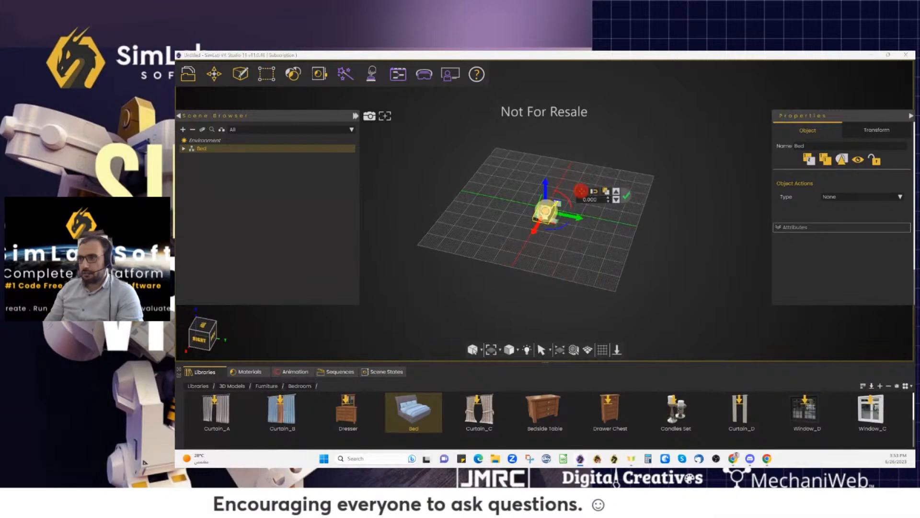
drag(545, 193, 547, 160)
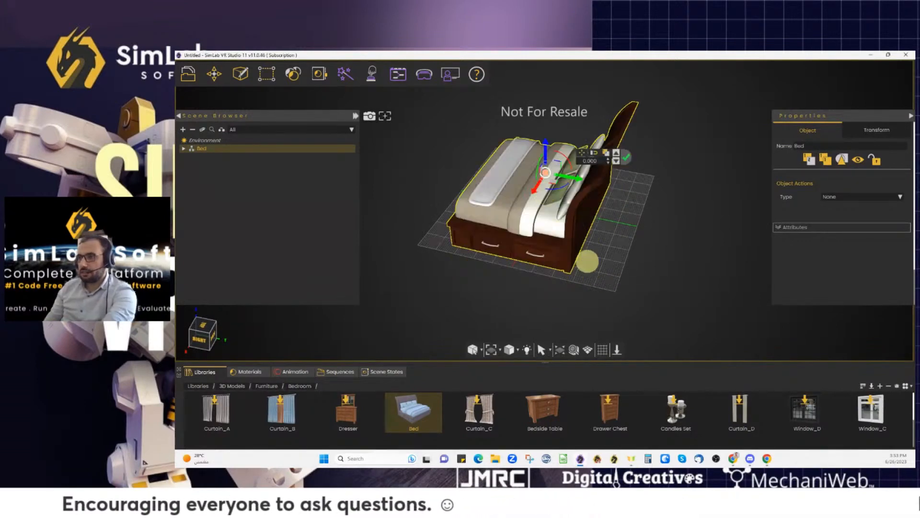
drag(587, 261, 650, 282)
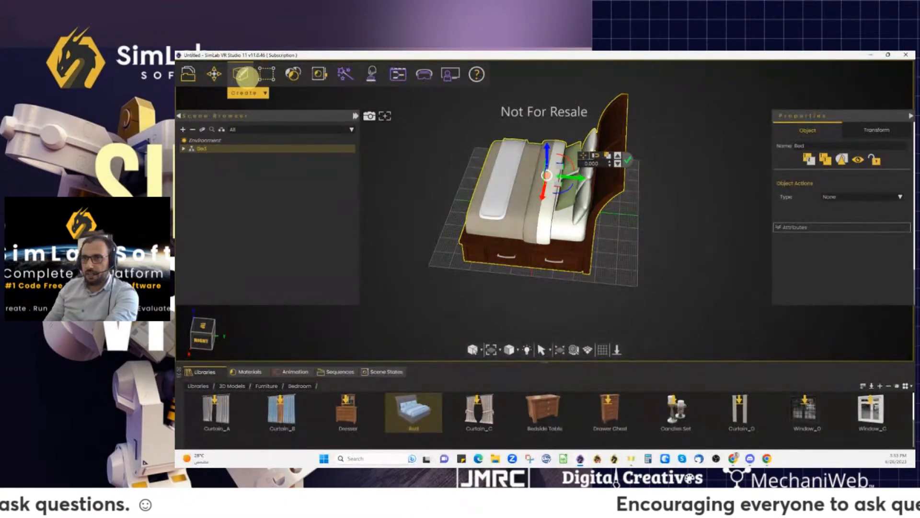
- Check the bed's object, vertex and polygon counts in Geometry > Info, then choose Mesh Decimation
click(264, 74)
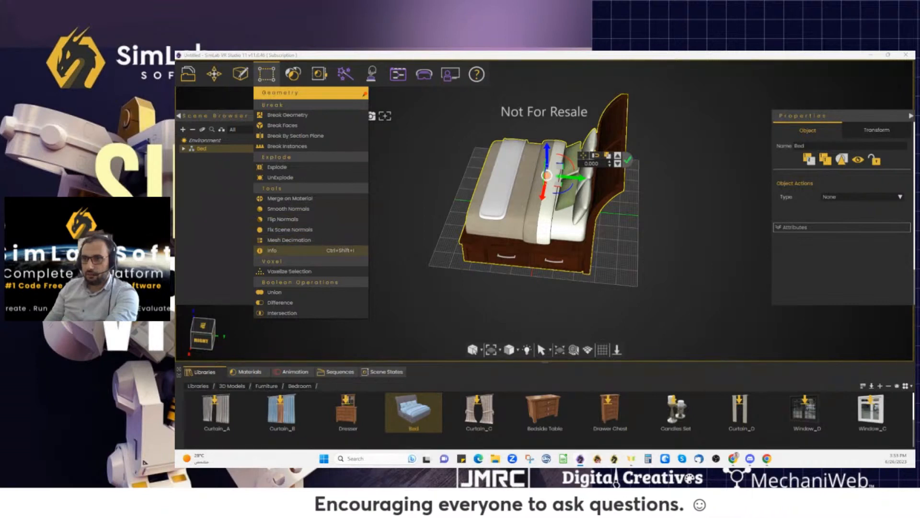
click(322, 250)
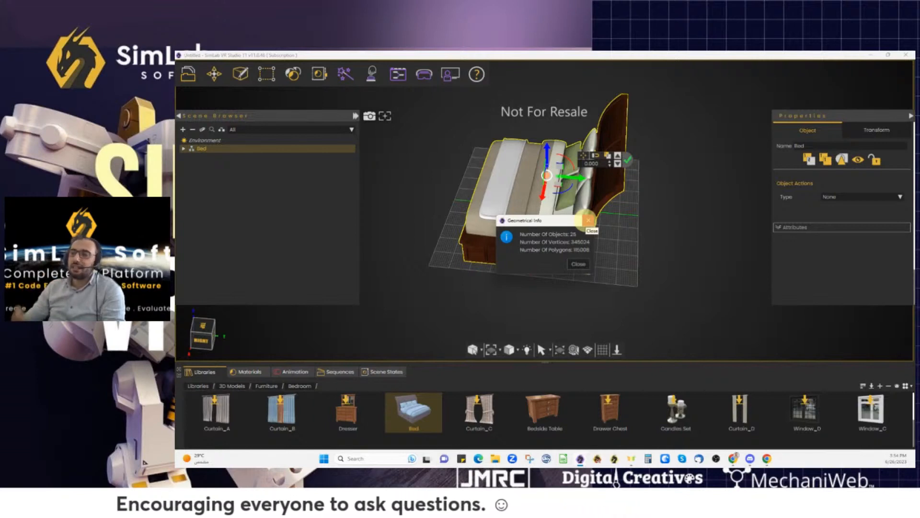
click(588, 220)
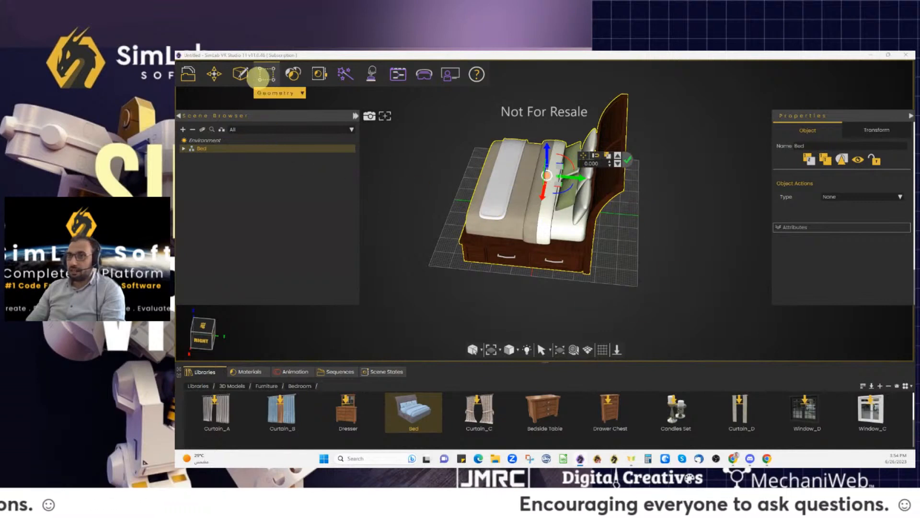
click(267, 74)
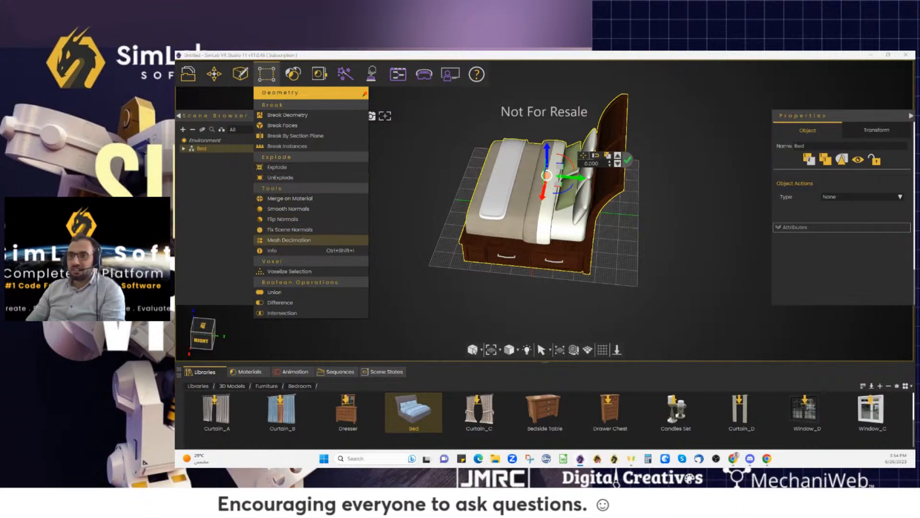
click(293, 240)
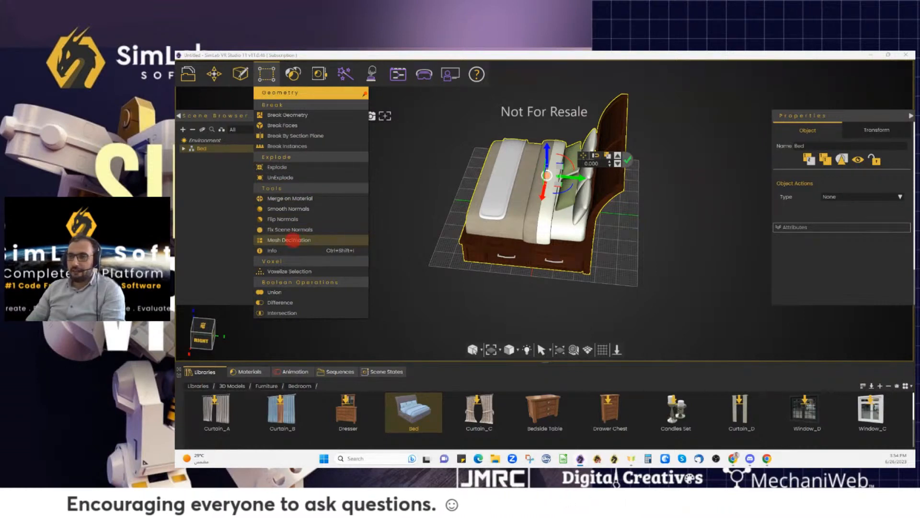